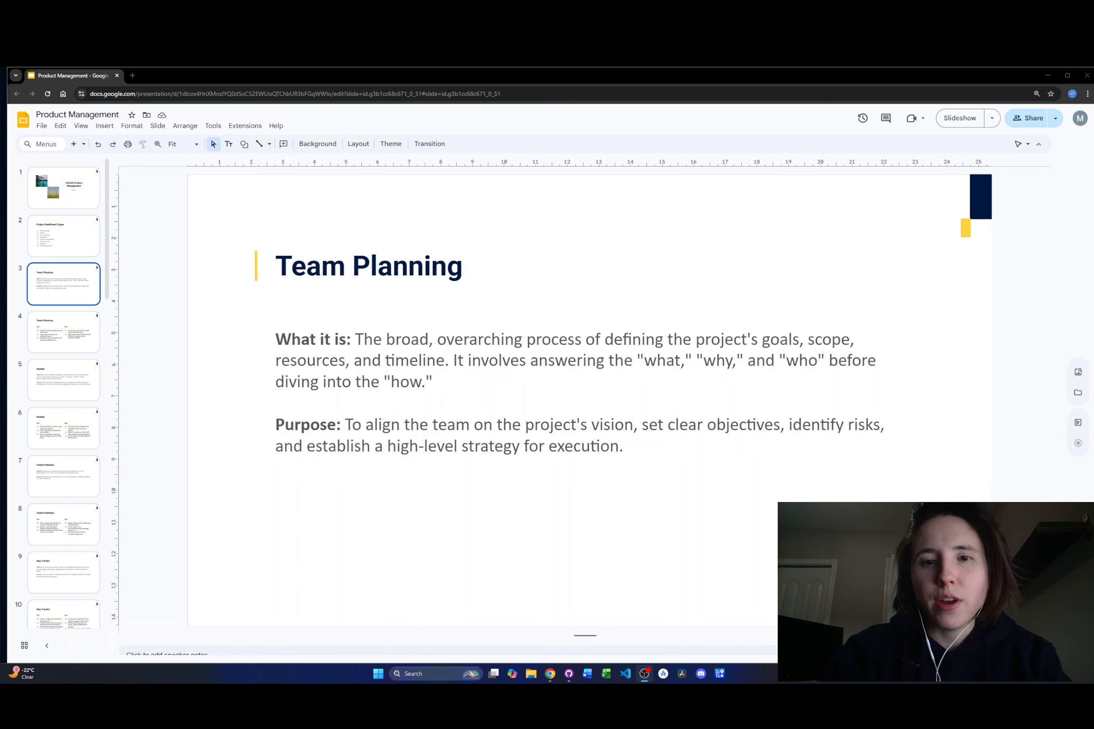
Step: Show the Team Planning pros and cons slide
click(77, 351)
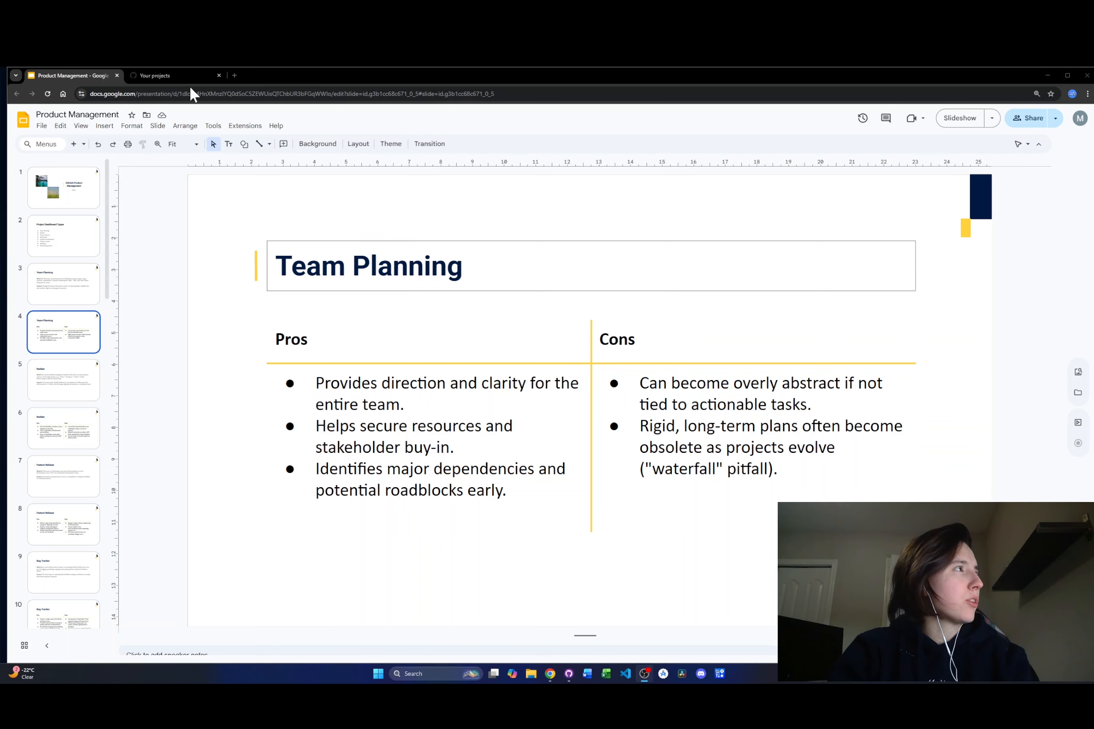
Step: Switch to the GitHub projects page and start a new project from the Team planning template
click(154, 80)
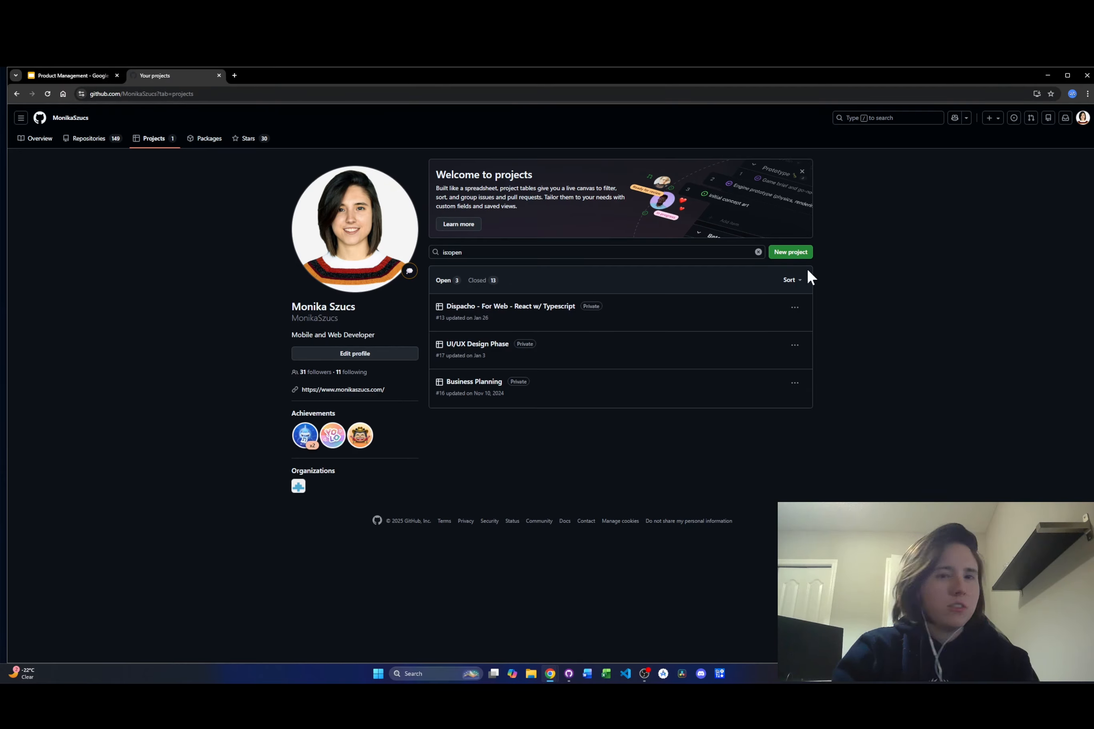
click(788, 254)
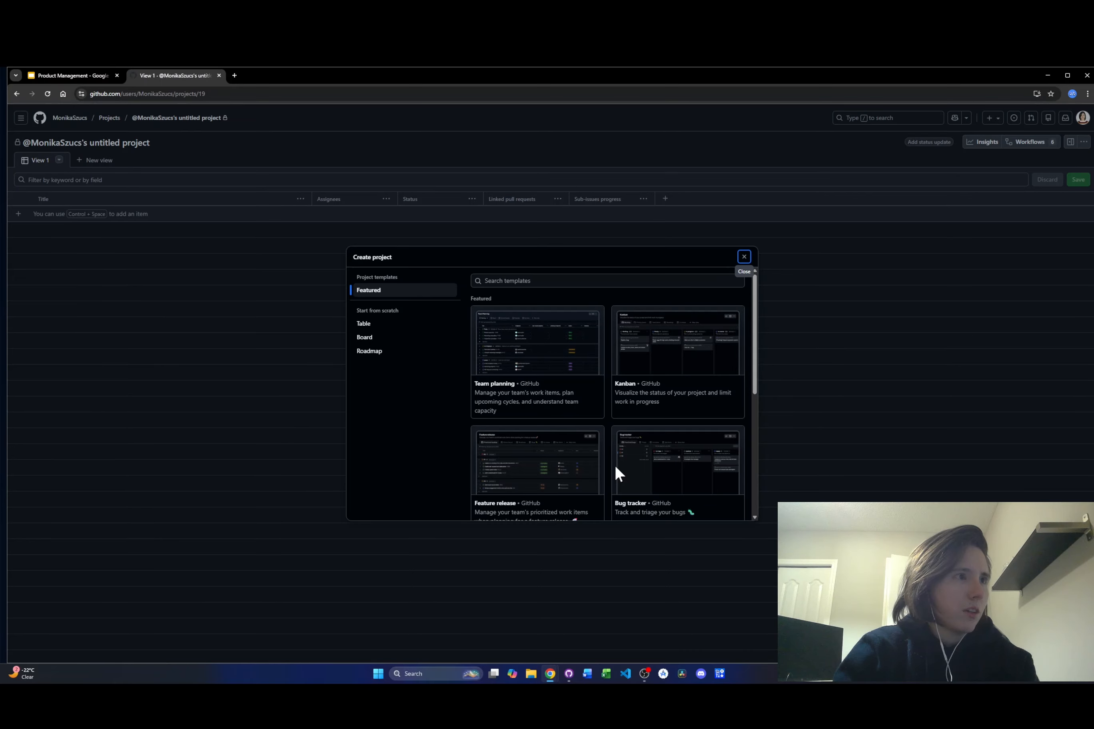
scroll(640, 415, down, 5)
scroll(630, 396, up, 5)
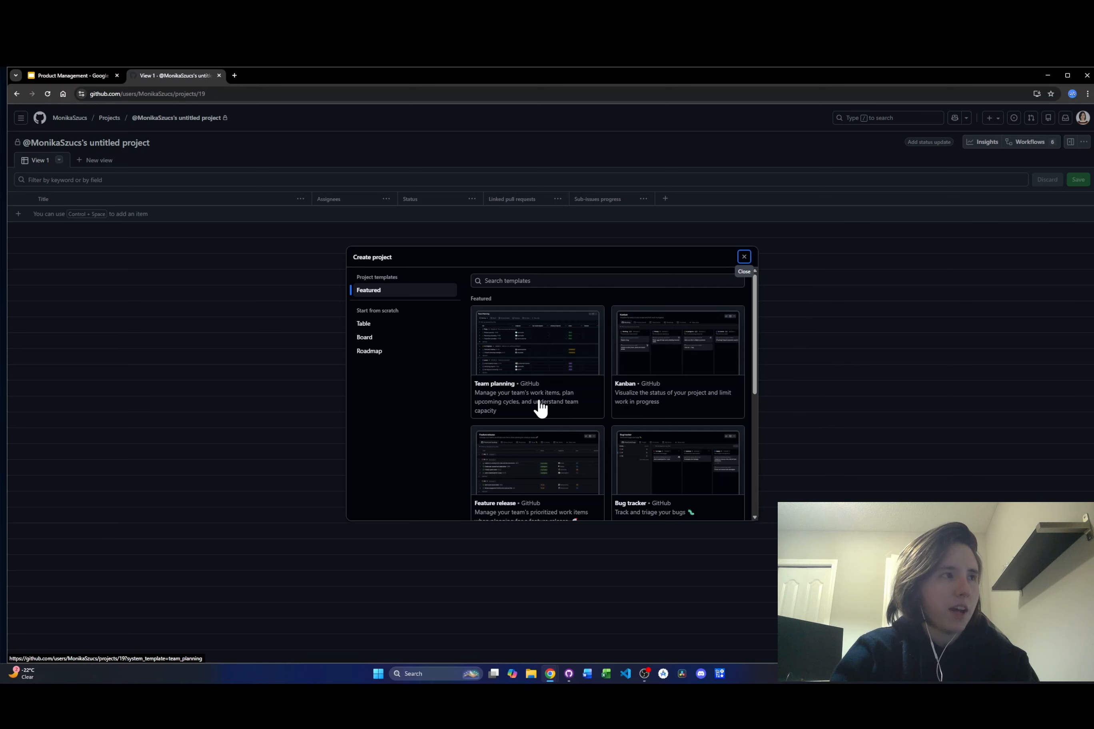
click(539, 380)
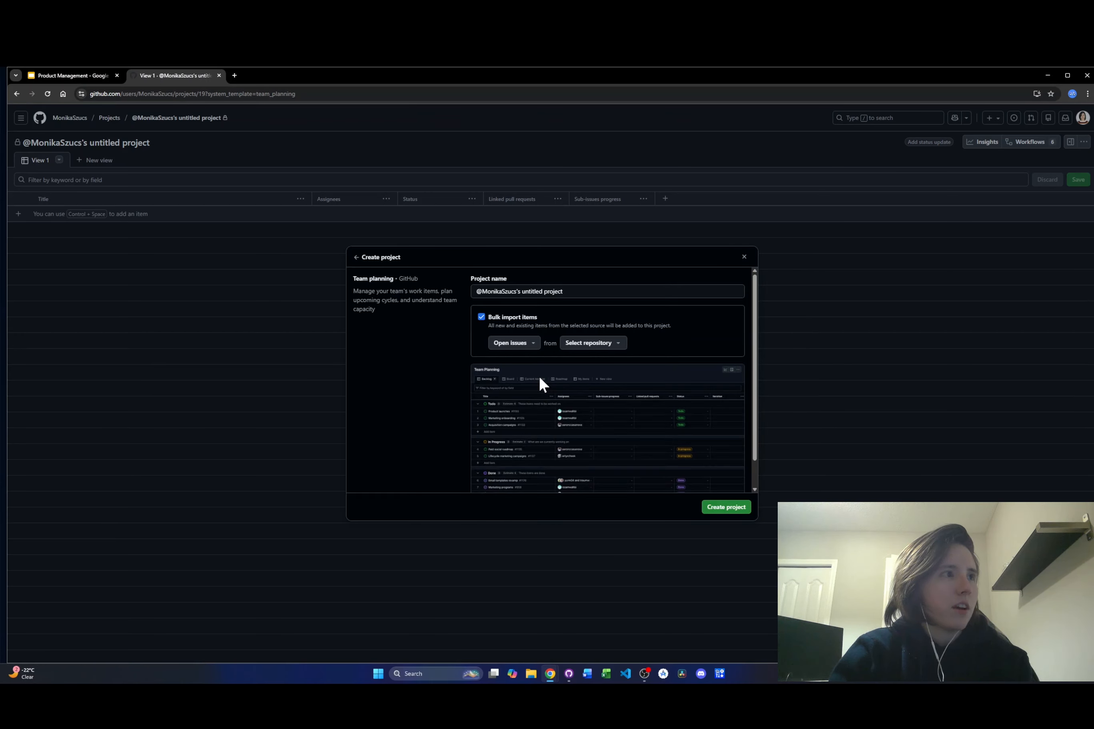
Step: Review the bulk import choices for repository and item type, and create the Team planning project without selecting a repository
scroll(537, 374, down, 1)
click(584, 314)
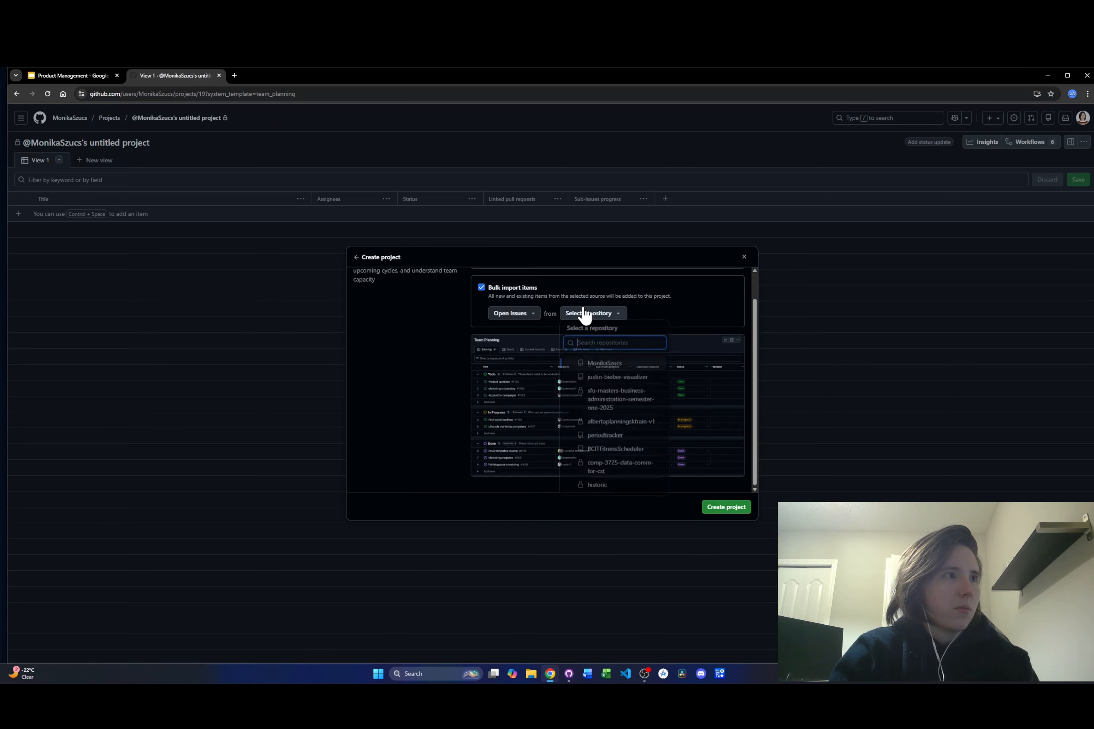
click(688, 290)
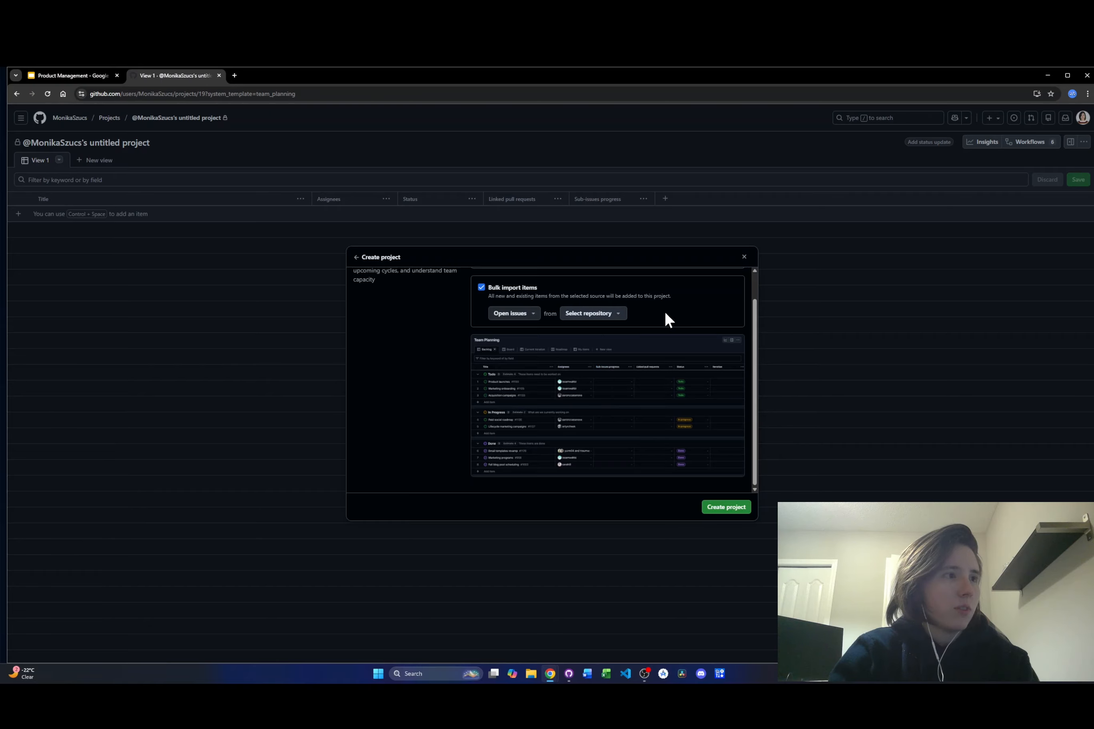
click(533, 314)
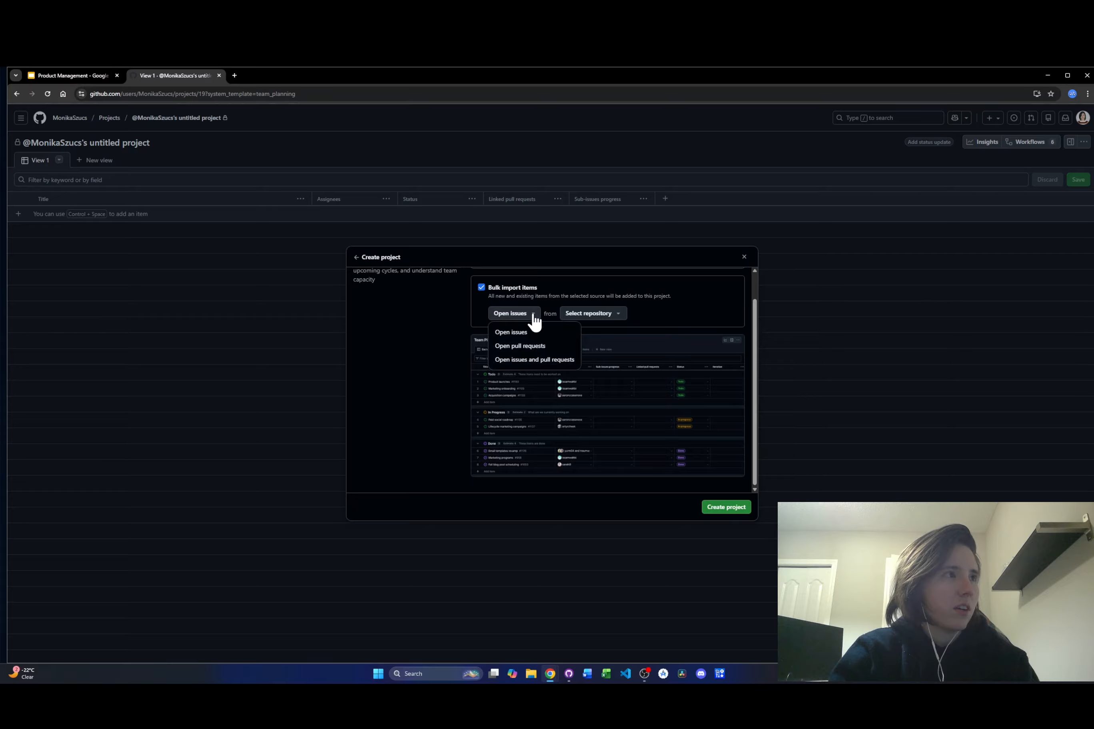
click(534, 321)
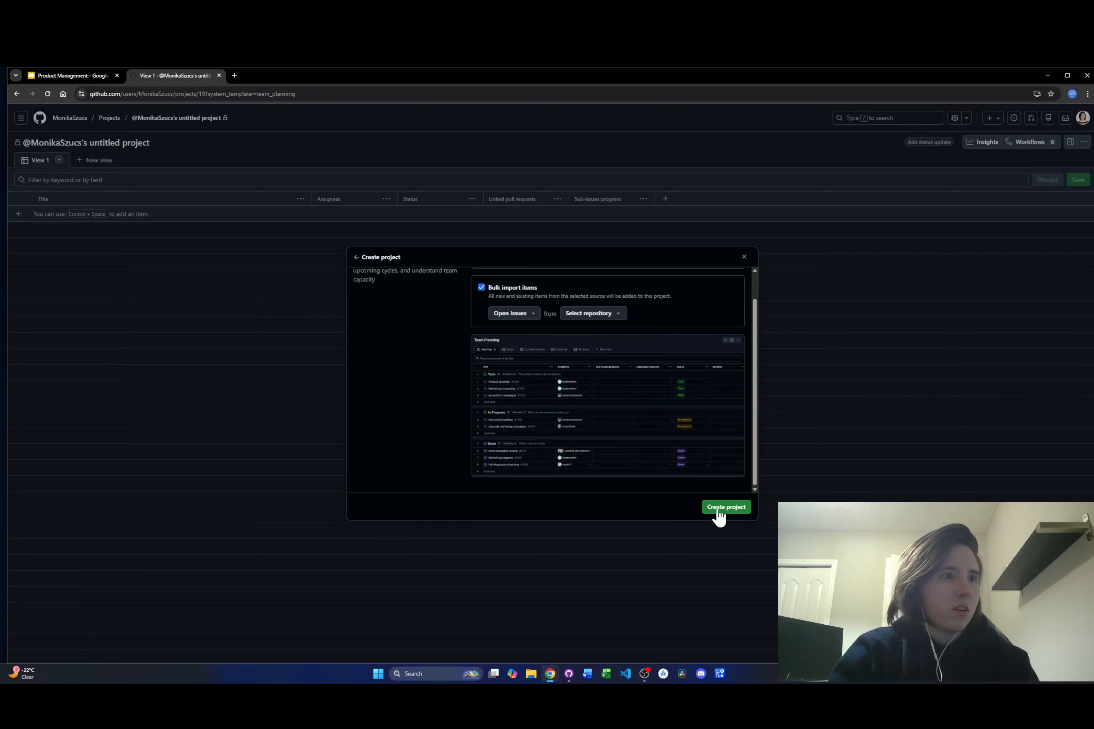
click(701, 505)
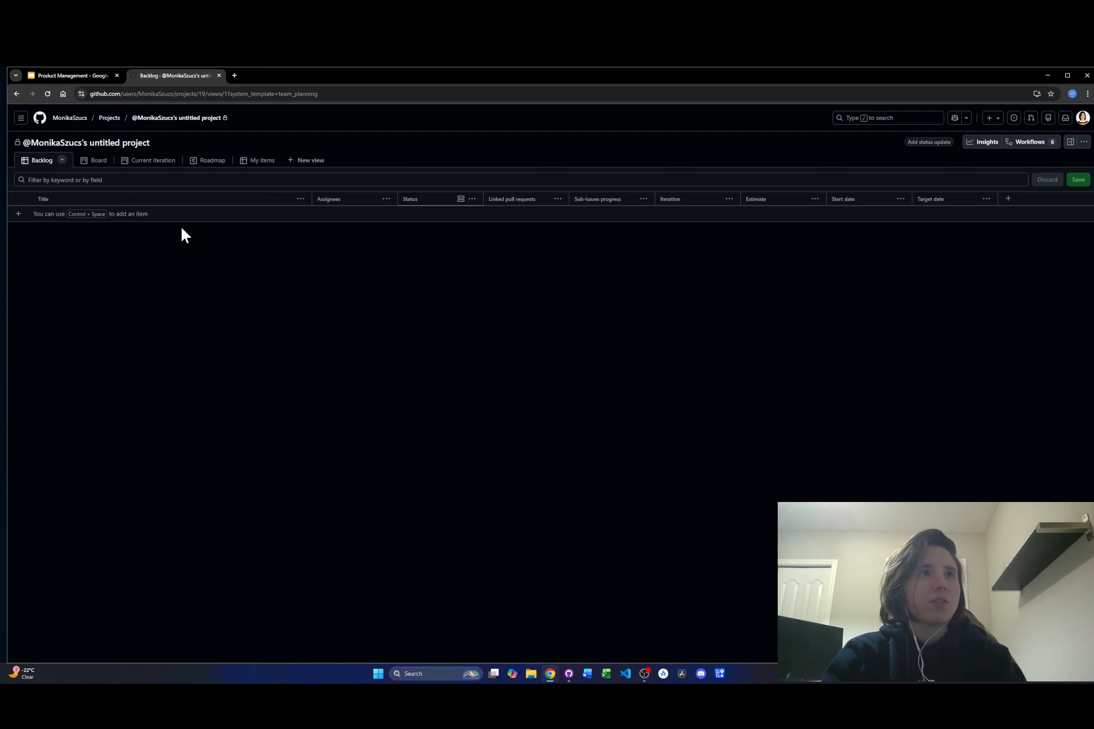
Step: Start a new issue in the backlog titled "Fixing Header" with the description "Story"
click(19, 214)
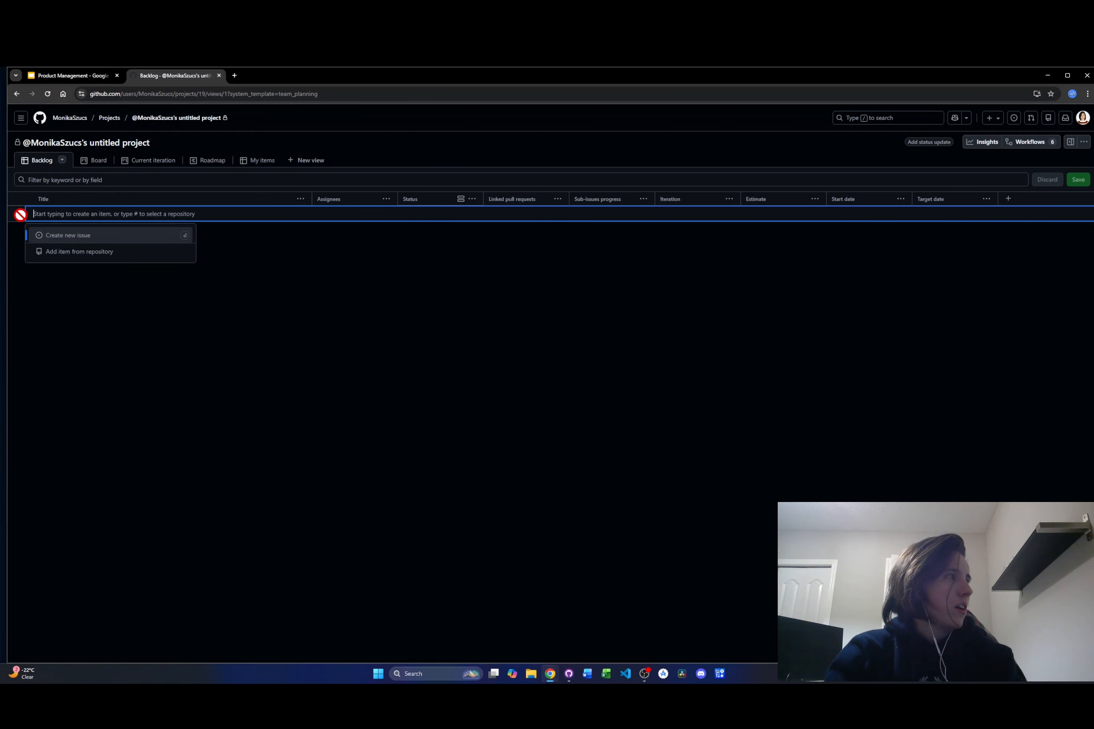
click(67, 236)
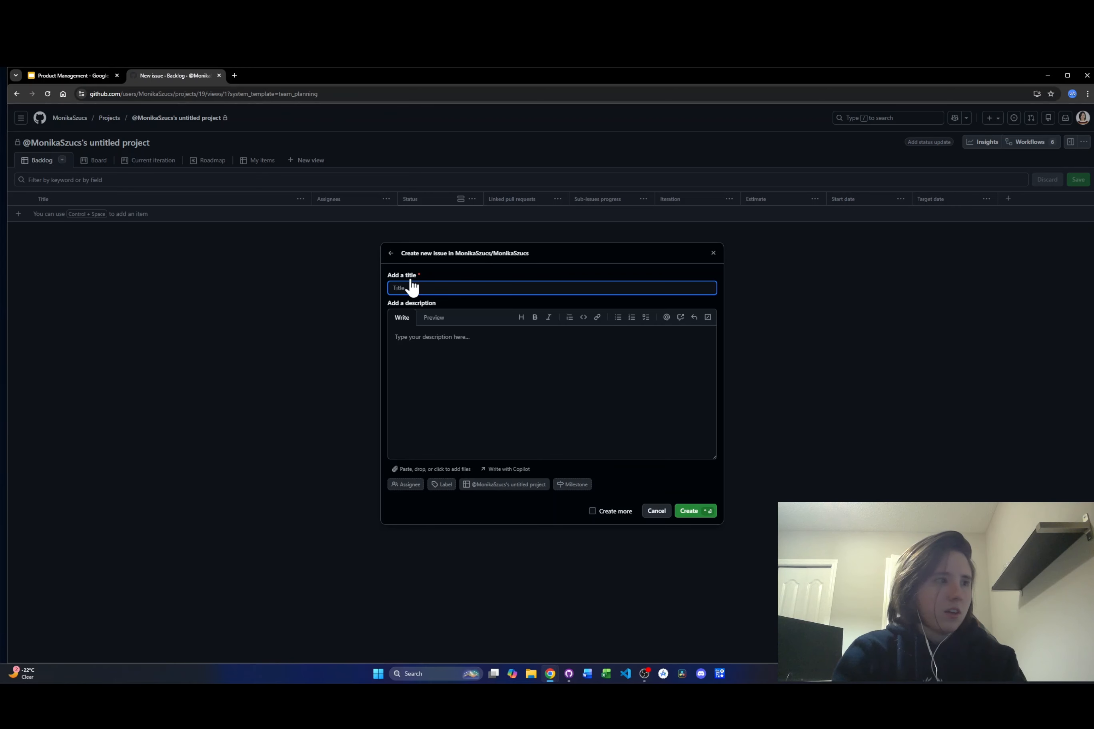
text(Fixing)
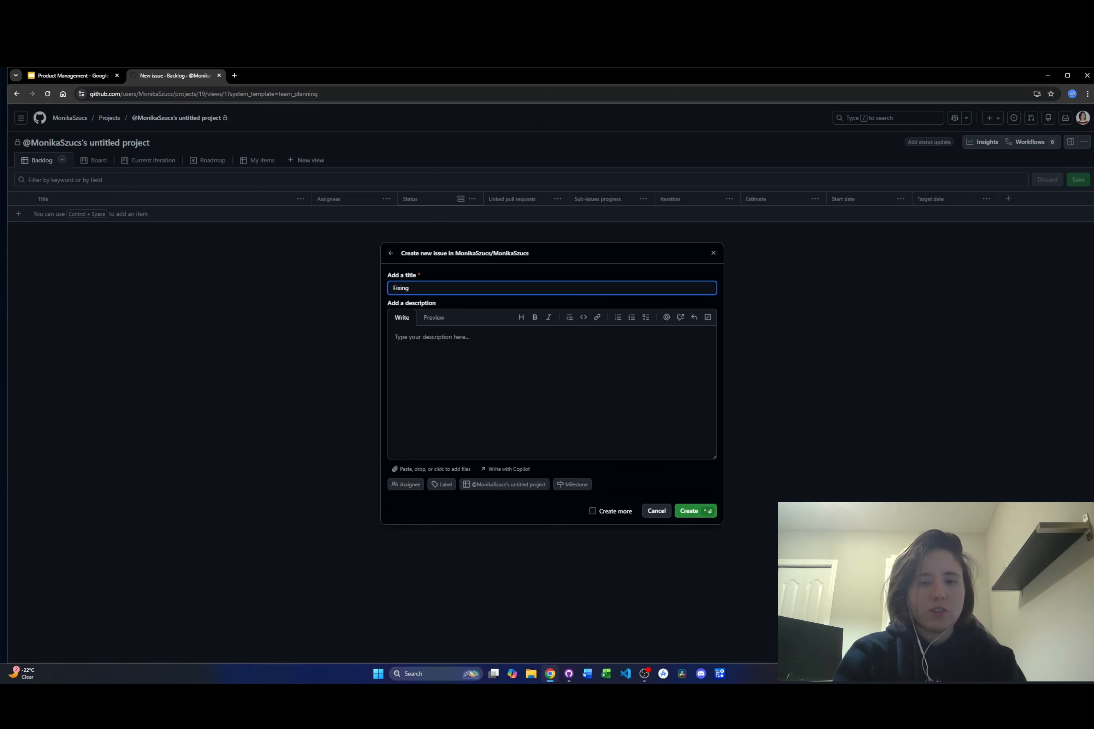
text( Header)
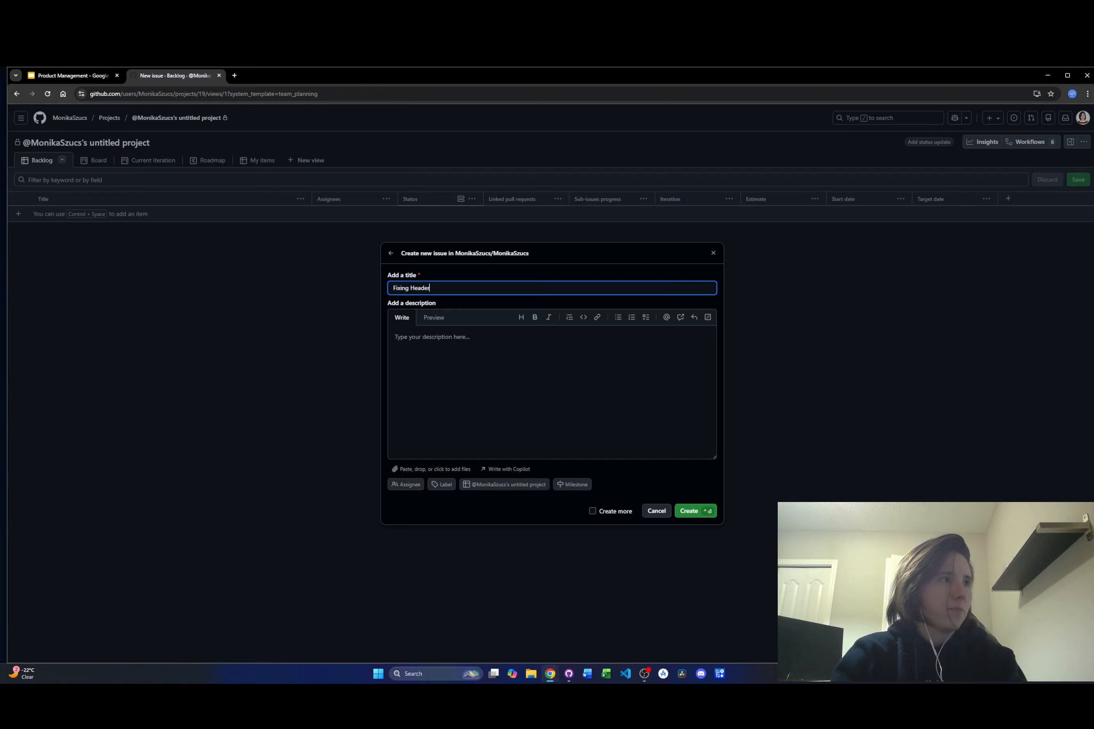
click(449, 359)
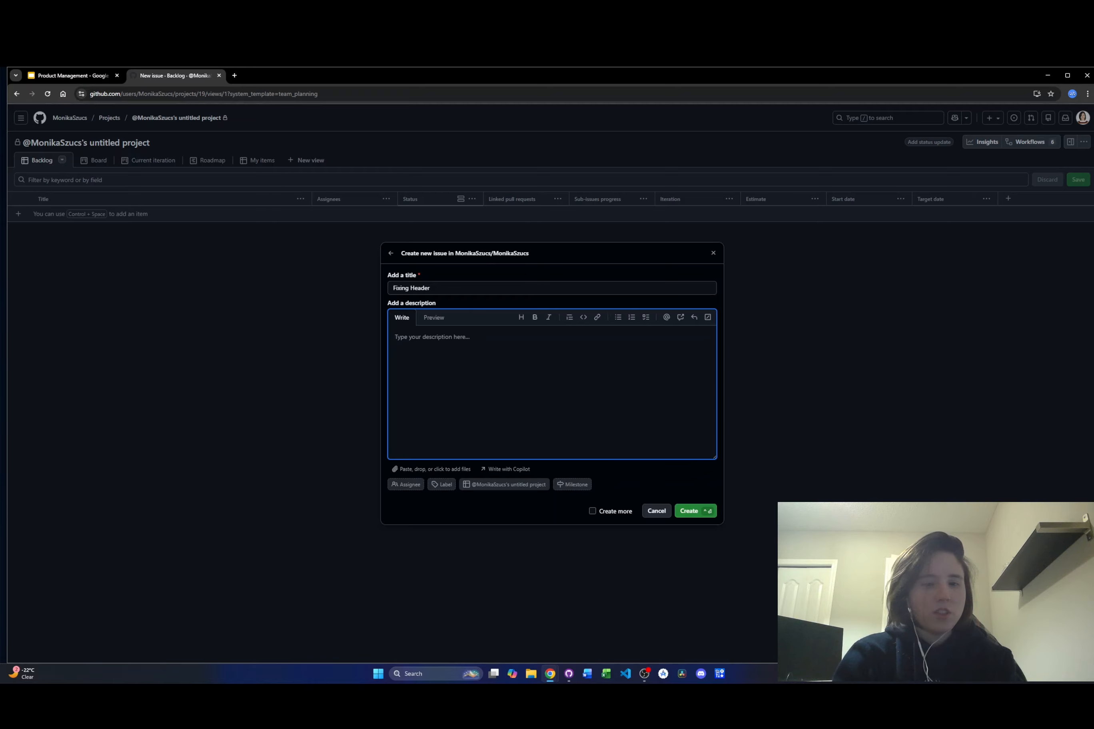
text(Story)
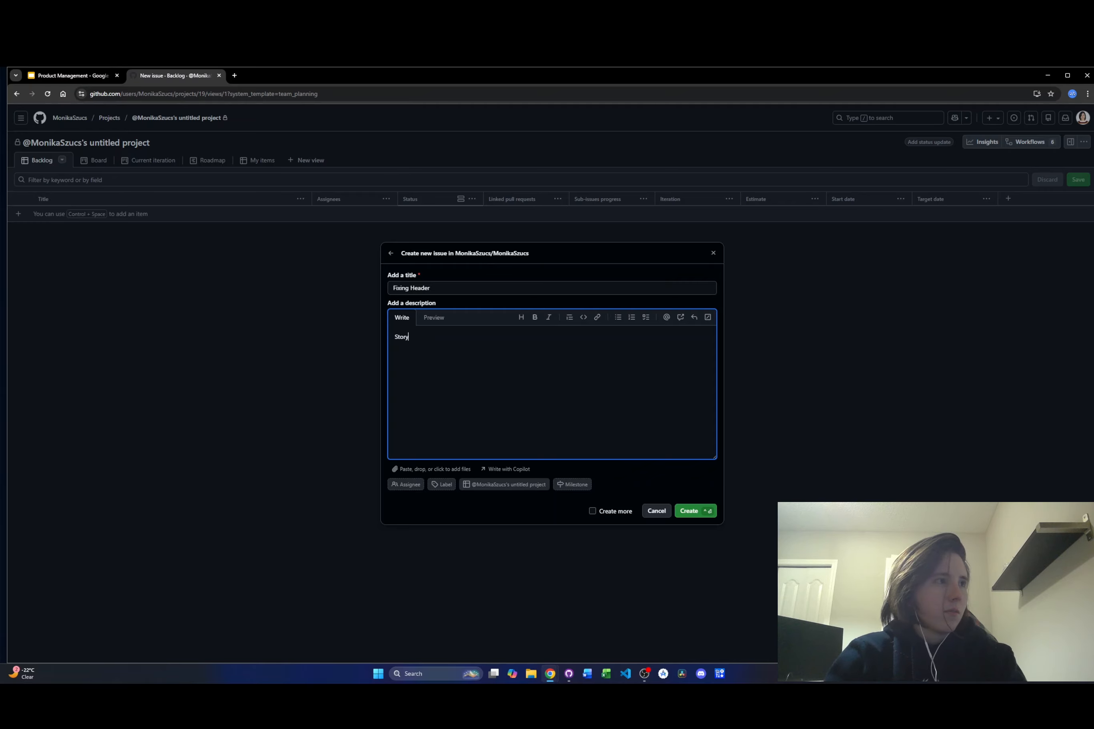
Step: Look through the Product Management slide list in Google Slides, and return to GitHub to create the Fixing Header issue
click(69, 75)
scroll(37, 515, down, 15)
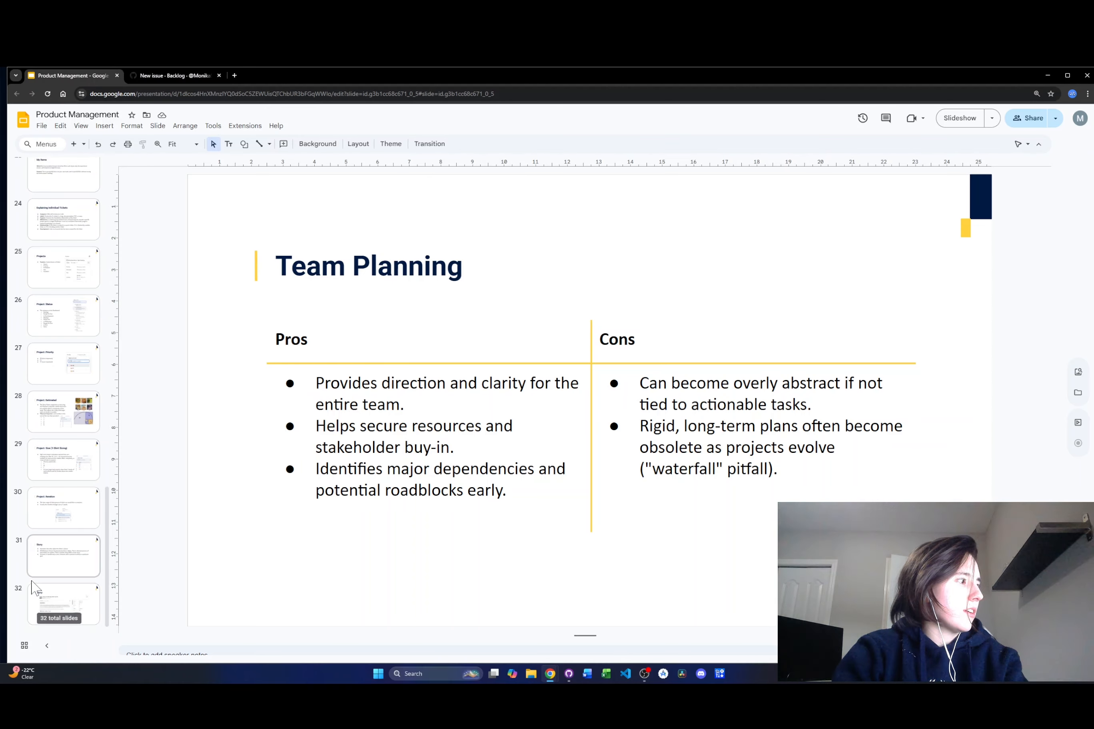
click(170, 76)
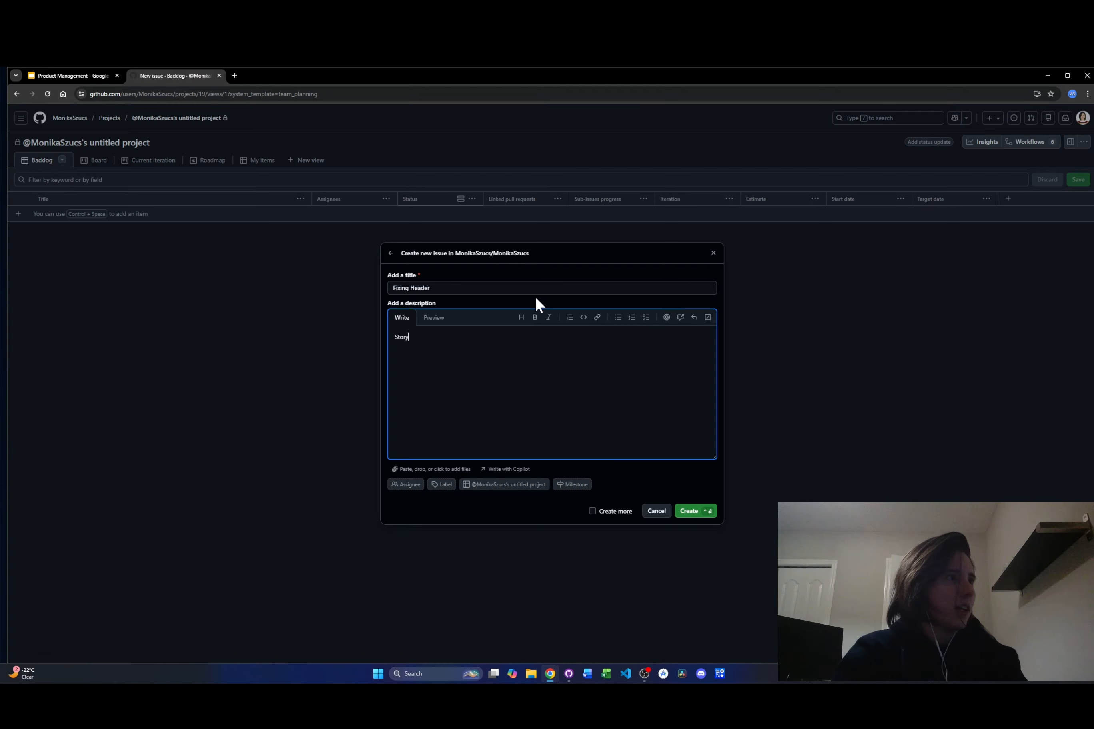
click(697, 514)
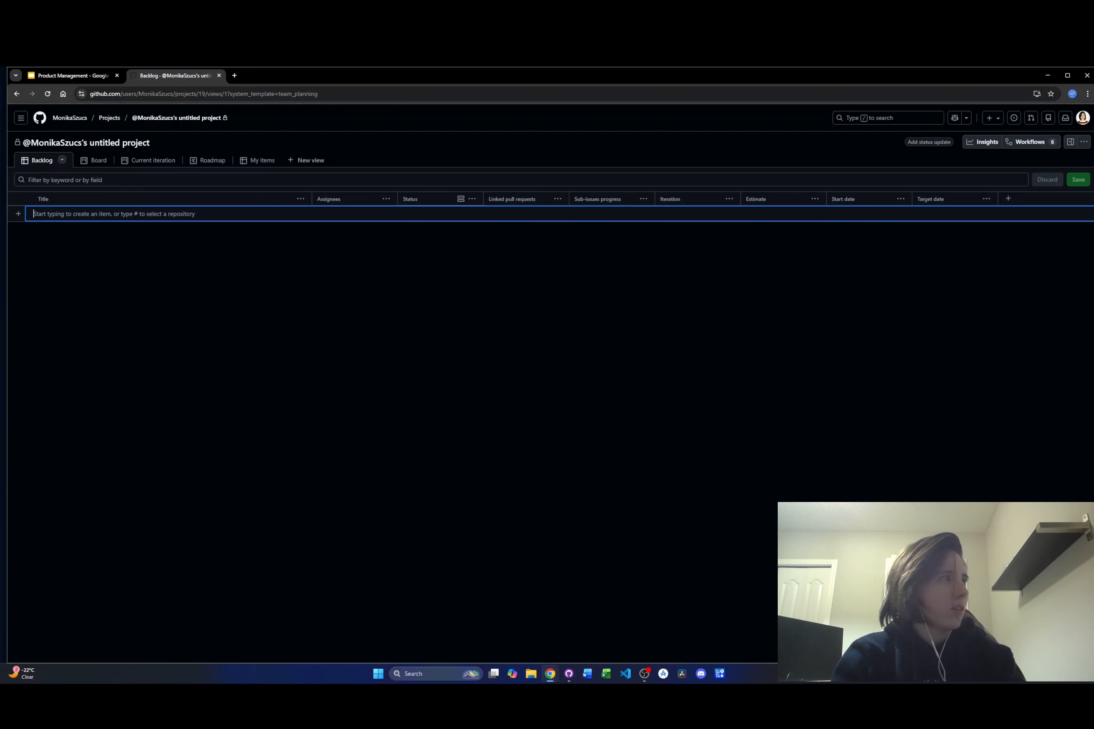
click(134, 247)
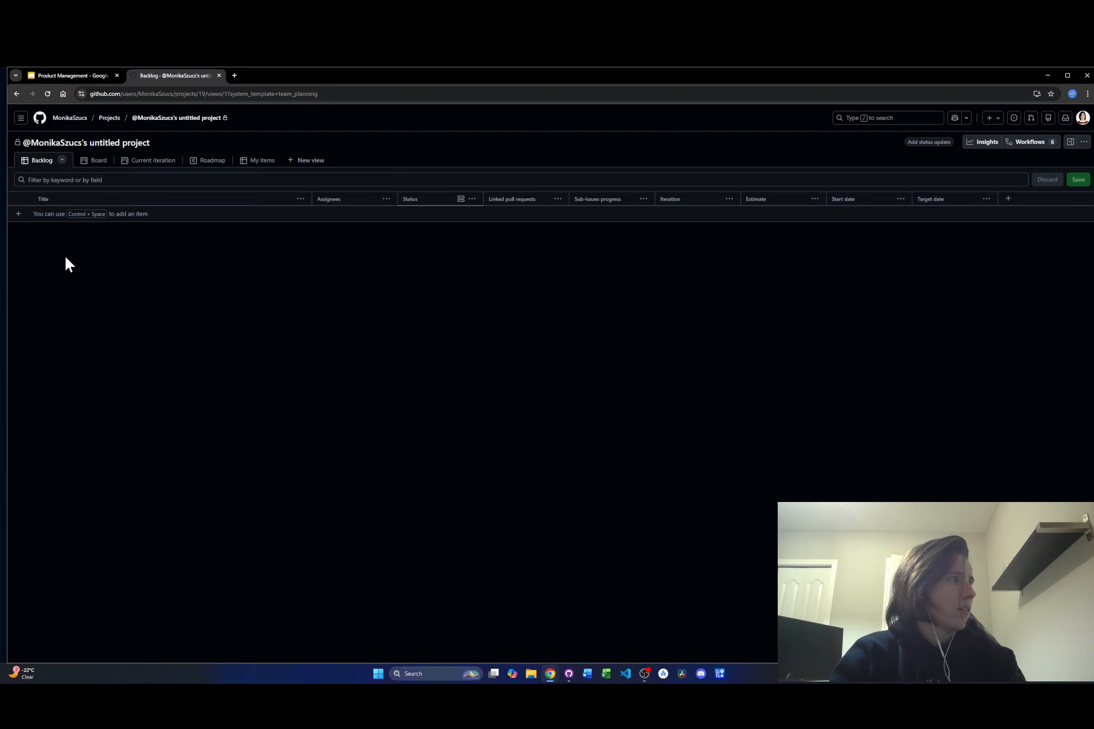
click(19, 215)
click(81, 234)
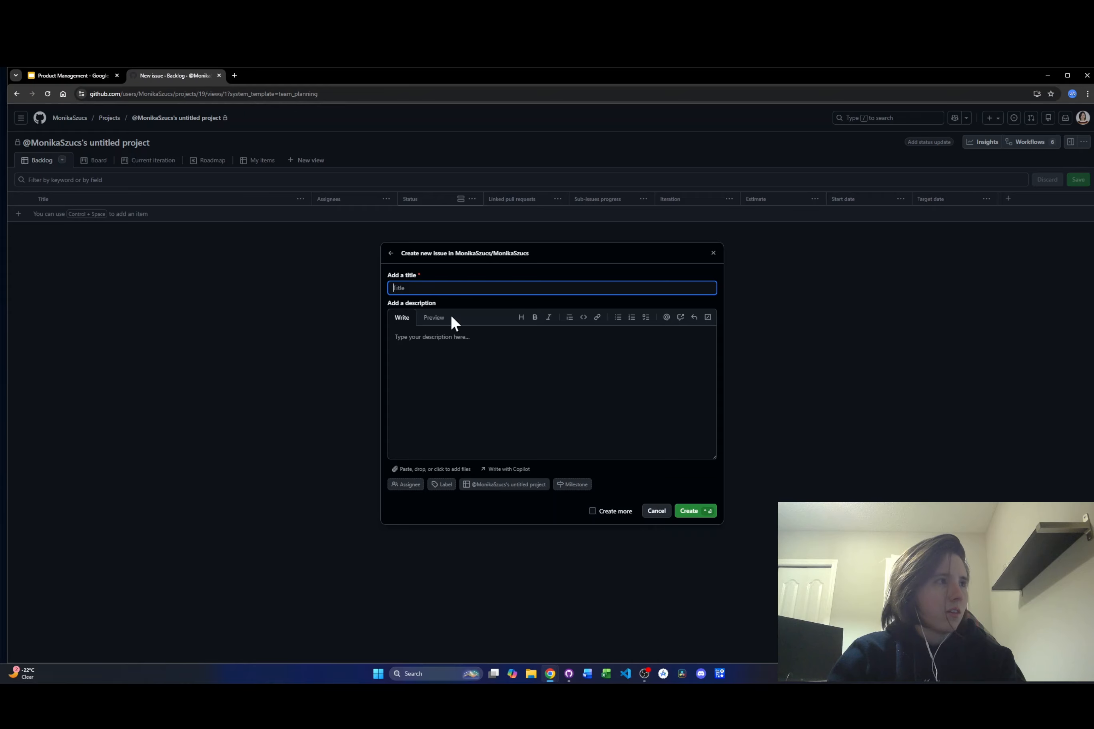
click(655, 511)
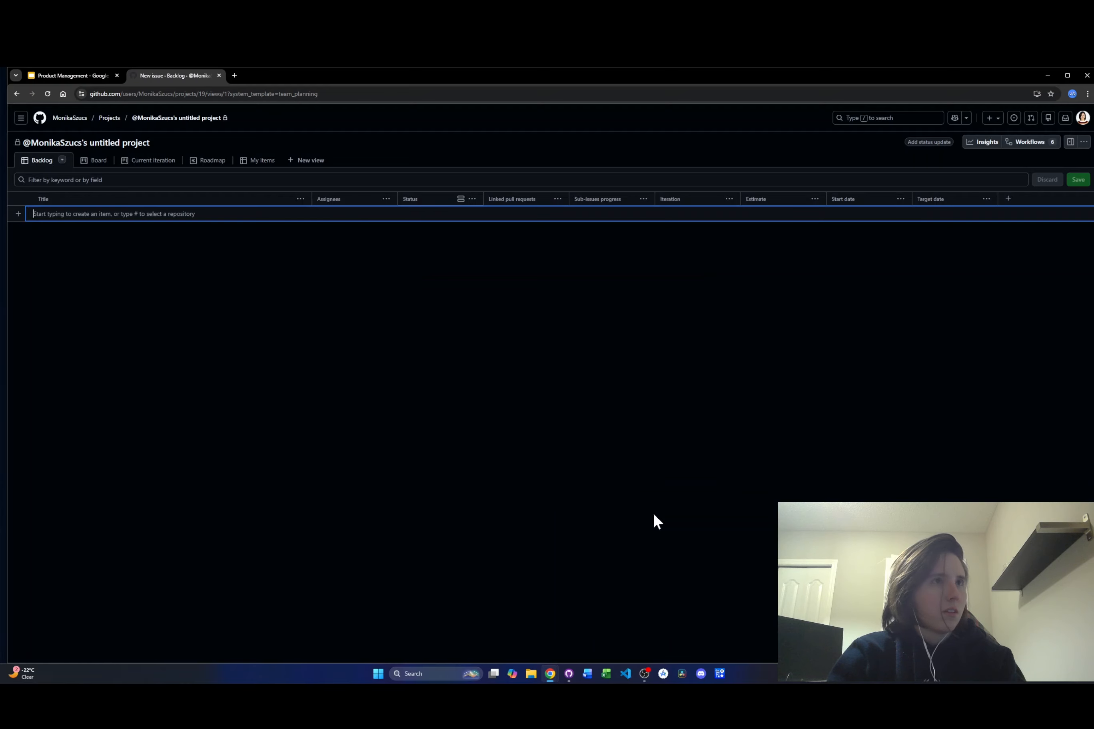
Step: Reload the backlog and rename the Fixing Header issue to "T1001 | Fixing Header"
click(43, 93)
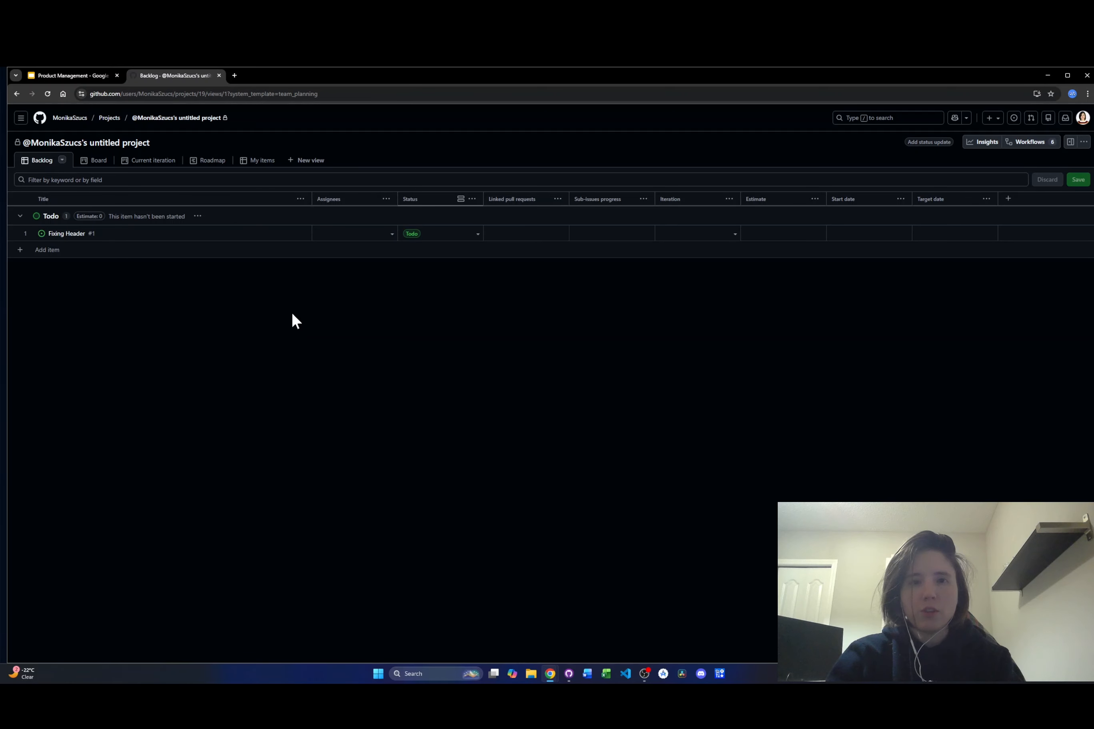
click(61, 235)
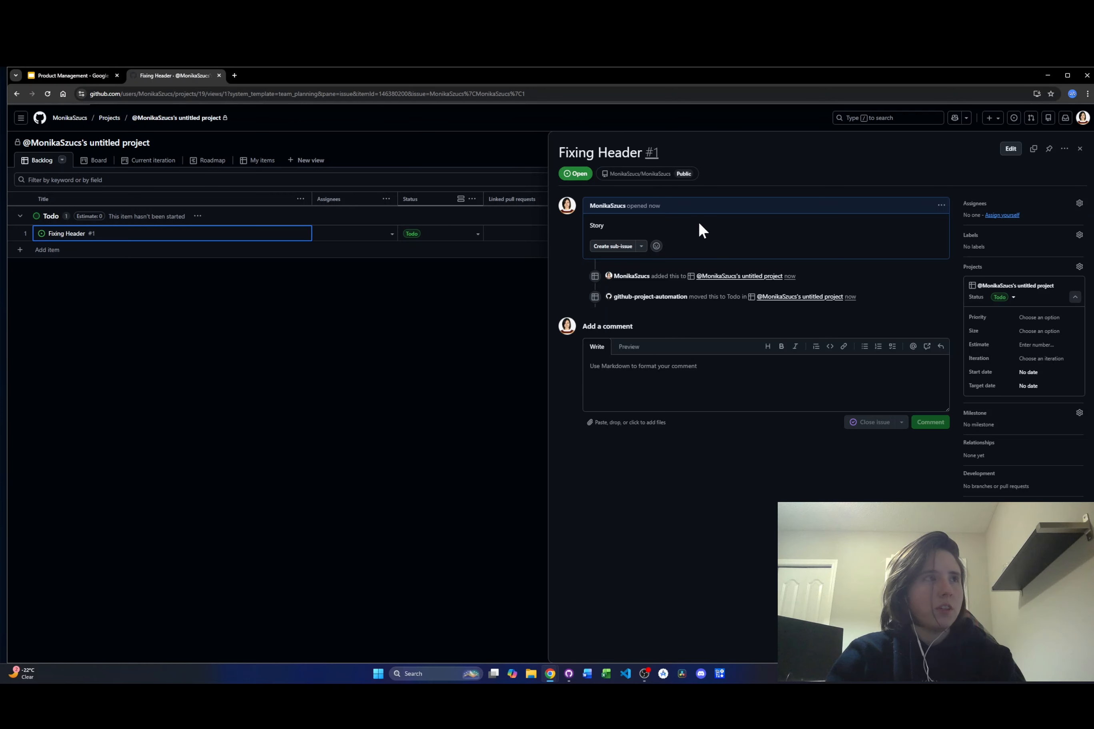
click(1005, 149)
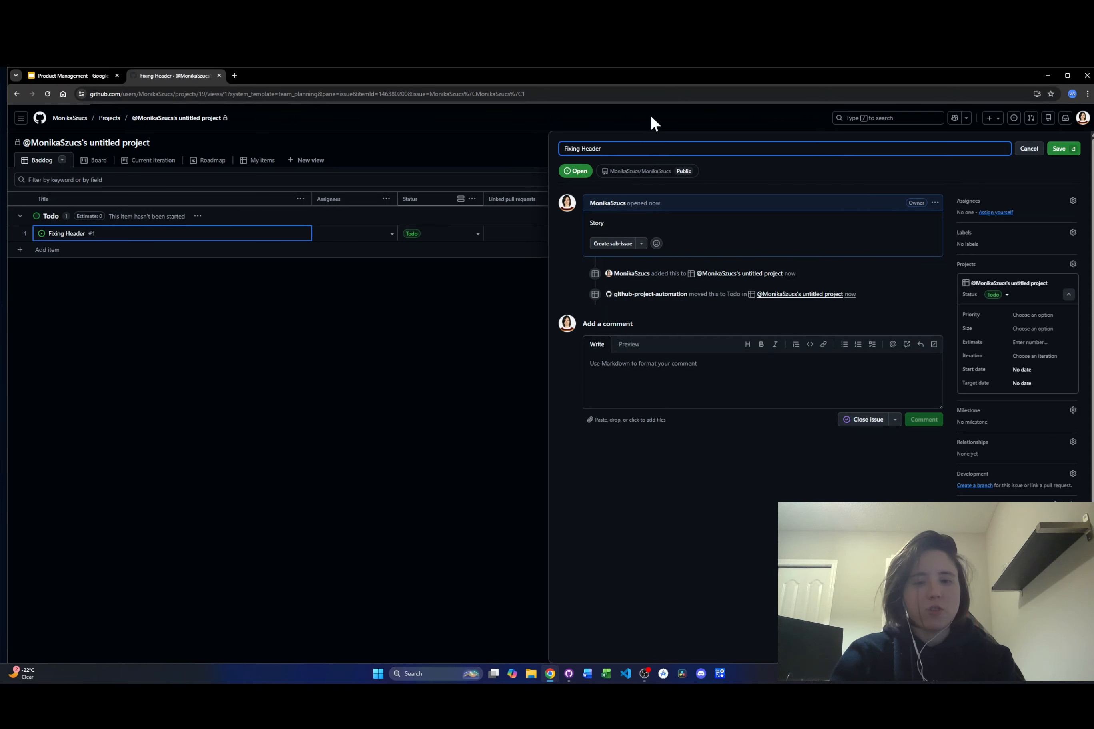
key(Home)
text(T)
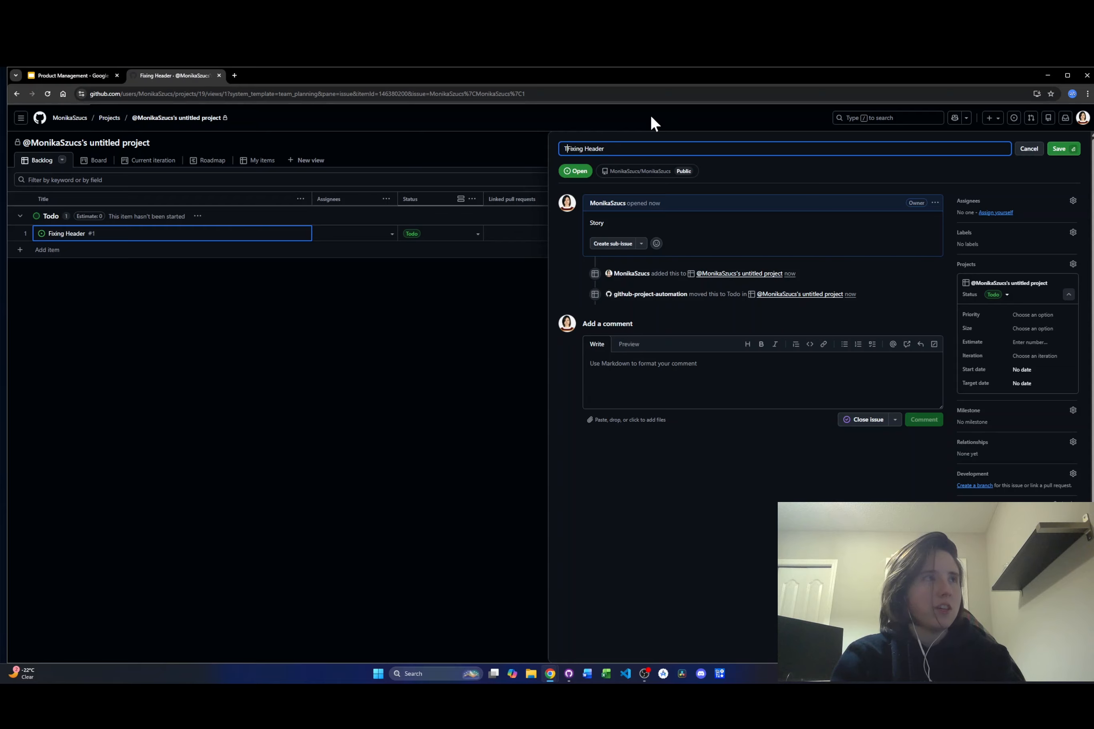
text(100)
text(1 |)
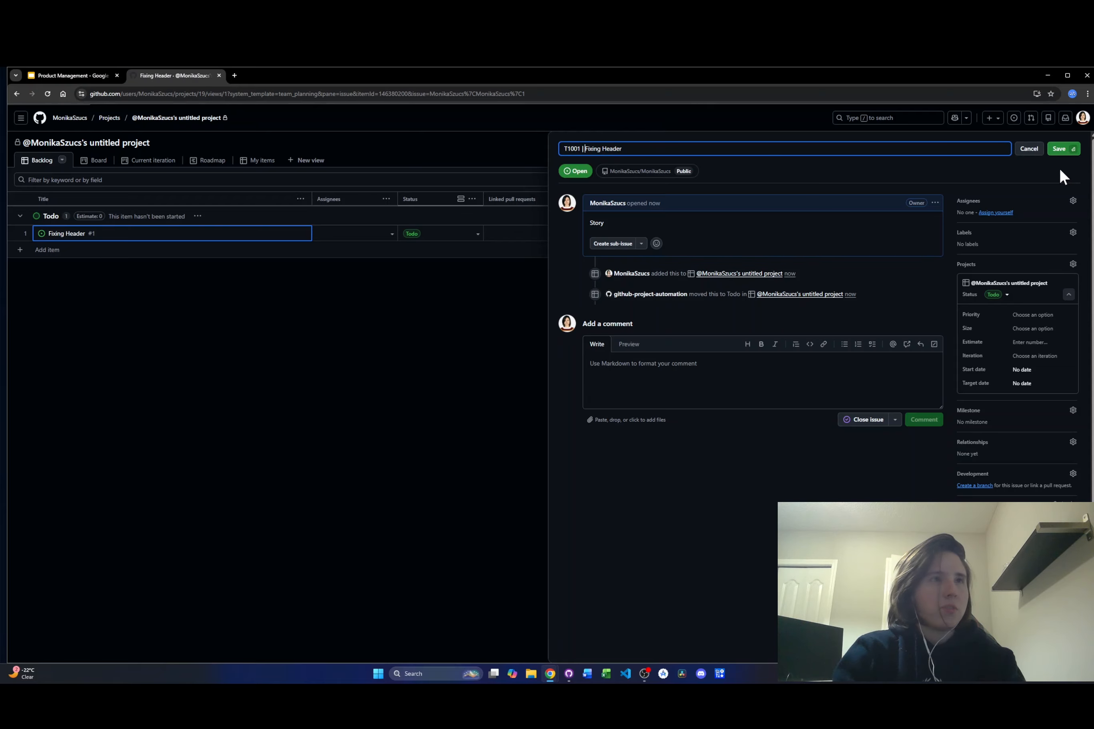
click(1059, 150)
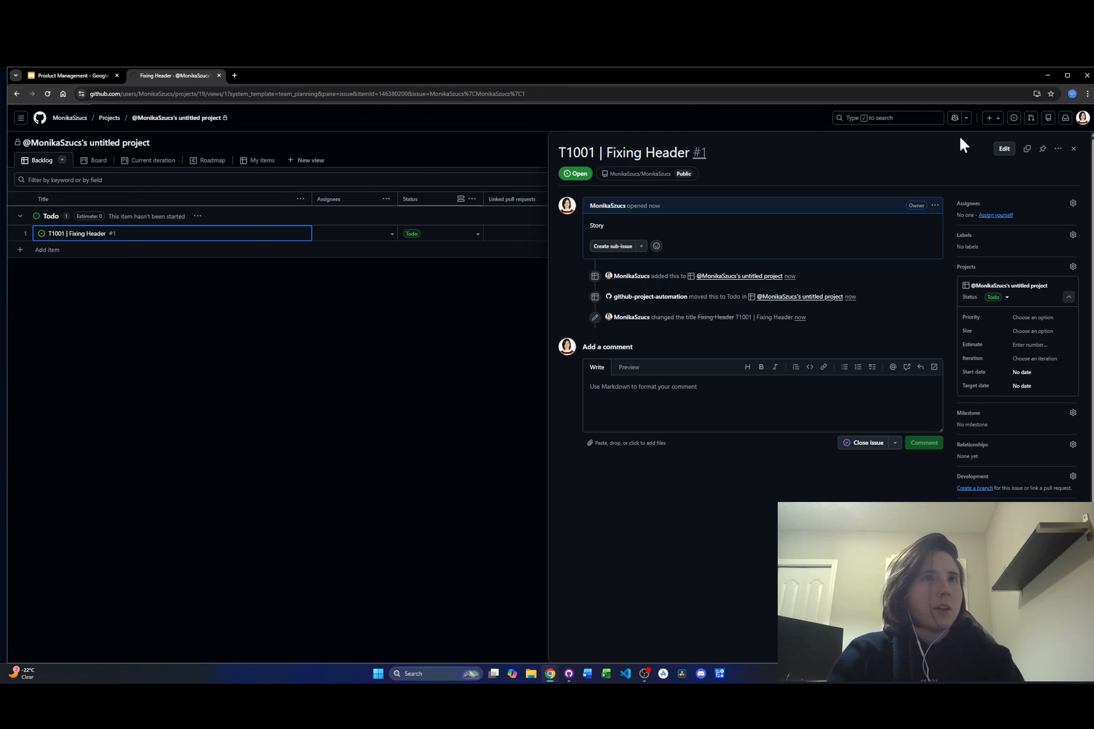
click(1073, 149)
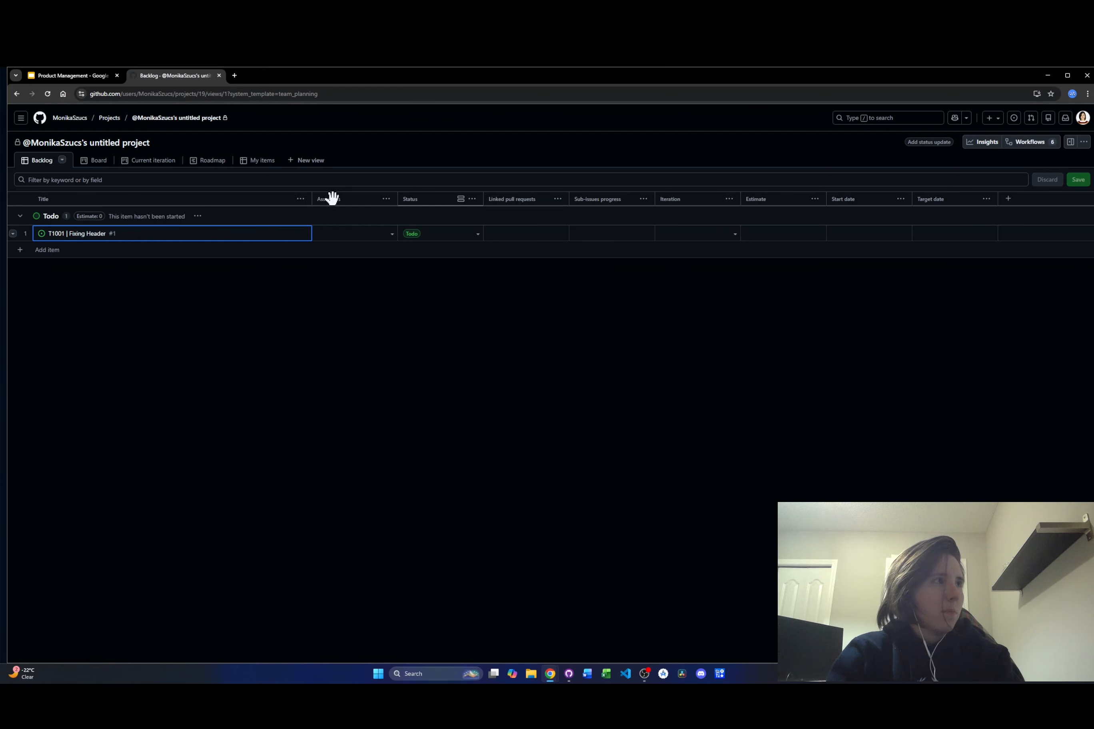
Step: Assign the T1001 issue to the account owner in the backlog table
click(392, 238)
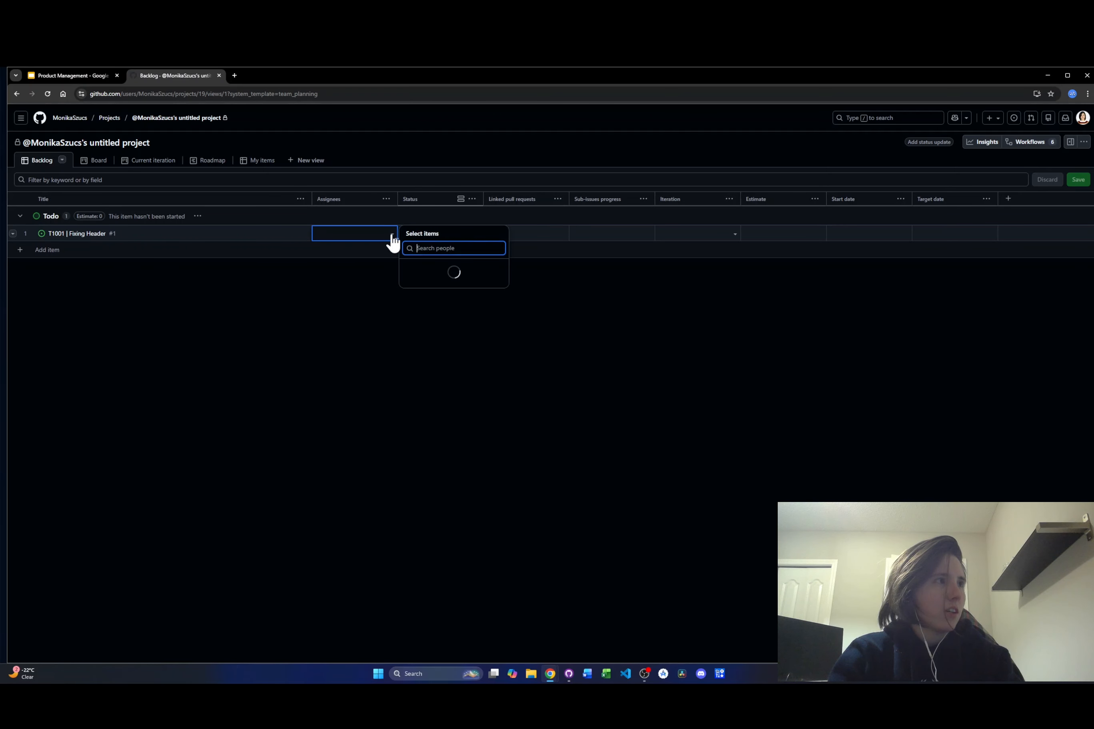
click(407, 283)
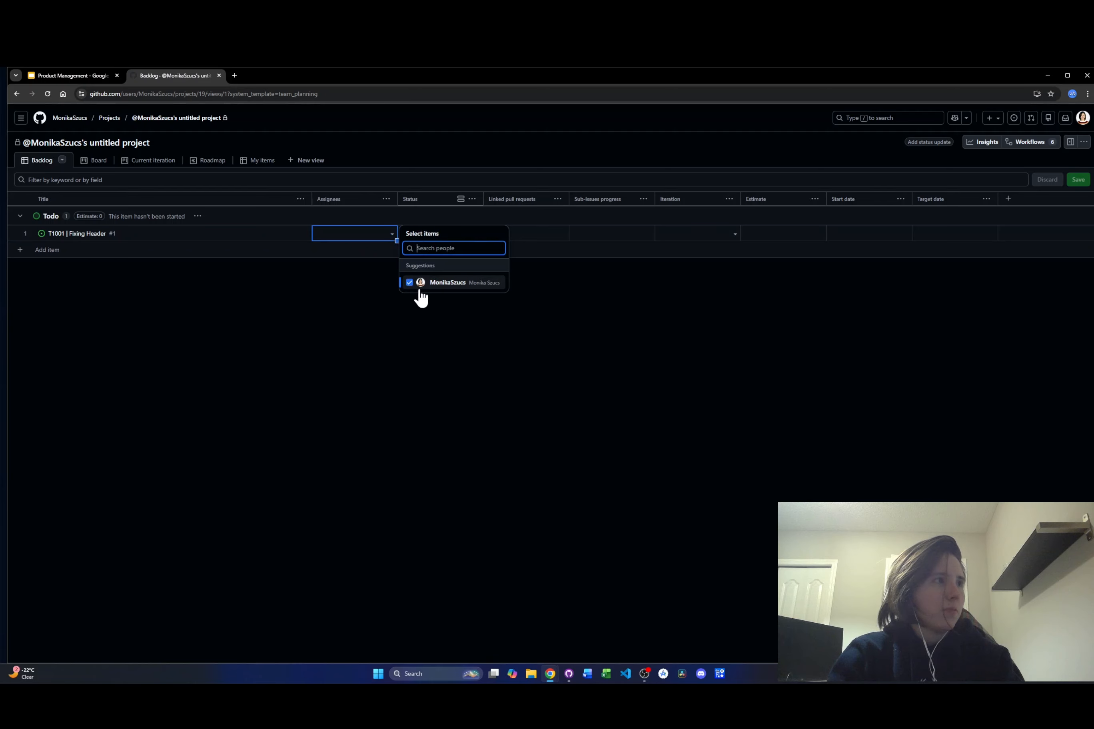
click(373, 293)
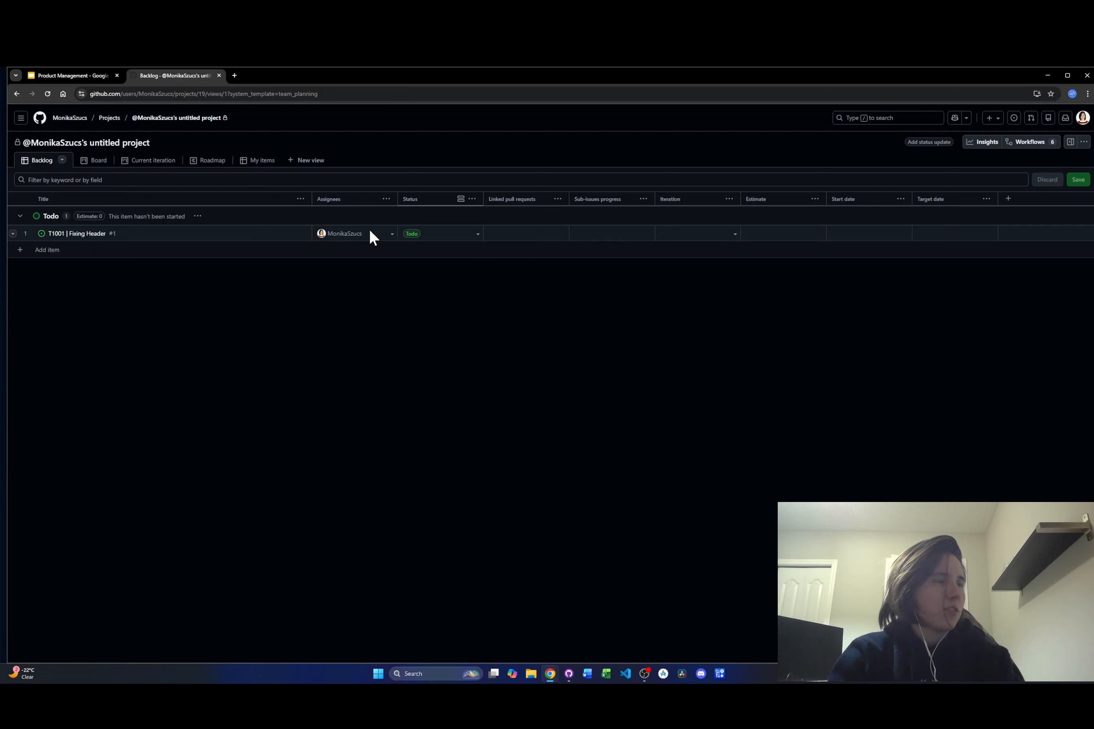
Step: Look through the status, sub-issues progress and iteration options for the T1001 issue in the backlog table
click(476, 235)
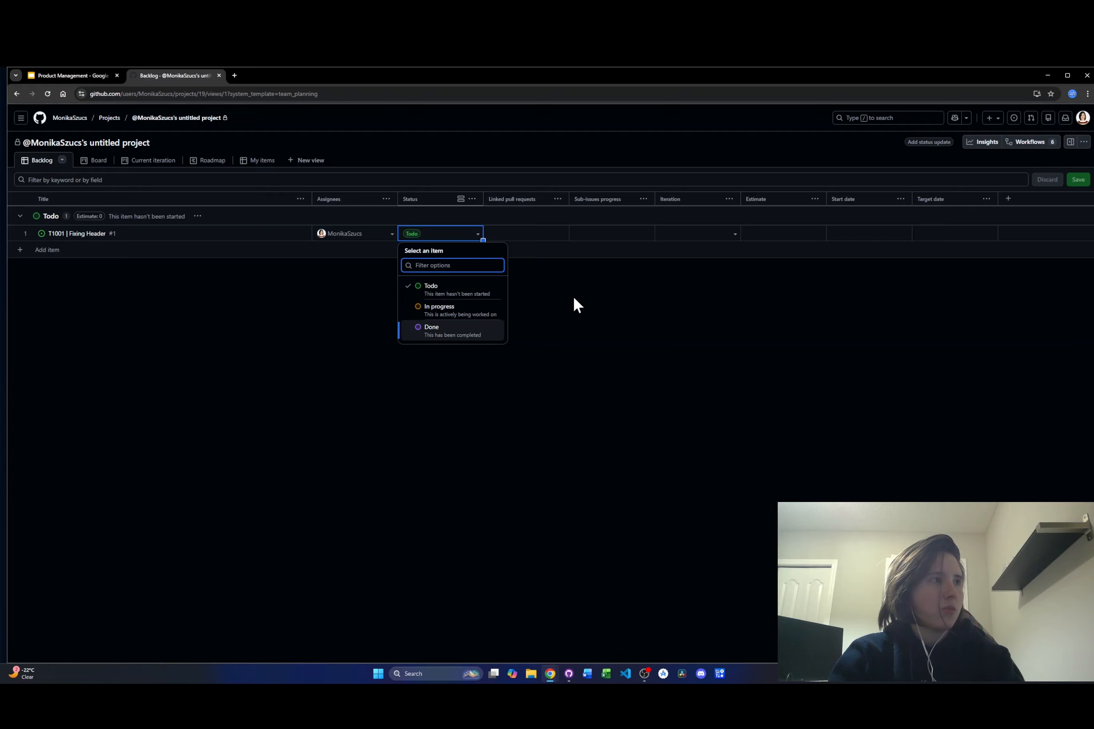
click(564, 323)
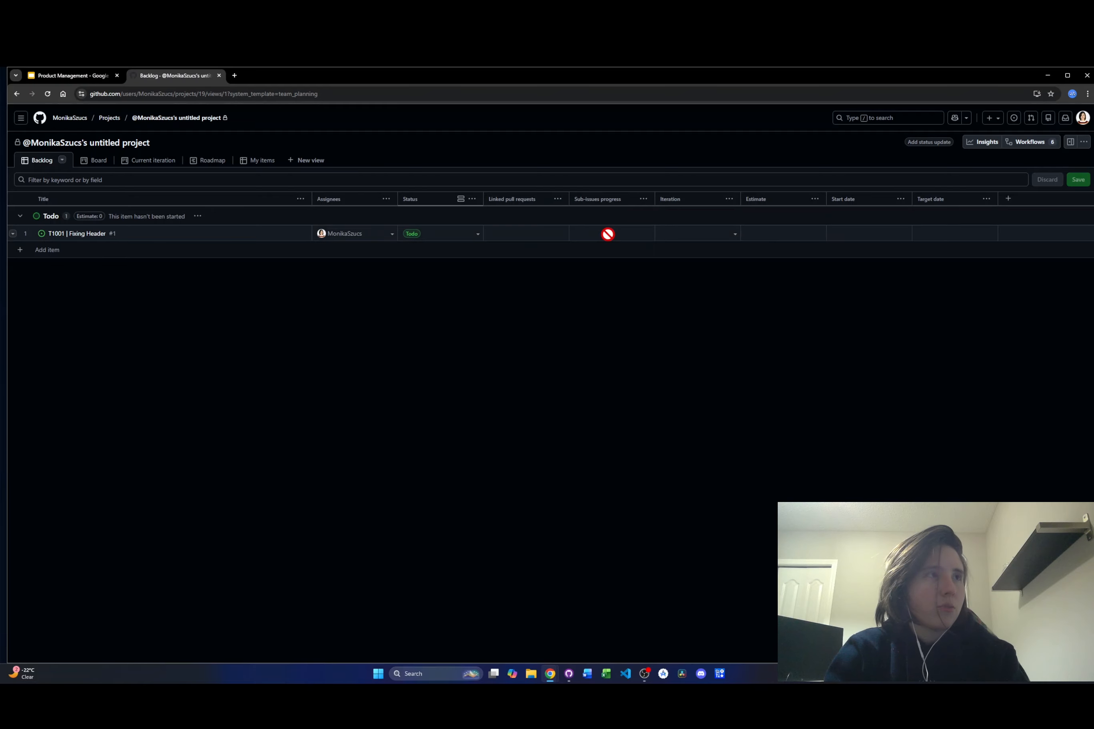
click(643, 200)
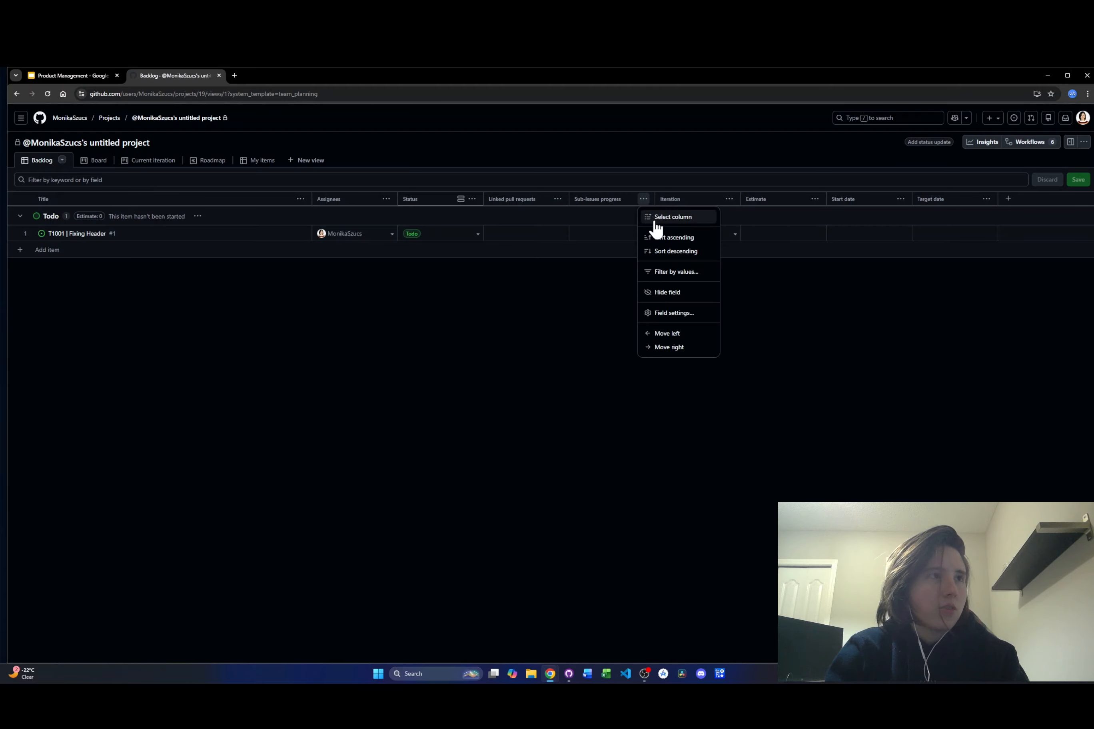
click(611, 282)
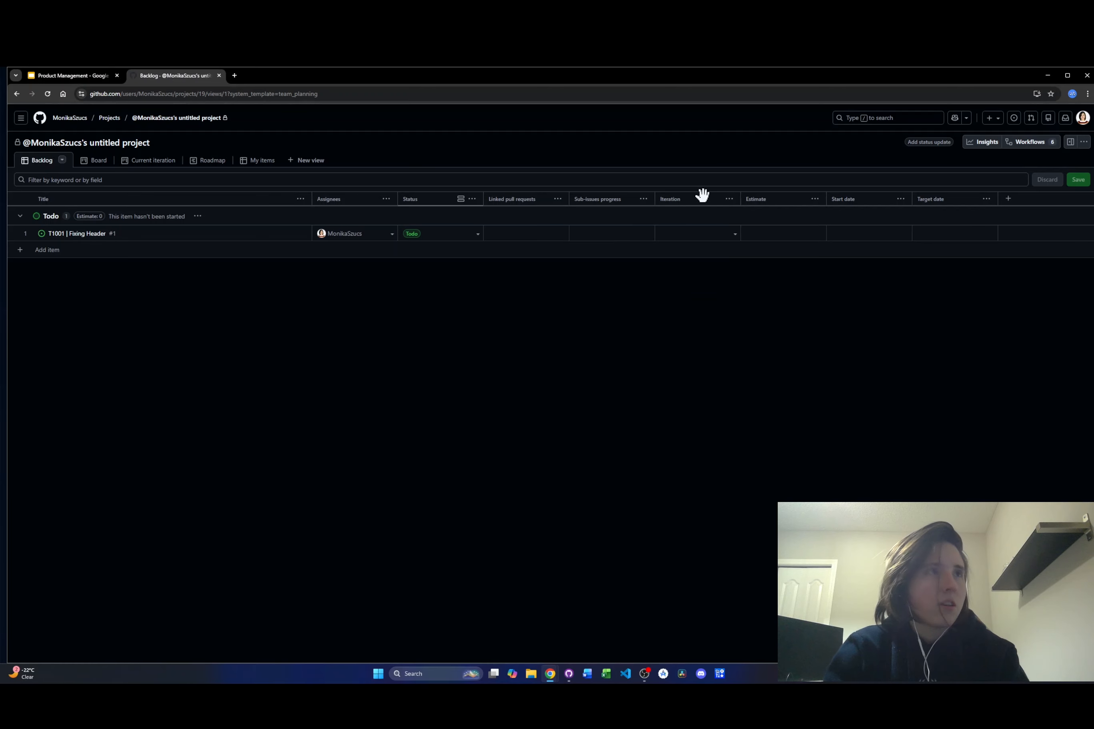
click(736, 235)
click(738, 241)
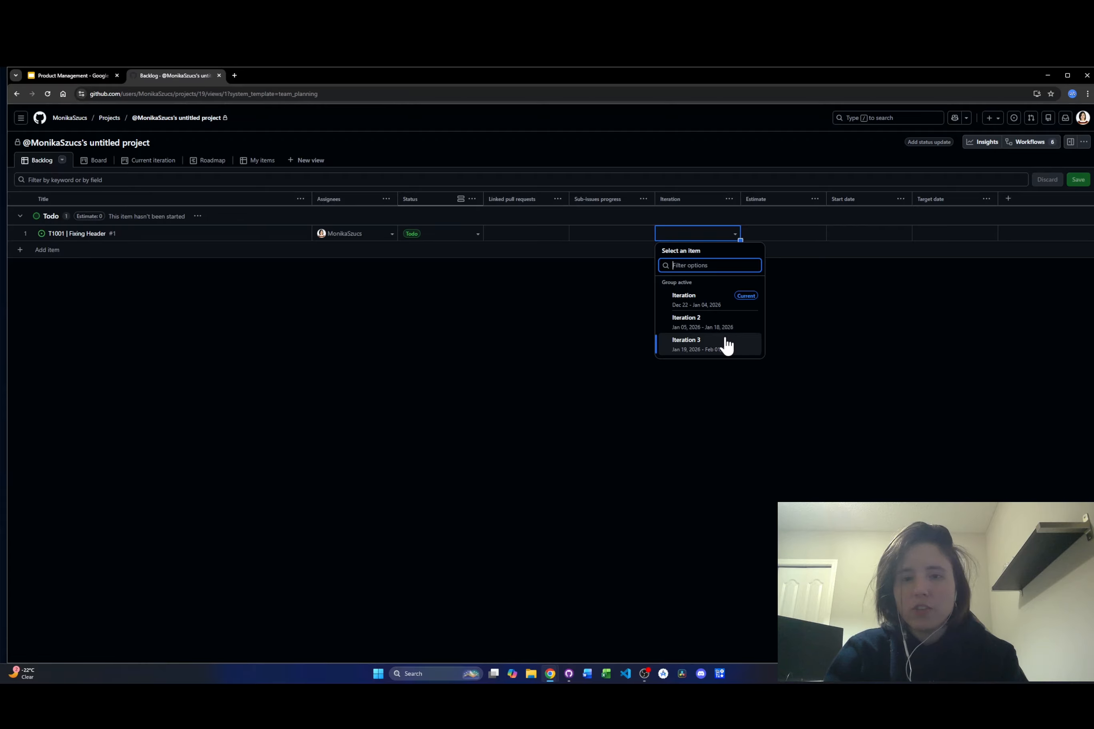
click(818, 517)
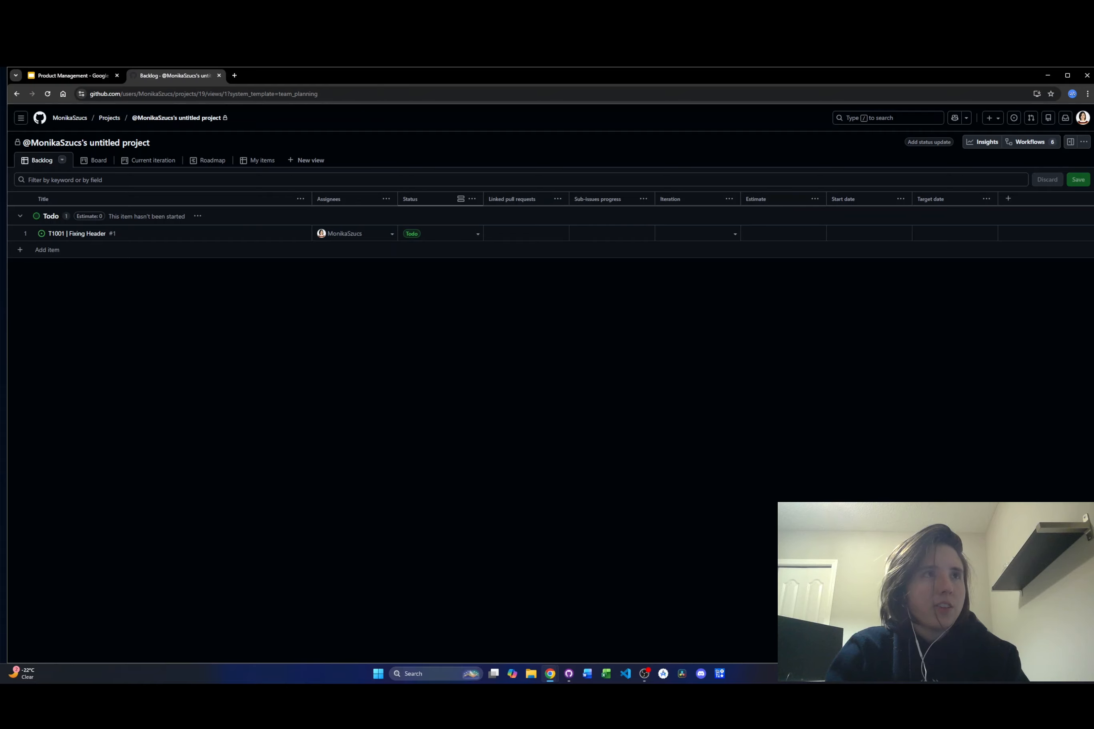
Step: Go over the T1001 issue's iteration, estimate, start date and target date fields in the backlog table
click(794, 237)
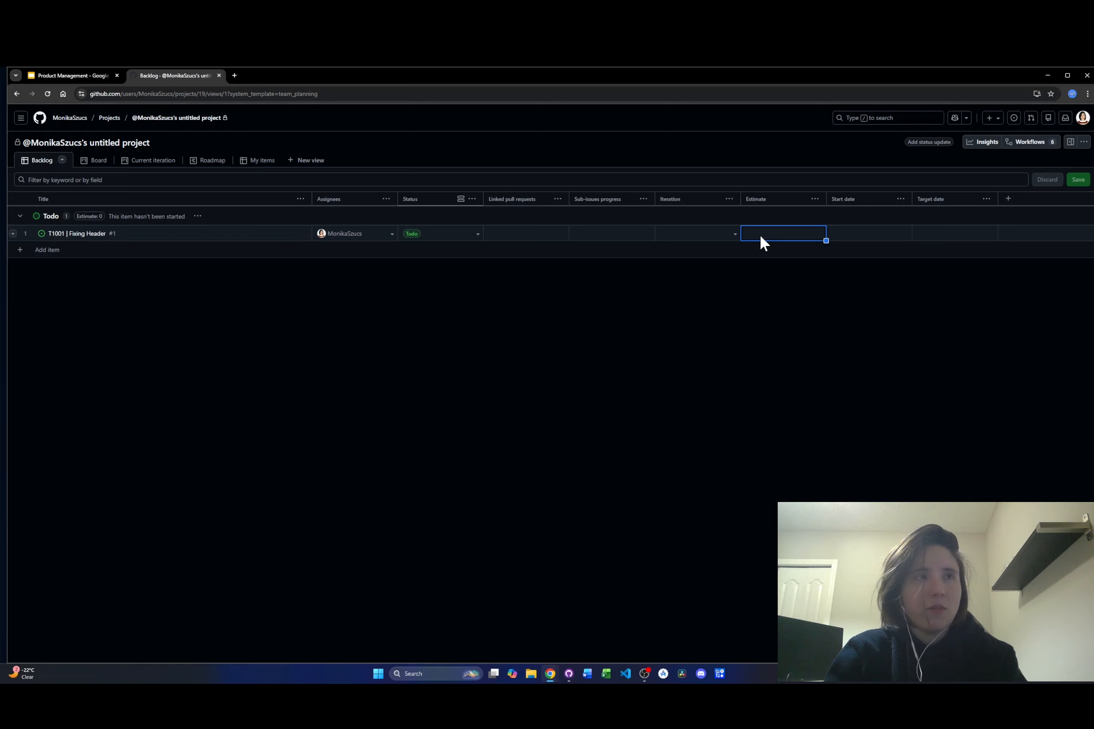
click(871, 234)
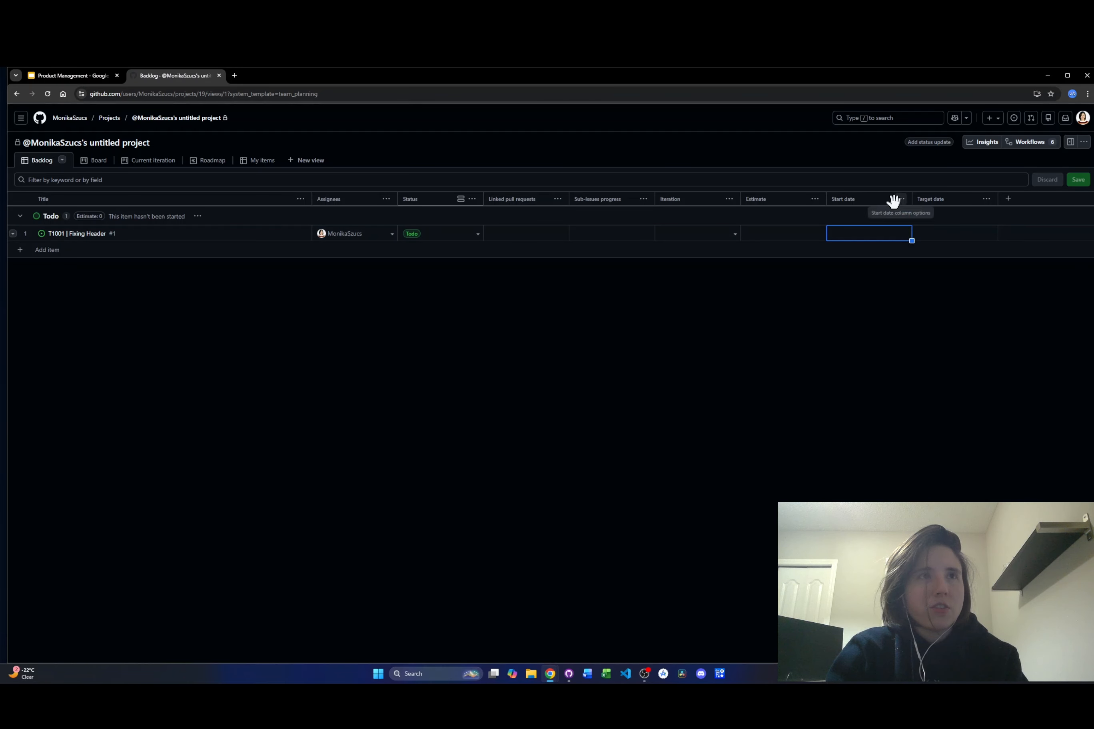
click(927, 200)
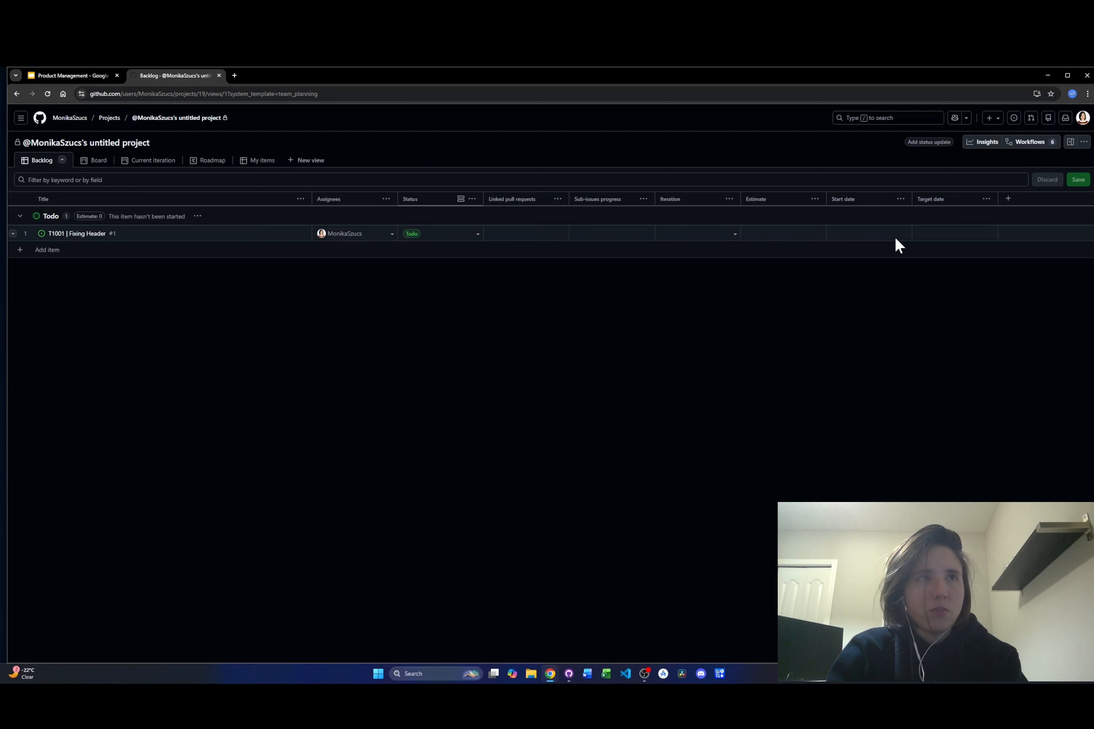
click(943, 238)
click(884, 239)
click(941, 235)
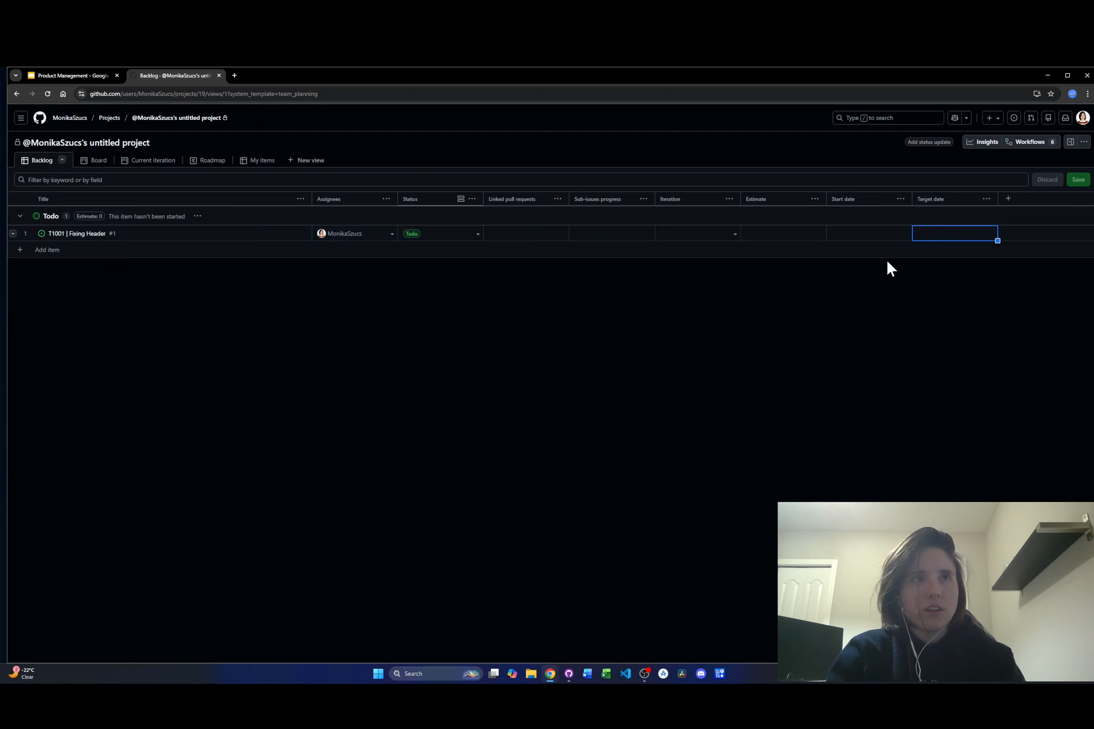
click(702, 235)
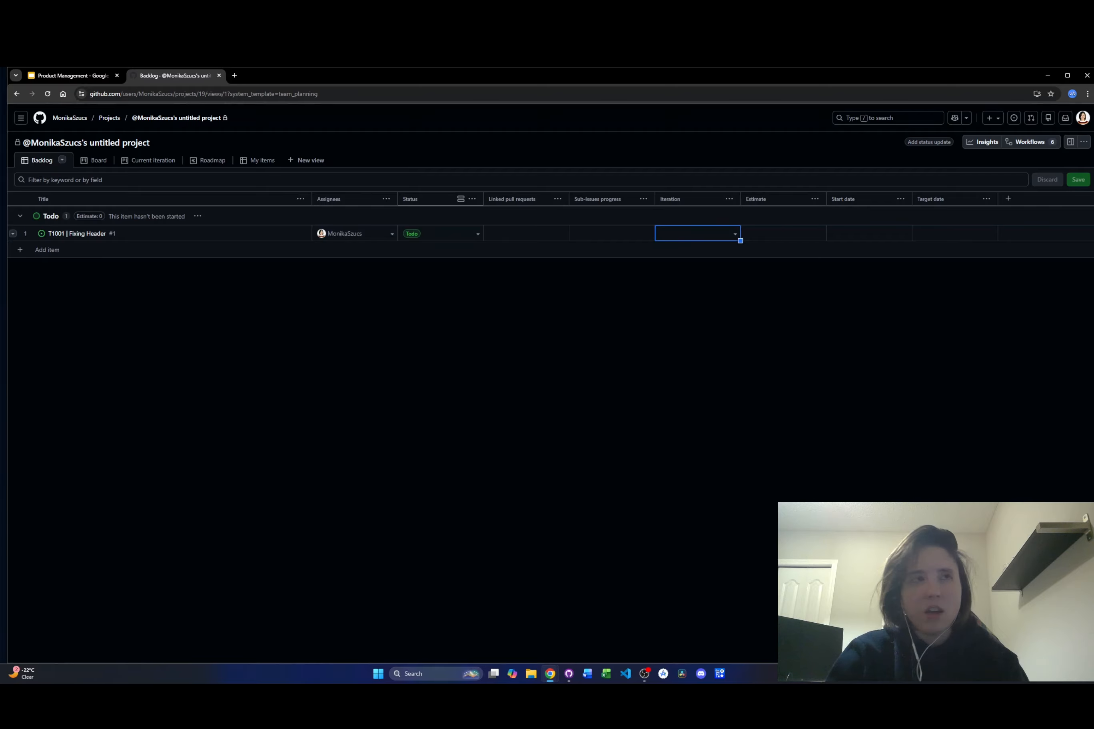
click(882, 232)
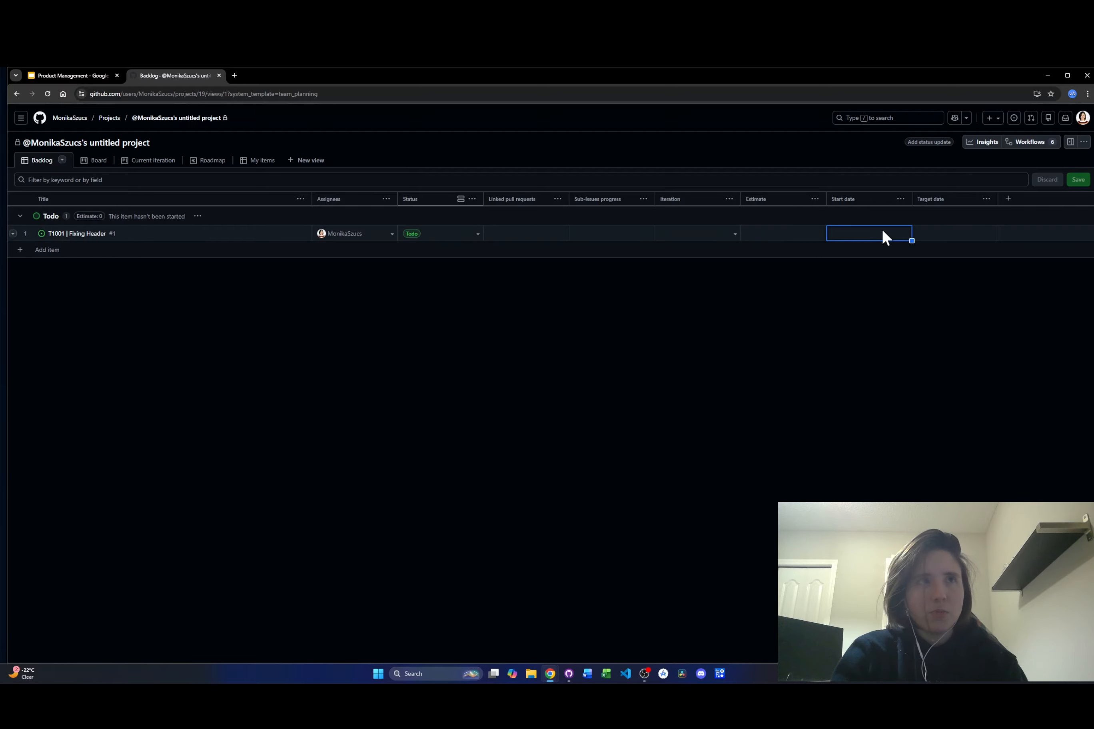
click(924, 233)
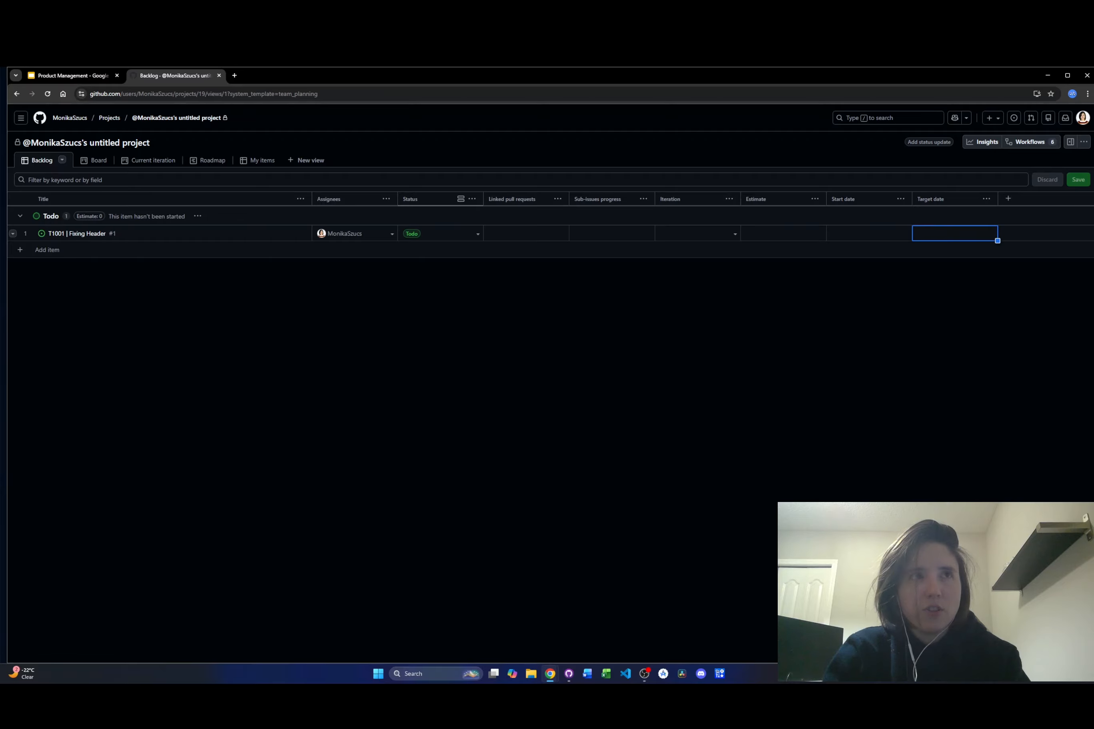
click(387, 285)
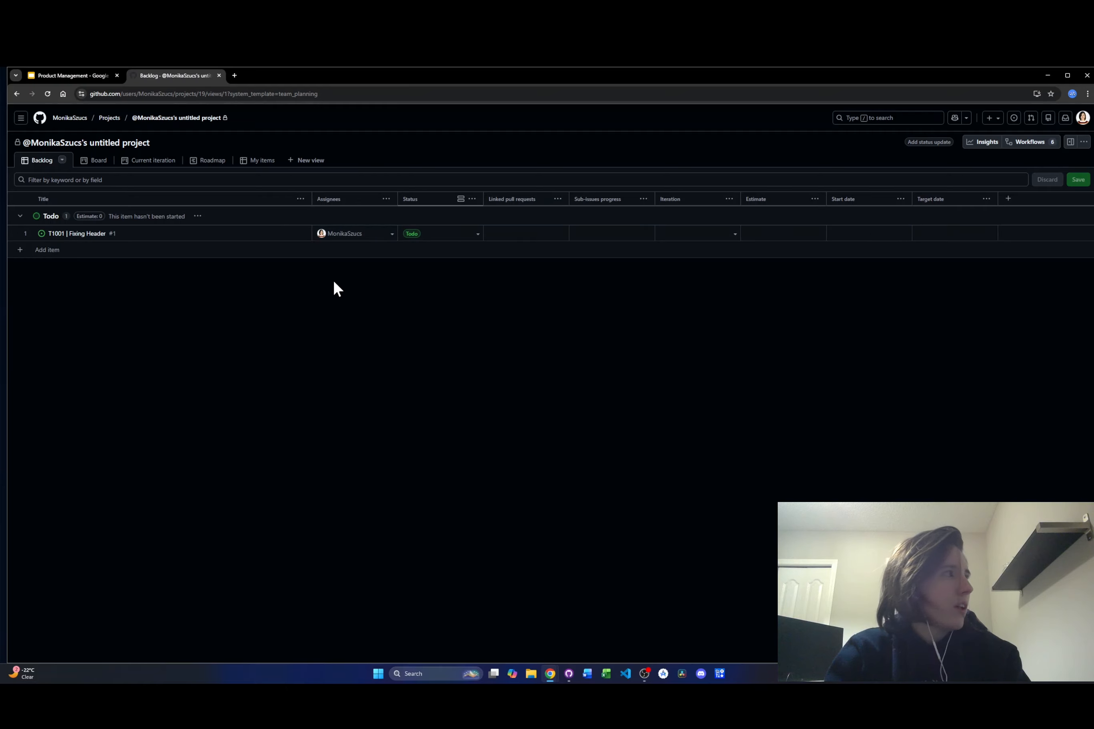
Step: Check the options for adding a backlog item, and compare the Backlog, Board and Current iteration views
click(21, 253)
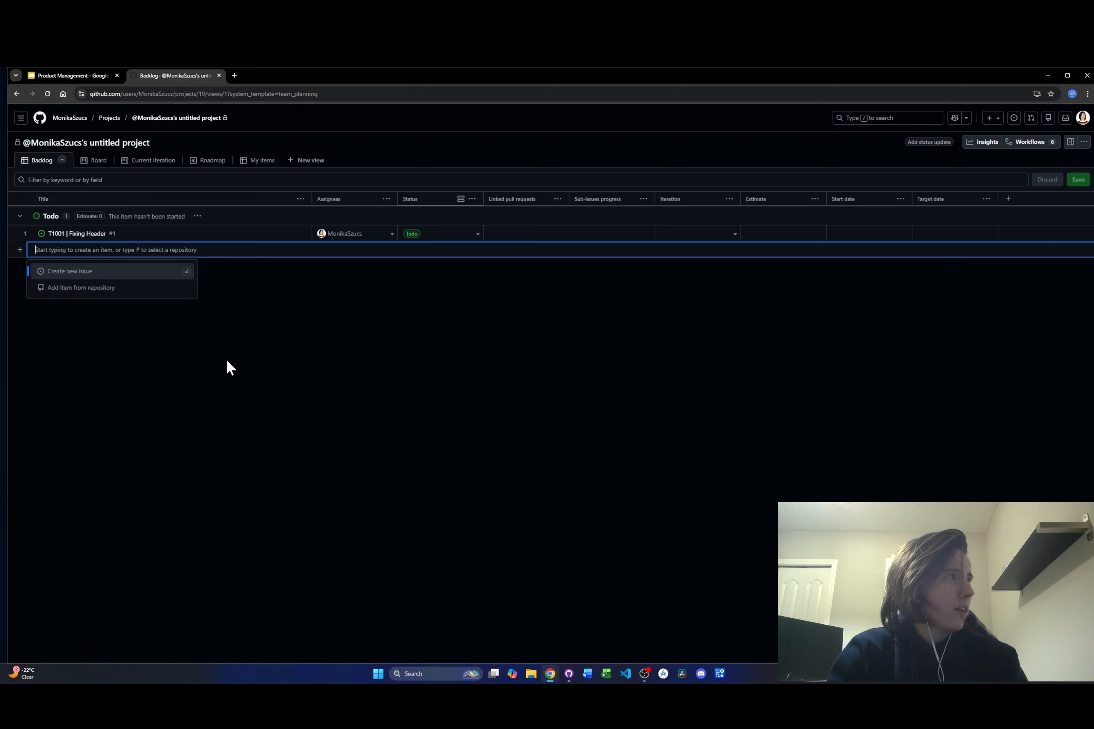
click(252, 360)
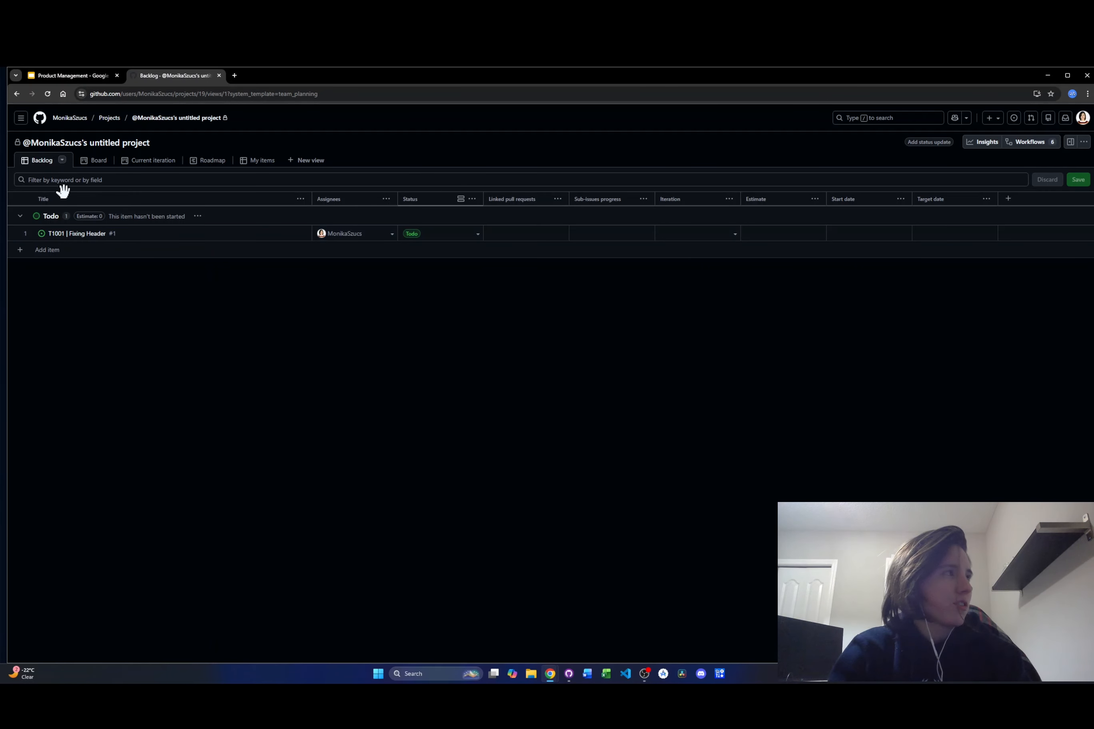
click(86, 167)
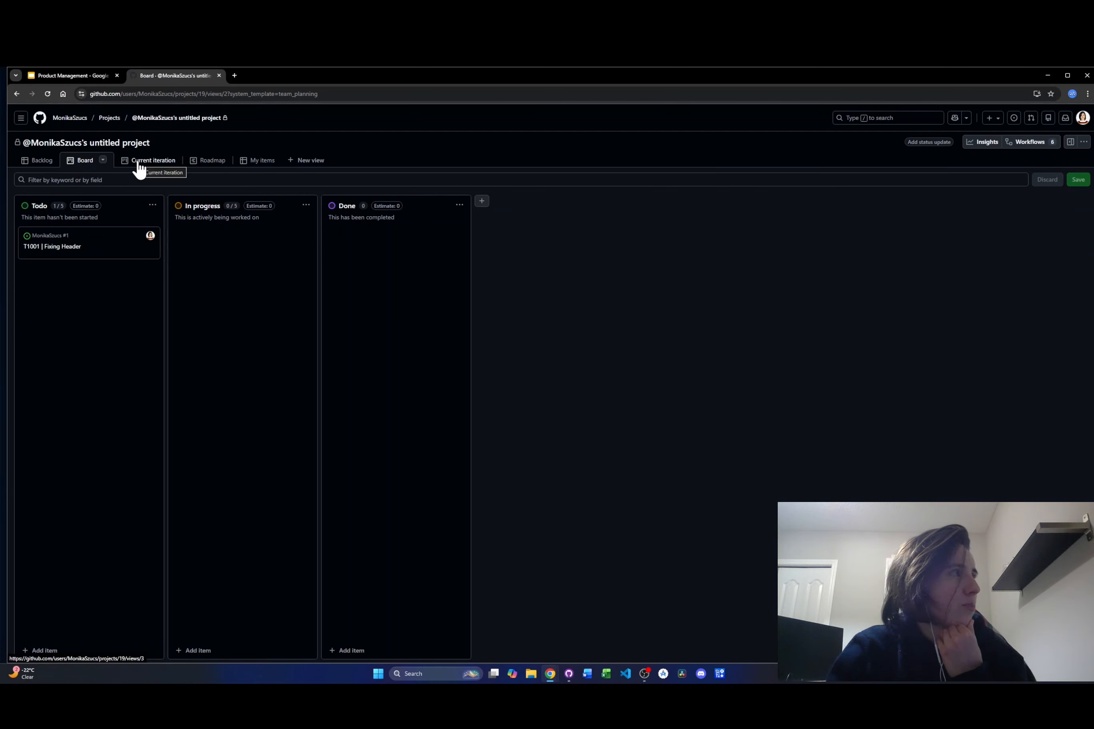
click(150, 164)
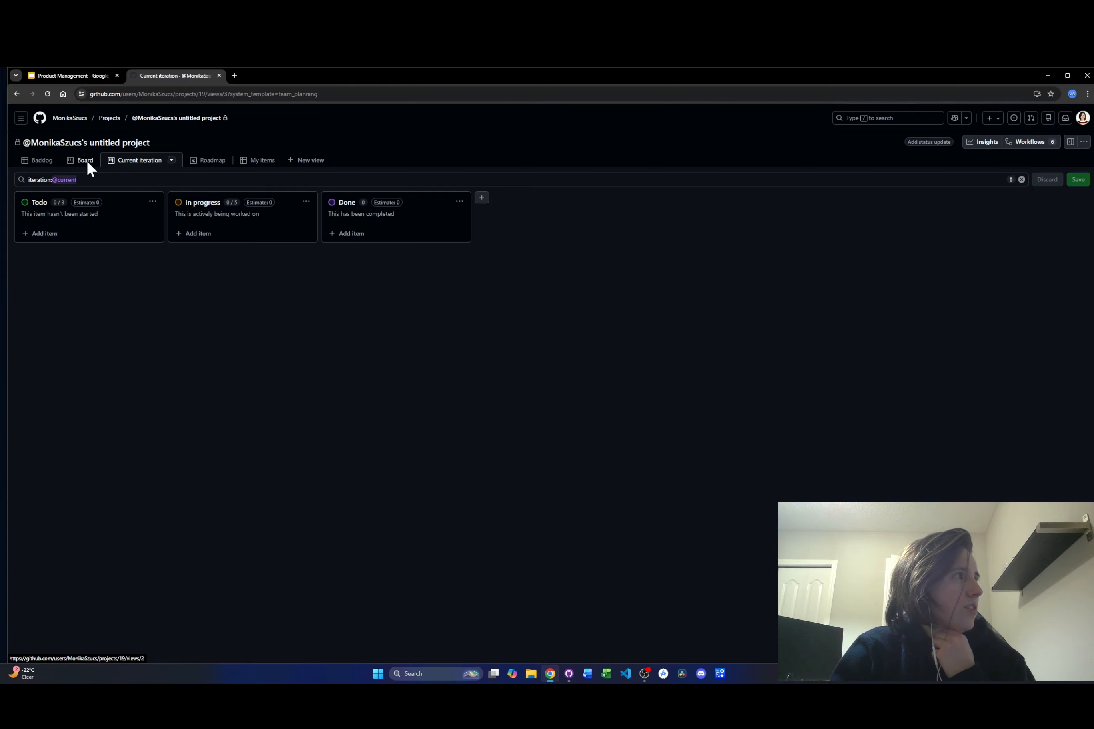
click(88, 162)
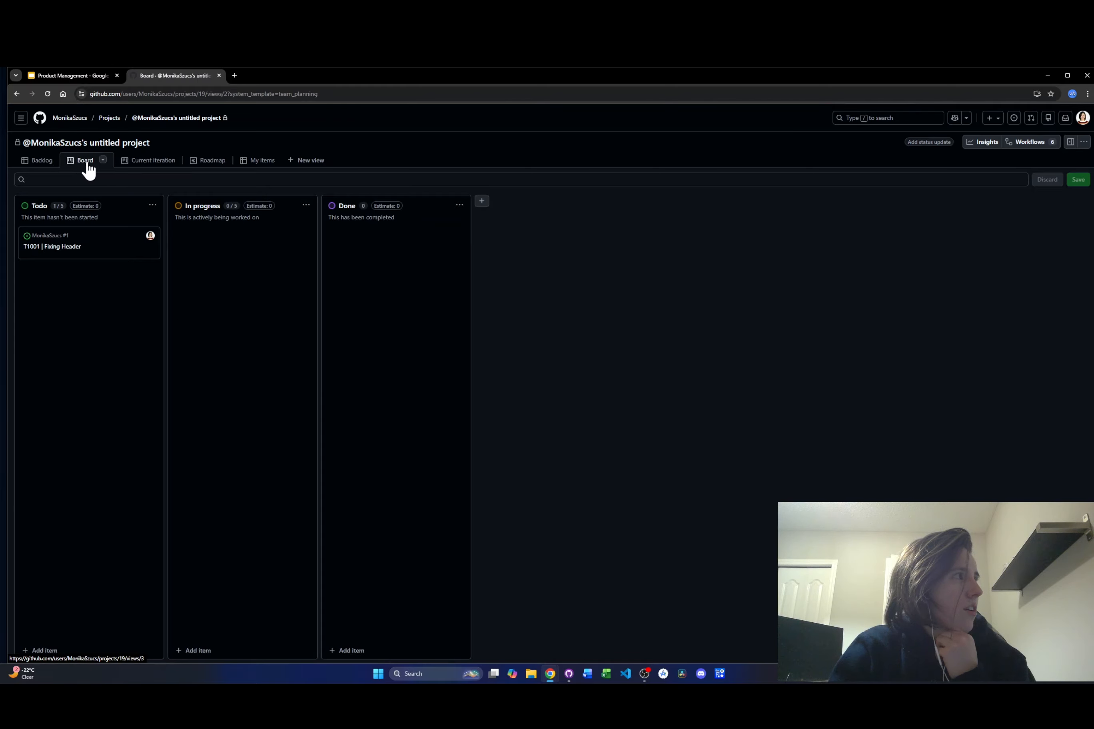
click(37, 164)
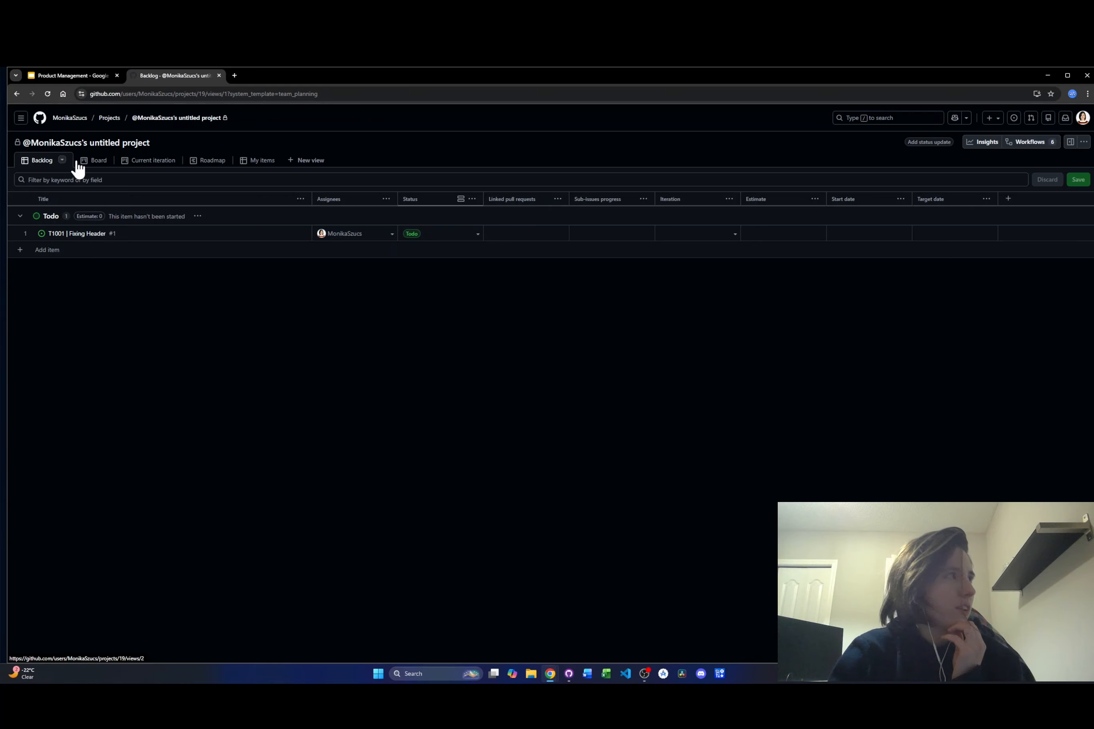
Step: On the Board view, move the T1001 card from Todo to Done and back to Todo
click(90, 164)
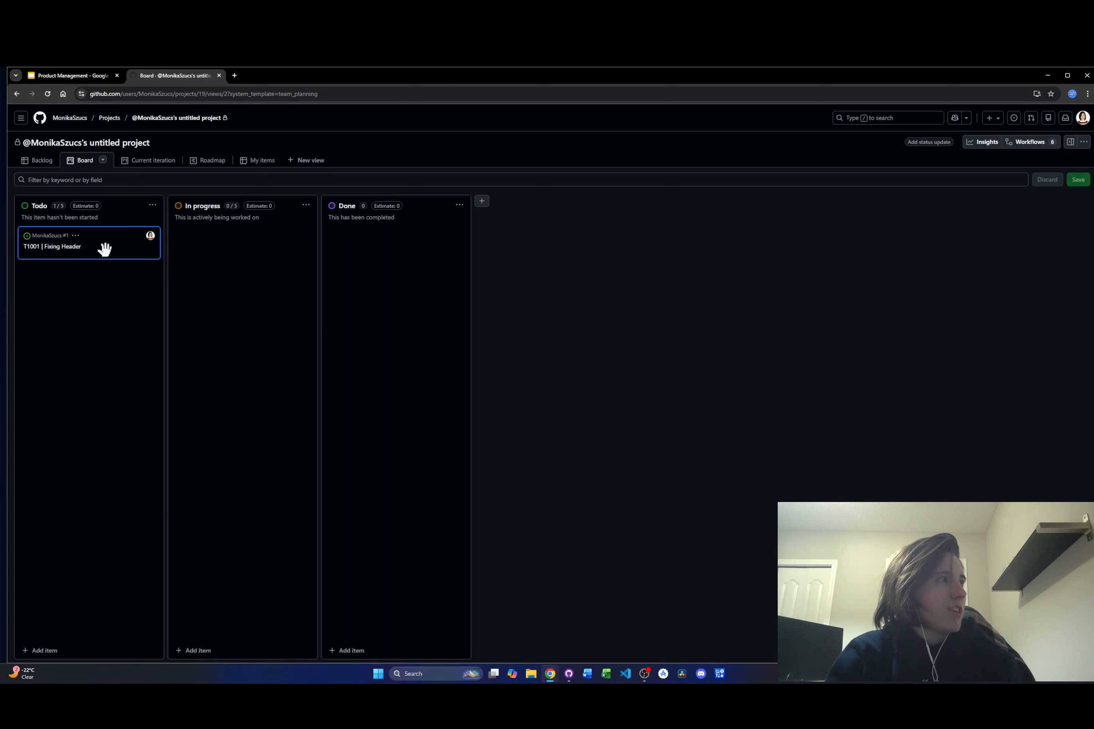
drag(103, 247, 388, 256)
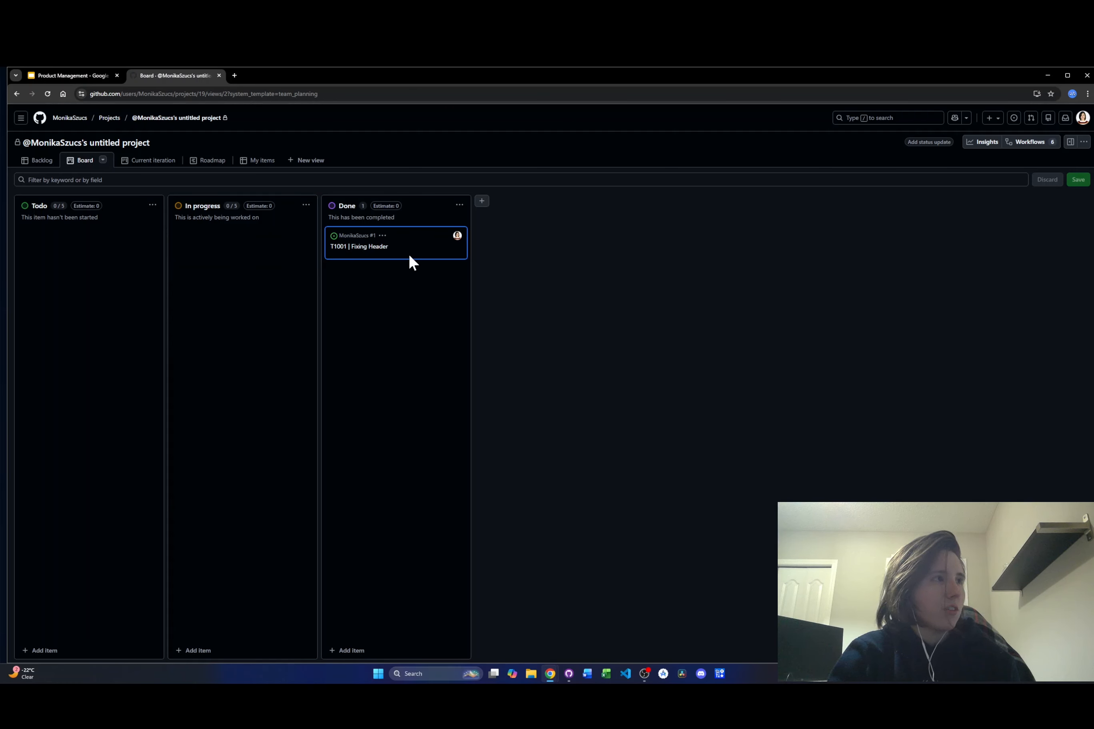
drag(48, 261, 113, 233)
Step: Check the Current iteration view, and set the T1001 issue's iteration to the current one (Dec 22 - Jan 4) in its backlog details
click(146, 162)
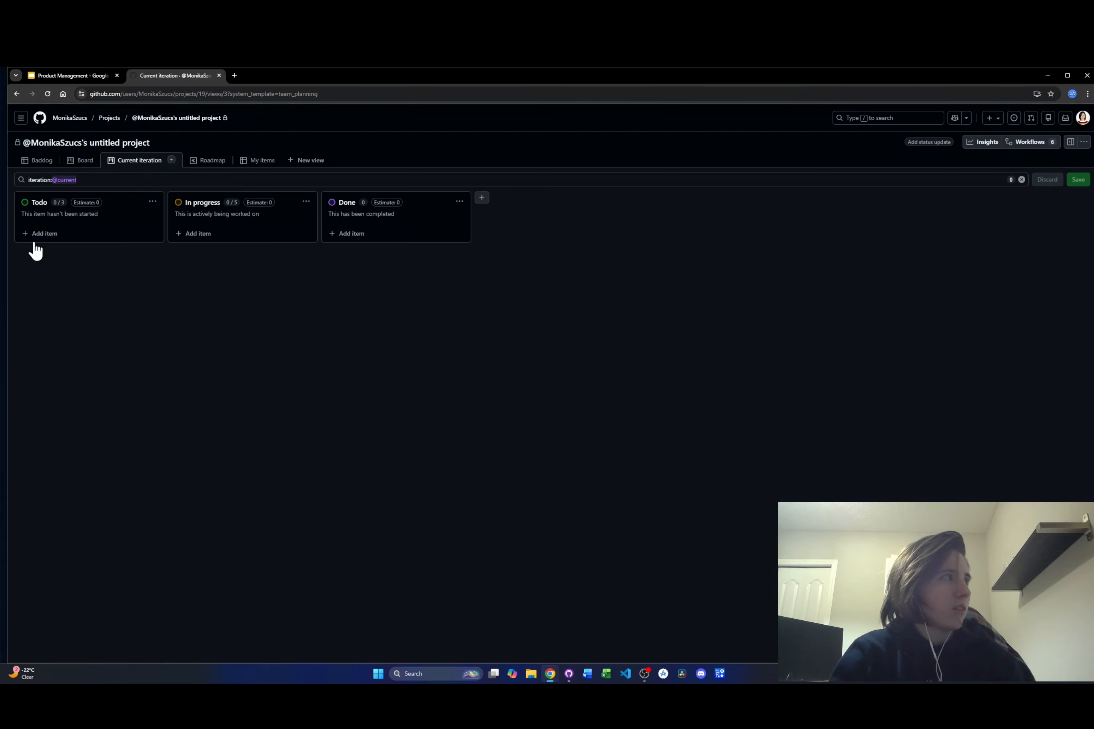
click(41, 160)
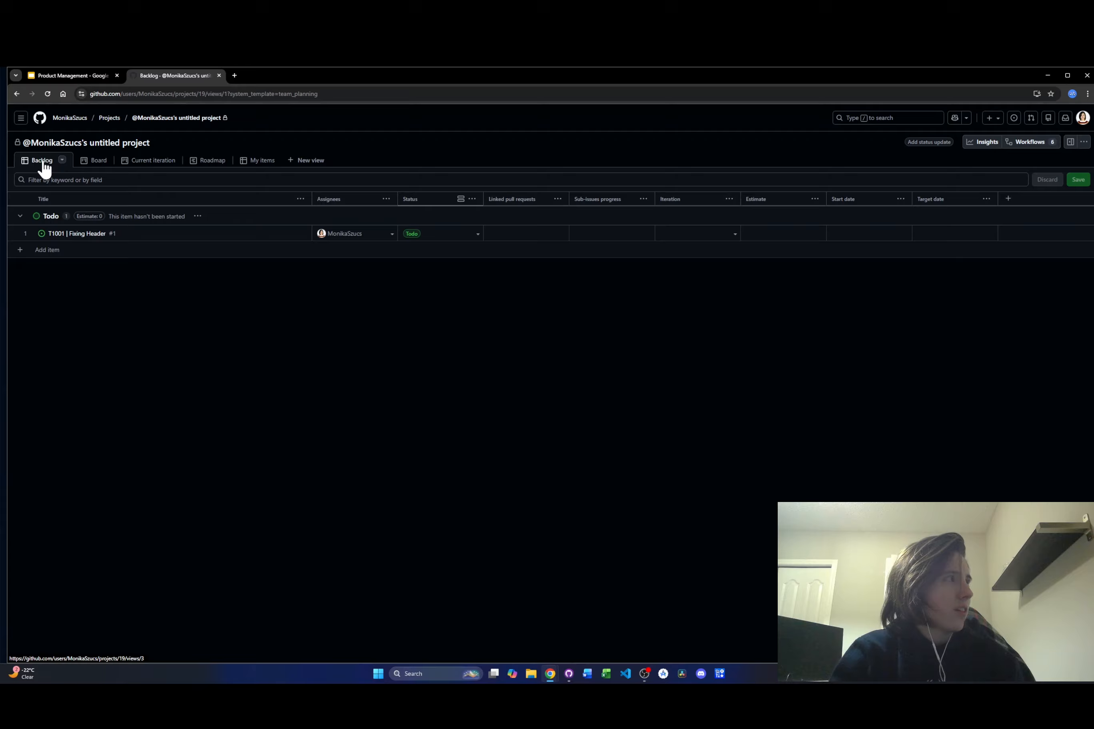
click(75, 234)
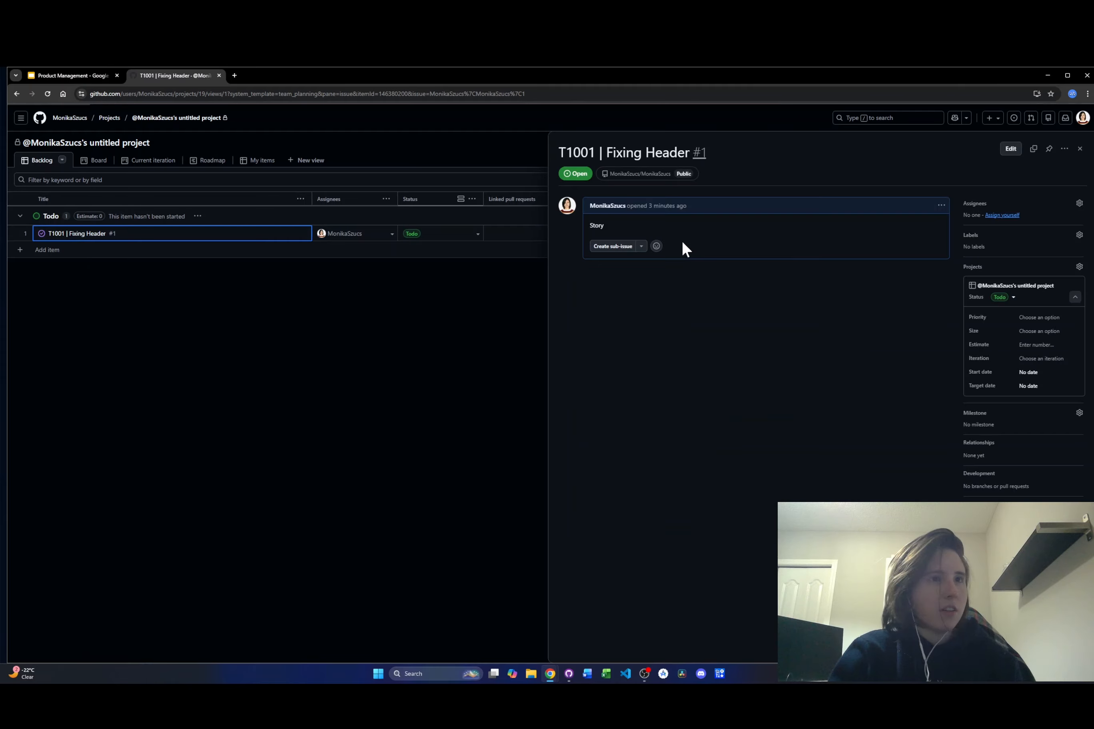
click(1025, 362)
key(Escape)
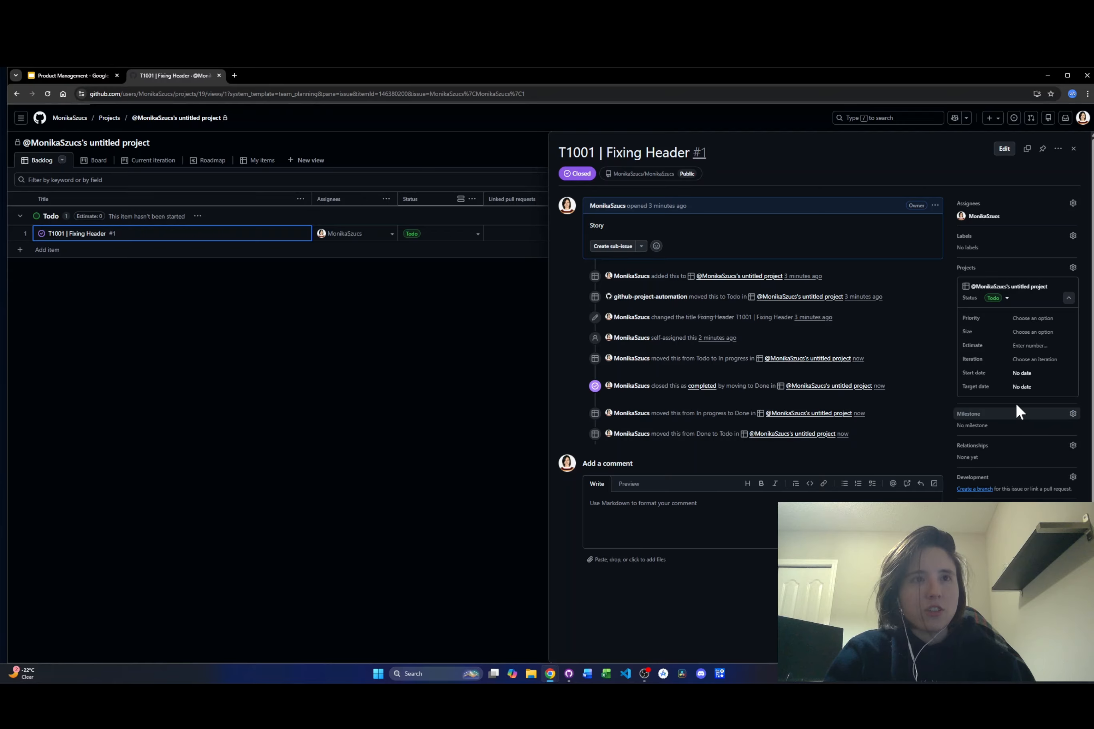
click(1031, 360)
click(1026, 372)
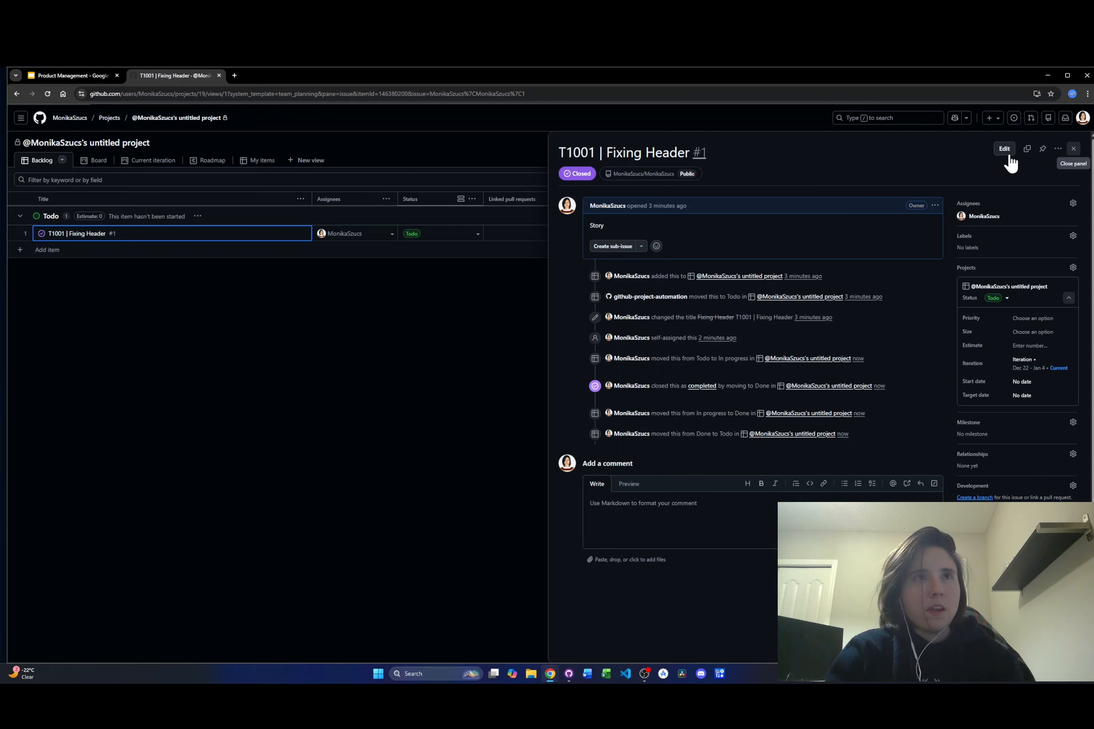
click(451, 274)
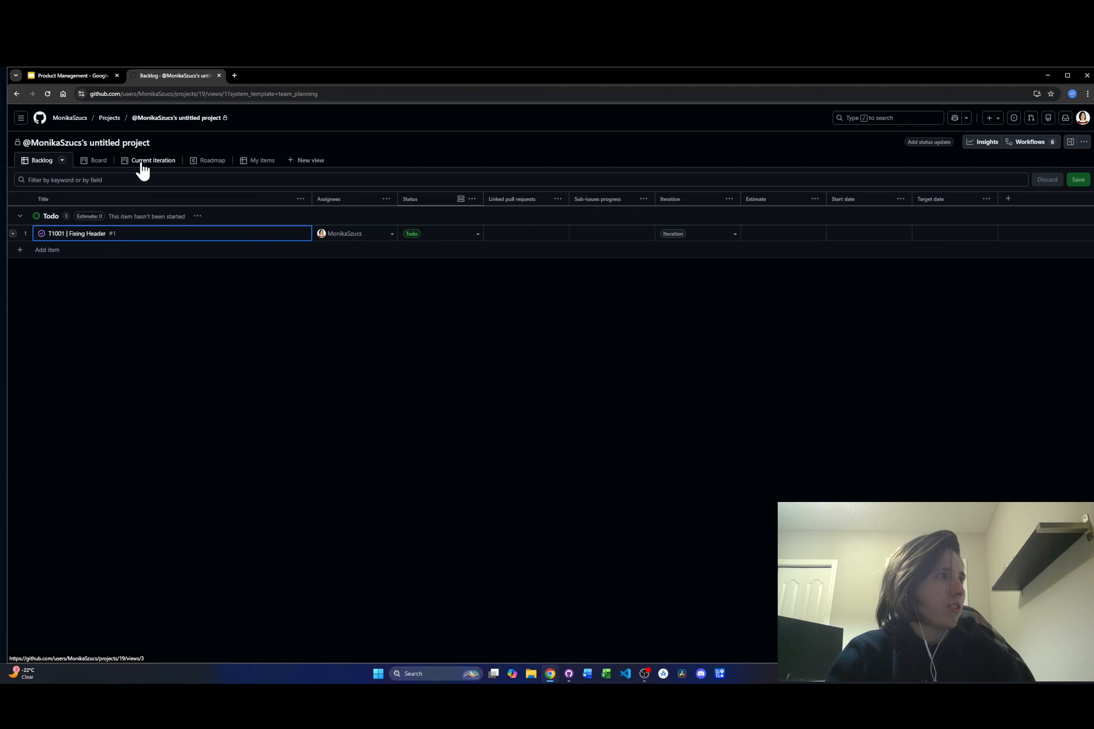
Step: Review the T1001 issue in the Current iteration, Roadmap and My items views
click(142, 160)
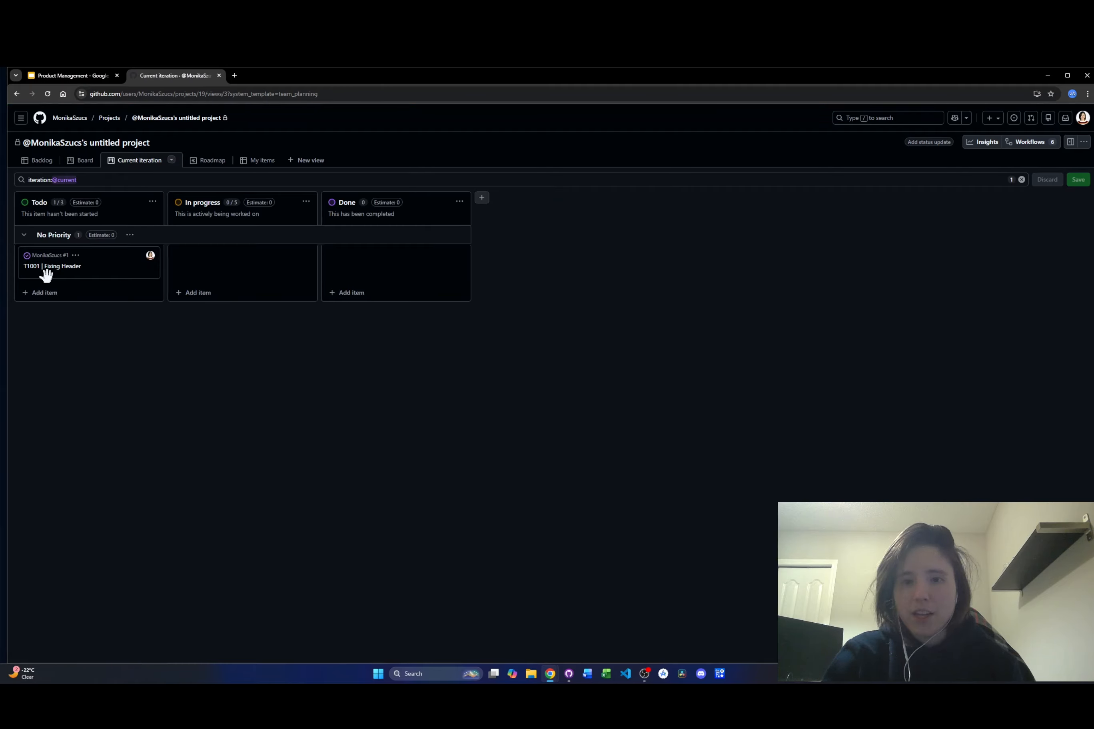
click(212, 167)
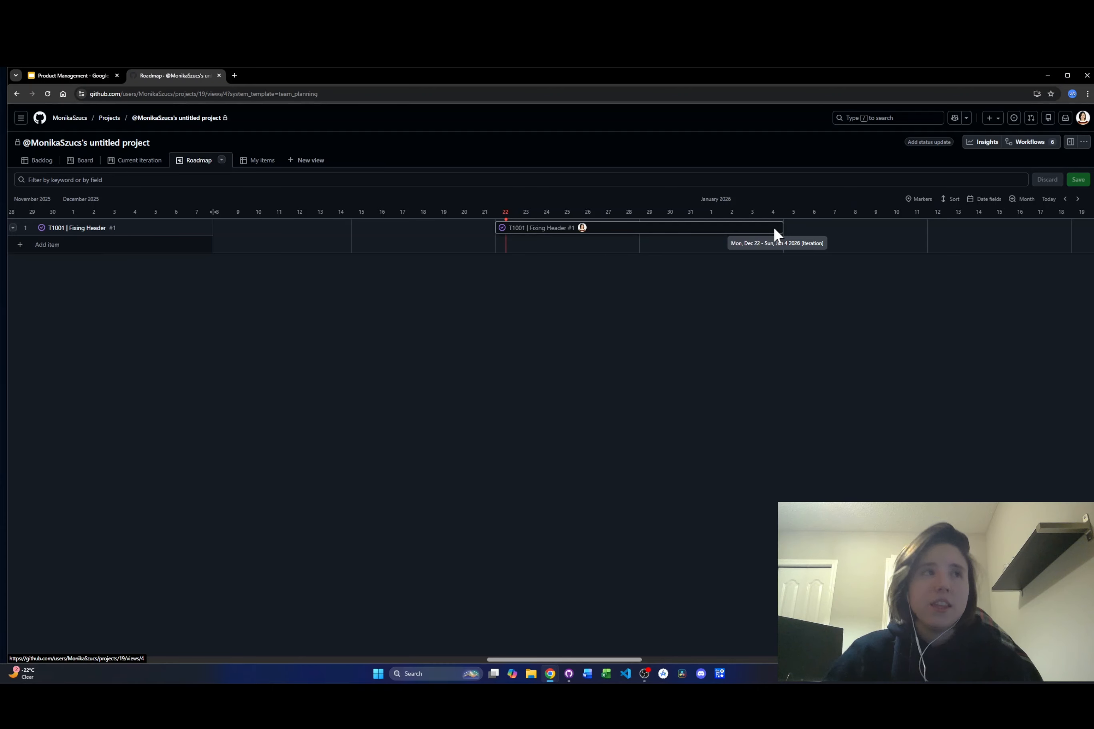
click(253, 162)
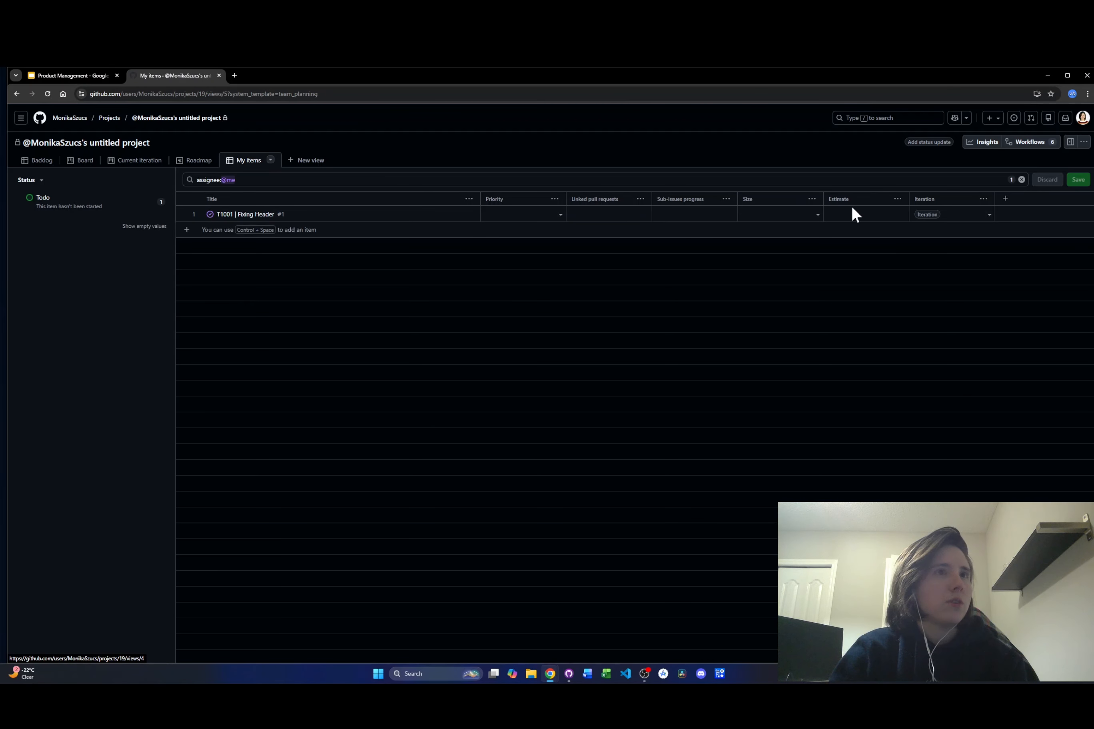
Step: Check the assignee in the T1001 issue's details from My items, and switch to the Product Management presentation in Google Slides
click(244, 217)
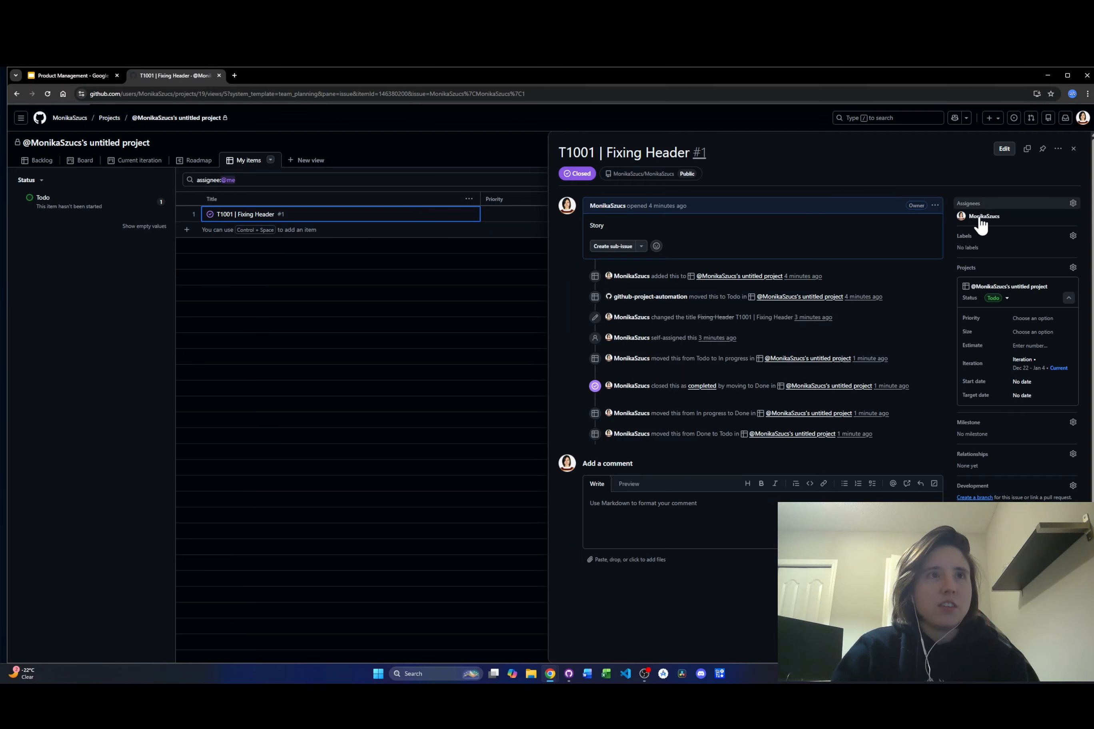
mouse_move(985, 225)
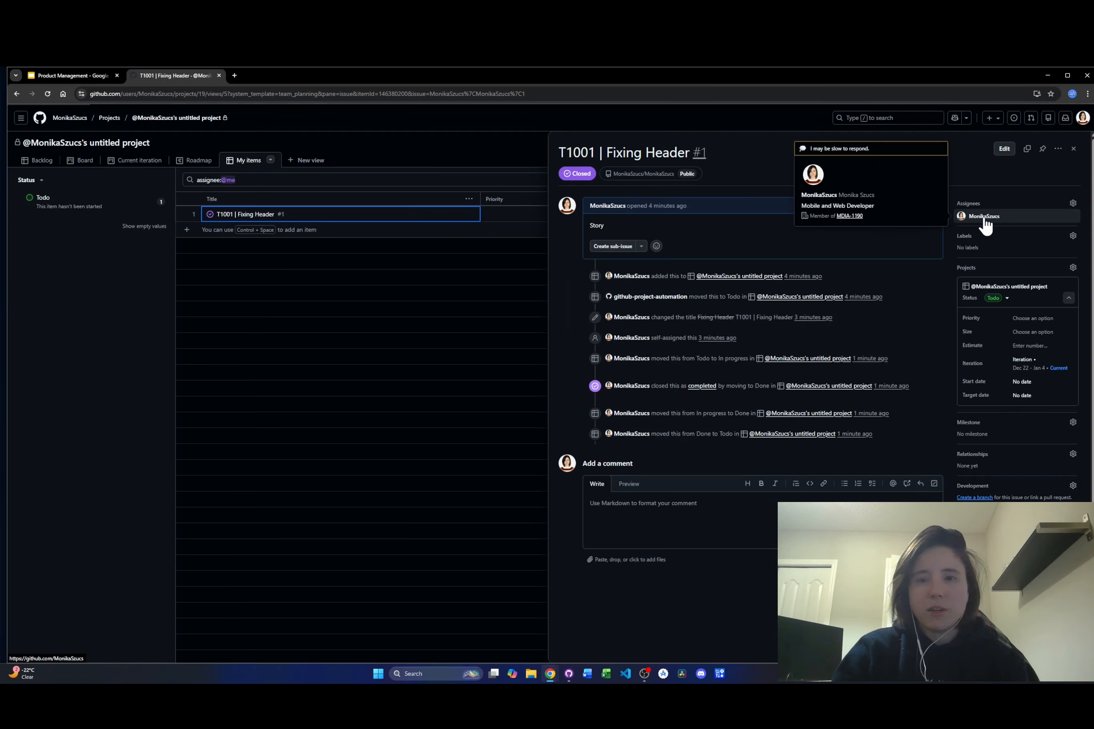
click(1070, 151)
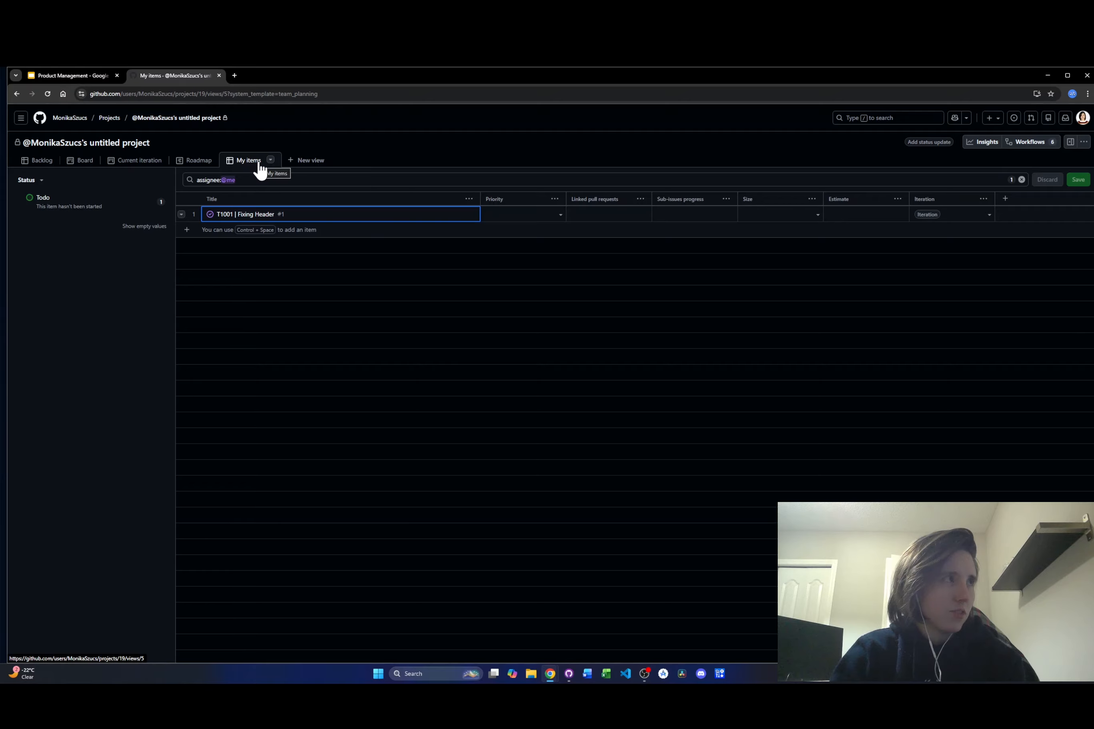
click(82, 70)
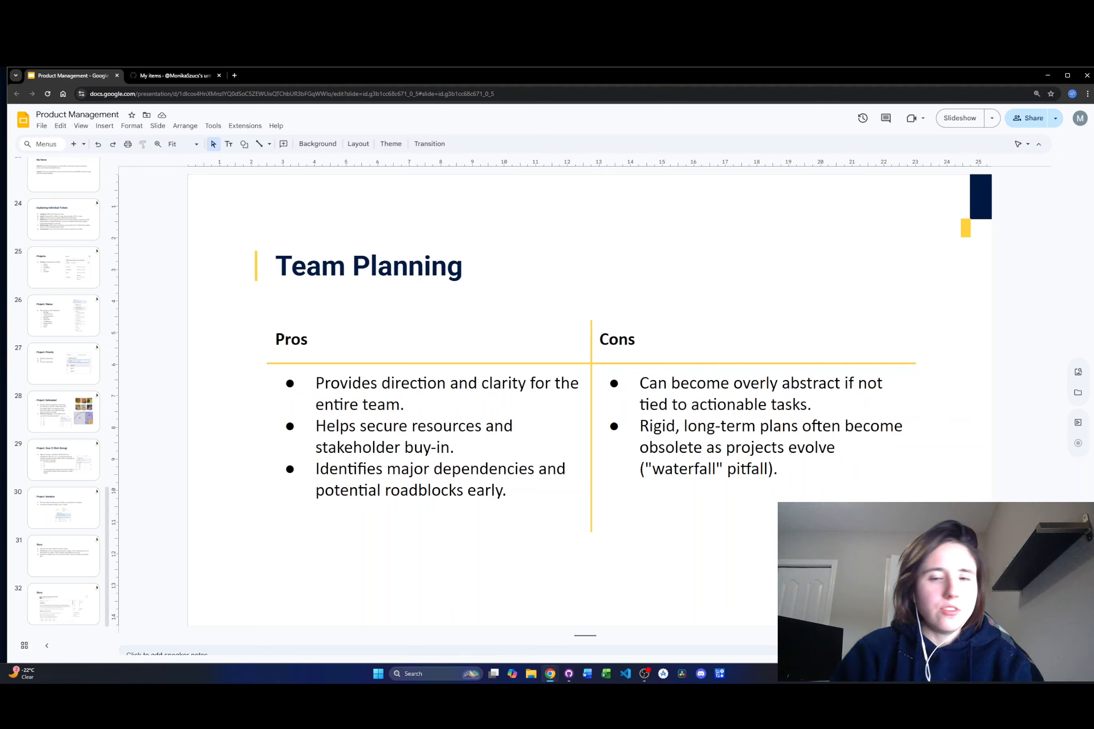
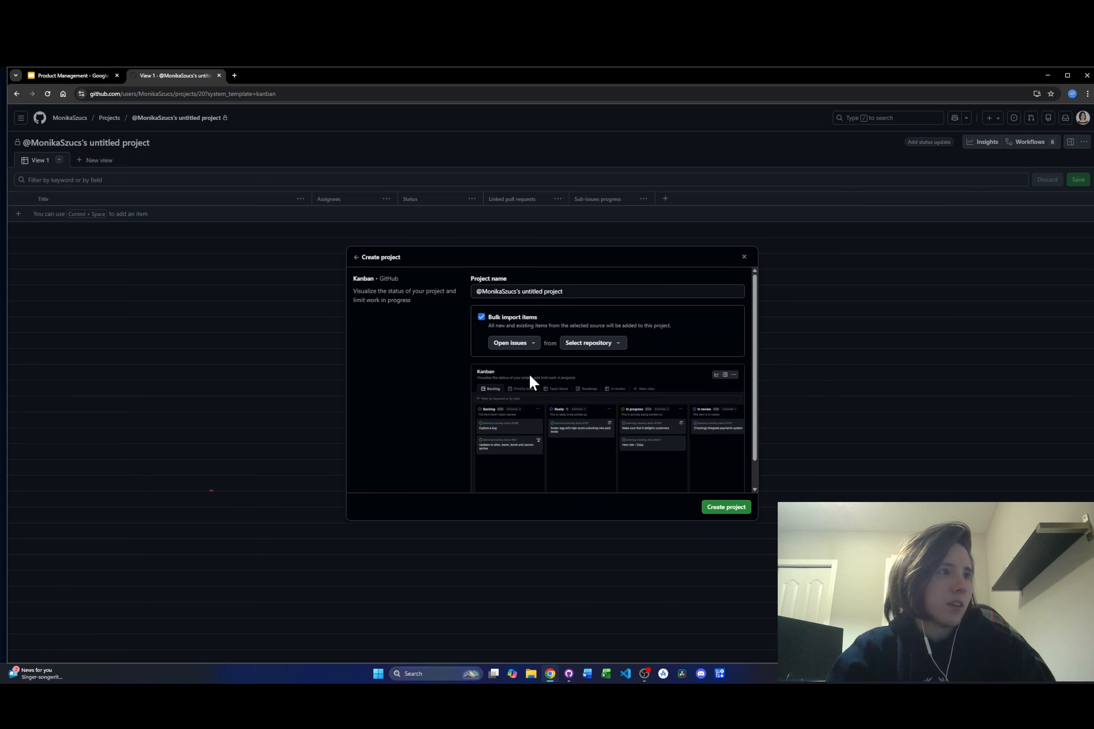
Step: Create a project from the Kanban template, replacing "untitled project" in its name with "Kanban Board"
scroll(529, 373, down, 1)
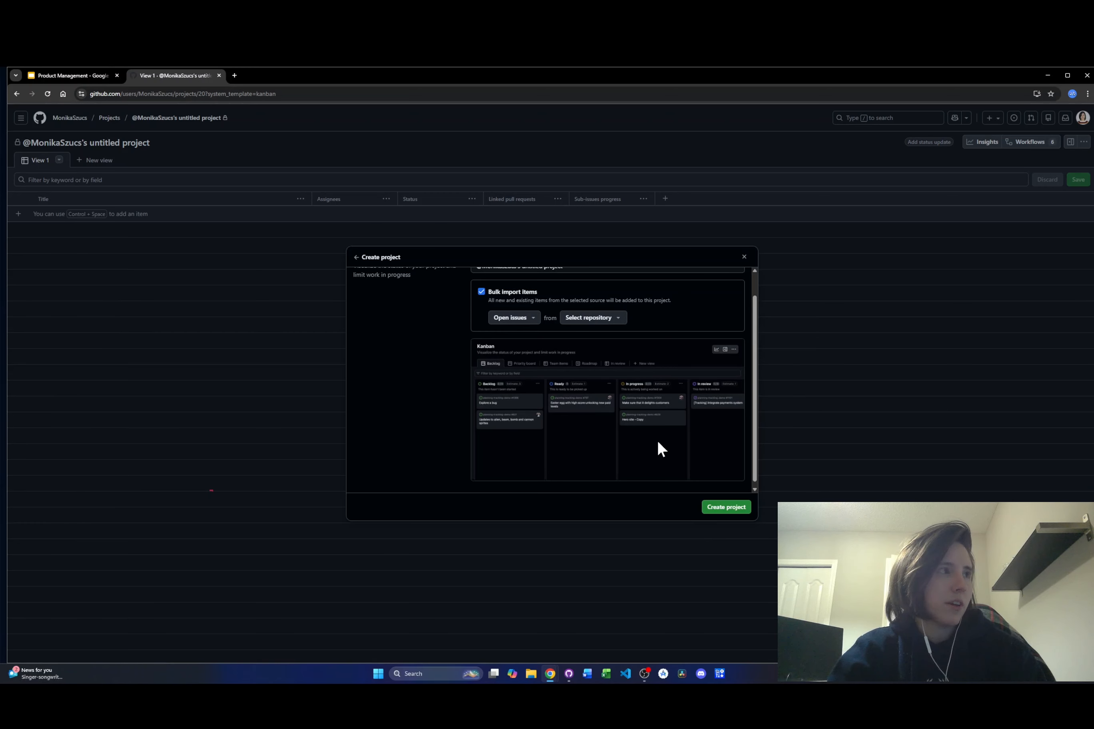
scroll(657, 441, up, 1)
drag(565, 292, 521, 292)
text(Kan)
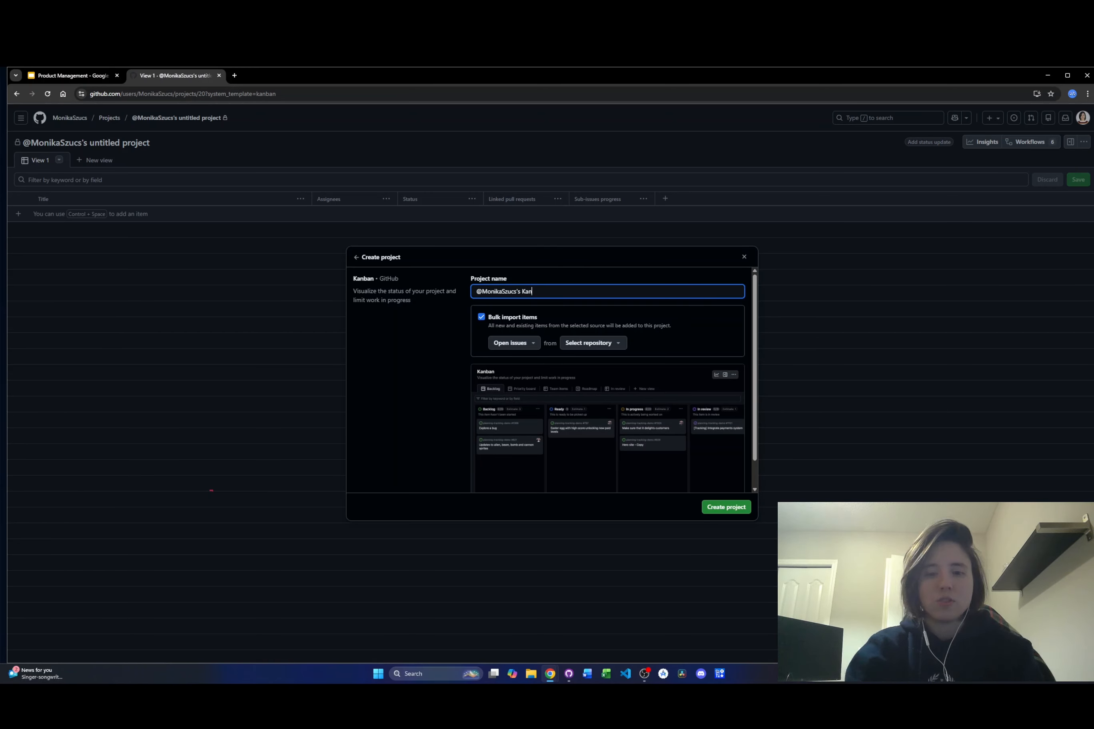
text(ban Board)
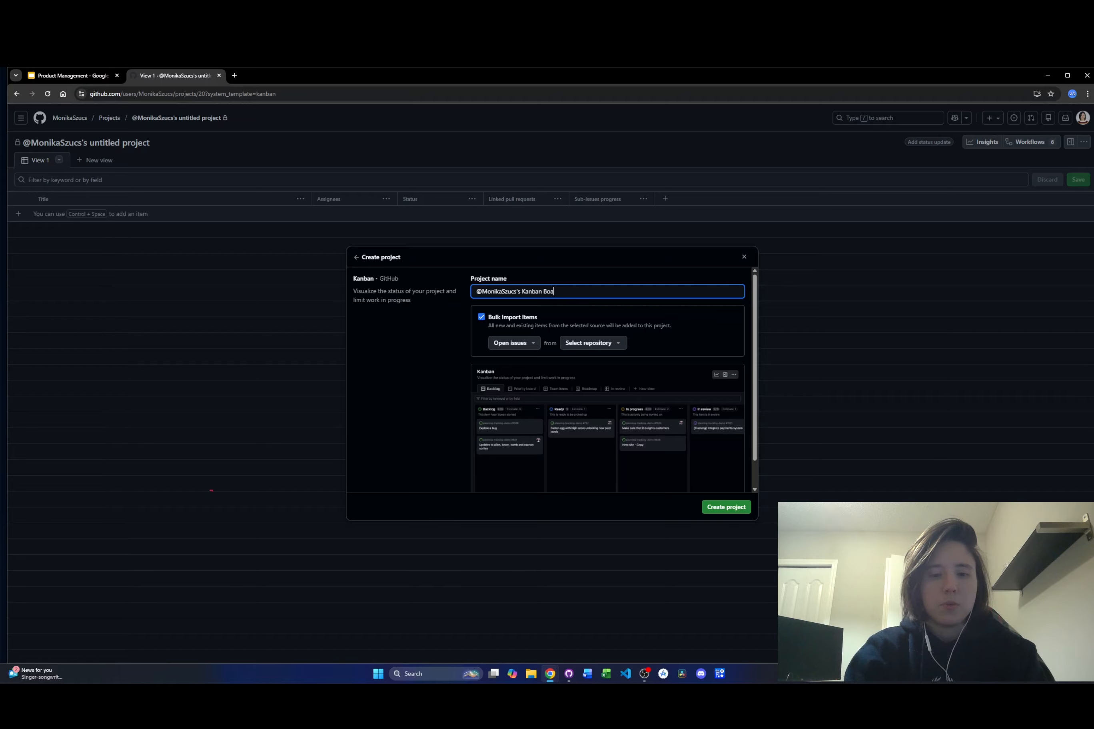
click(722, 508)
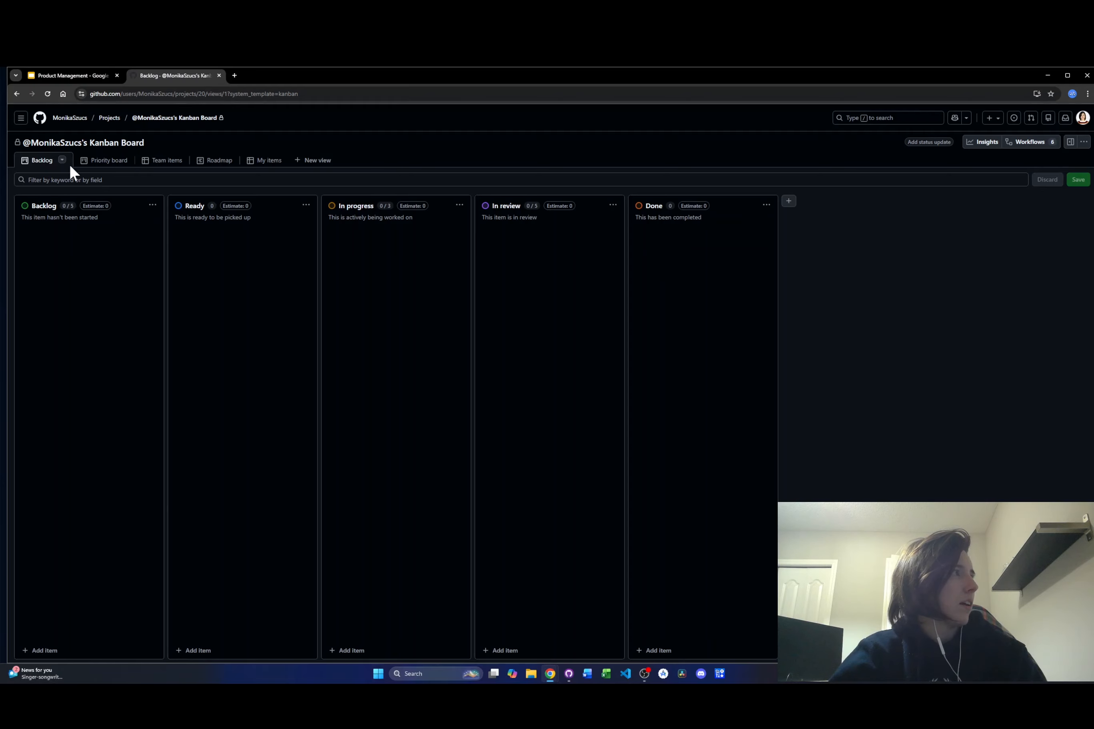
Step: Check the Priority board view, and create an issue titled "T1001 | Create Header" in the Team items view
click(89, 162)
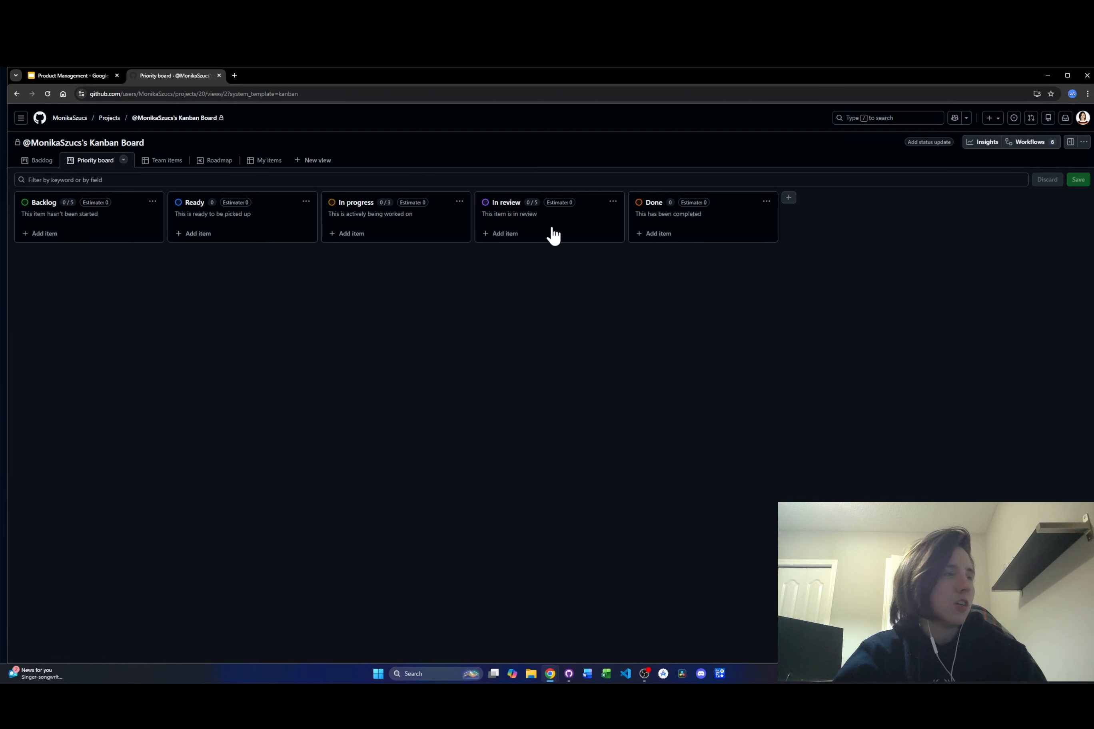
click(150, 163)
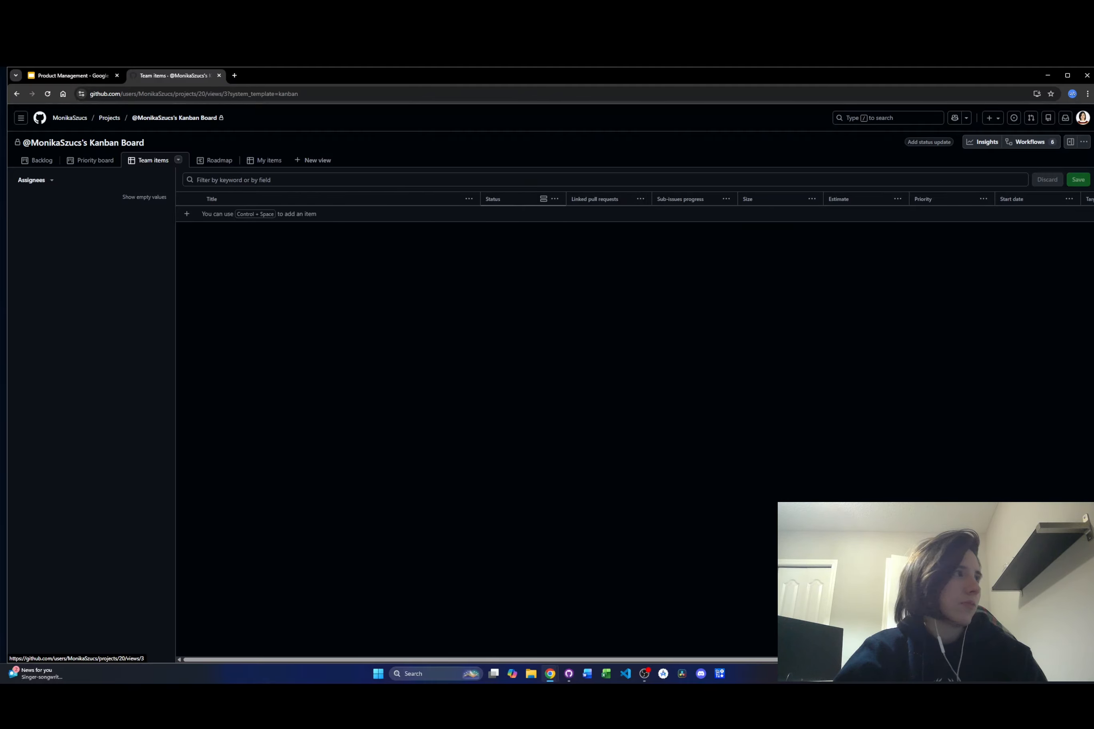
click(186, 216)
click(207, 235)
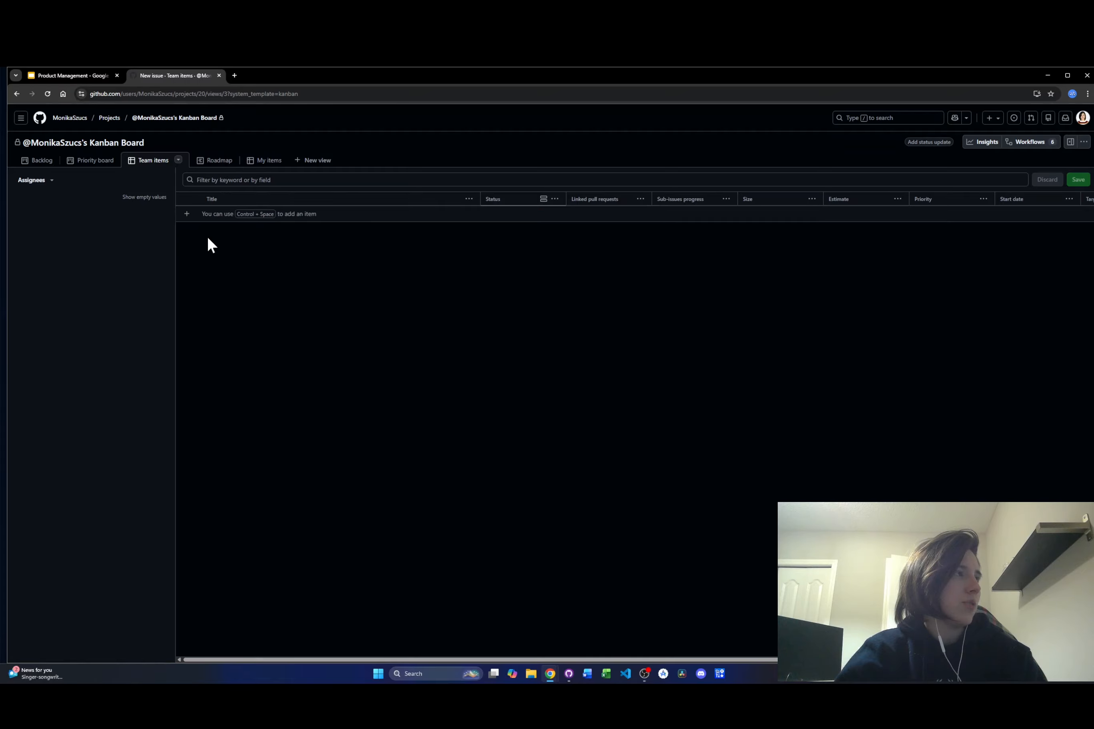
click(438, 418)
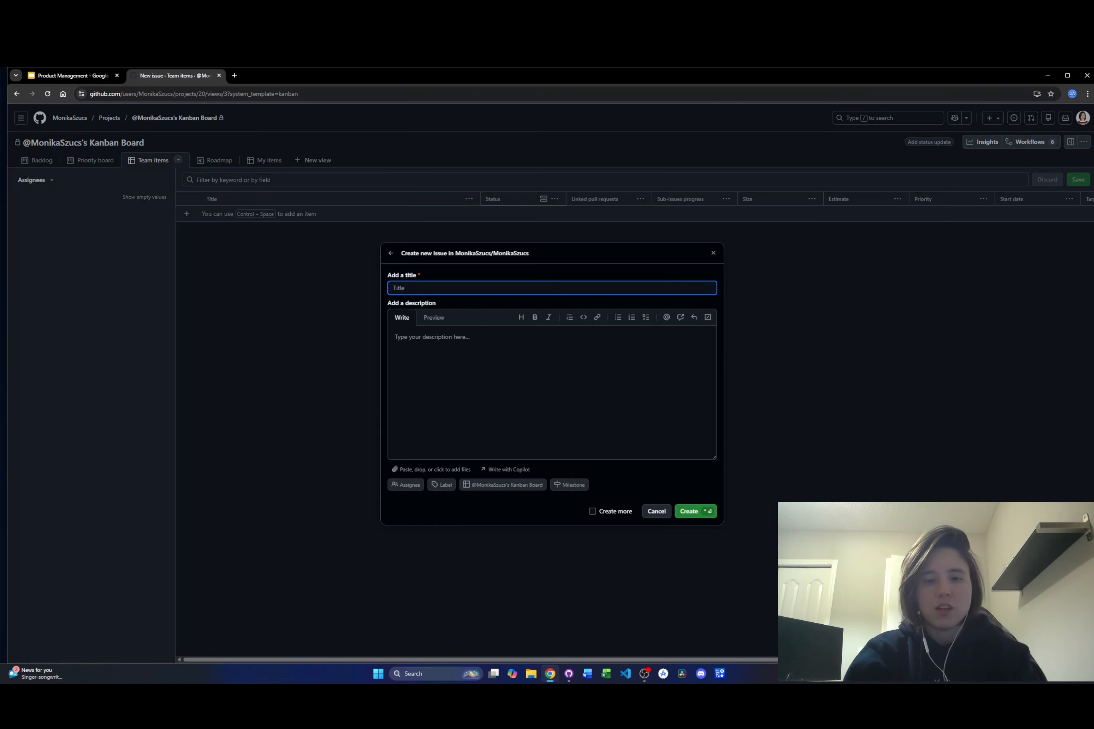
text(T1001)
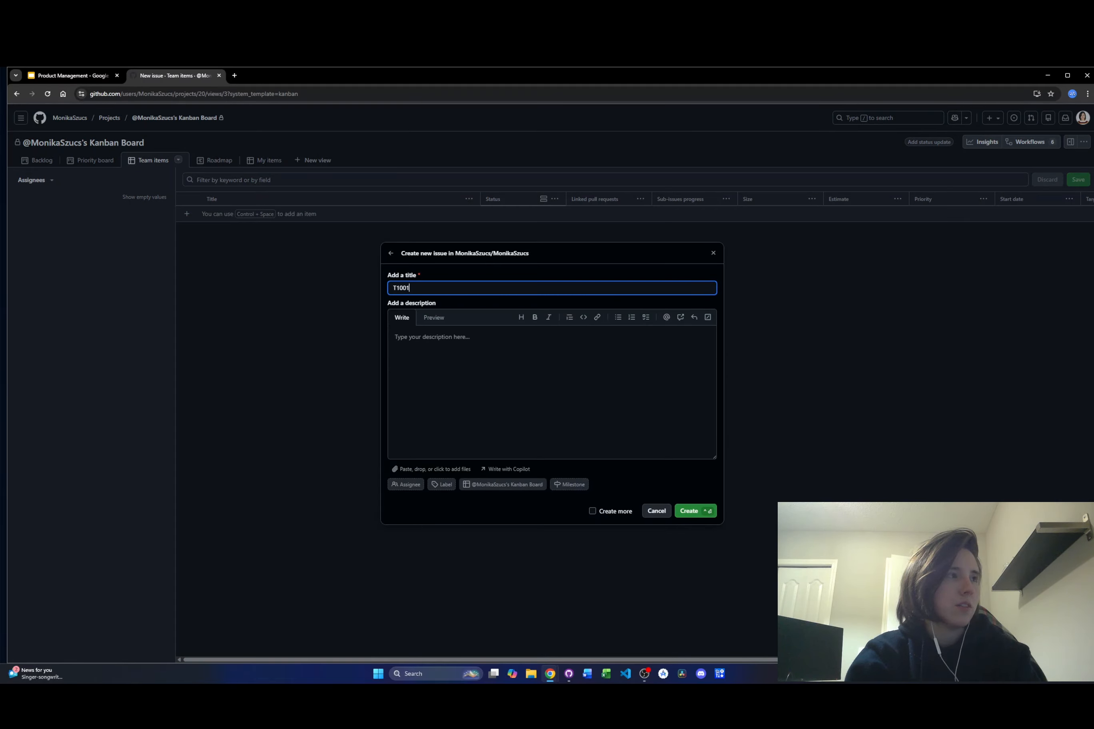
text( | Fix)
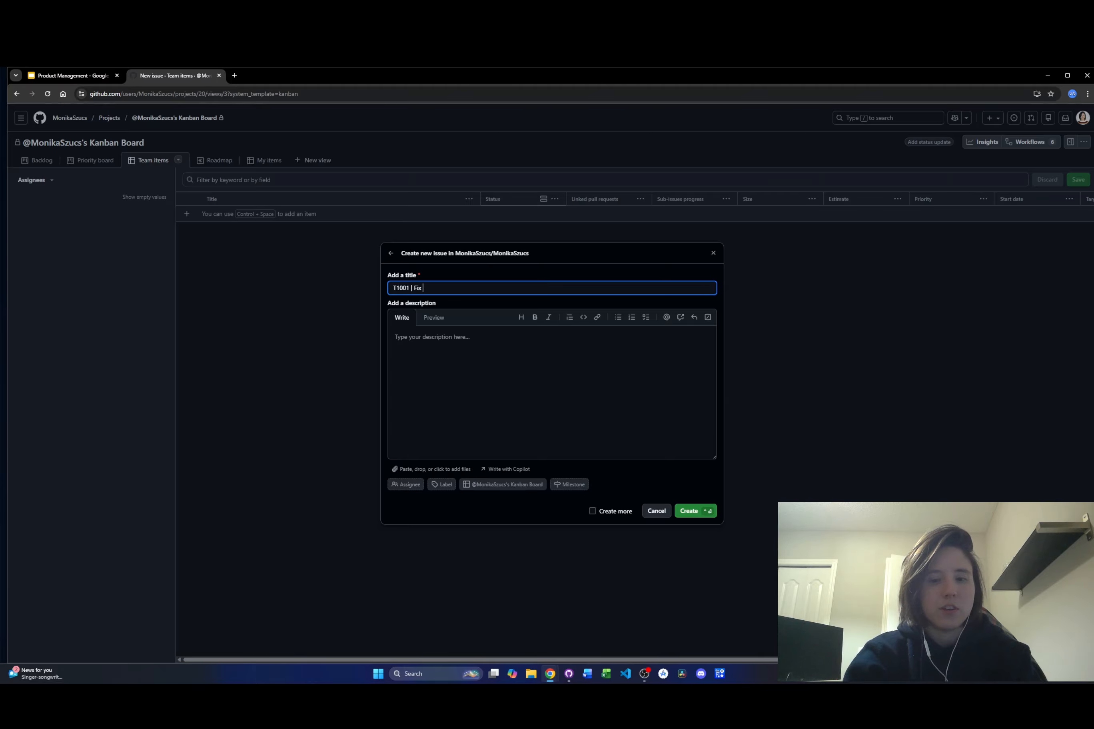
key(BackSpace)
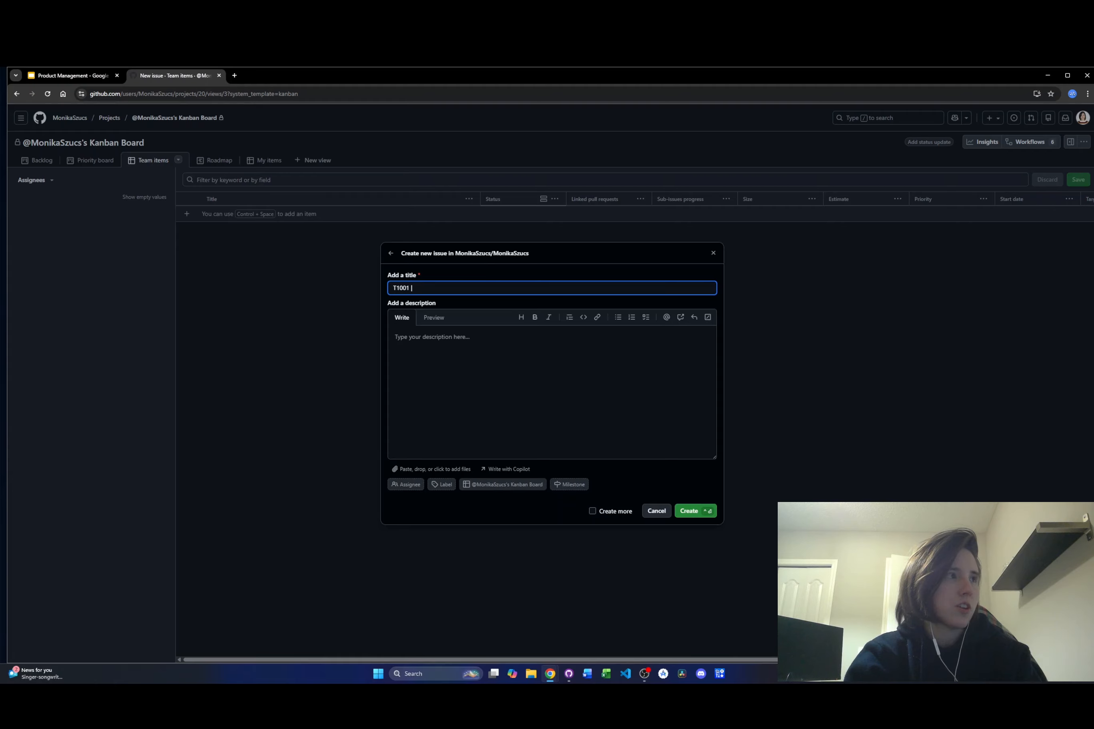
text(Create Header)
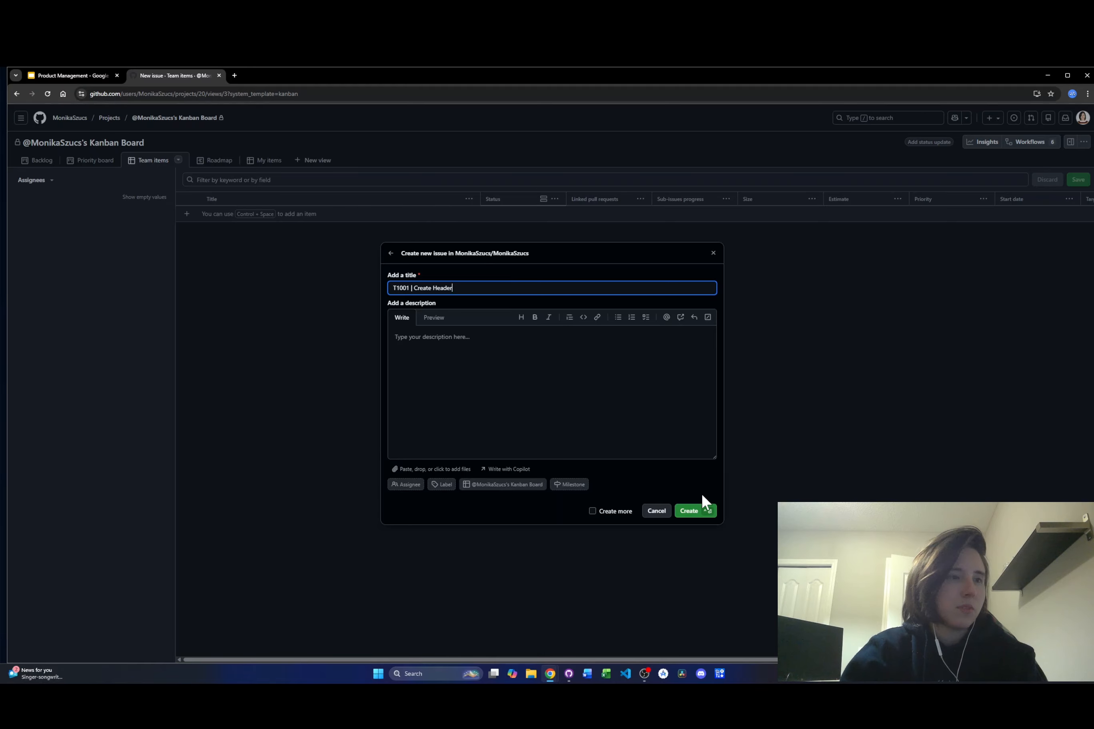
click(685, 511)
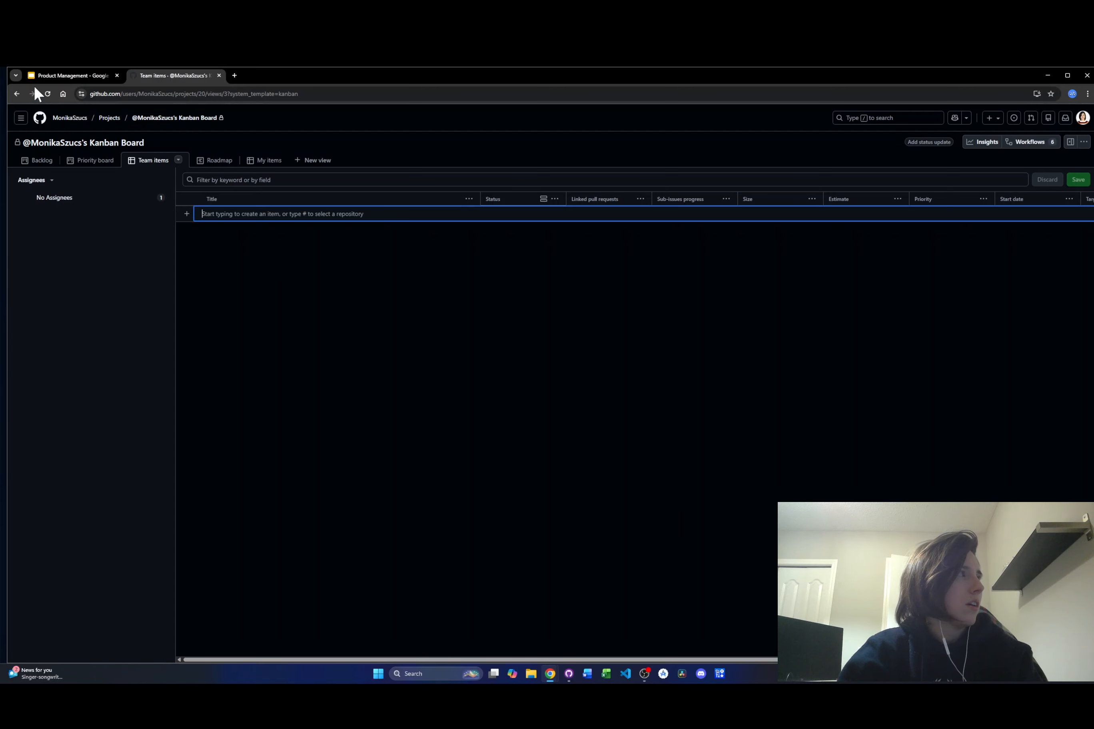
click(47, 94)
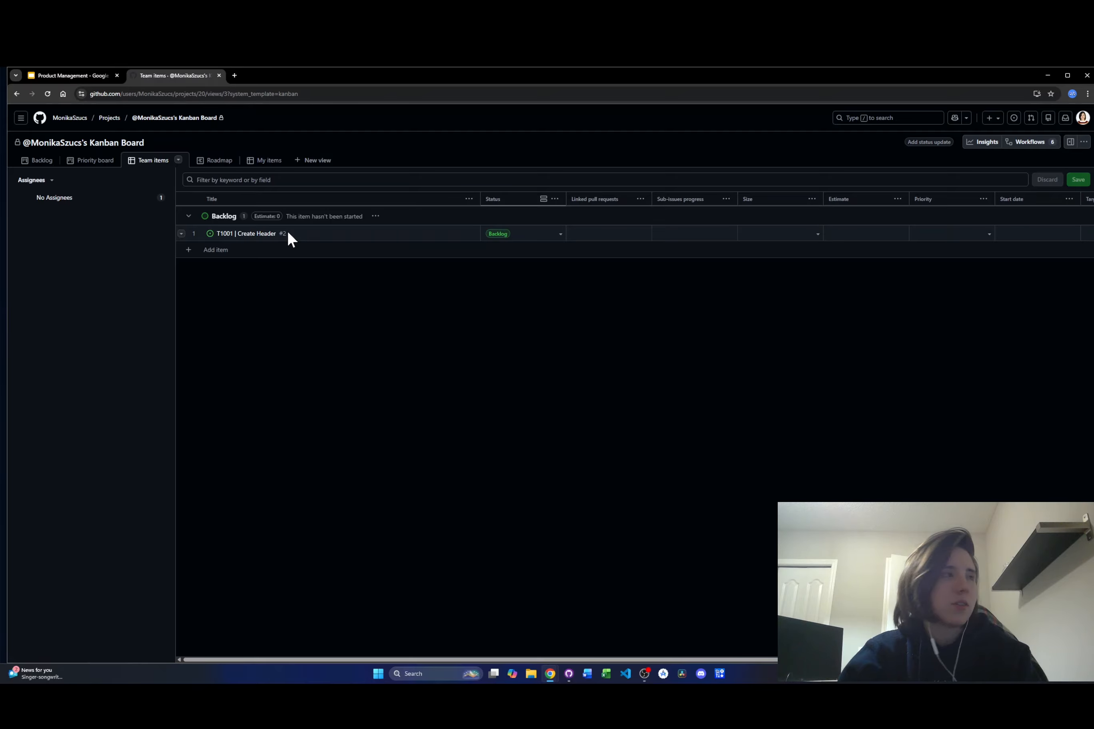
Step: Review the T1001 issue's details from Team items, including the calendar for its target date
click(269, 234)
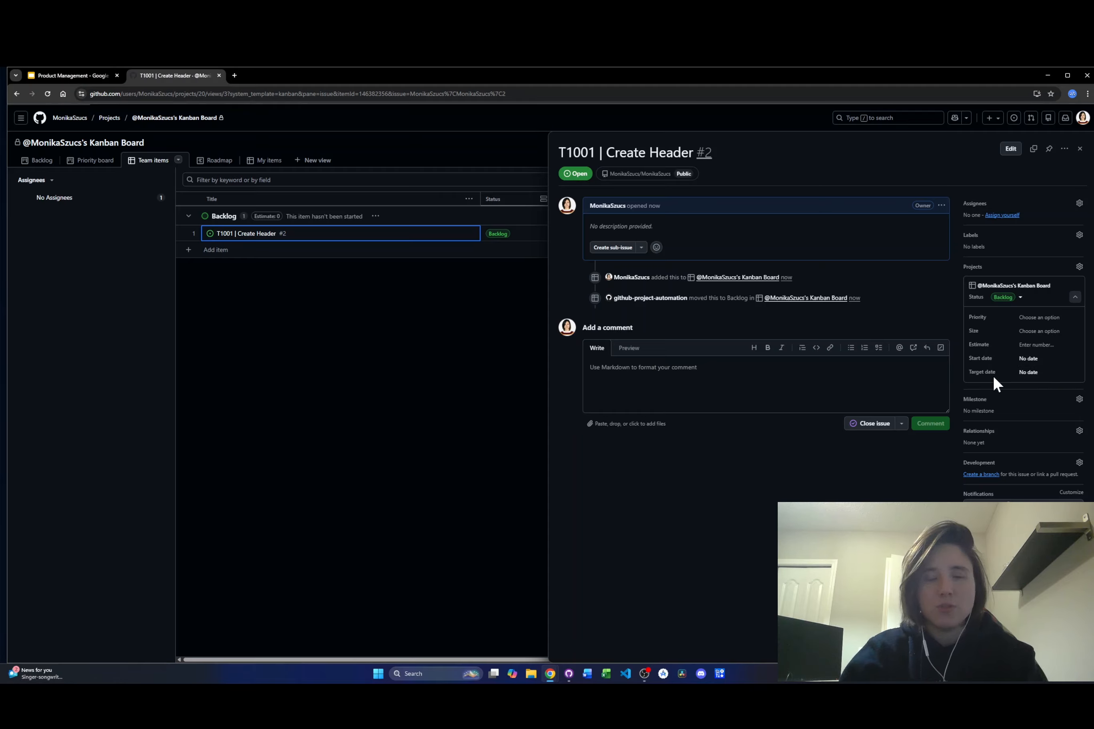
click(1025, 375)
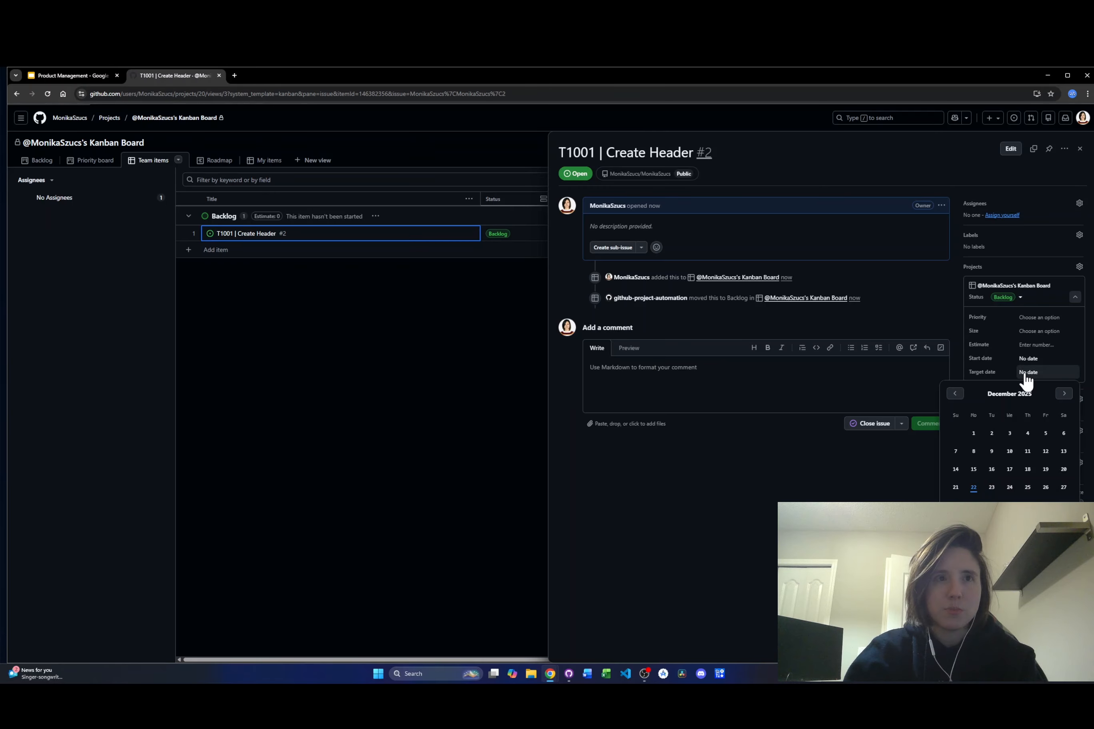
click(893, 459)
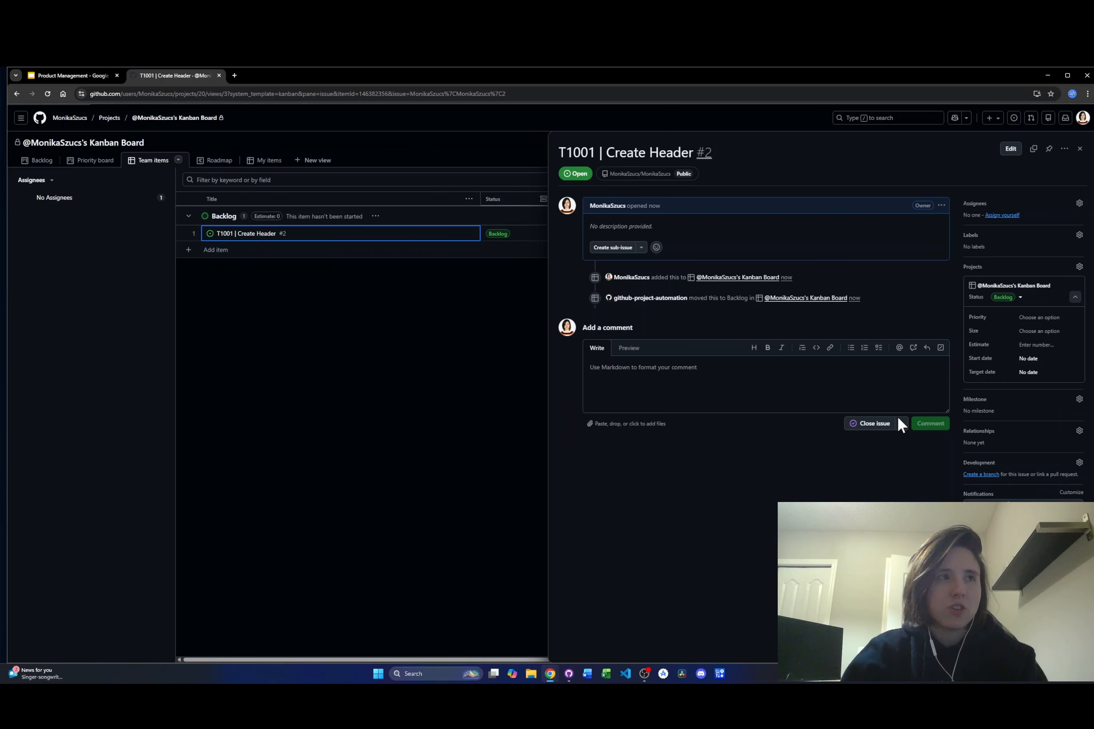
click(1080, 149)
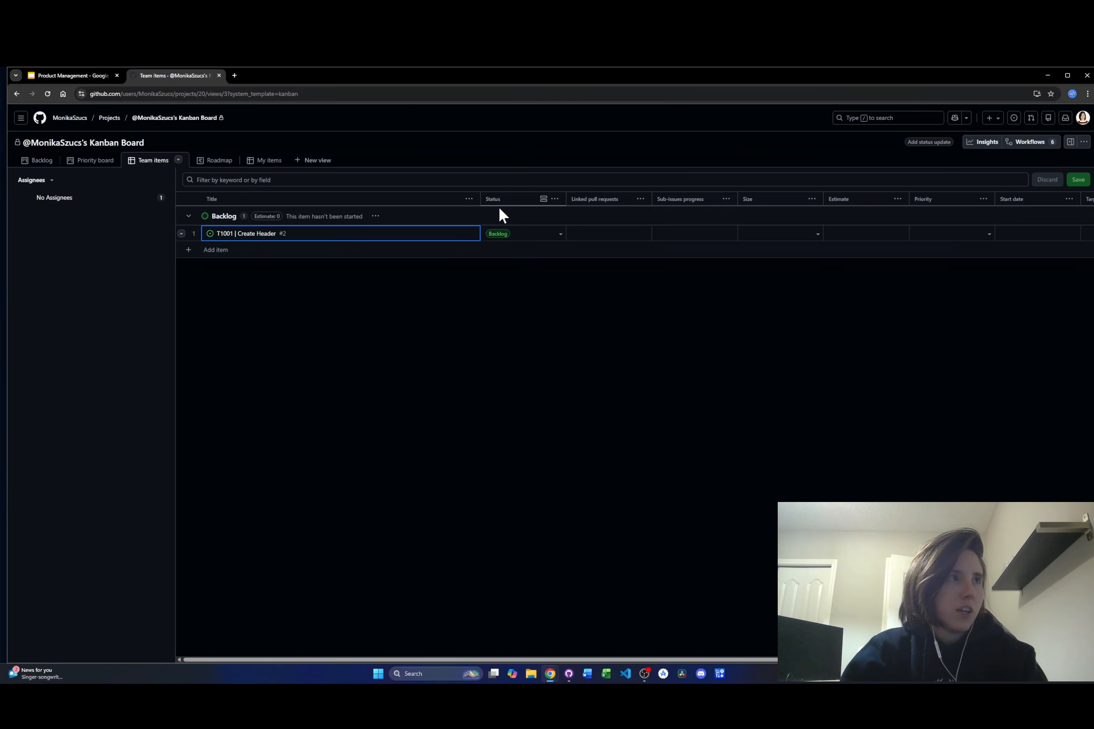
Step: Examine the T1001 issue's status choices and the column options of Linked pull requests and Sub-issues progress
click(560, 235)
click(559, 235)
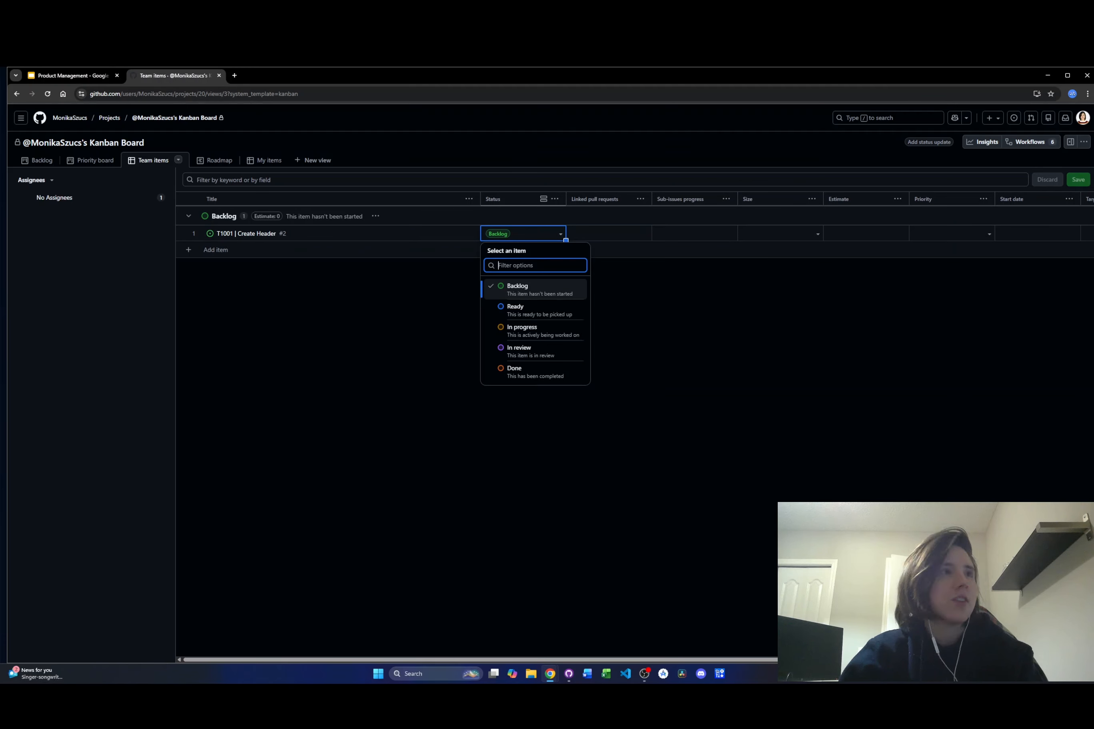
click(600, 215)
click(641, 199)
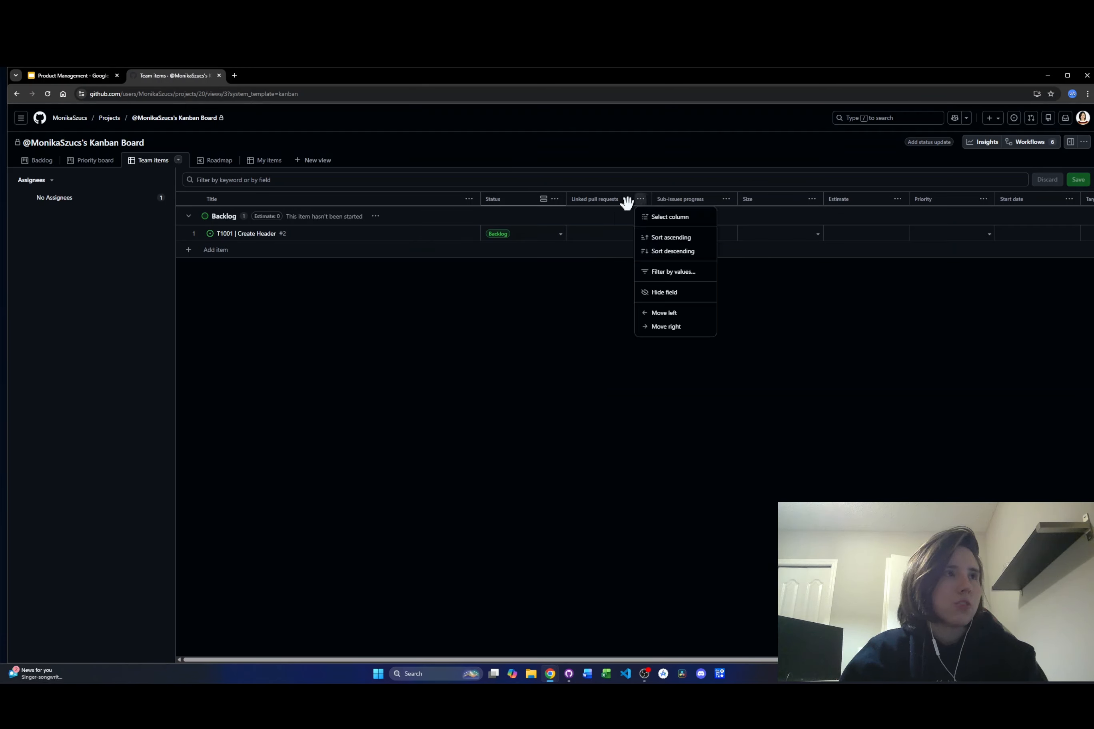
click(600, 284)
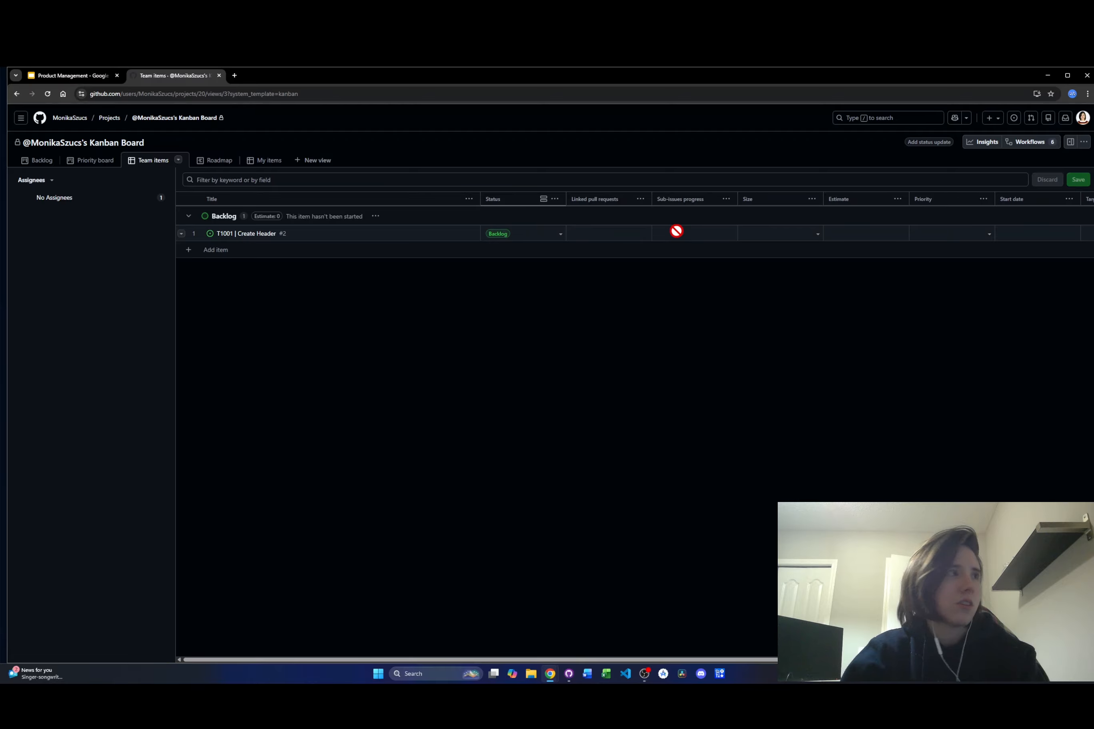
click(727, 199)
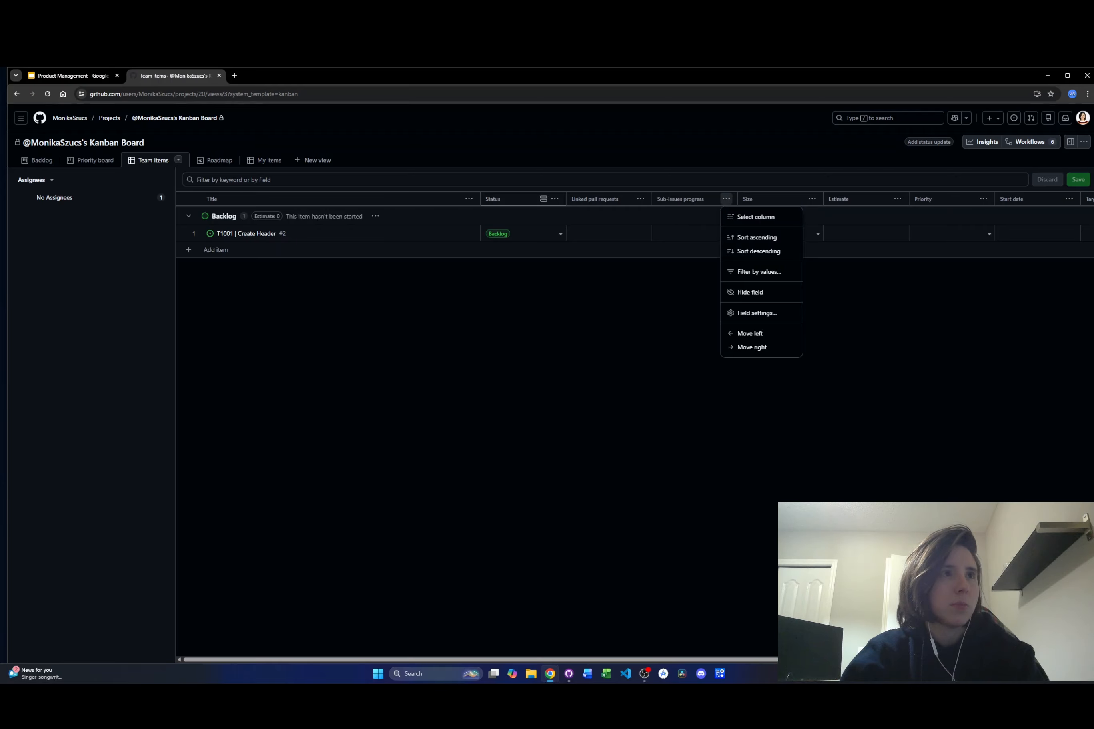
click(709, 247)
Step: Examine the size and priority choices available for the T1001 issue in Team items
click(762, 235)
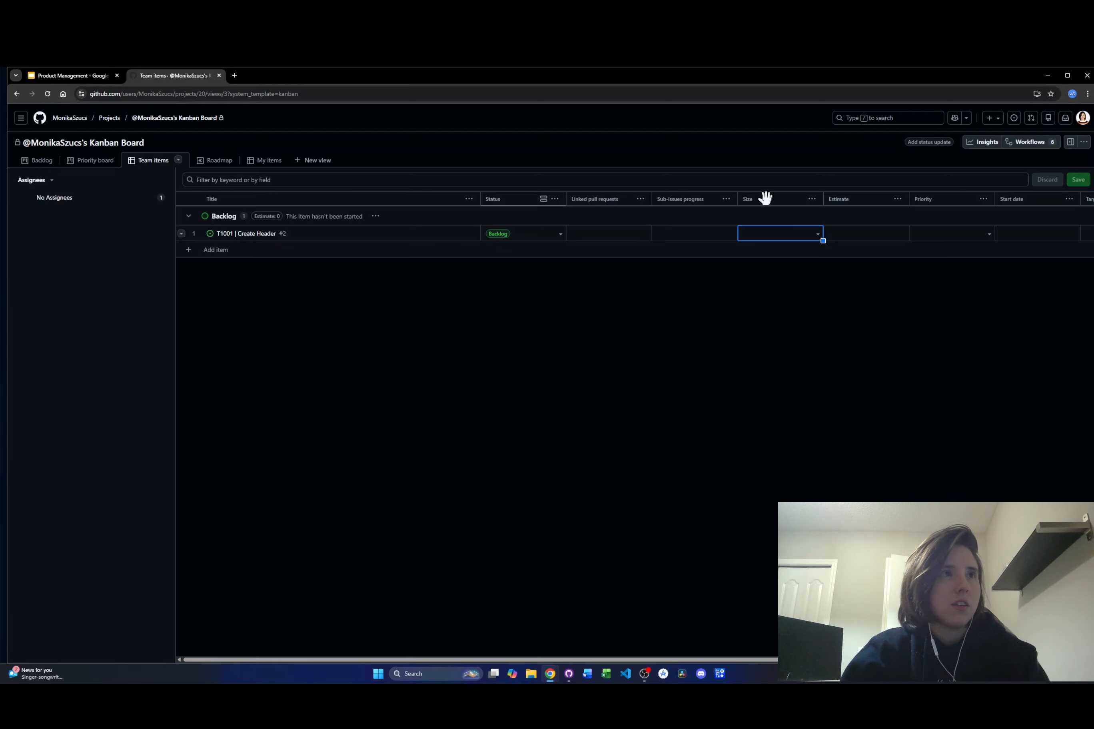
click(818, 235)
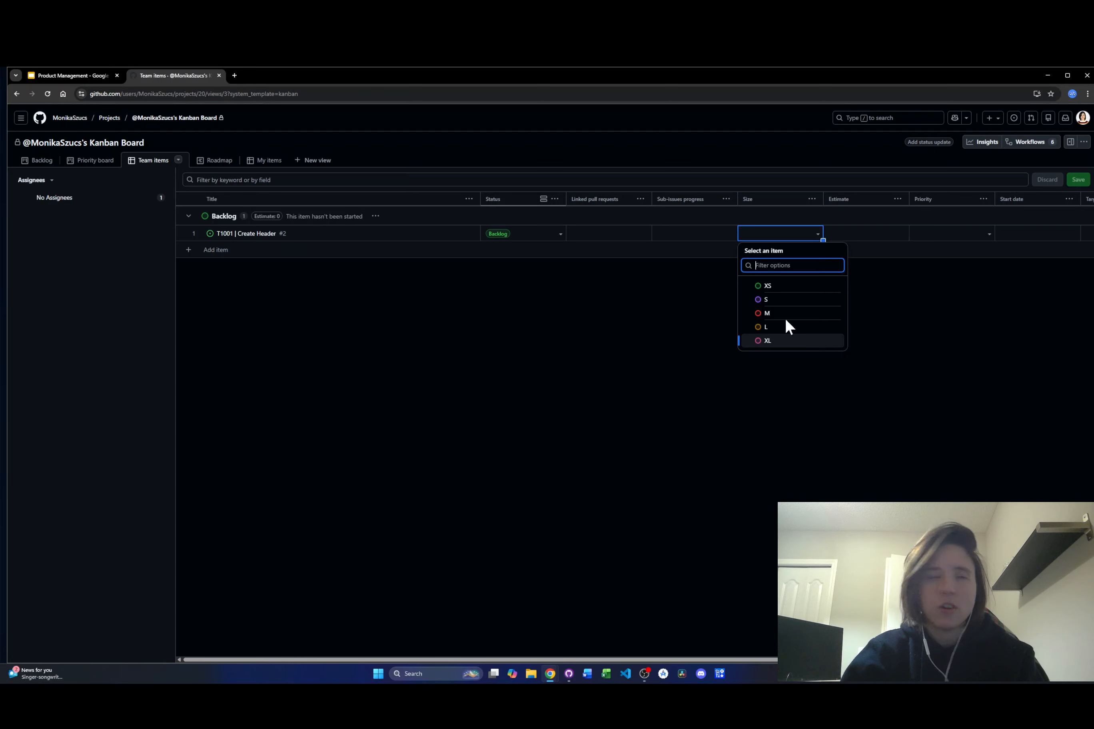
click(896, 232)
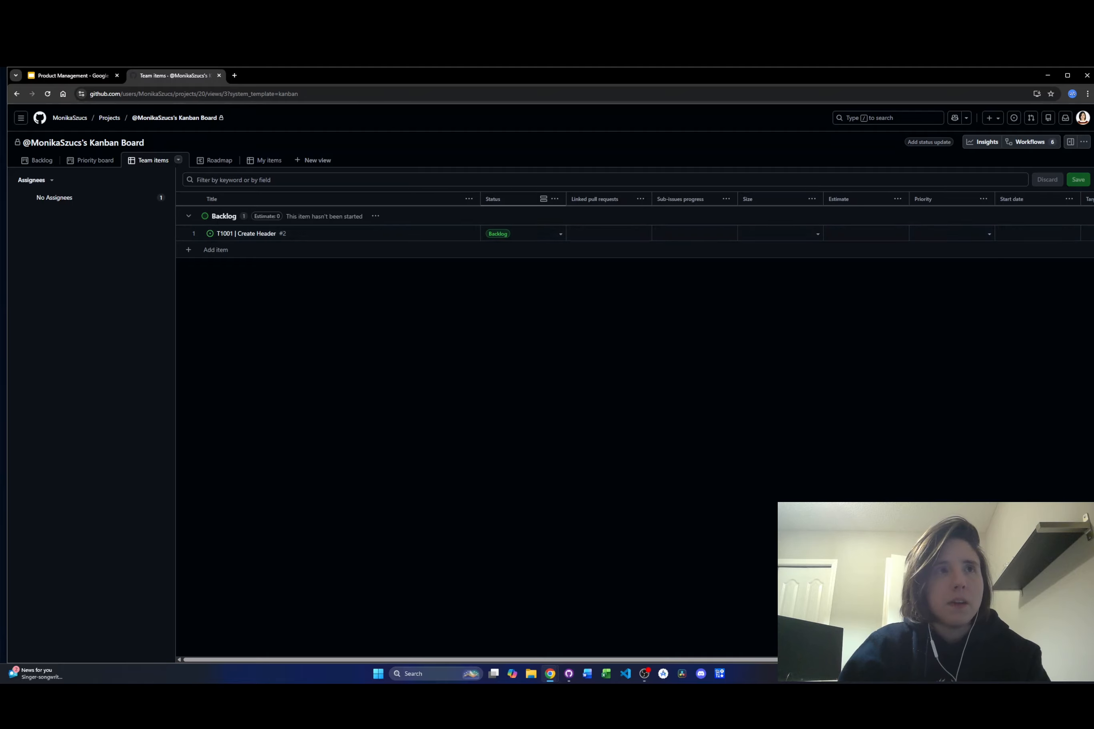
click(989, 234)
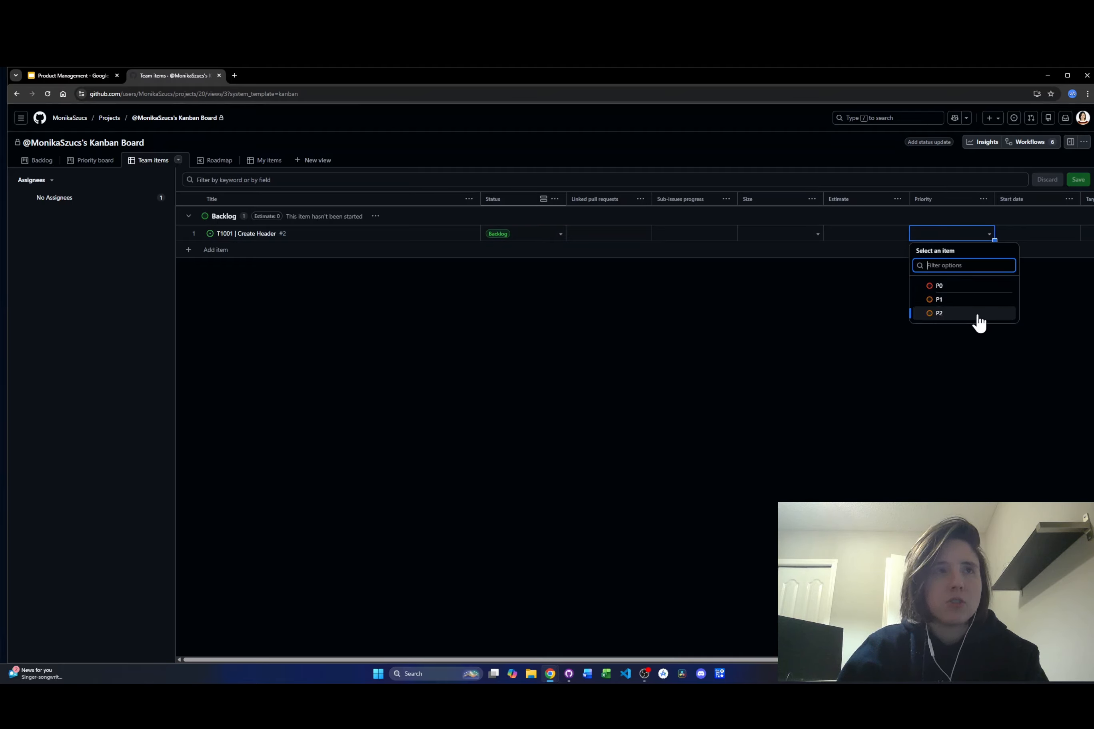
click(1003, 513)
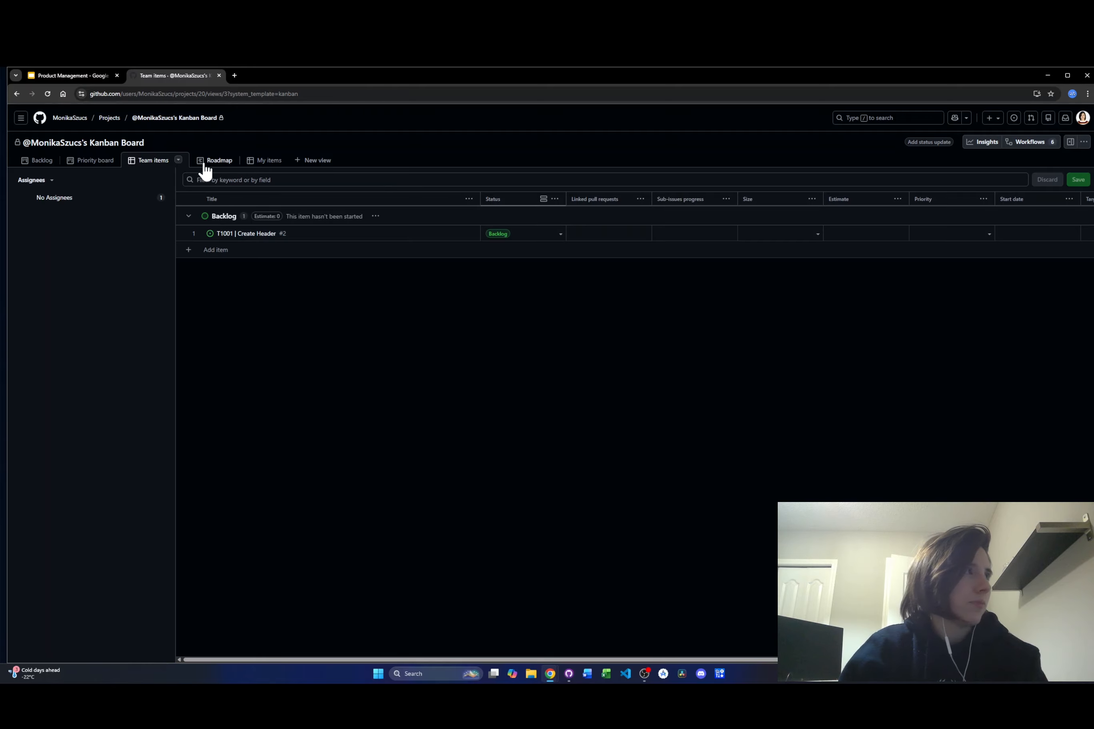
Step: Review the Roadmap view, the T1001 issue's details from the Backlog board, and the assignee filter in My items
click(222, 162)
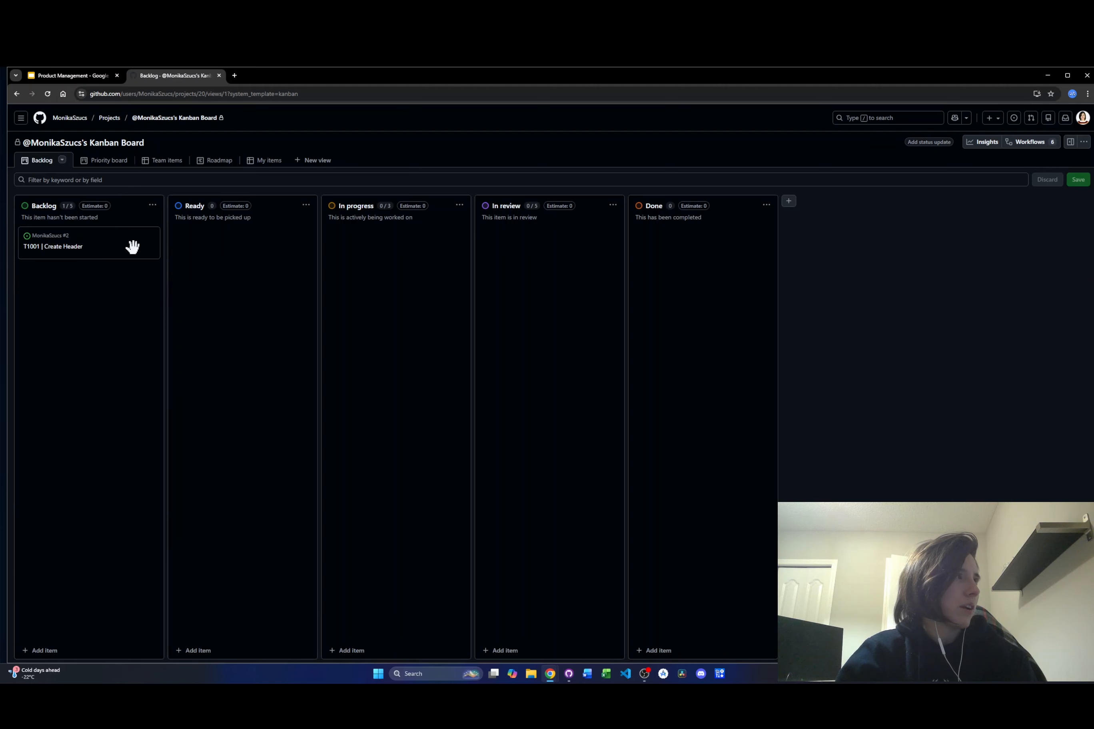
click(76, 247)
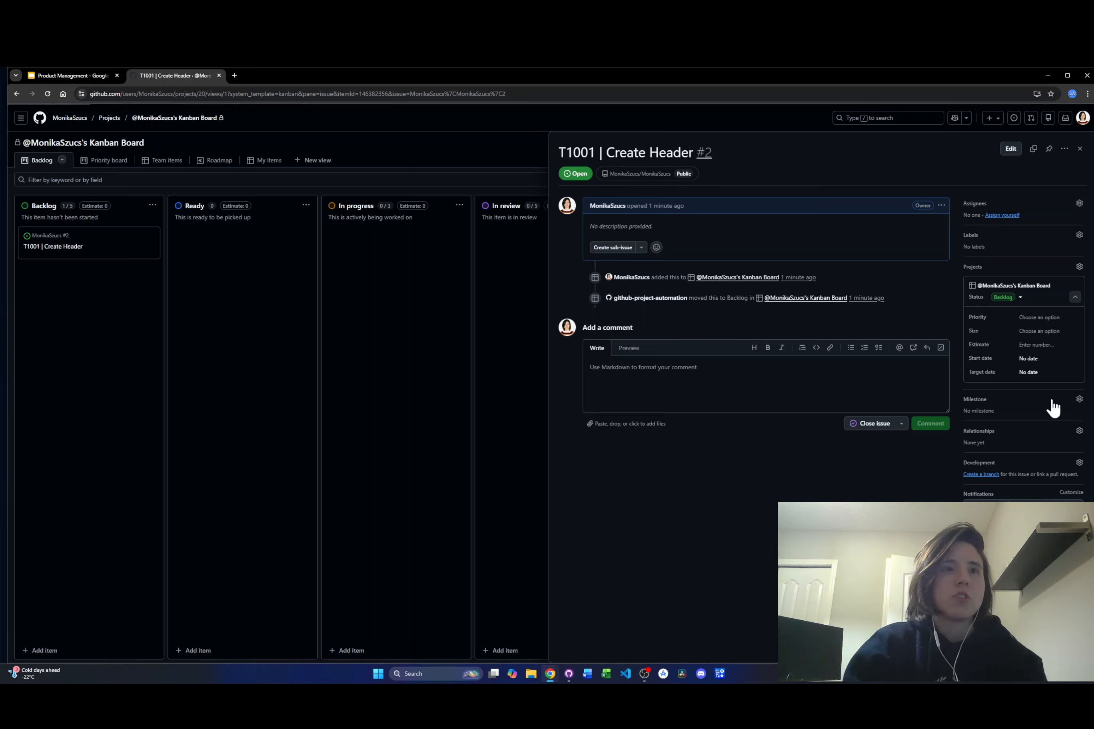
click(1080, 149)
click(472, 300)
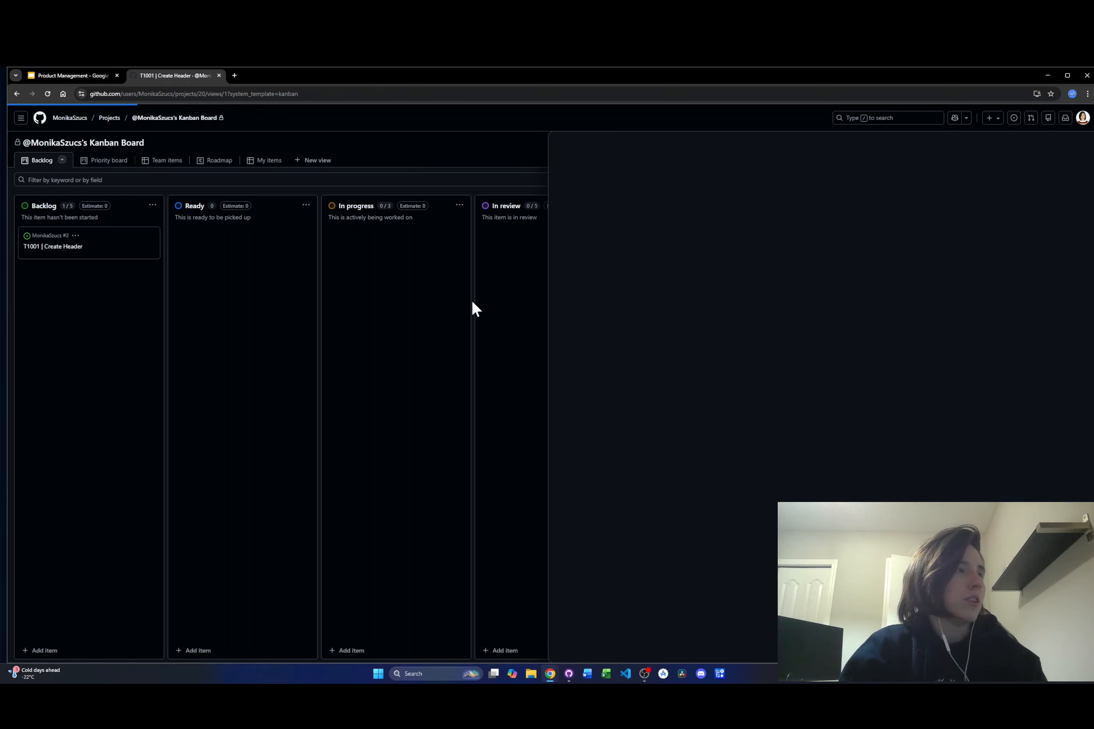
click(266, 171)
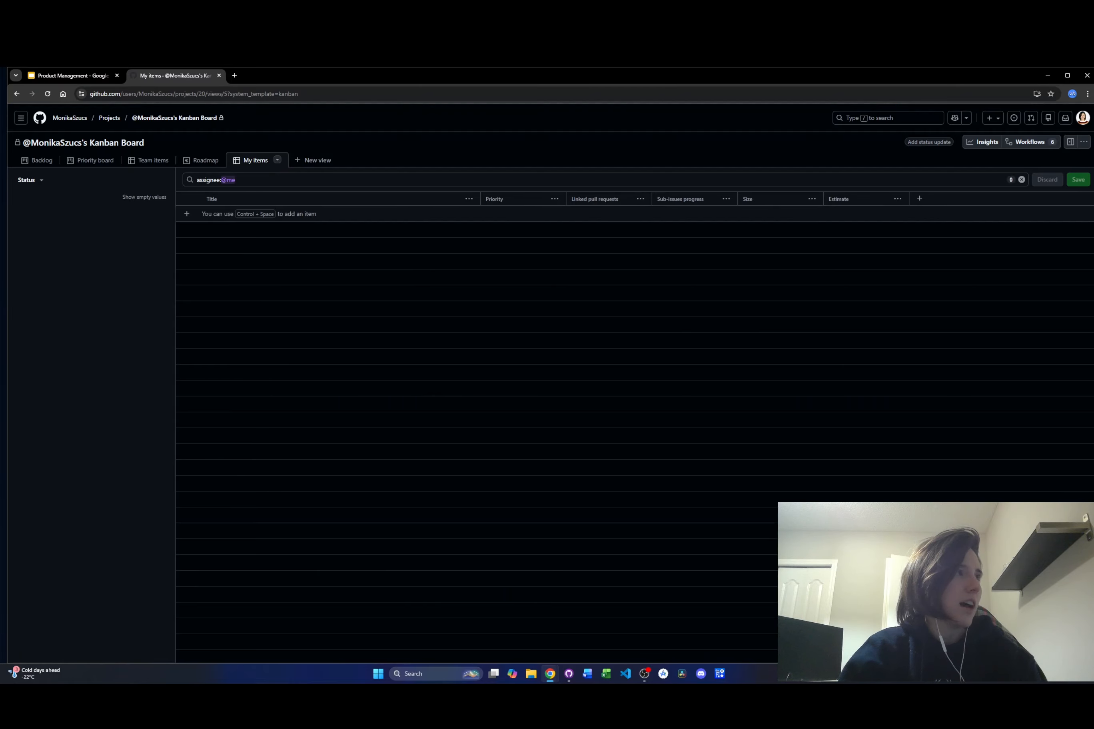
drag(238, 180, 210, 181)
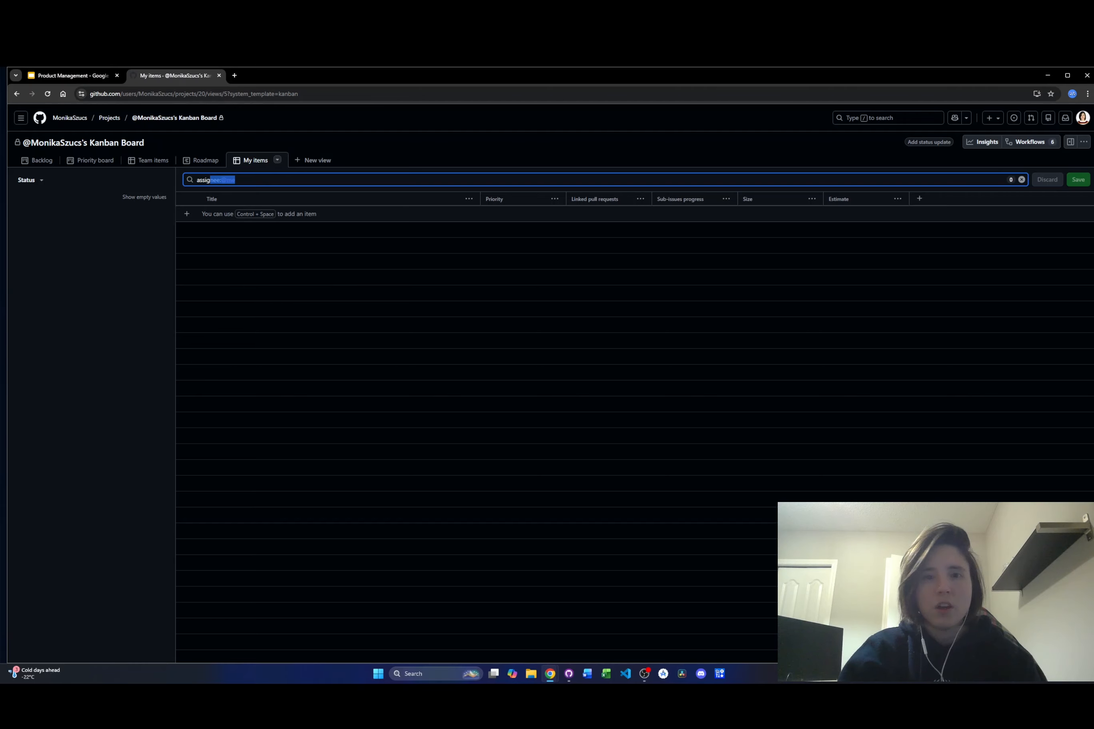
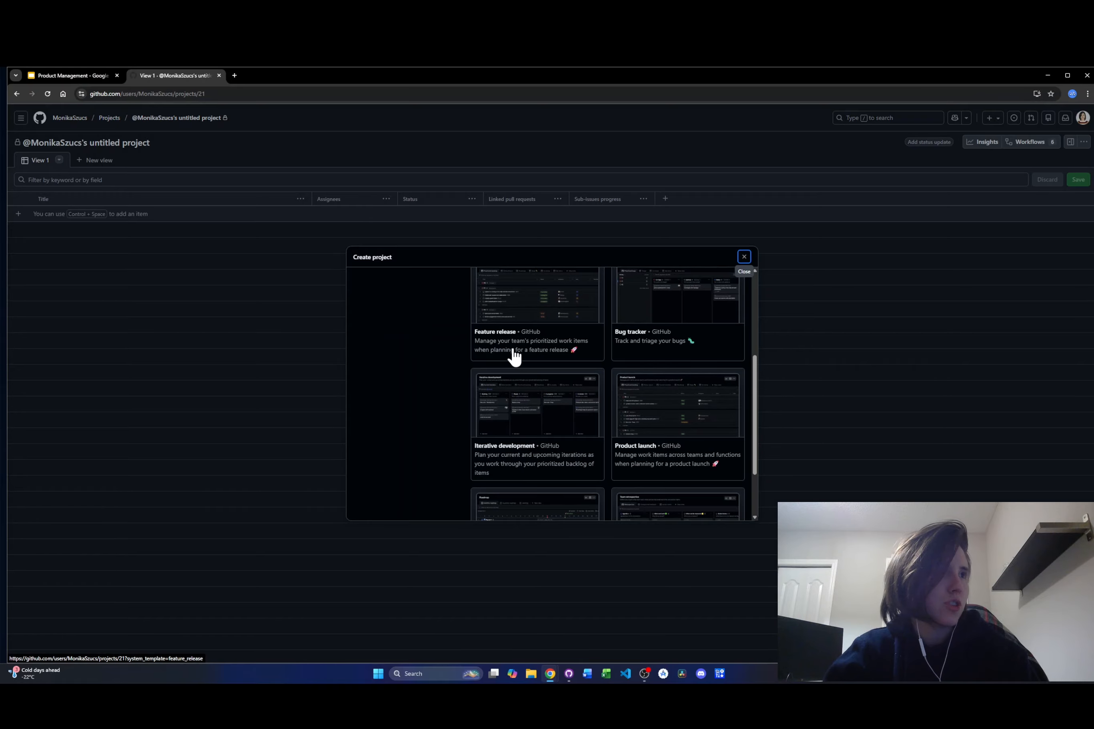
Step: Create a project from the Feature release template, replacing "untitled project" in its name with "Feature Release"
scroll(512, 360, up, 1)
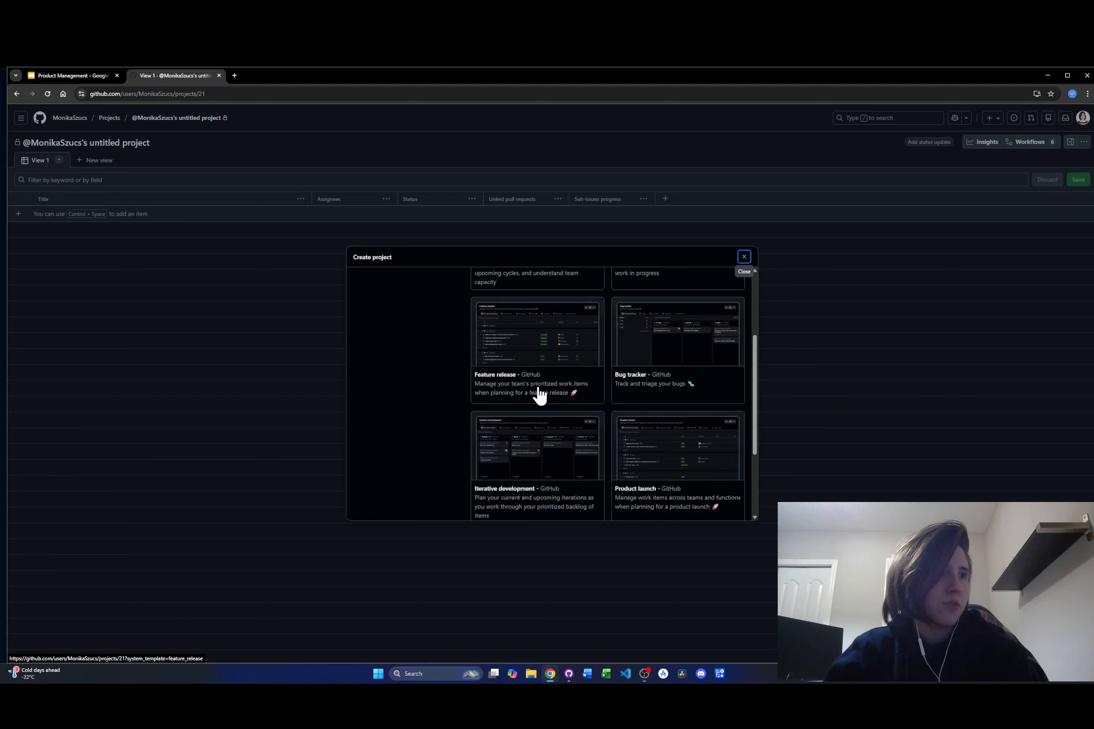
click(515, 373)
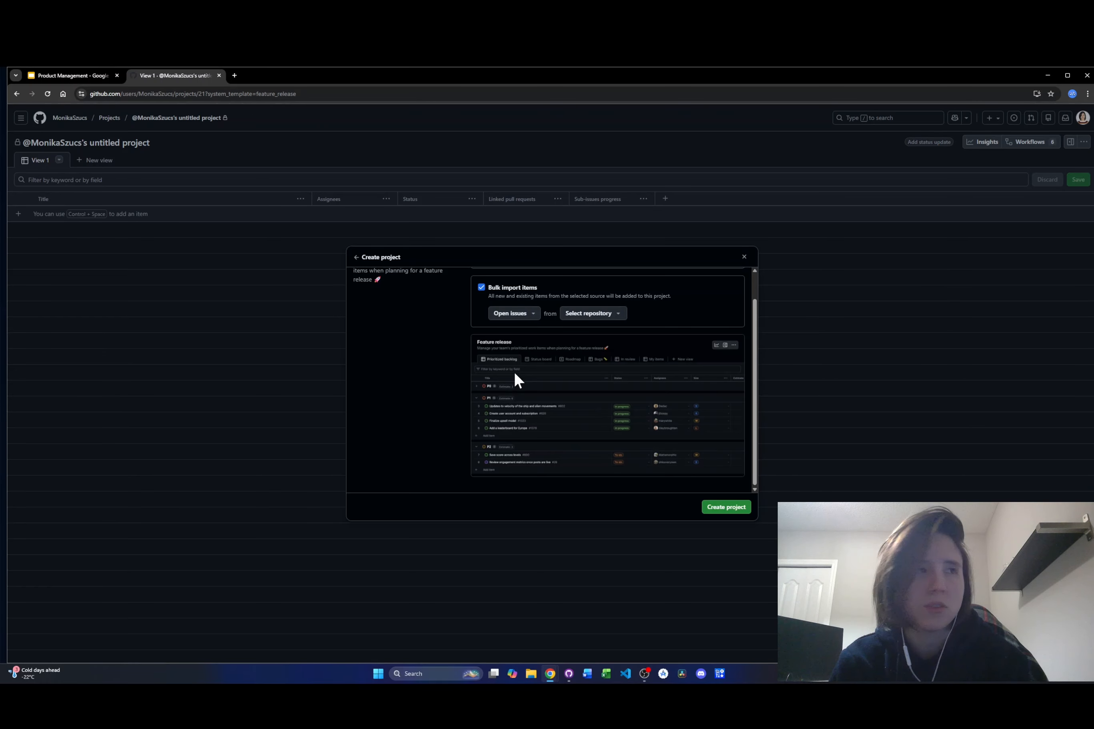
scroll(515, 371, up, 2)
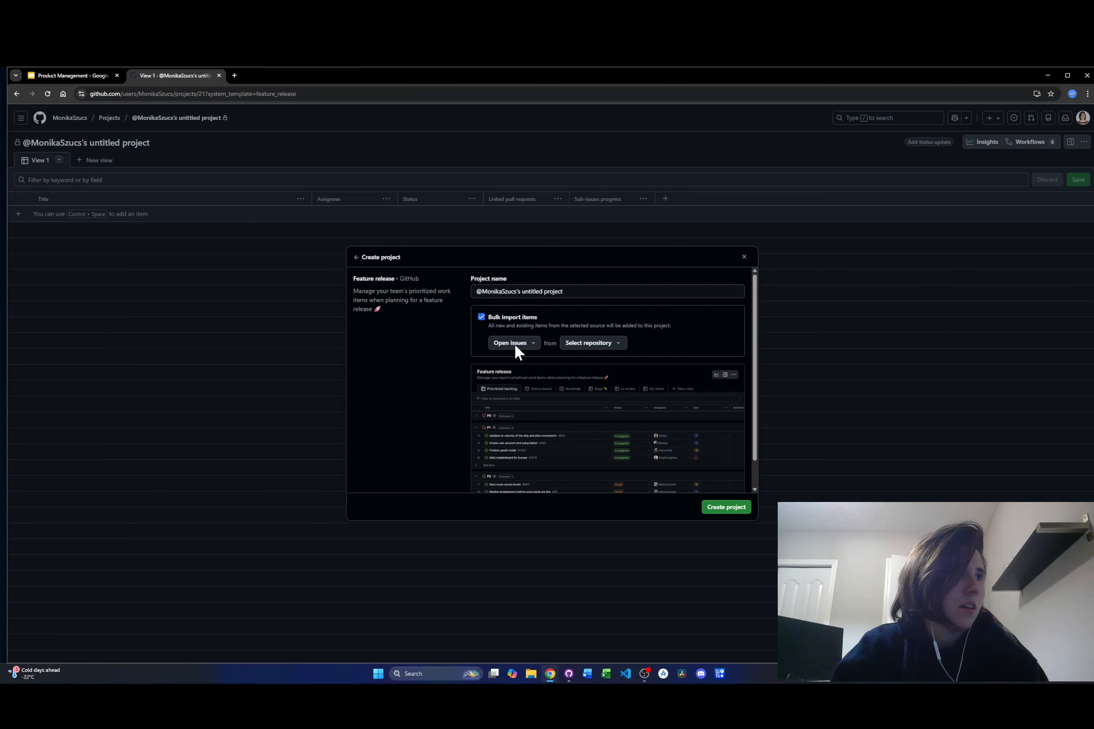
drag(565, 291, 522, 292)
text(F)
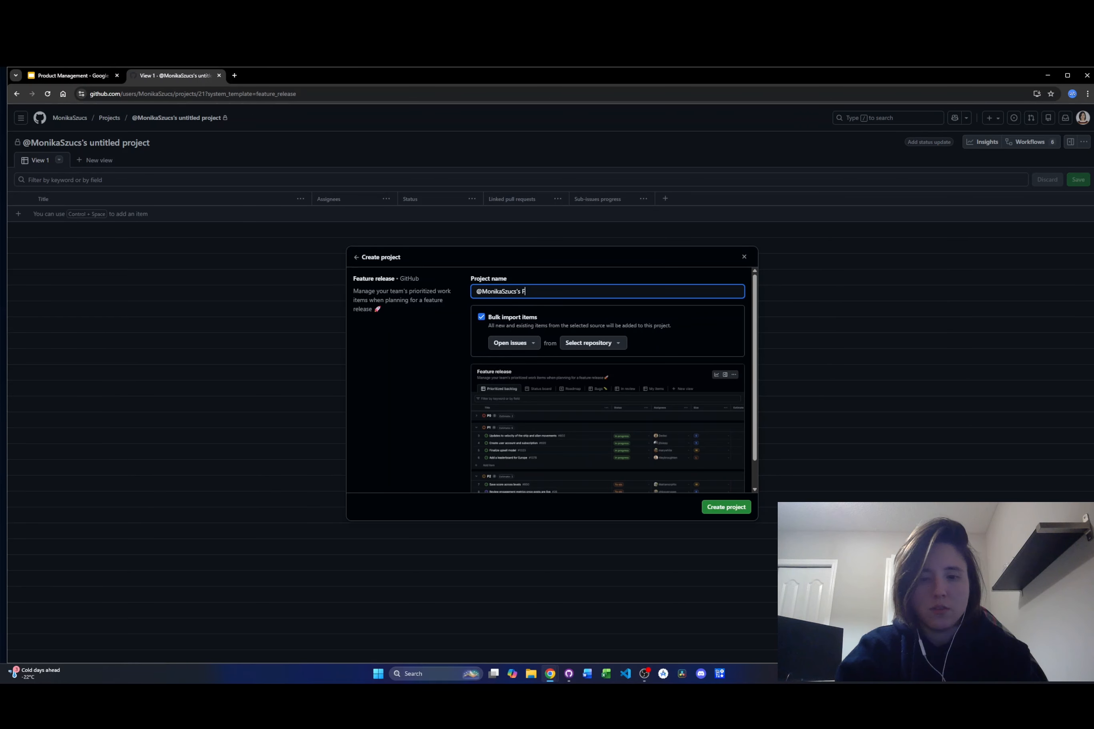
text(eature Release)
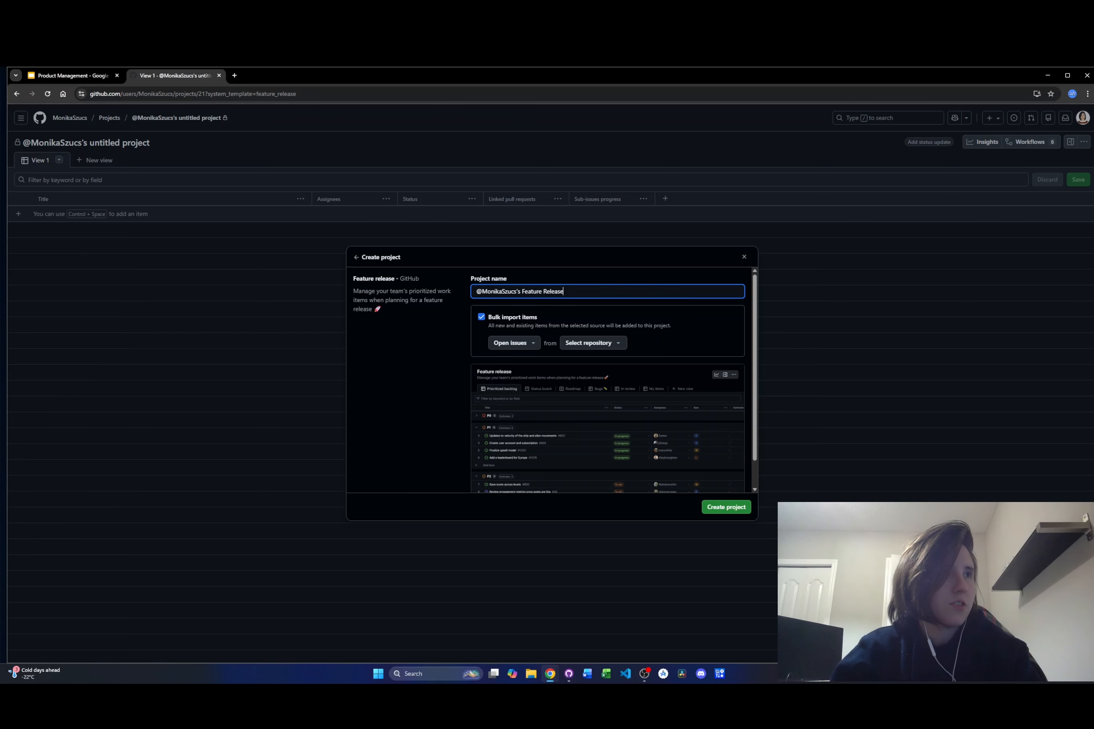
click(711, 507)
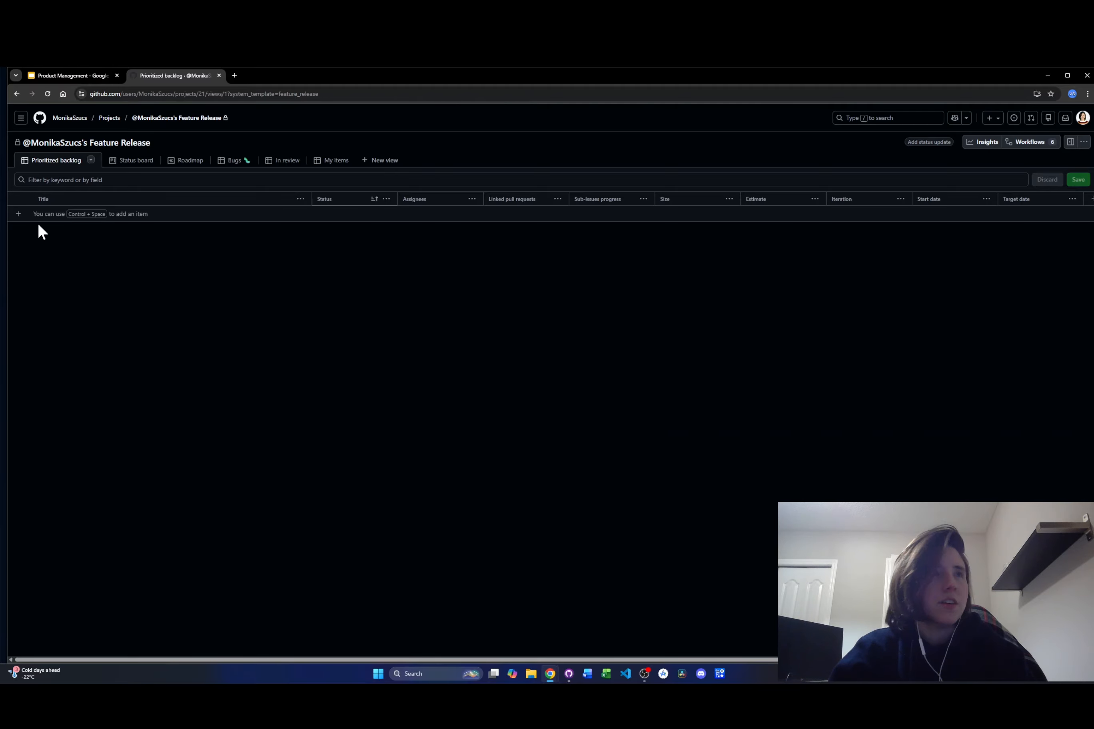
Step: Start a new issue in the Prioritized backlog and begin its title with "T1001 |"
click(19, 214)
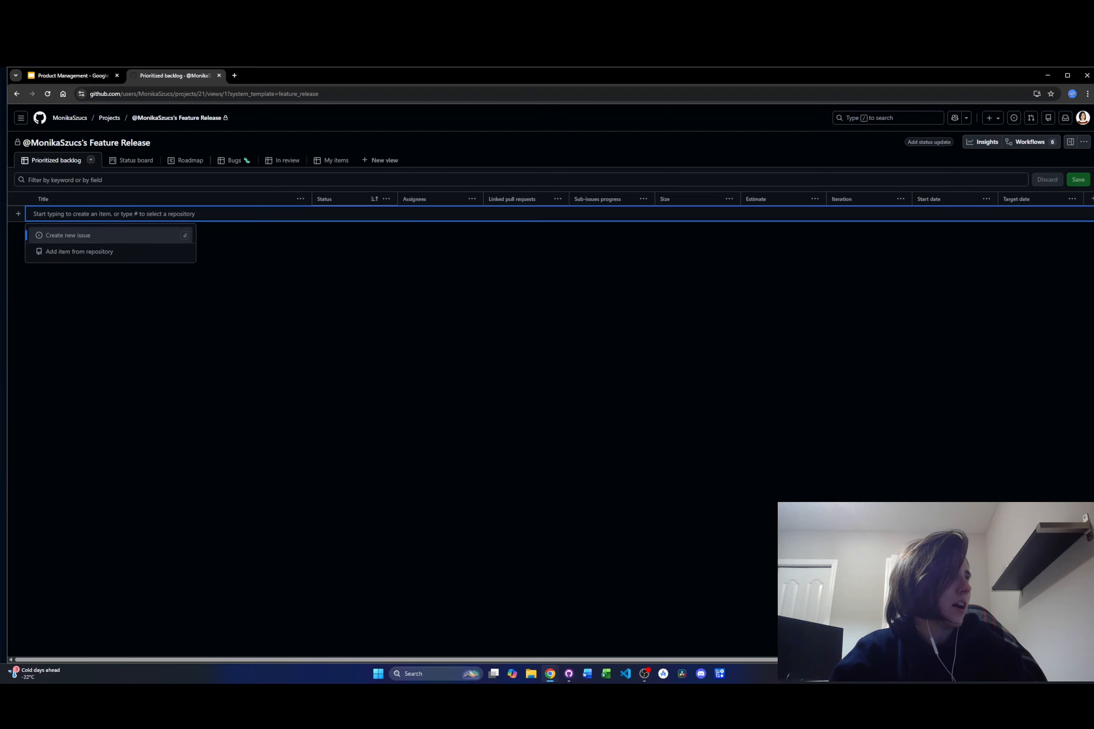
click(48, 238)
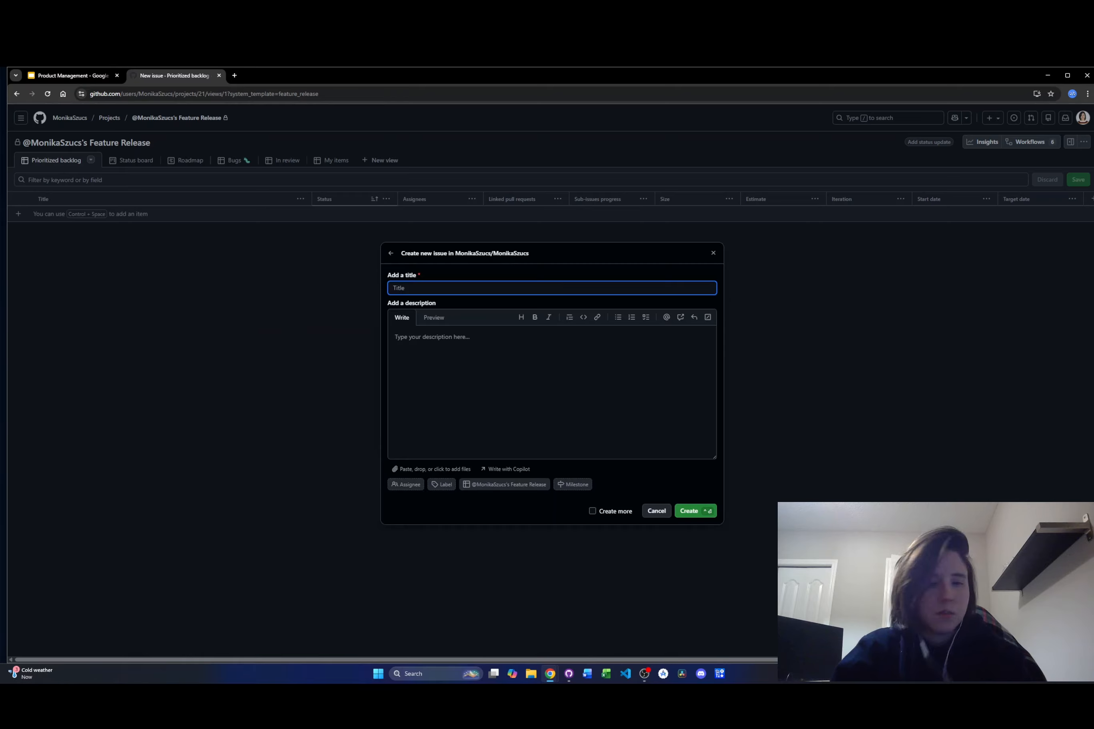
text(T)
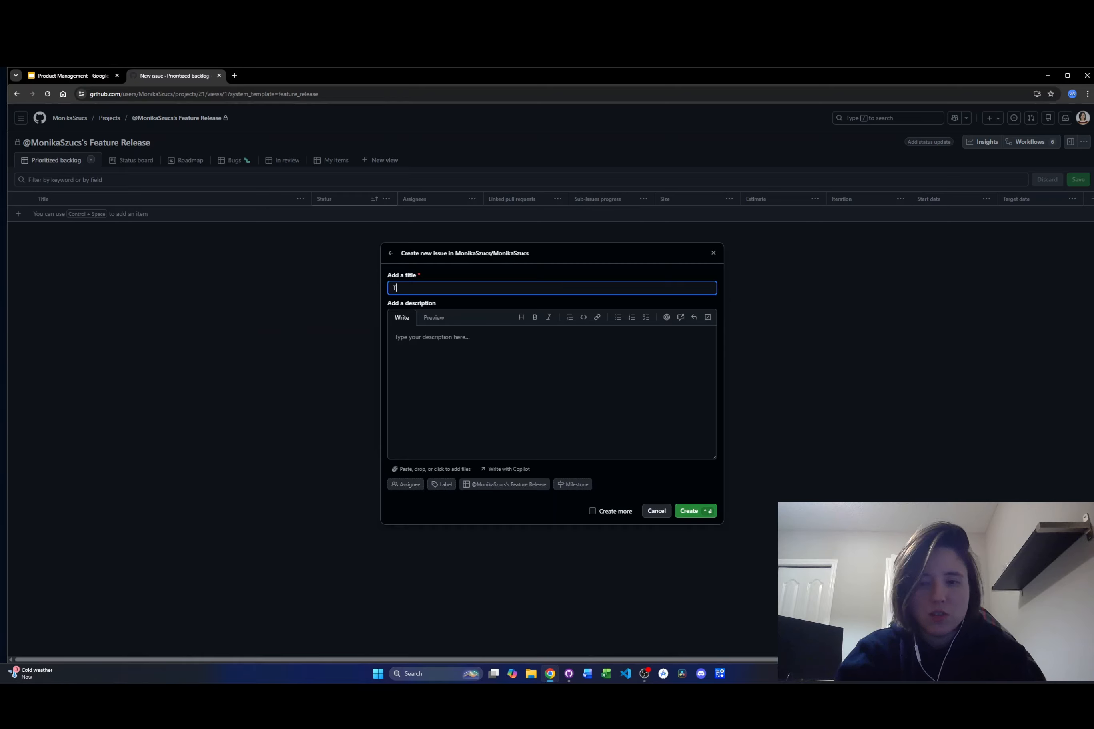
text(1001 |)
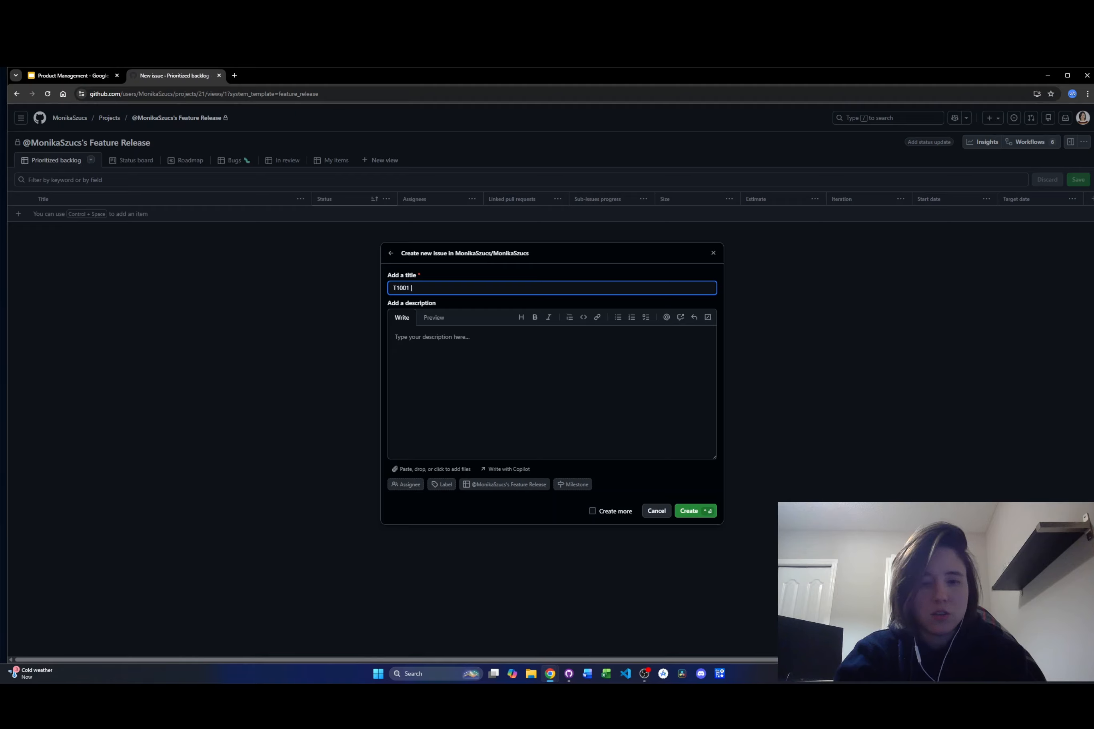
text( FRelase of New)
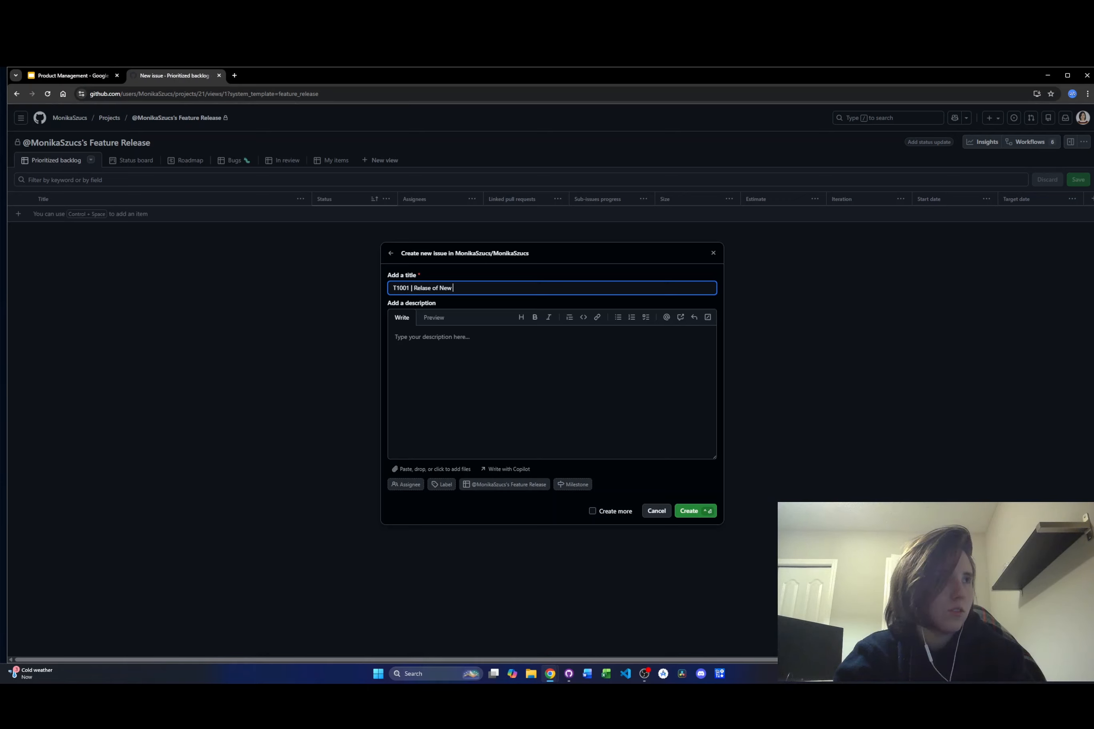
text( Header)
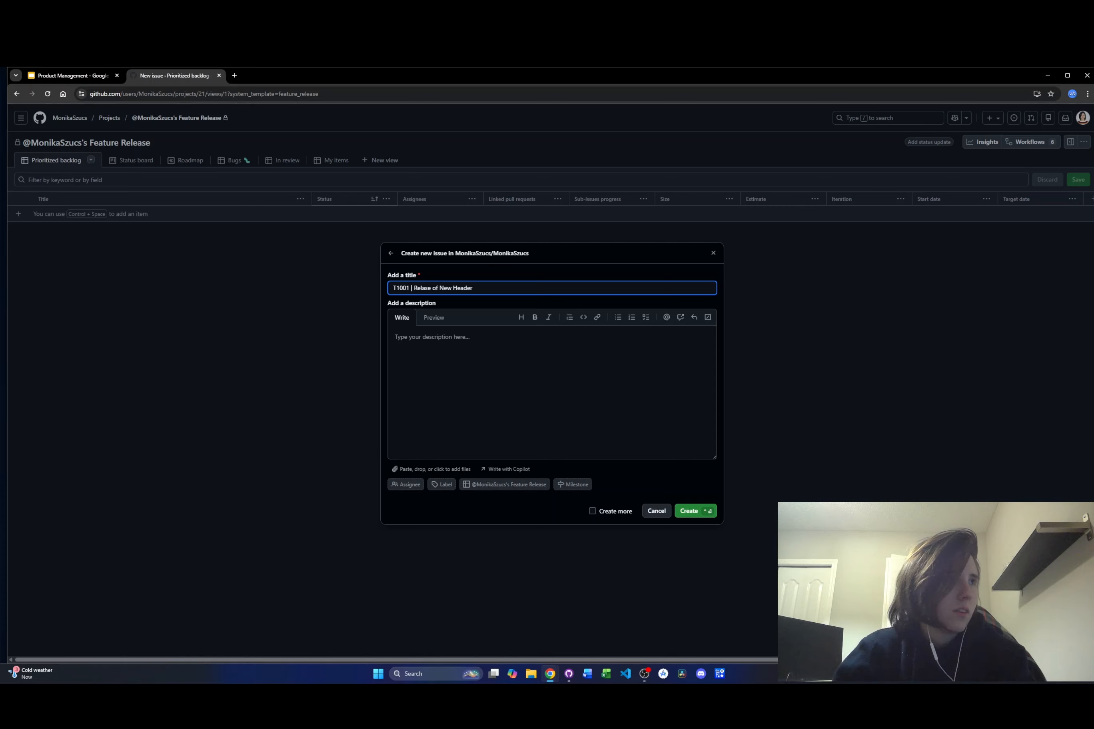
key(ctrl+shift+Left)
key(ctrl+shift+Left)
key(ctrl+shift+Left)
key(ctrl+shift+Left)
key(BackSpace)
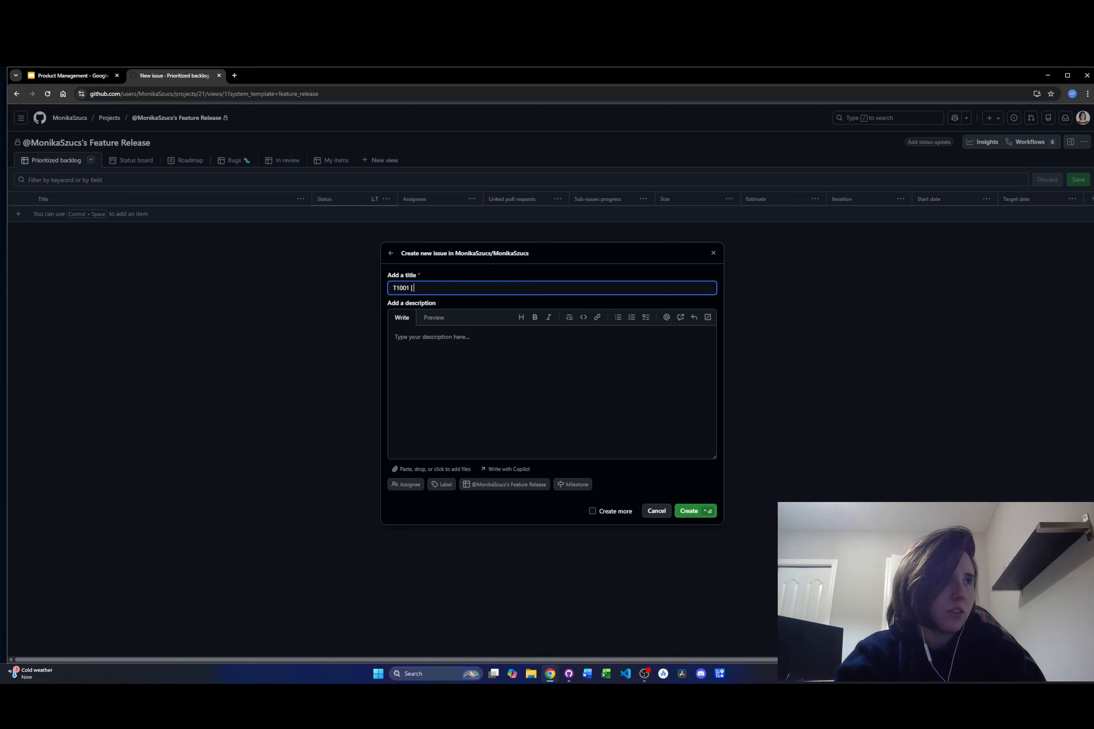
text(F)
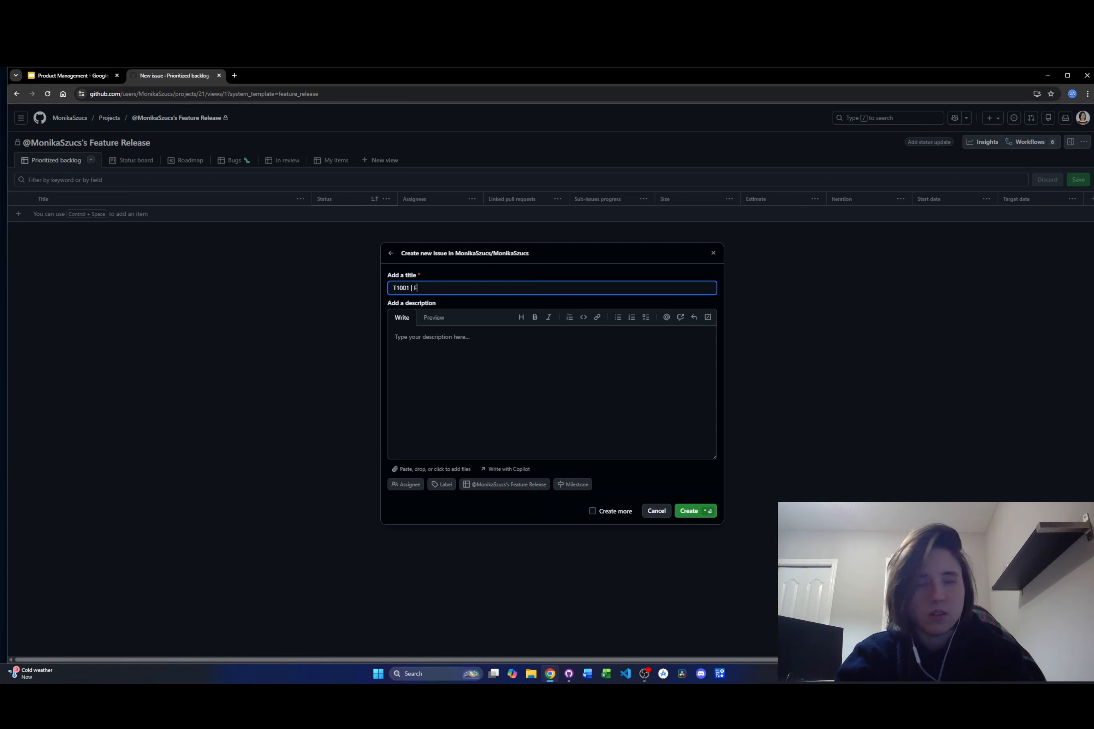
key(BackSpace)
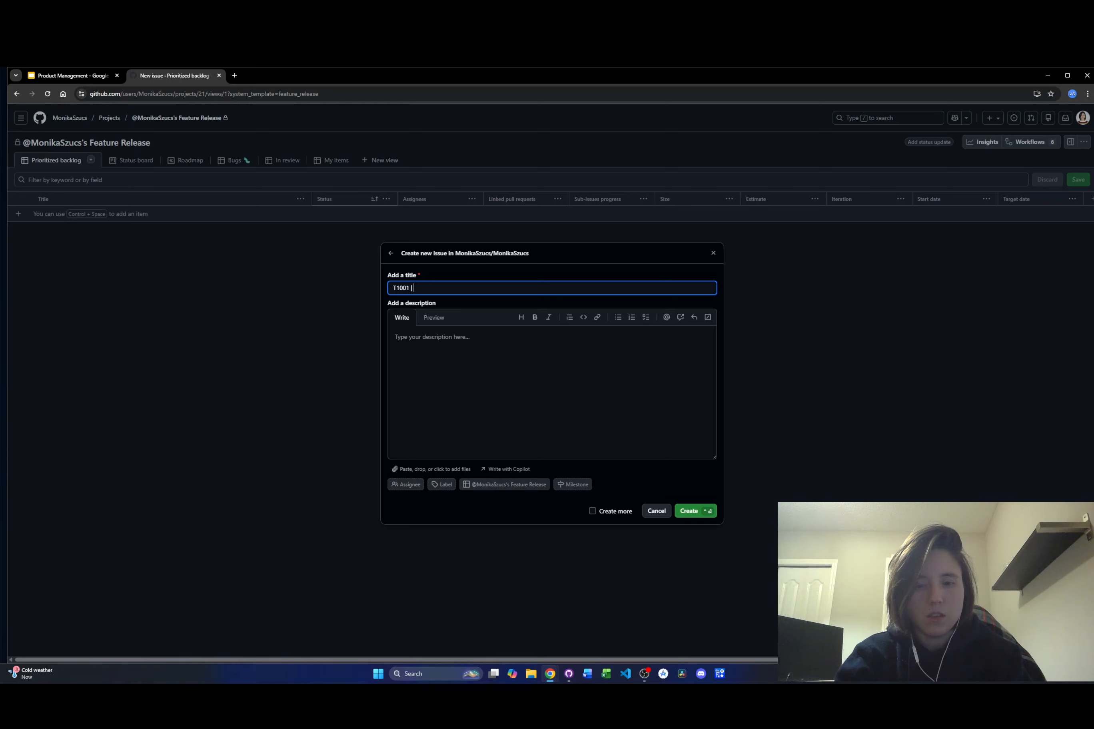
Step: Complete the issue title as "T1001 | Adding a New Header", create the issue, and reload the Prioritized backlog
text(Adding a )
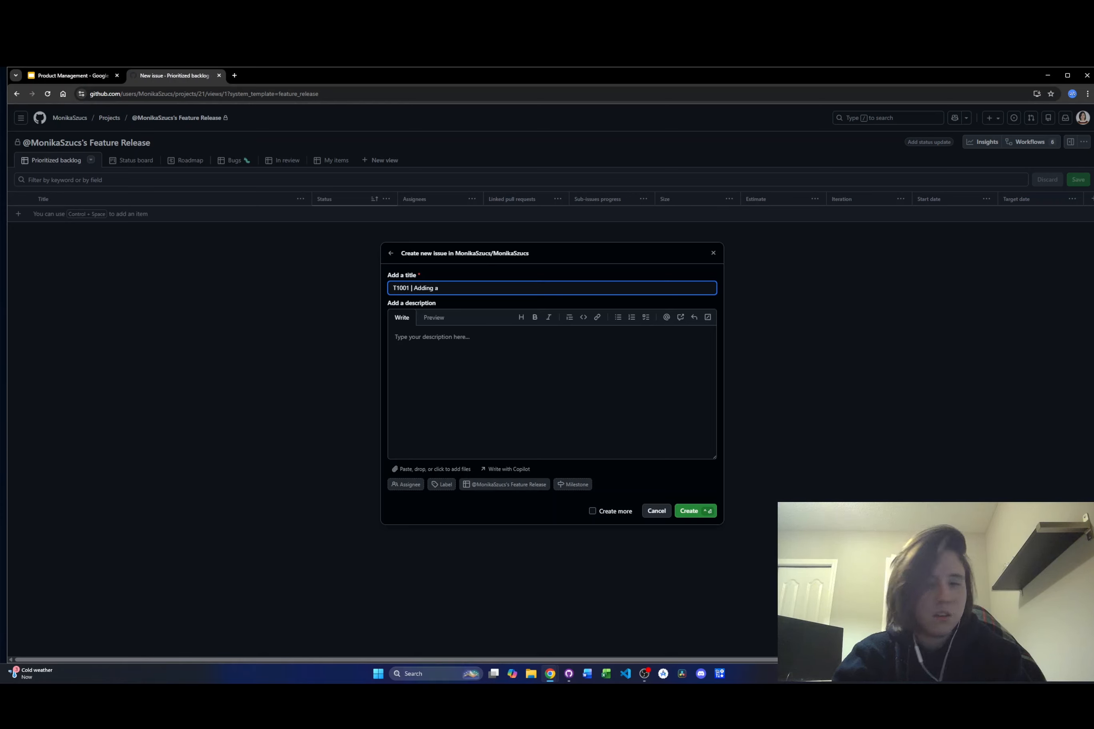
text(New Header)
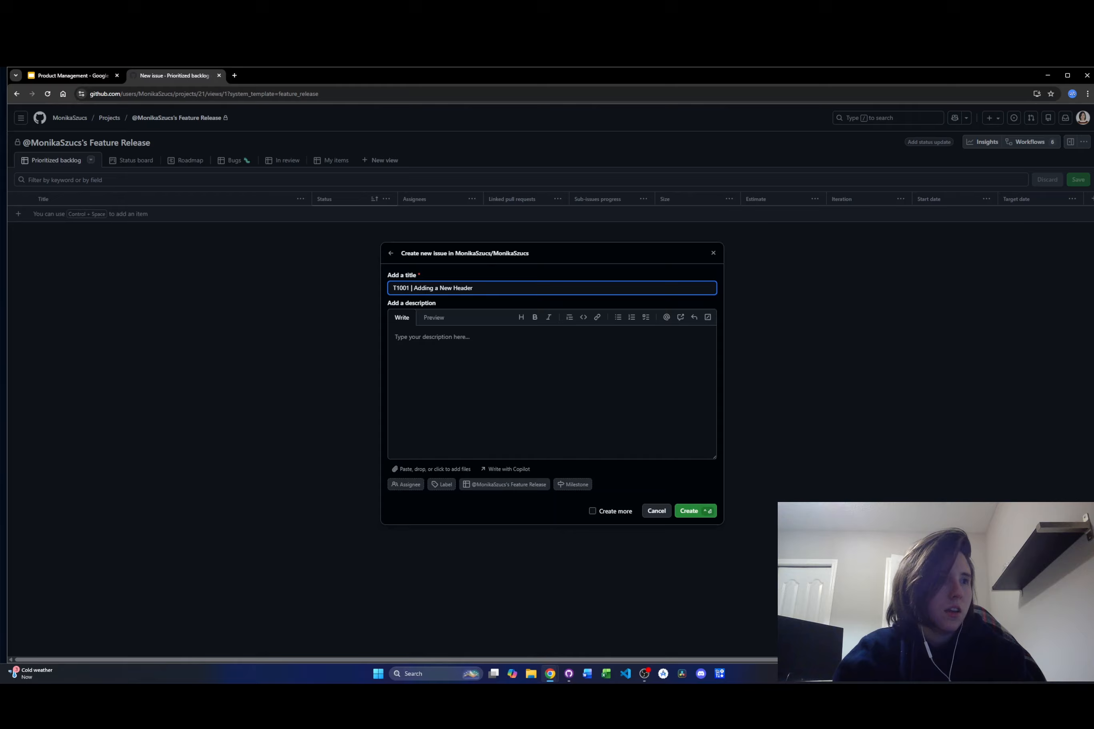
key(Tab)
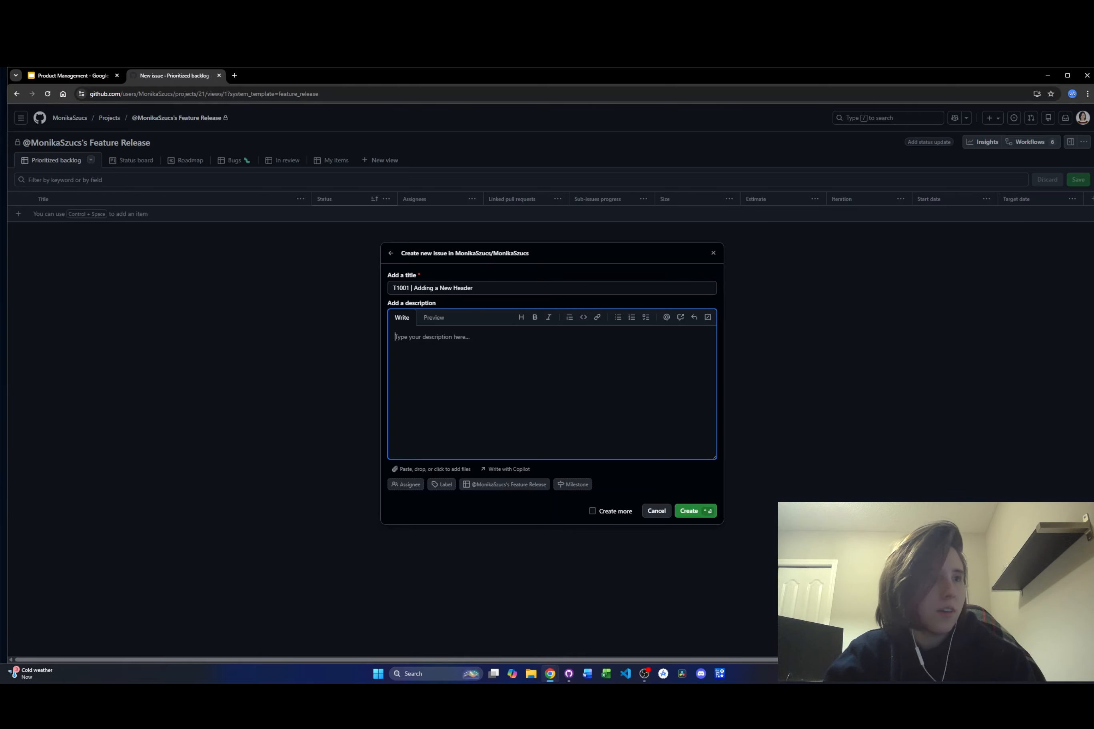
click(687, 511)
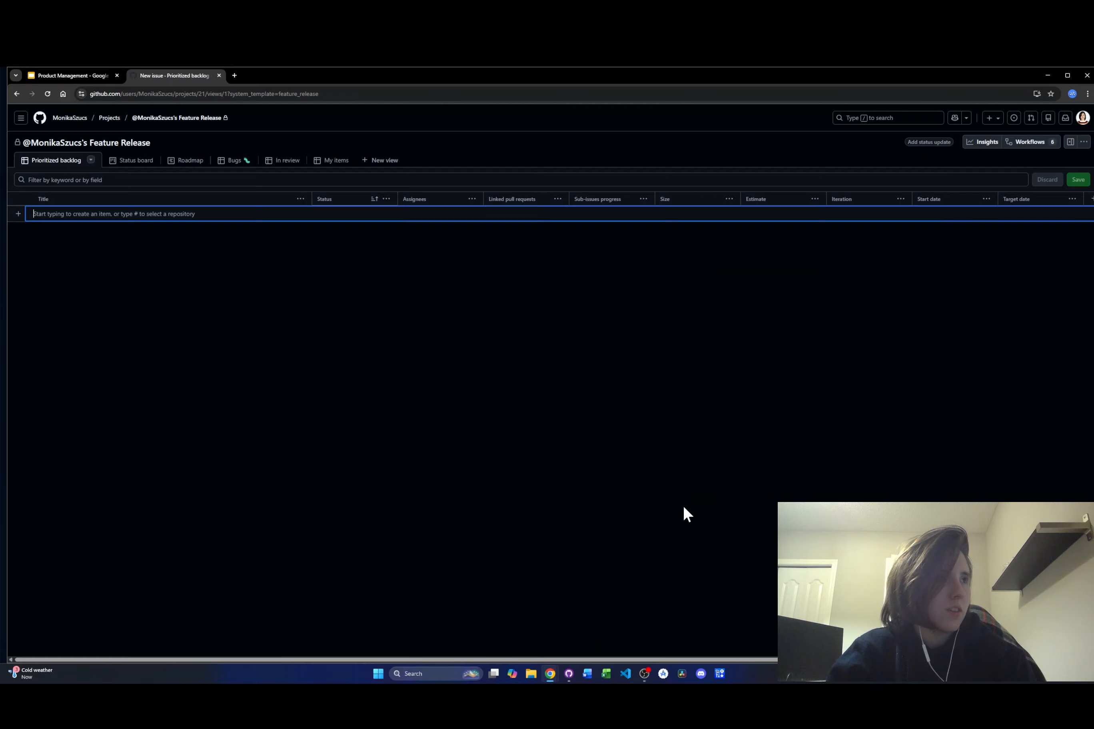
click(48, 93)
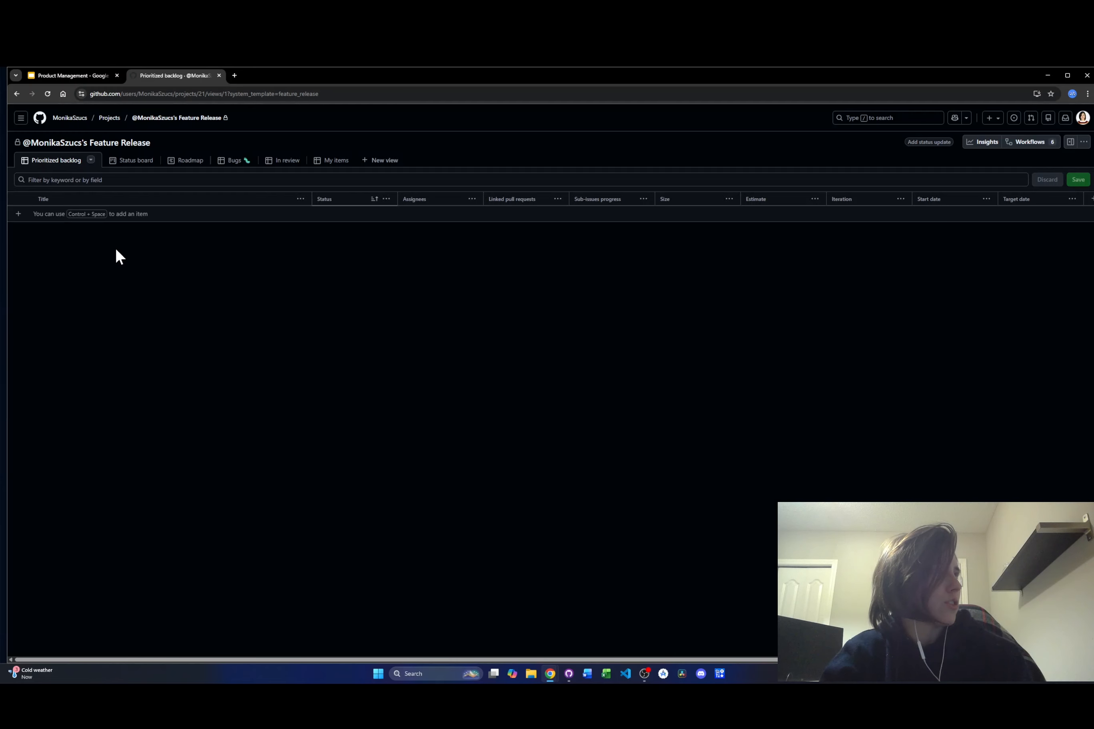
click(47, 94)
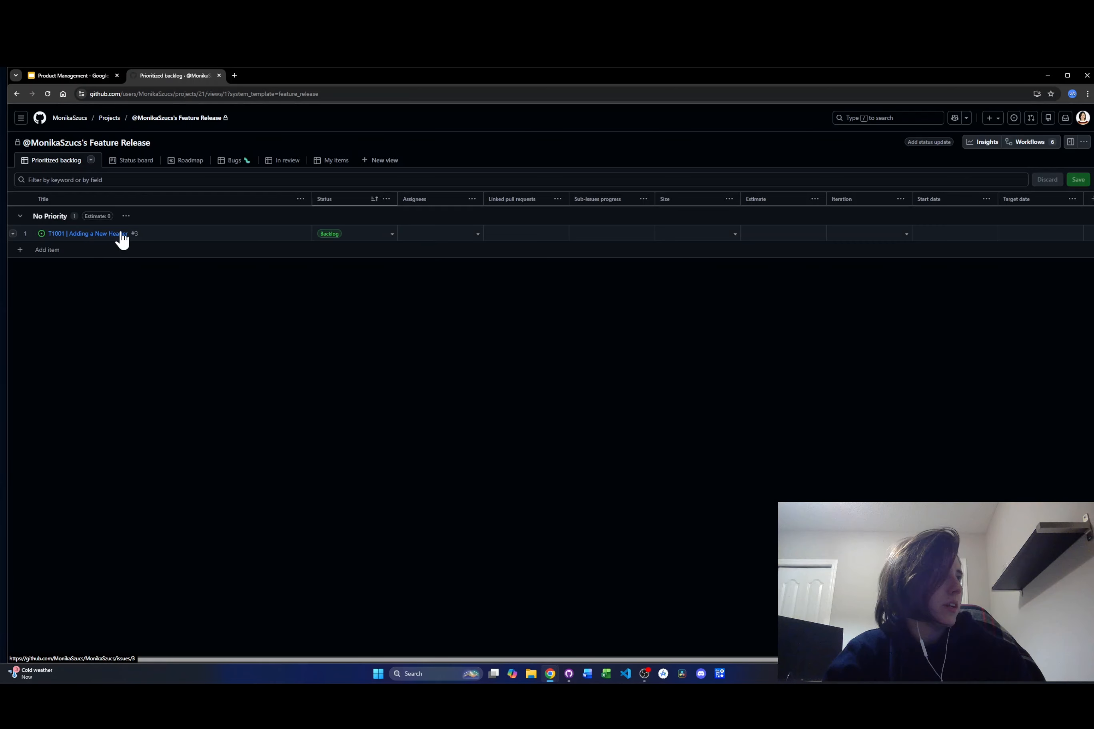
Step: Assign the T1001 issue to the account owner and review the issue's details
click(476, 233)
click(476, 233)
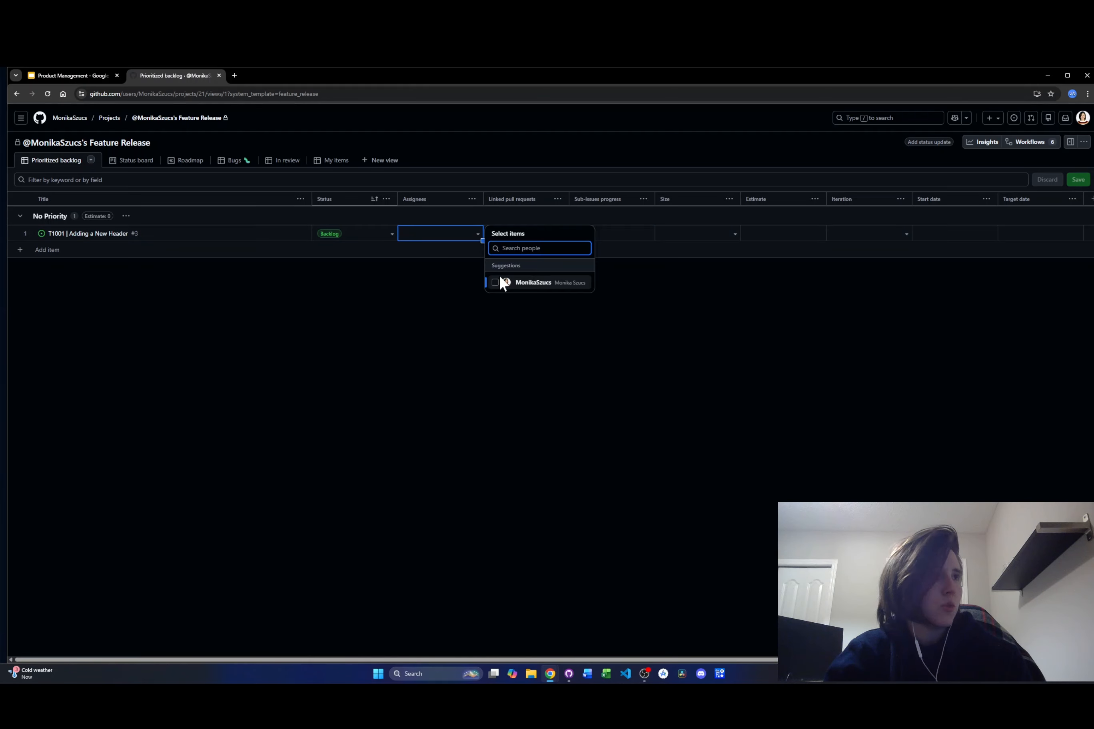
click(494, 283)
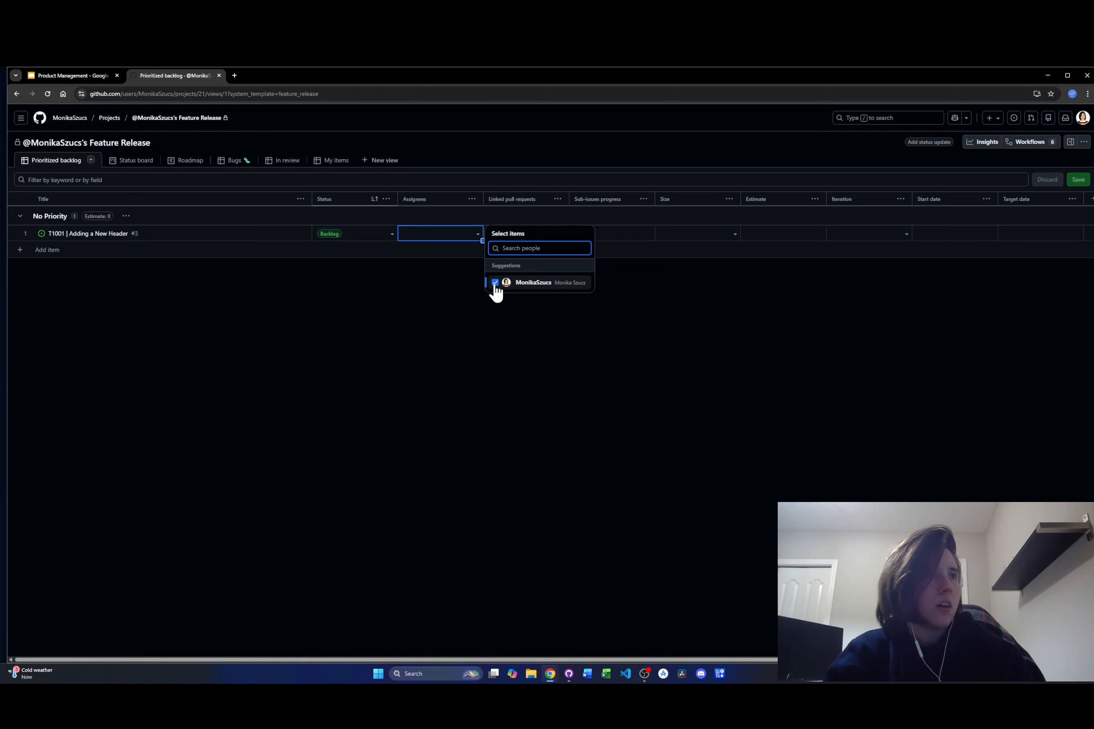
click(478, 277)
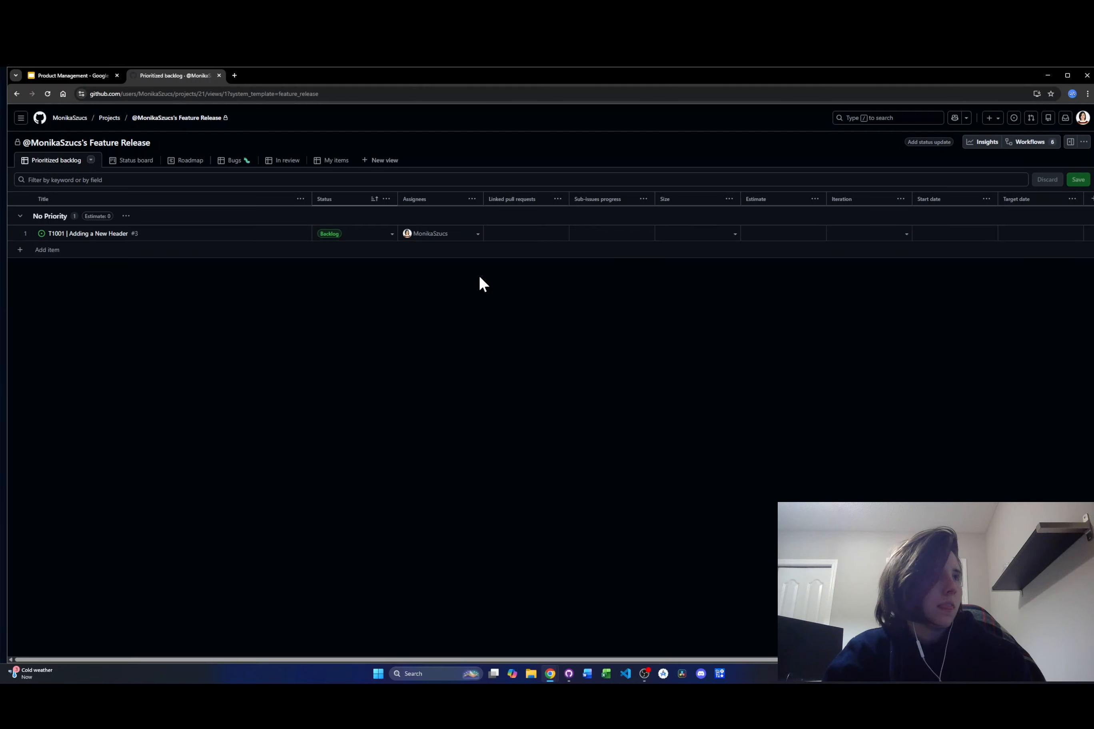
click(109, 234)
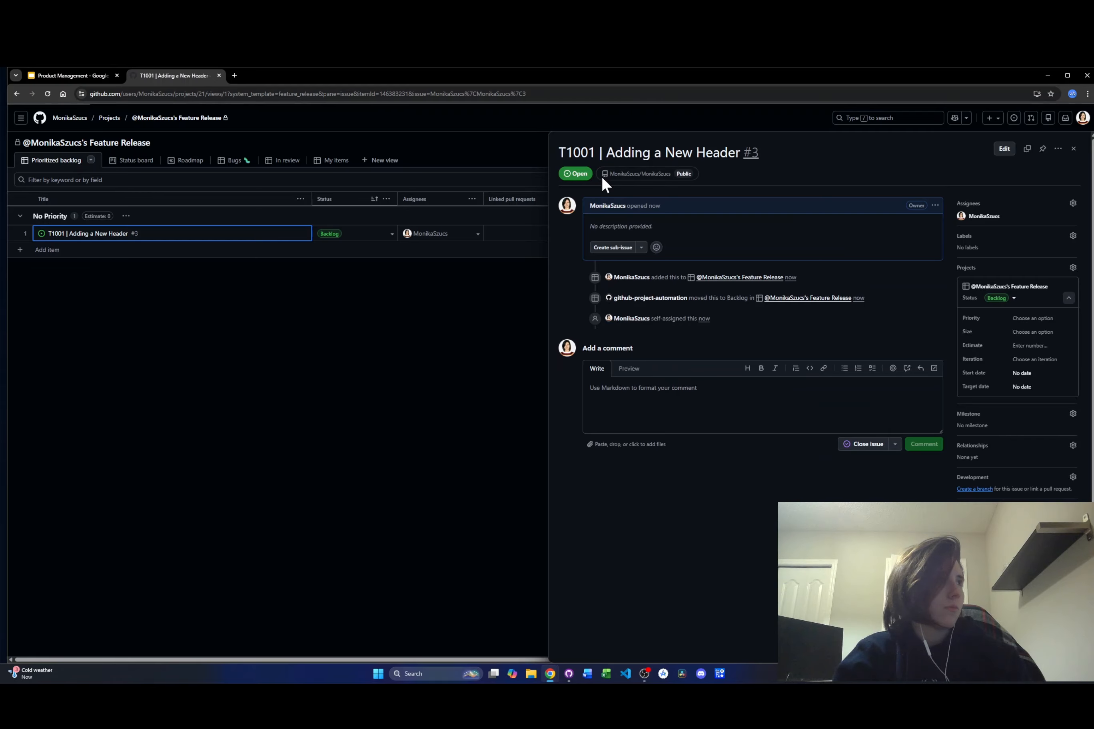
click(1073, 148)
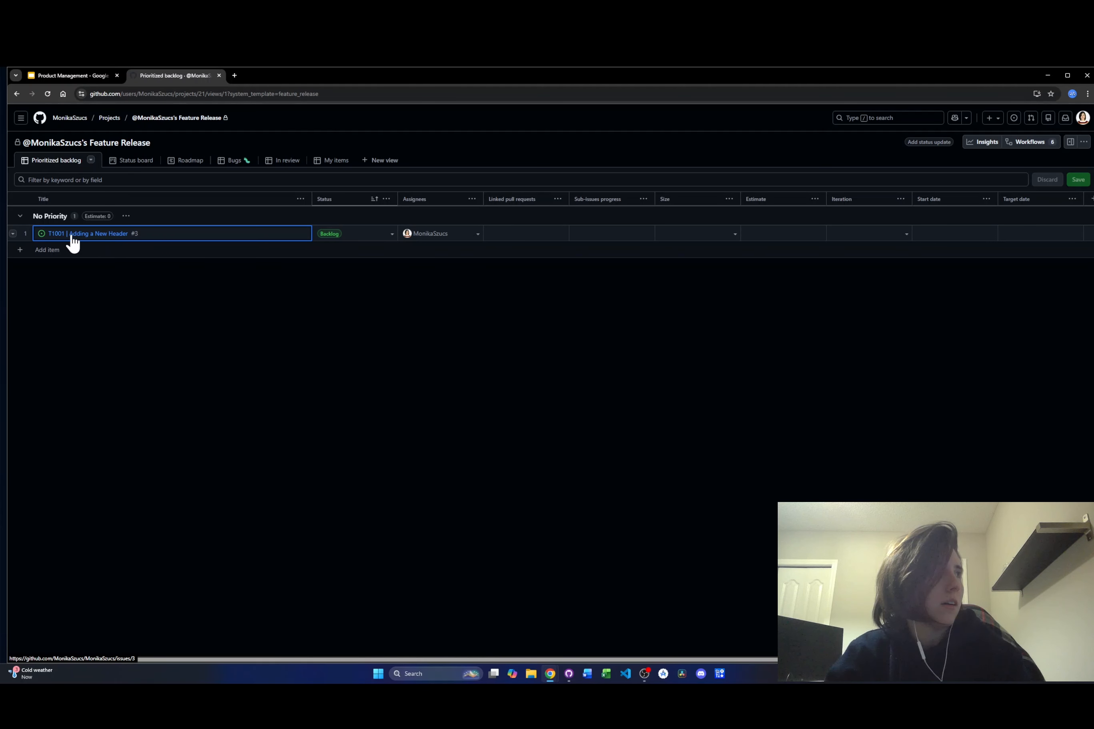
Step: Add a draft item titled "T1002" to the No Priority group of the Prioritized backlog
click(90, 250)
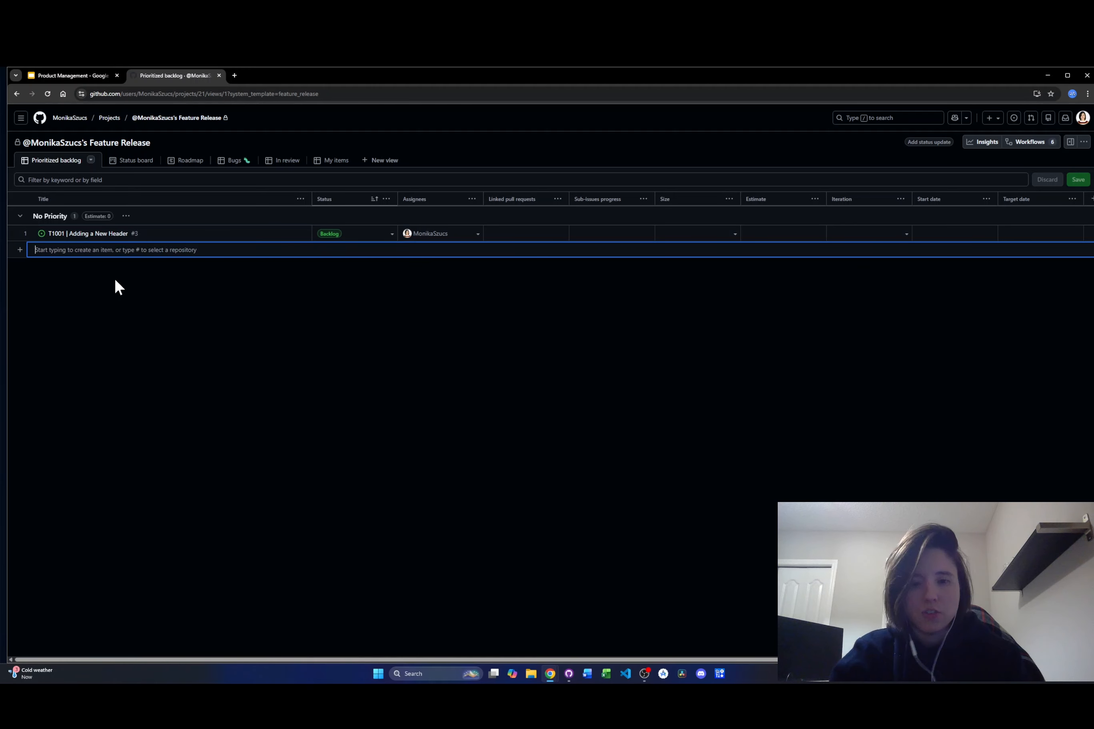
text(T1002)
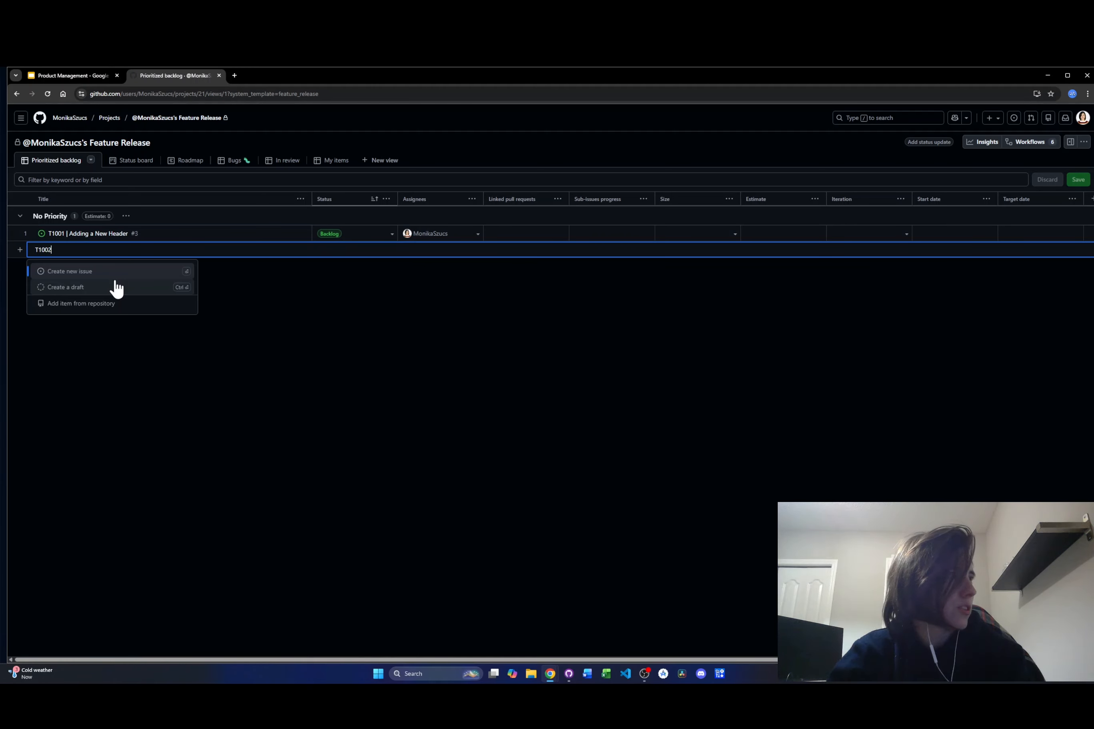
click(115, 287)
Step: Retitle the T1002 draft as "T1002 | Fixing Footer" and save the title
click(60, 250)
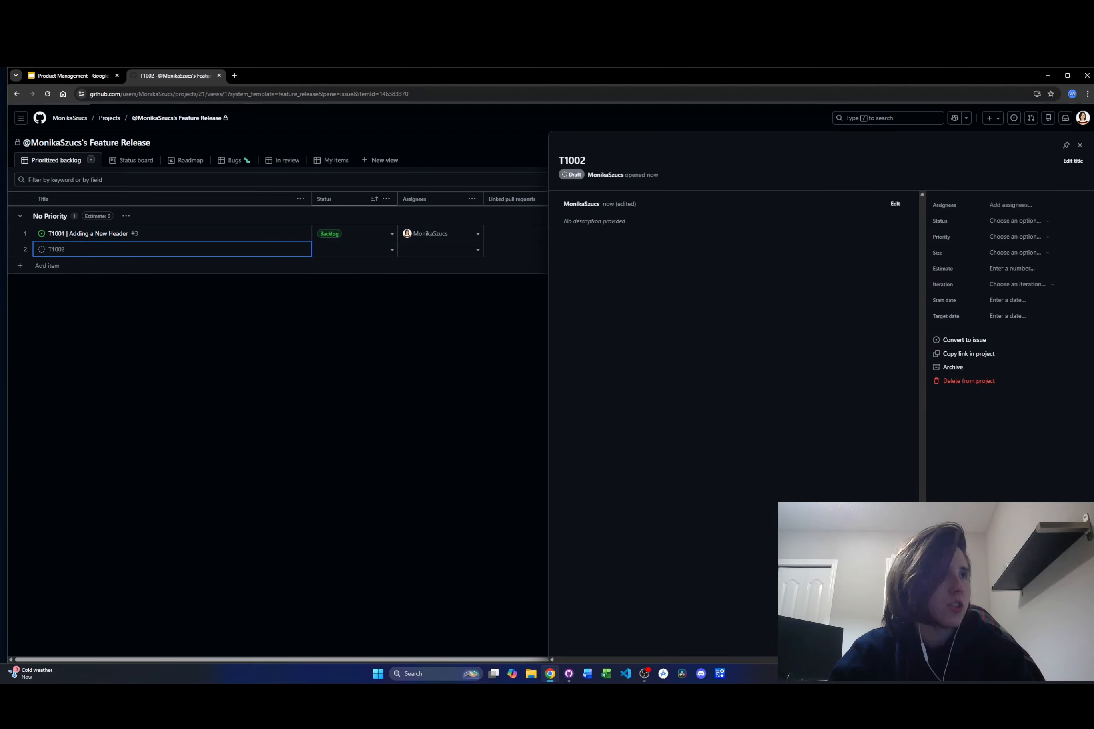
click(1071, 162)
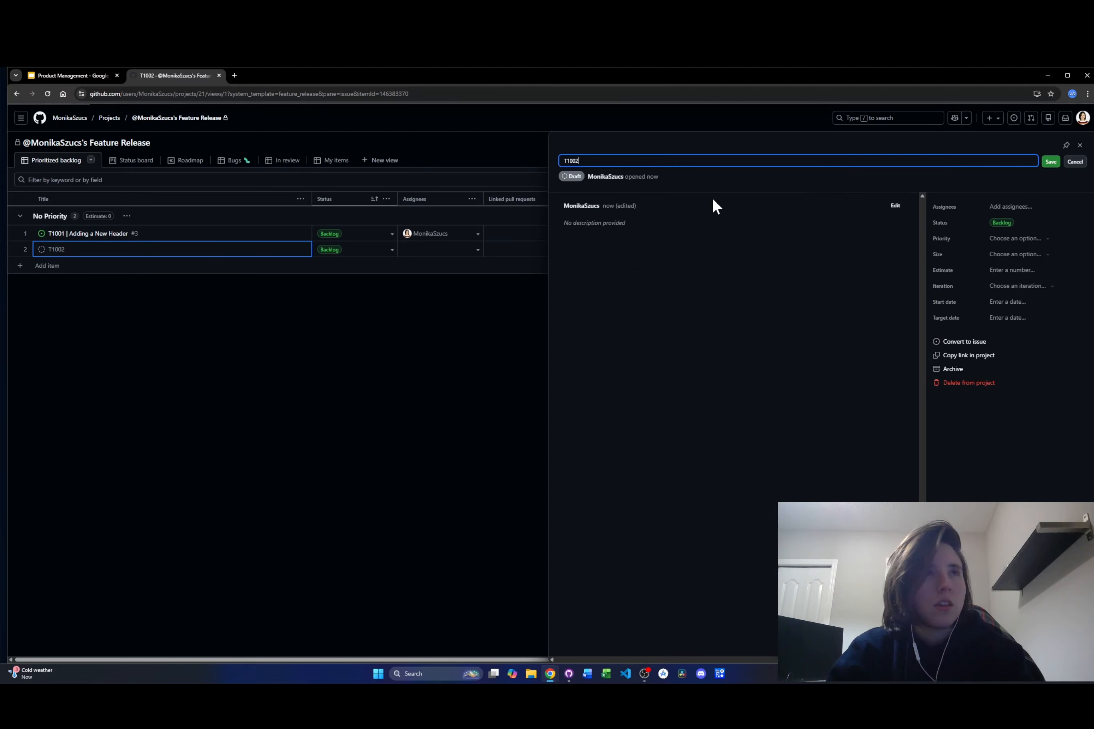
text(| Fix)
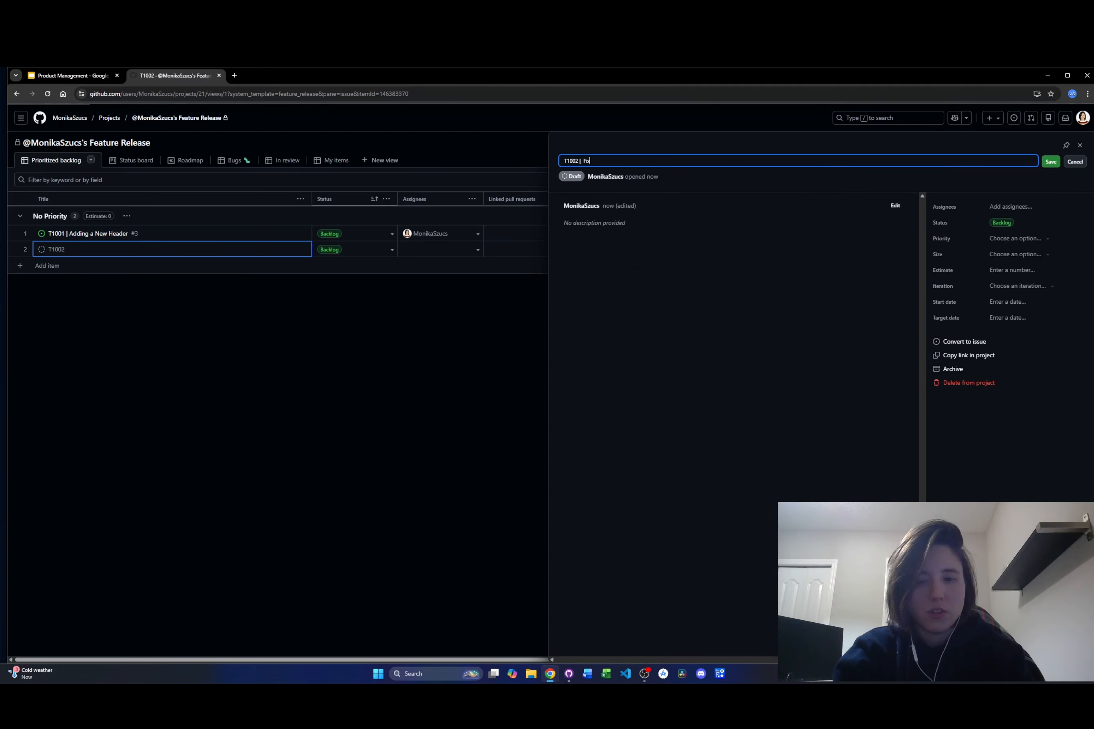
text(ing Footer)
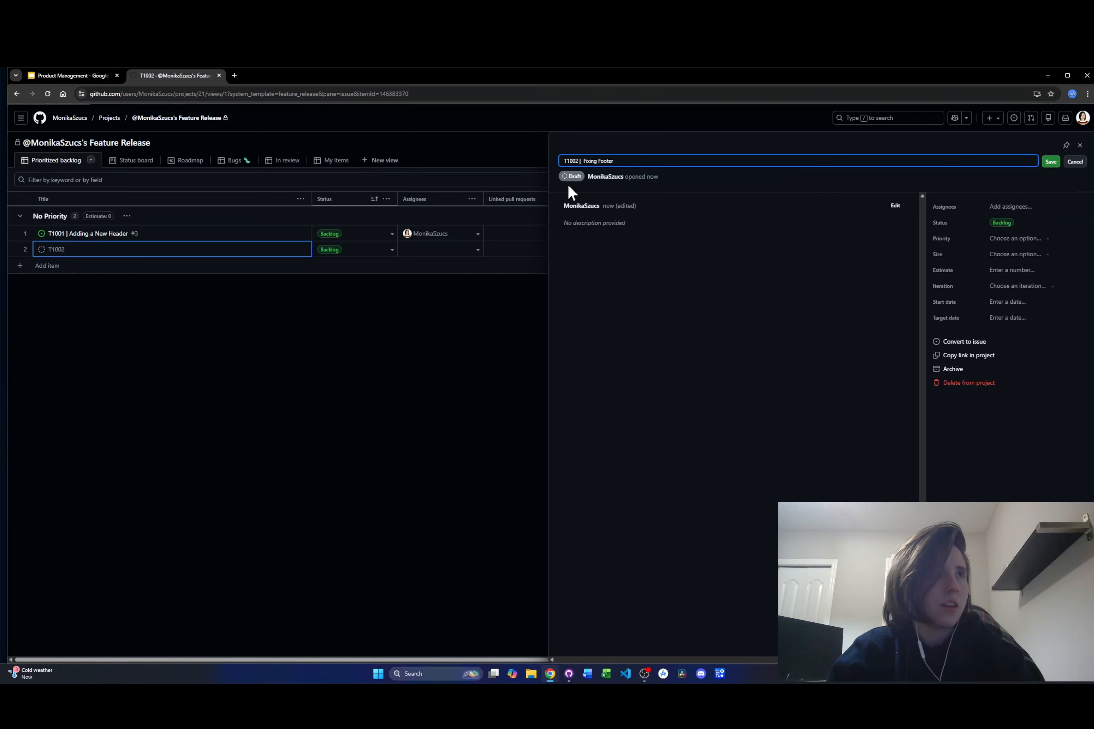
click(559, 178)
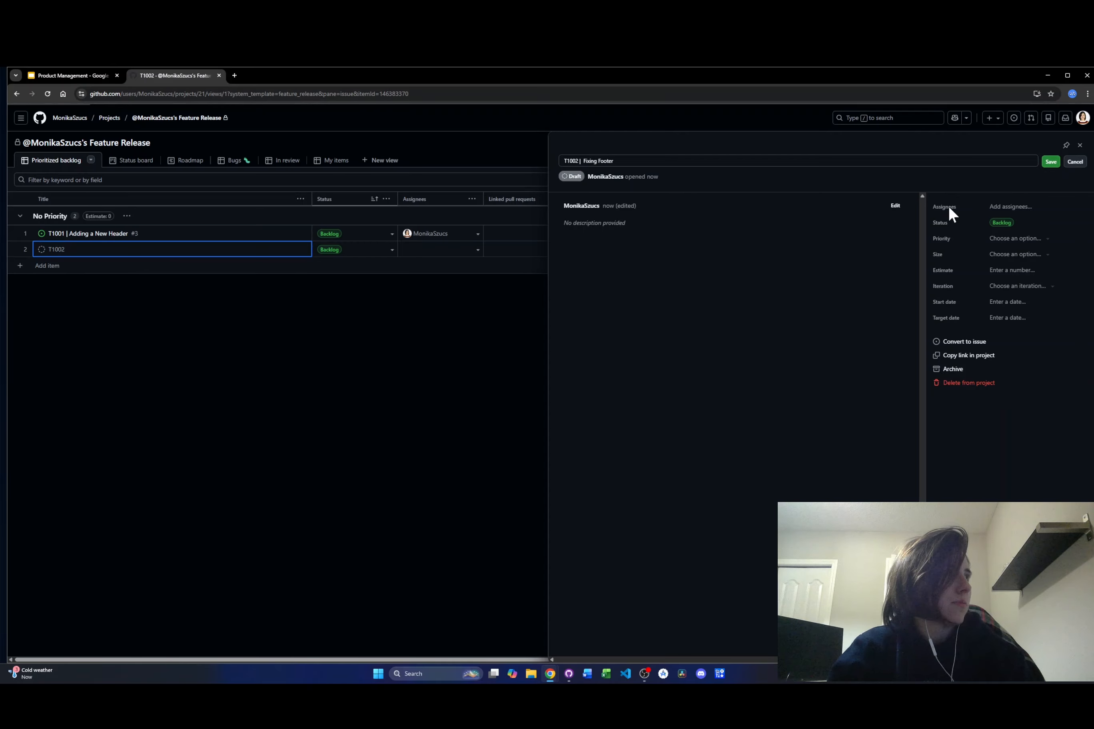
click(1051, 161)
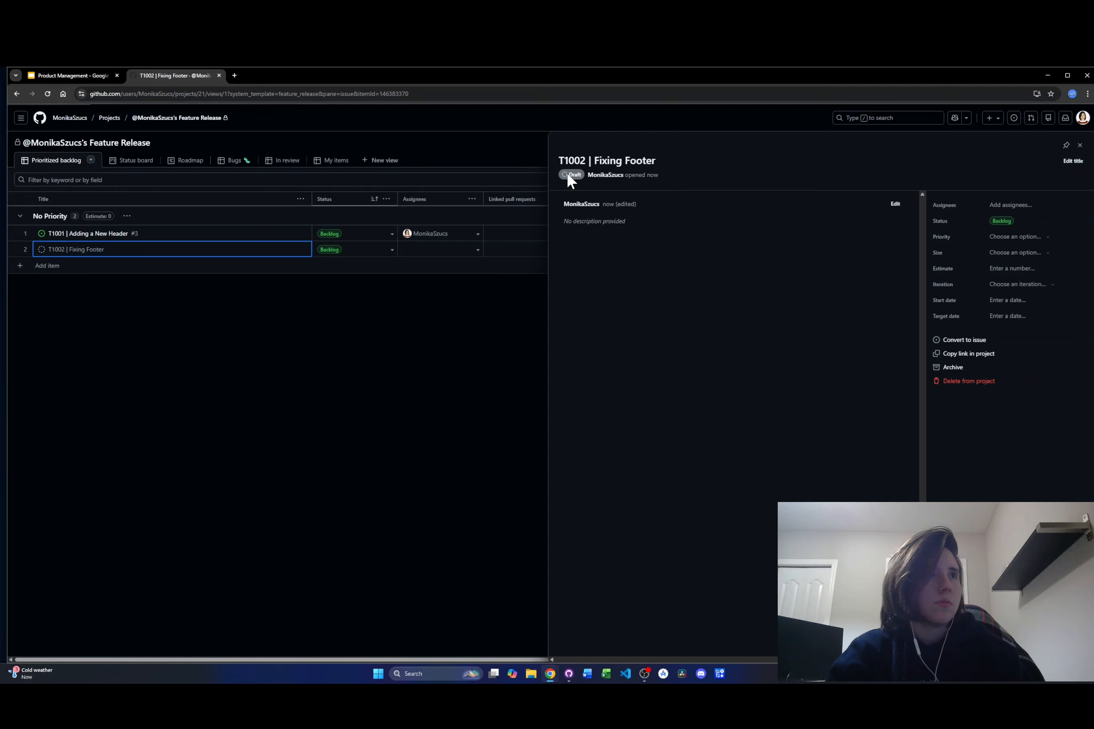
Step: Convert the "T1002 | Fixing Footer" draft to an issue in the account's profile repository and close its details
click(983, 340)
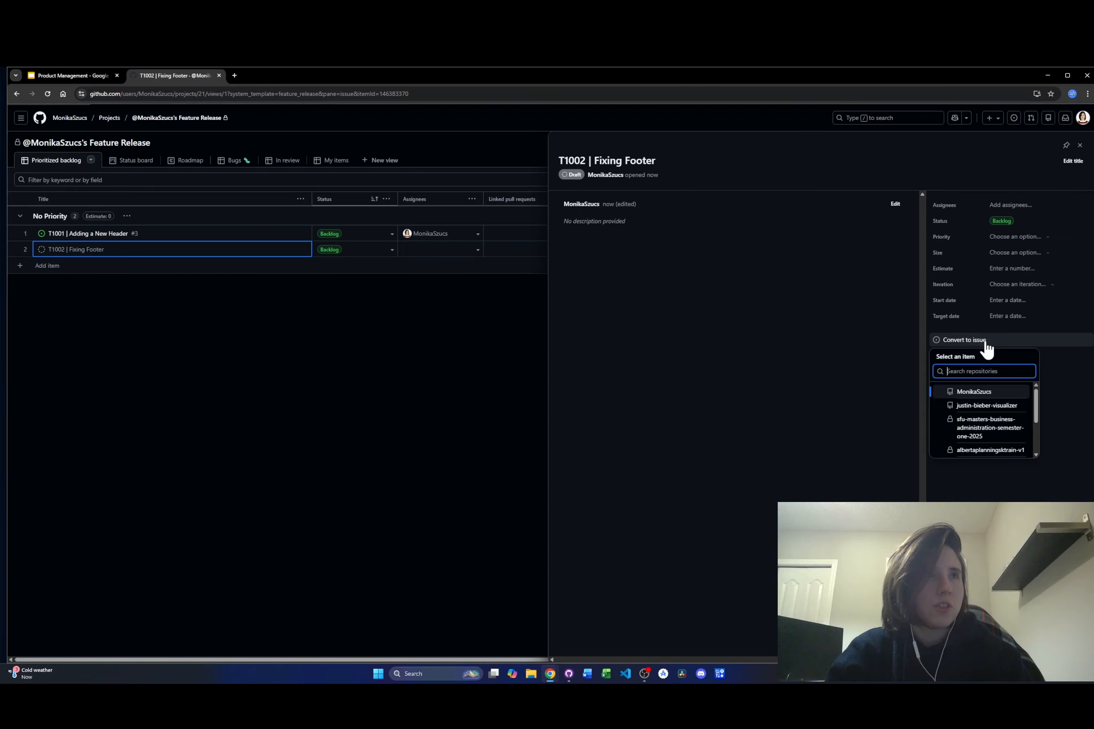
click(990, 393)
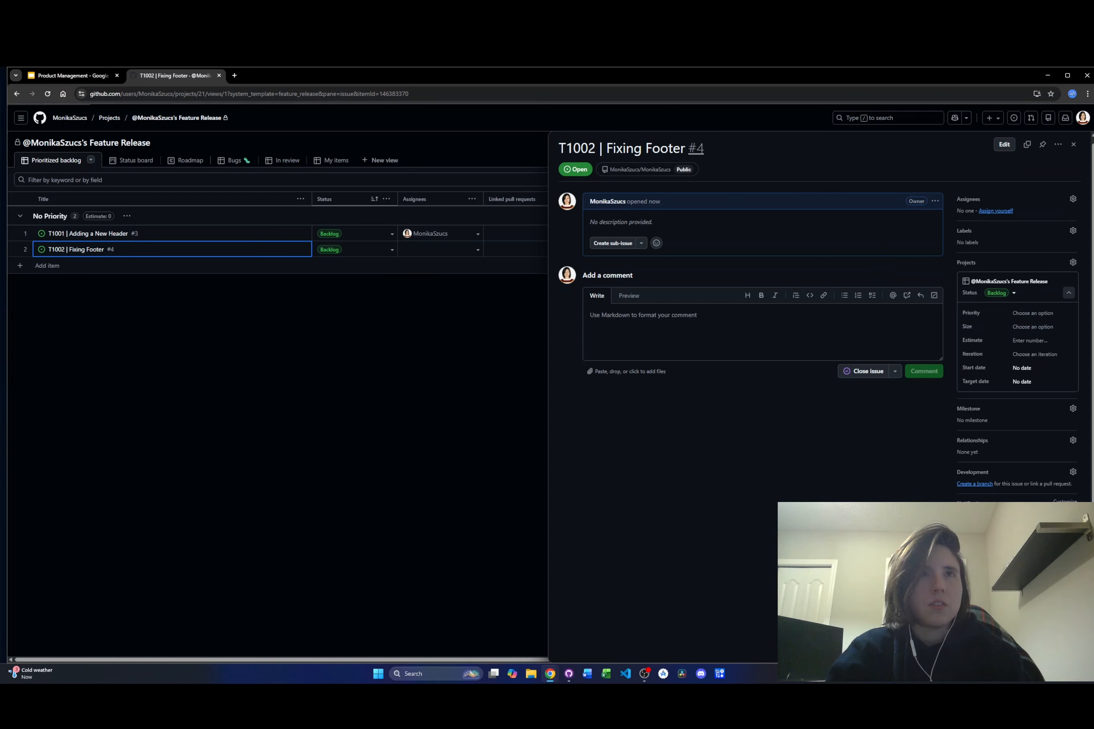
click(1073, 145)
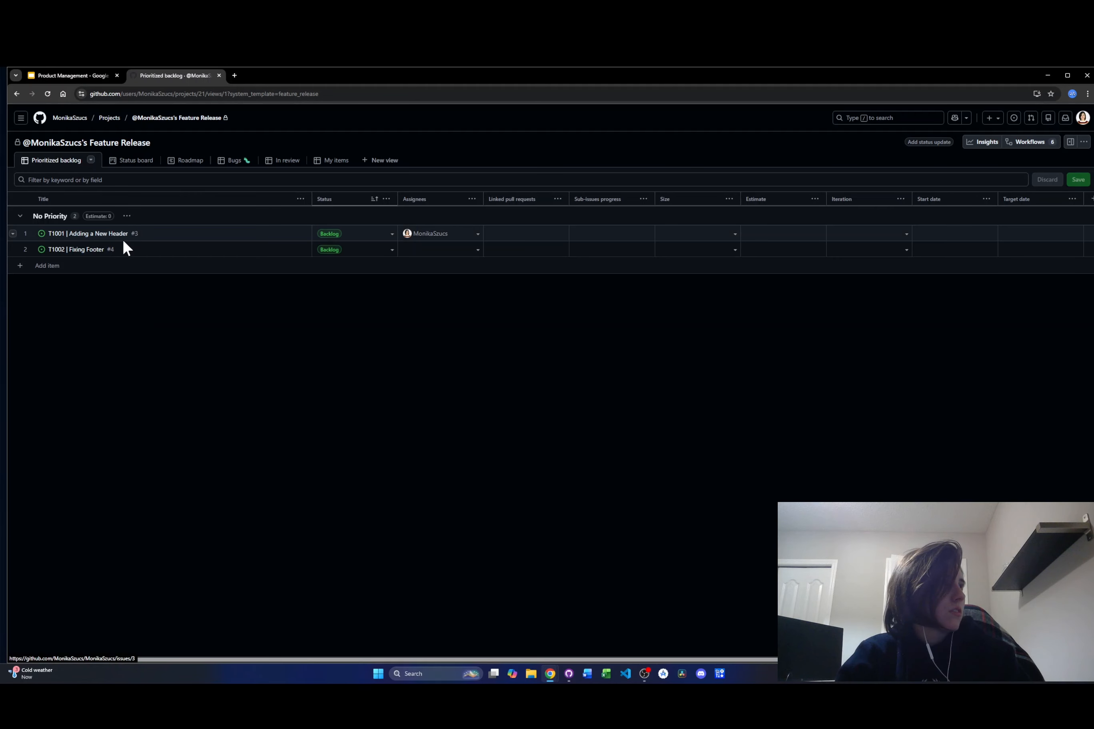
Step: On the Status board, move T1001 from Backlog to Done and T1002 from Backlog to In progress
click(131, 160)
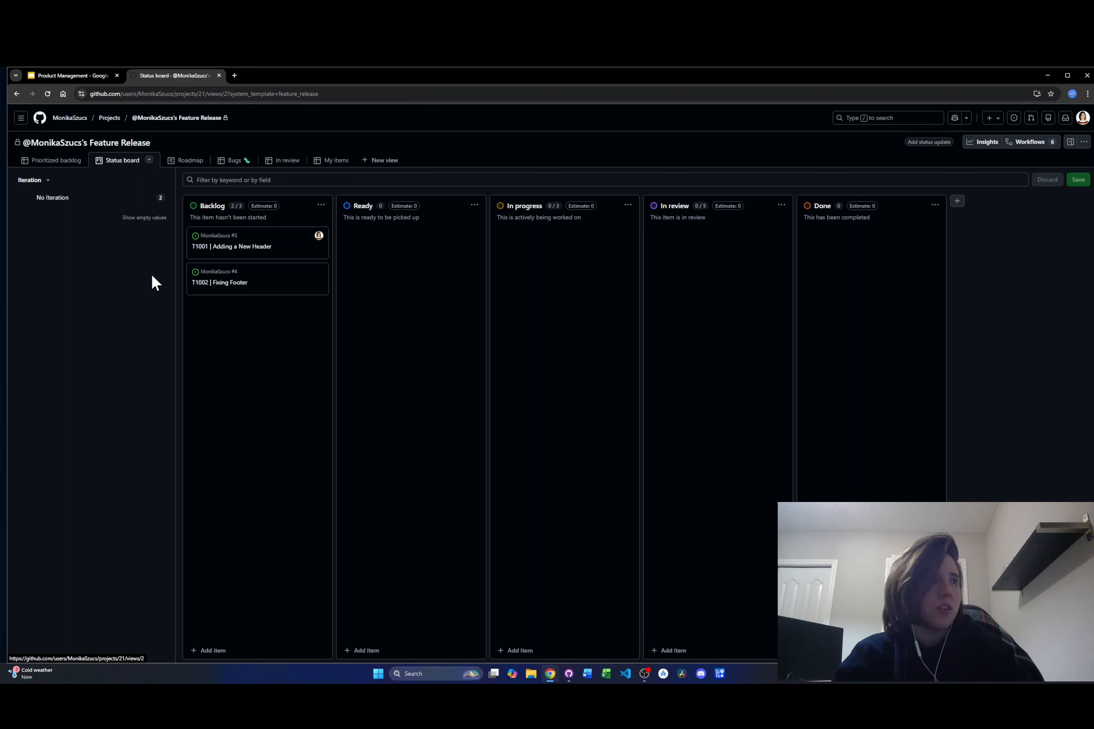
drag(251, 245, 737, 250)
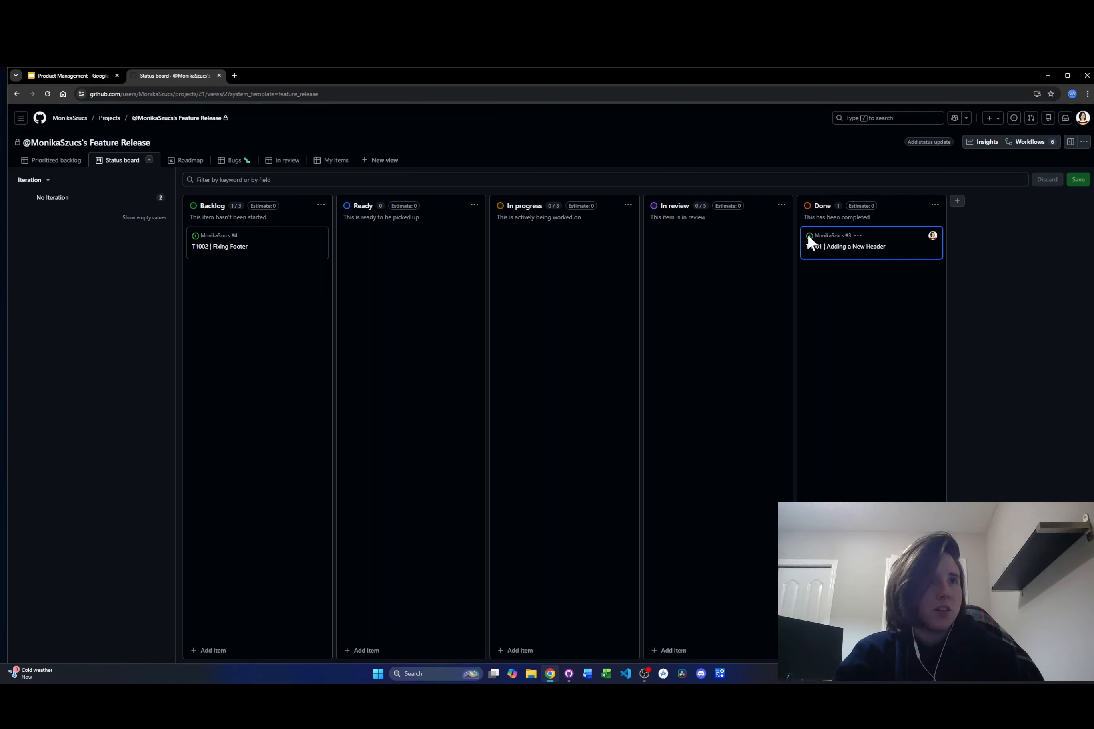
drag(288, 239, 567, 245)
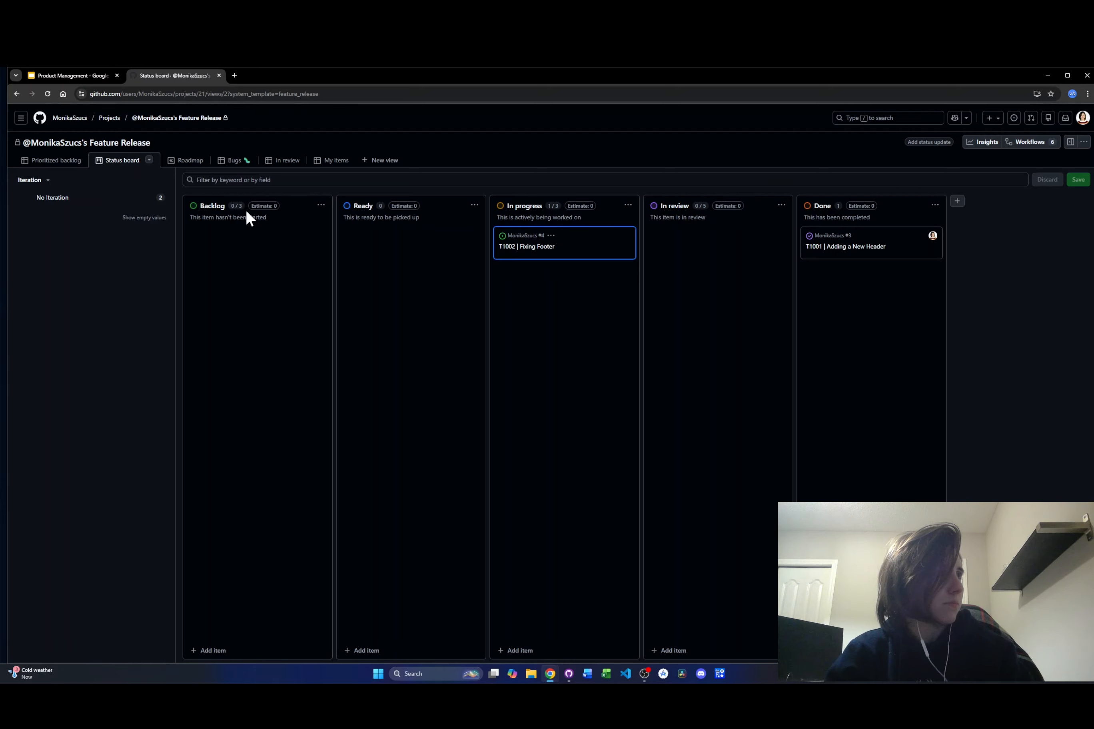
Step: Look through the Feature Release project's Roadmap, Bugs, In review and My items views
click(186, 163)
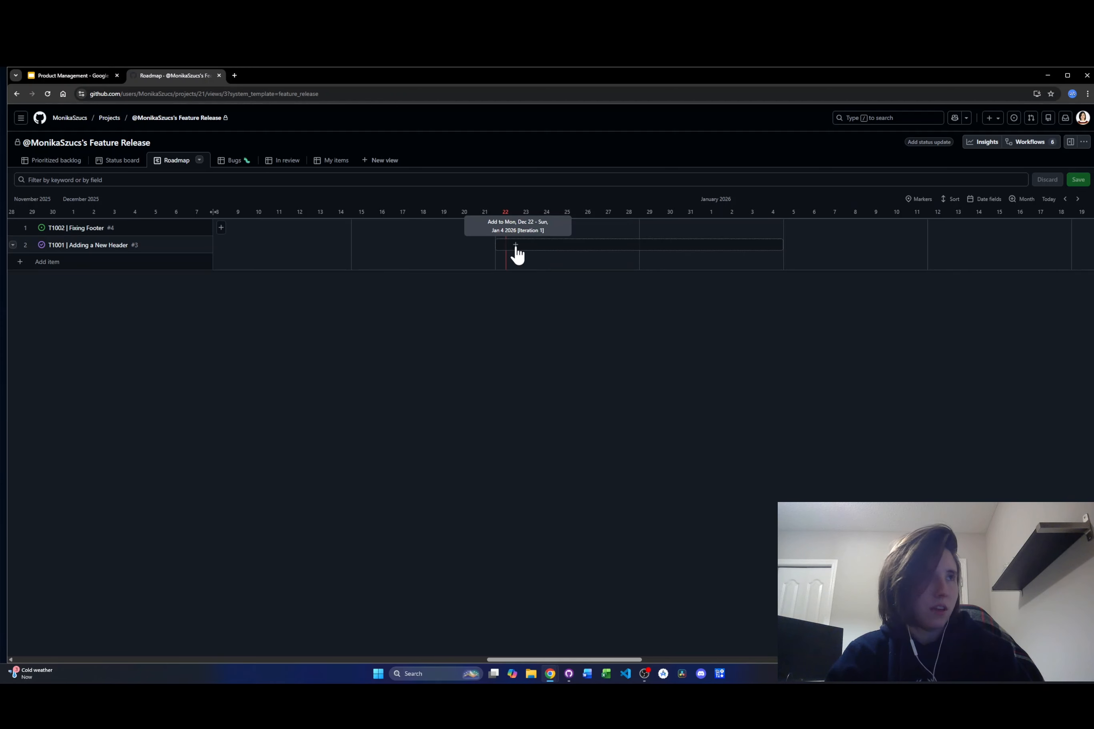
click(230, 163)
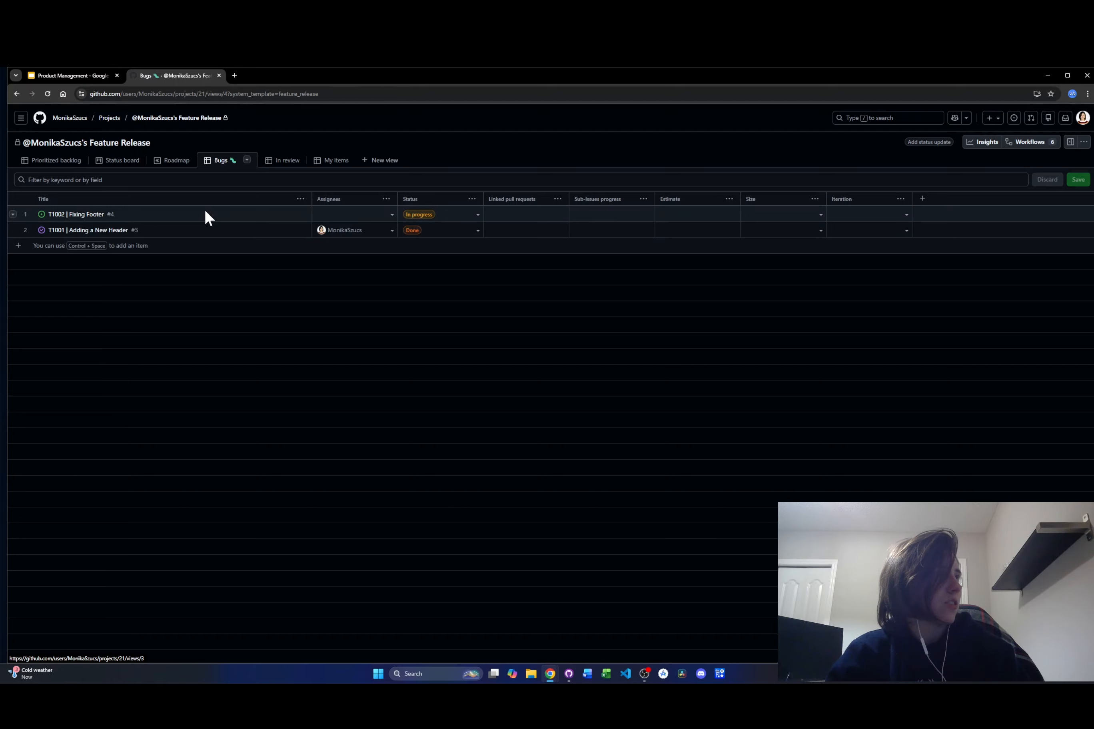
click(273, 166)
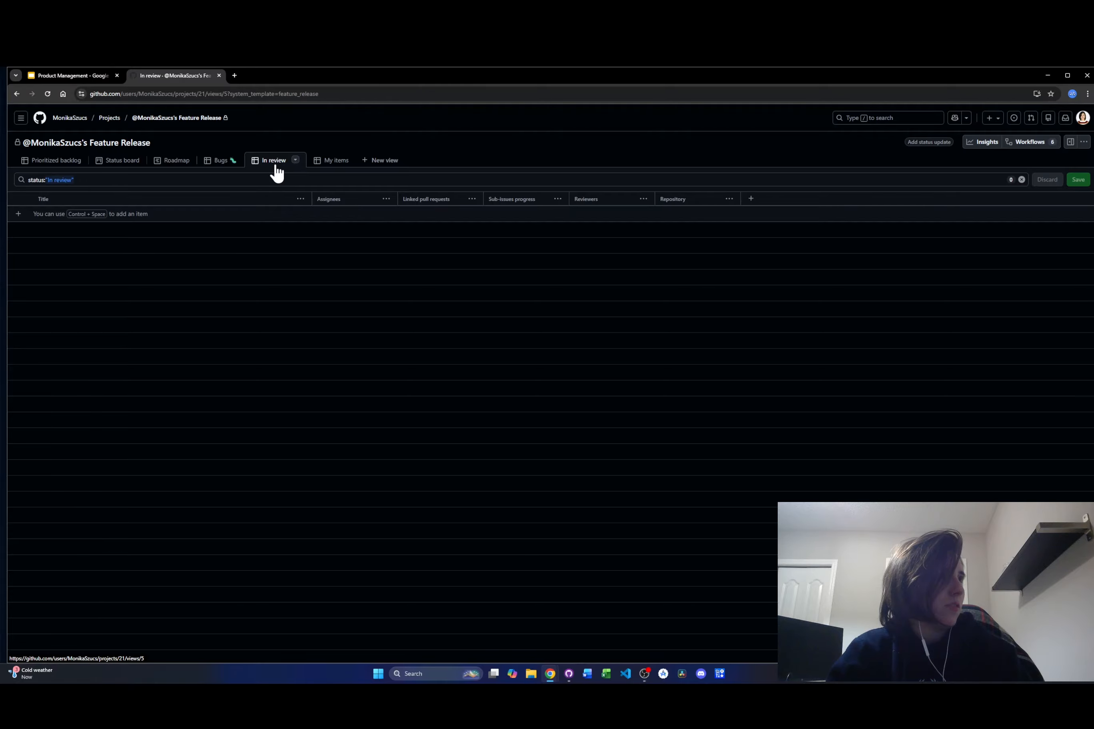
click(326, 162)
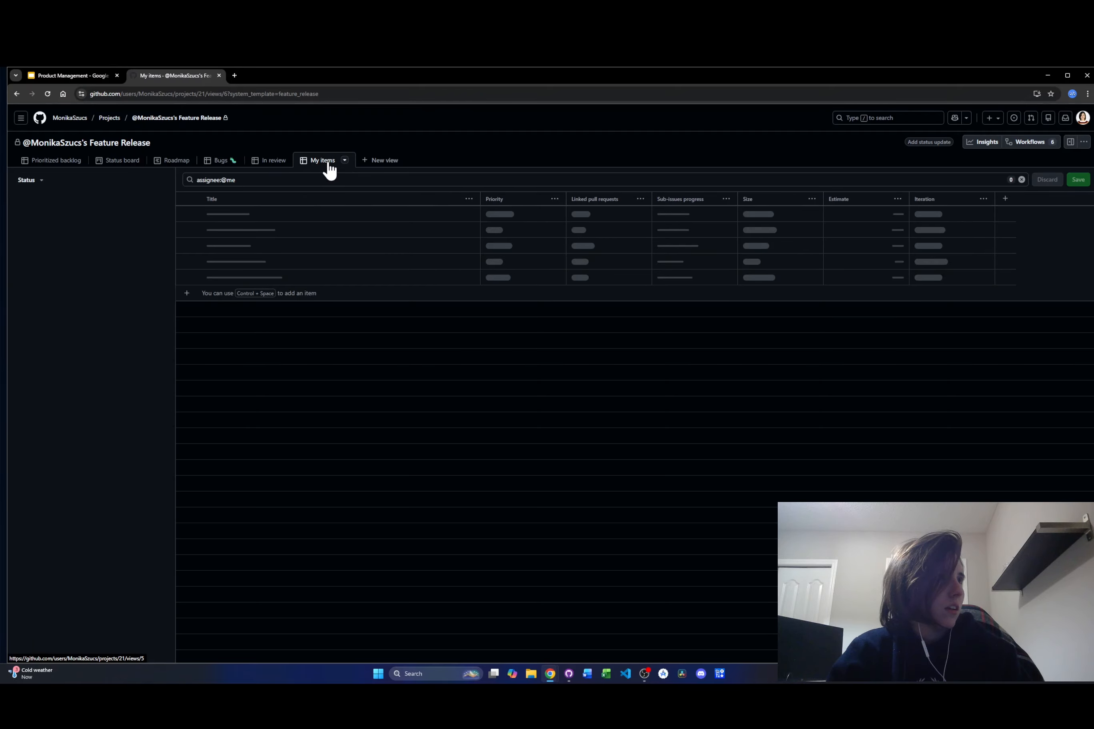
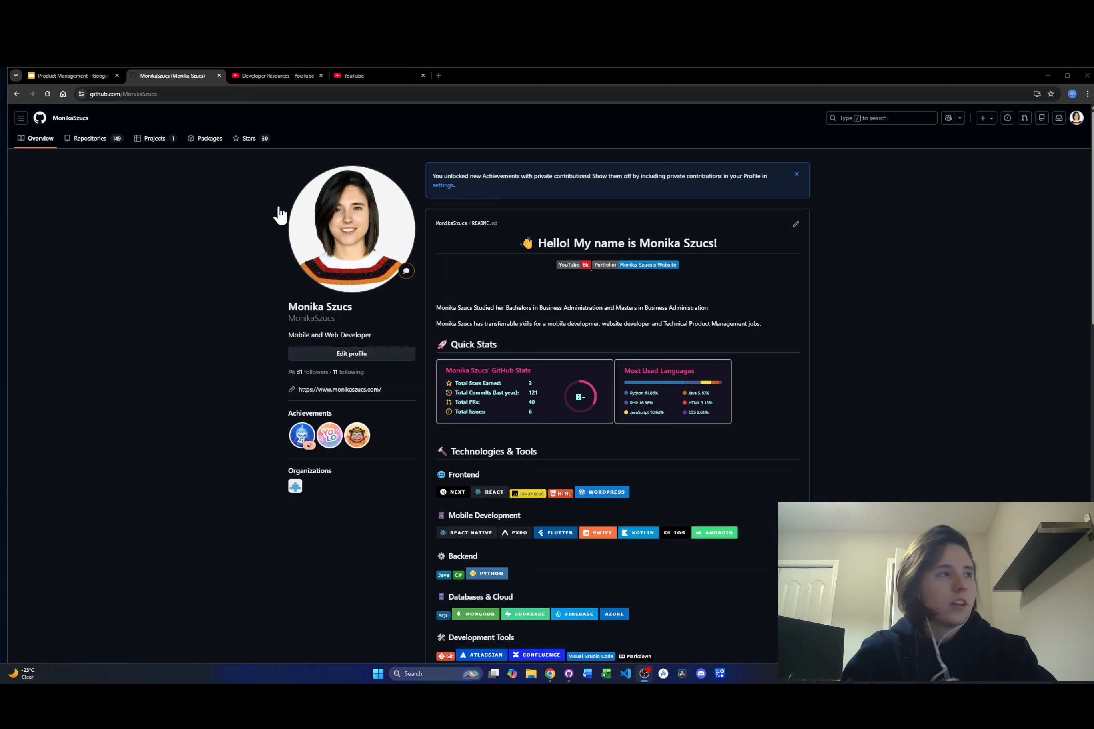
Step: Start a new project from the profile's projects list, check the Bug Tracker slide, and choose the Bug tracker template
click(147, 141)
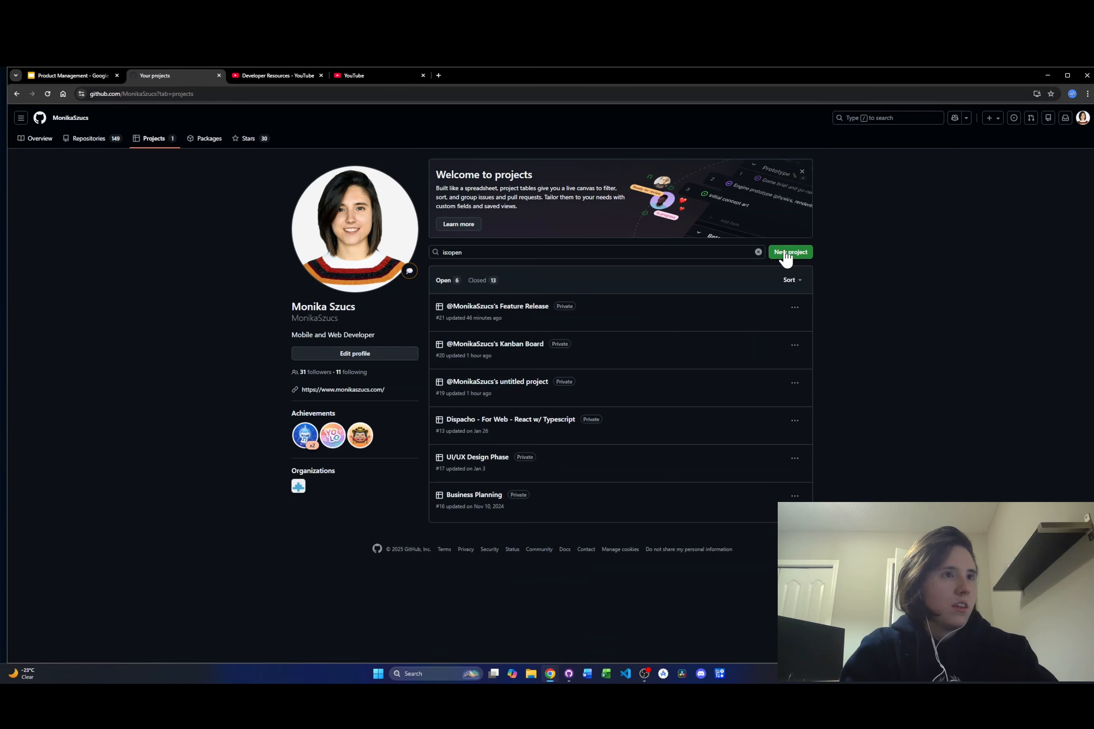
click(795, 249)
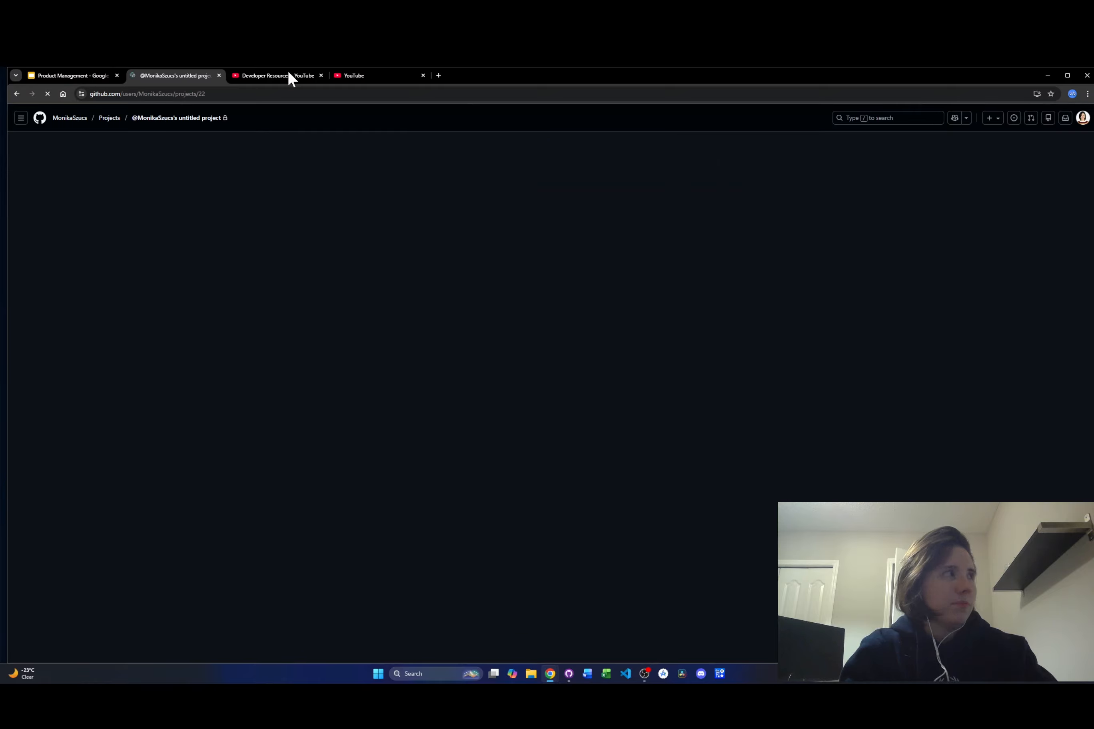
click(98, 75)
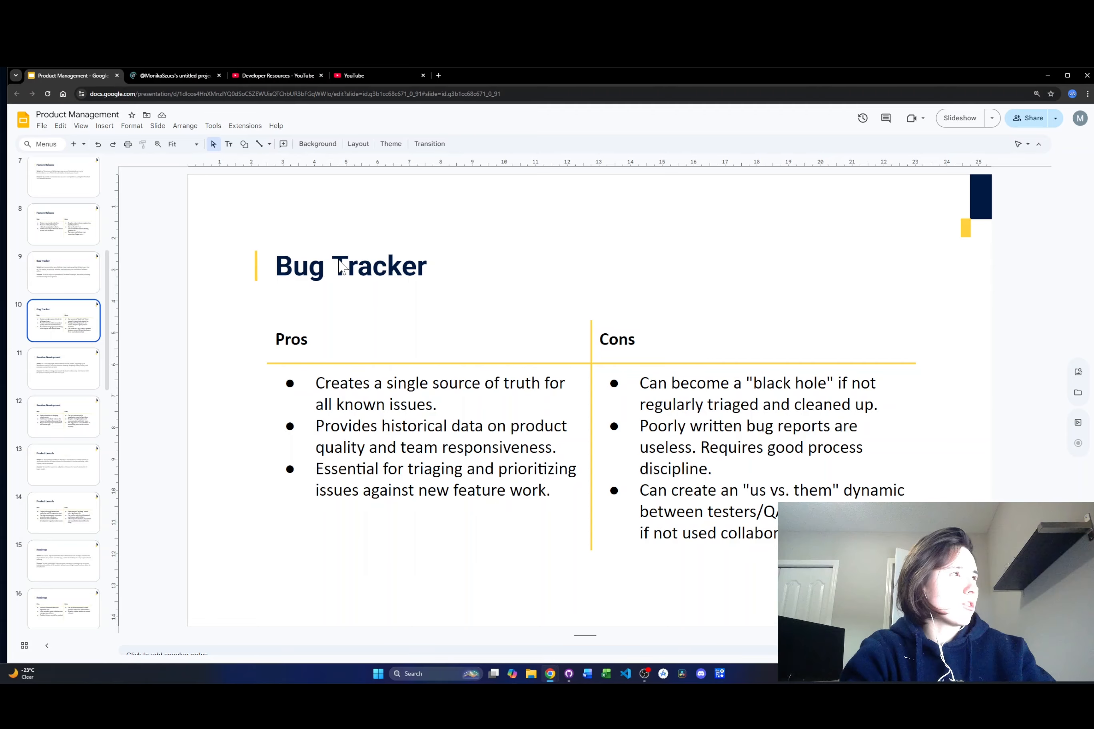
click(165, 74)
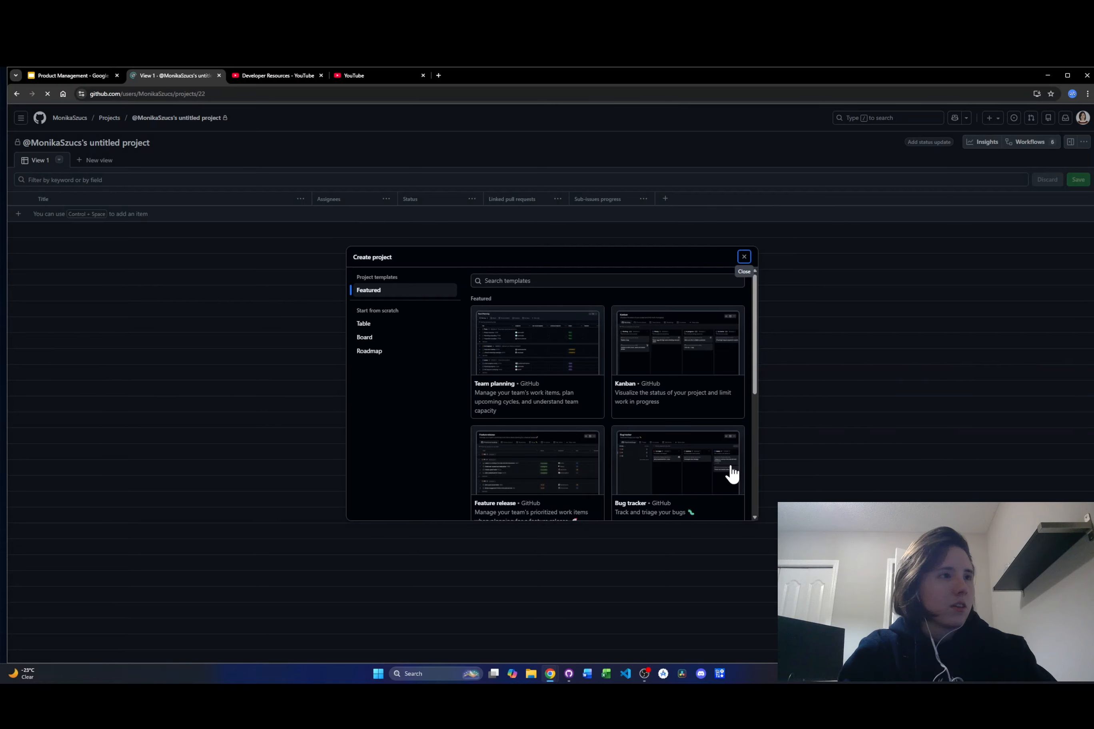
scroll(638, 415, down, 3)
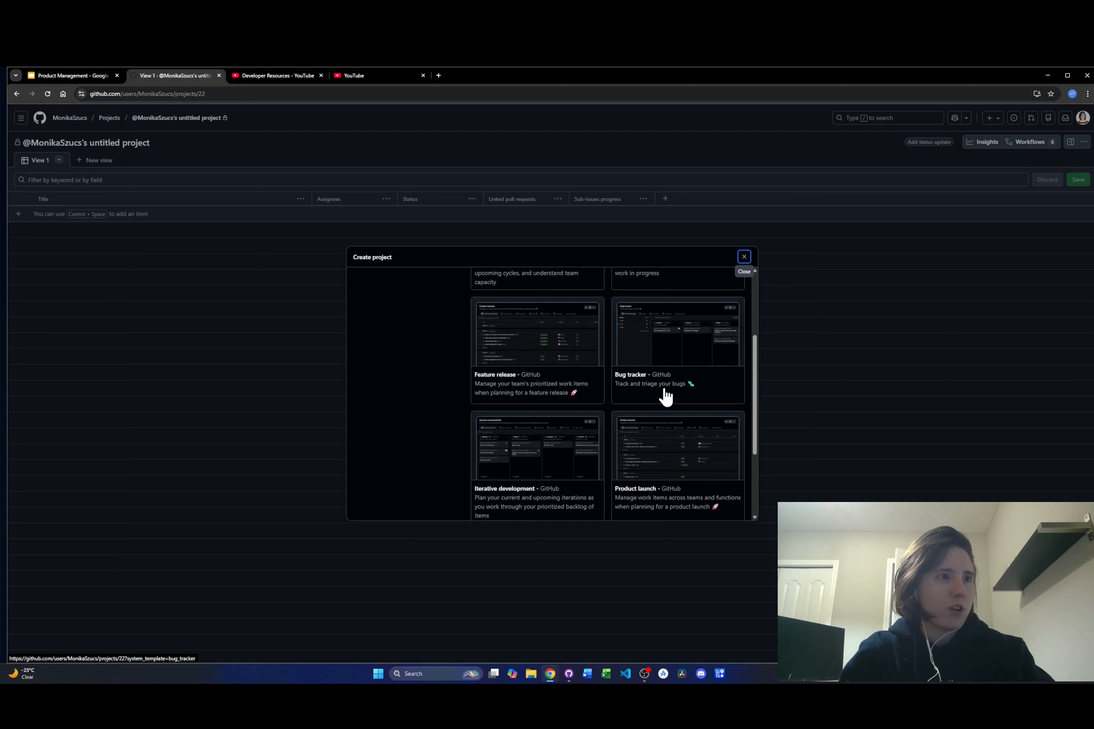
click(685, 361)
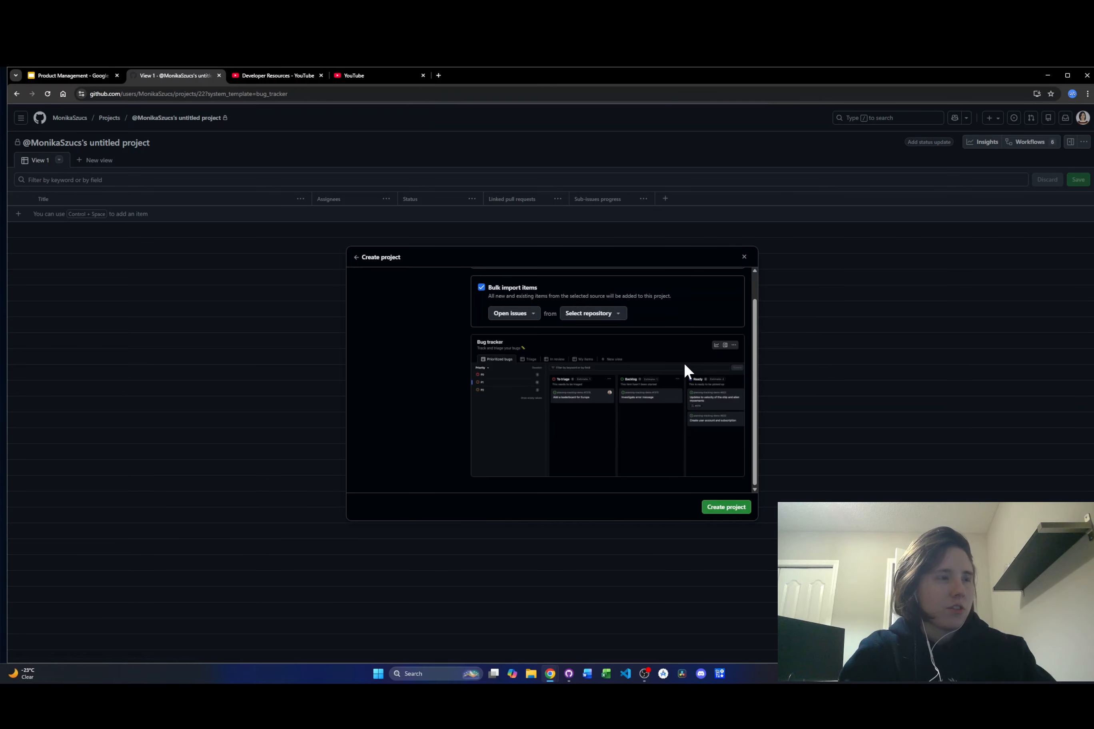
Step: Replace "untitled project" in the project name with "Bug Tracker" and create the project
scroll(578, 301, up, 1)
drag(563, 292, 523, 292)
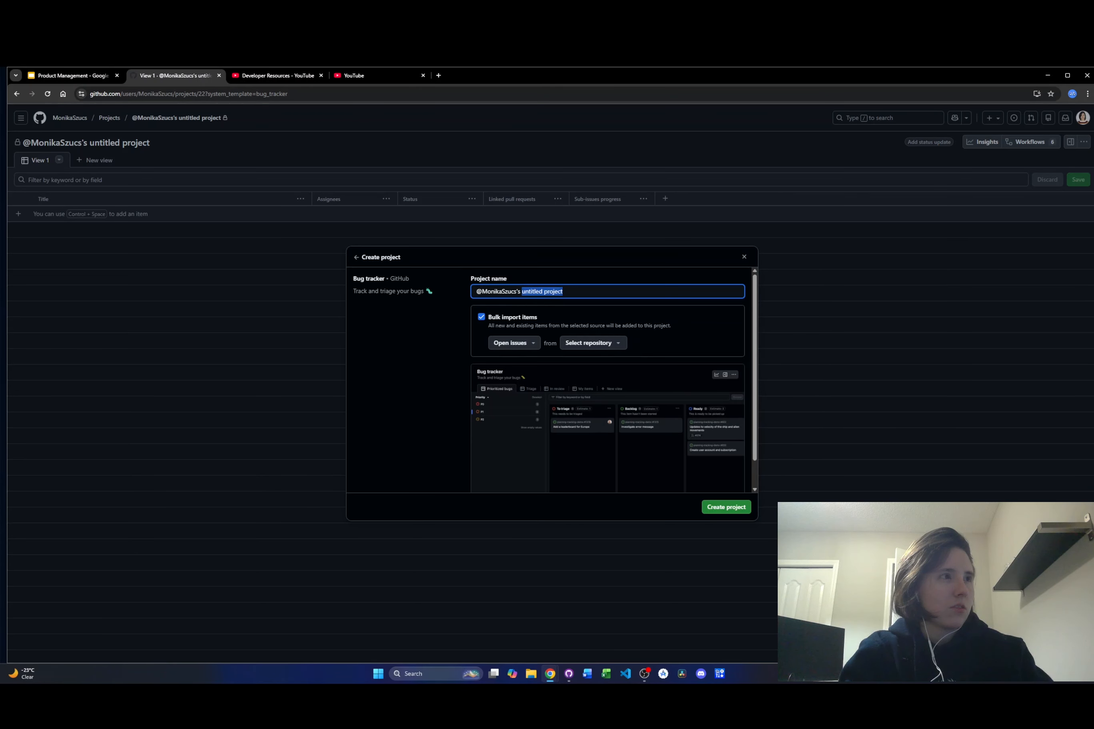
text(Bug Tracker)
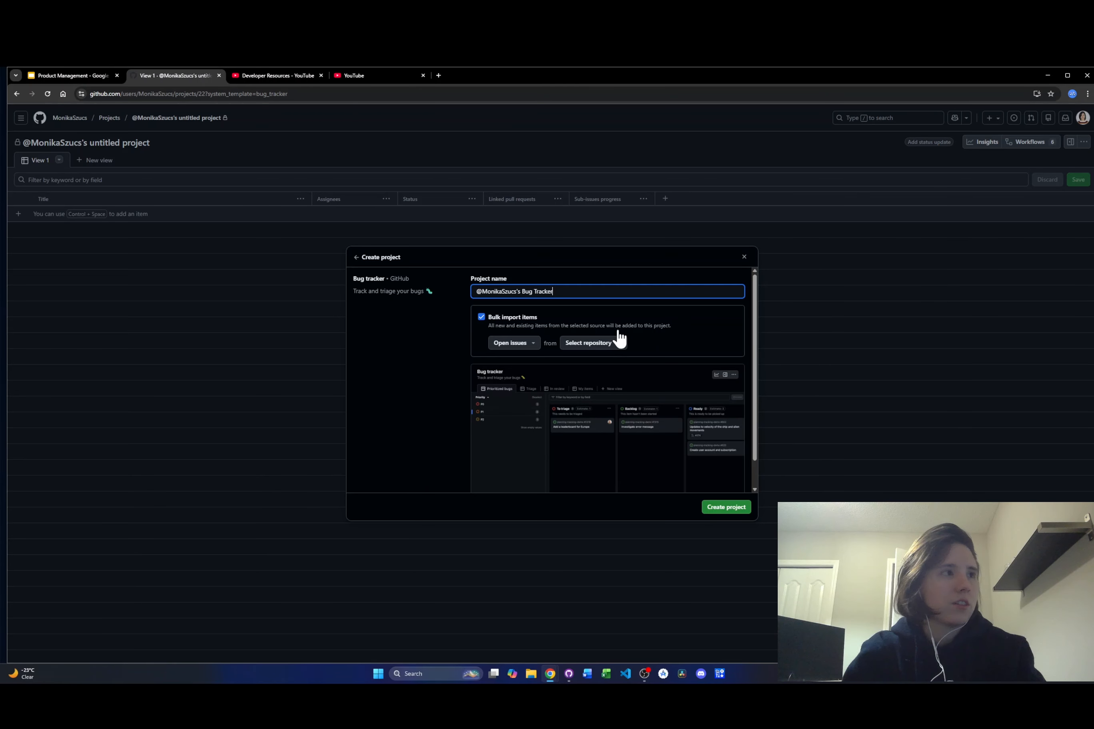
scroll(620, 339, down, 1)
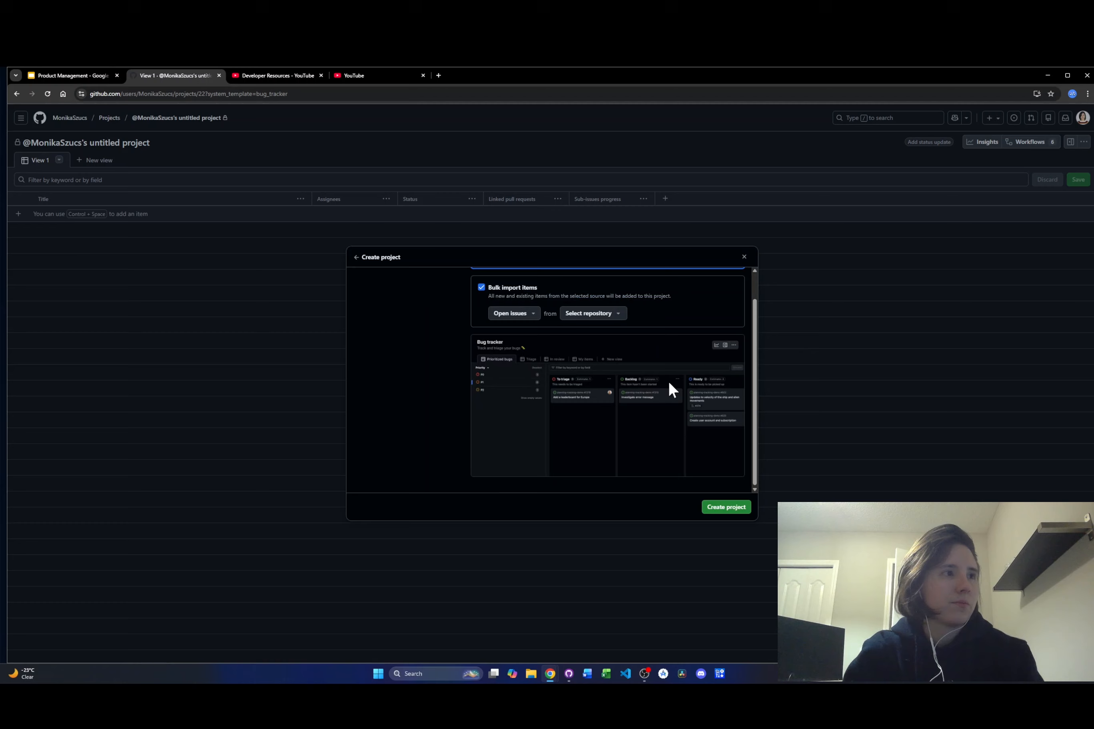
click(722, 506)
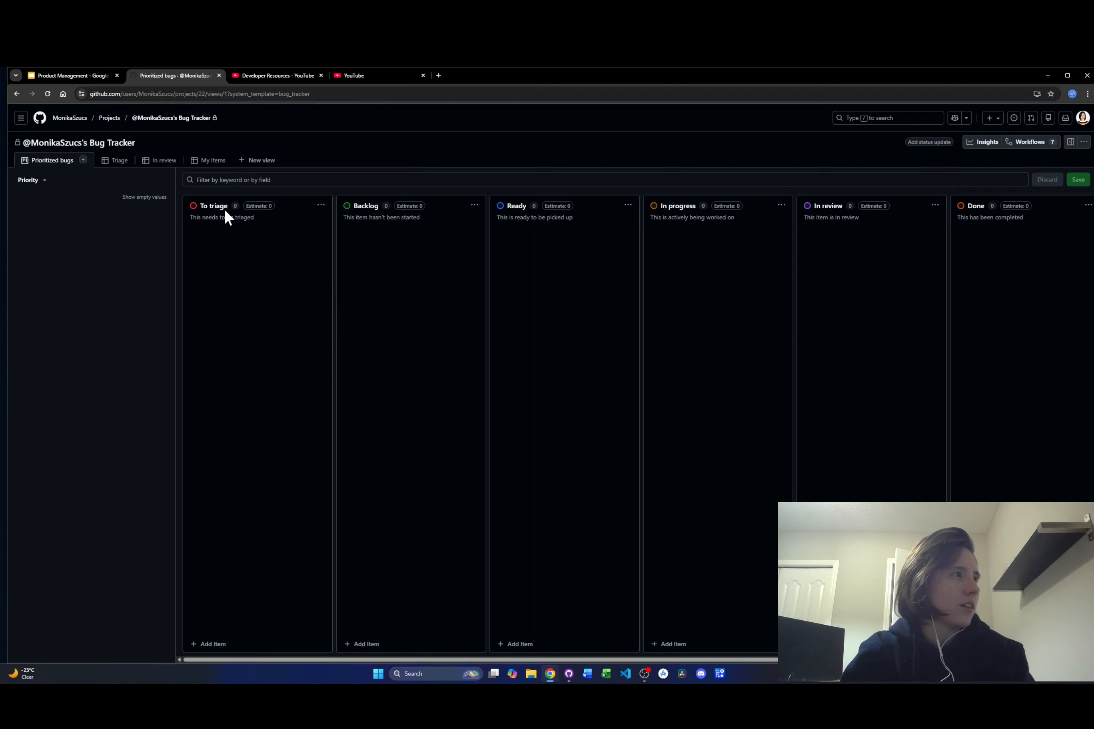
Step: Read the To triage and Ready column descriptions and search Google for "defintion triage" in a separate page
drag(205, 218, 277, 226)
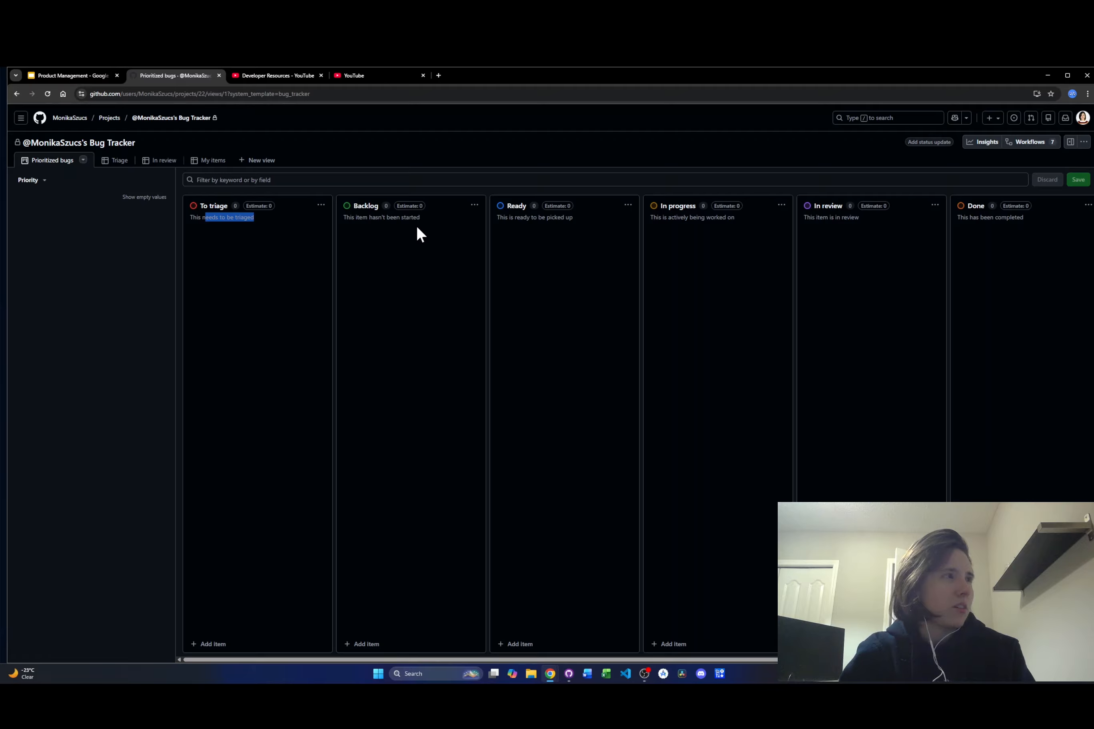
drag(513, 217, 565, 218)
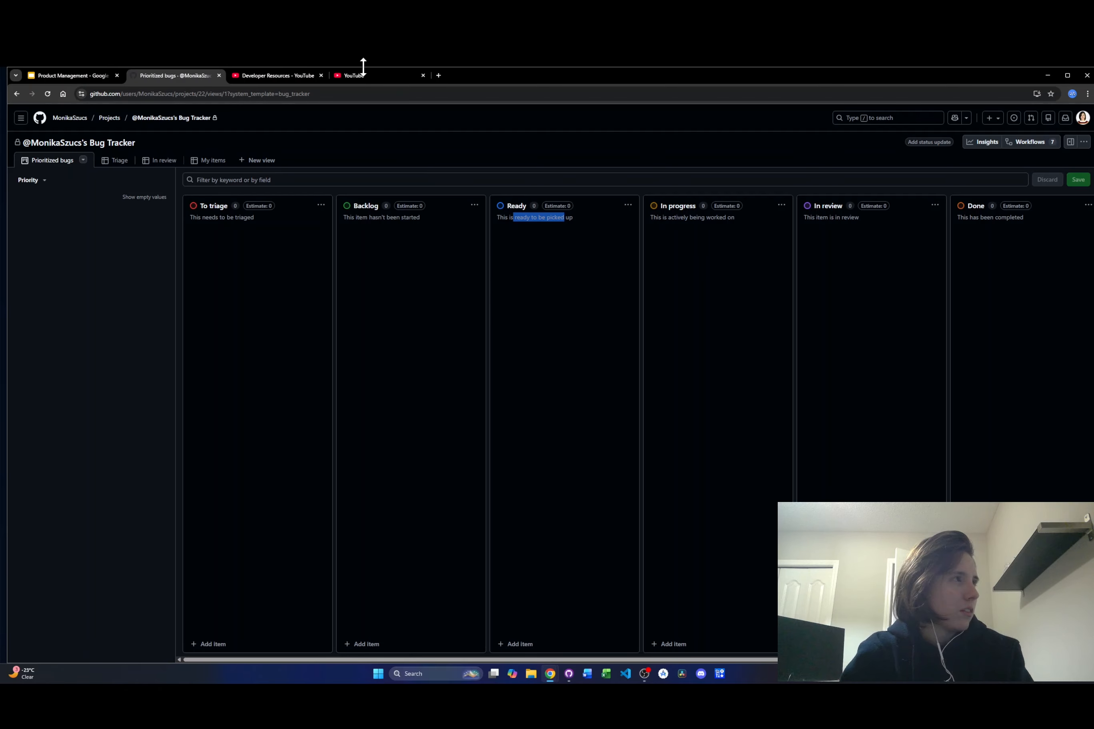
click(439, 77)
text(defin)
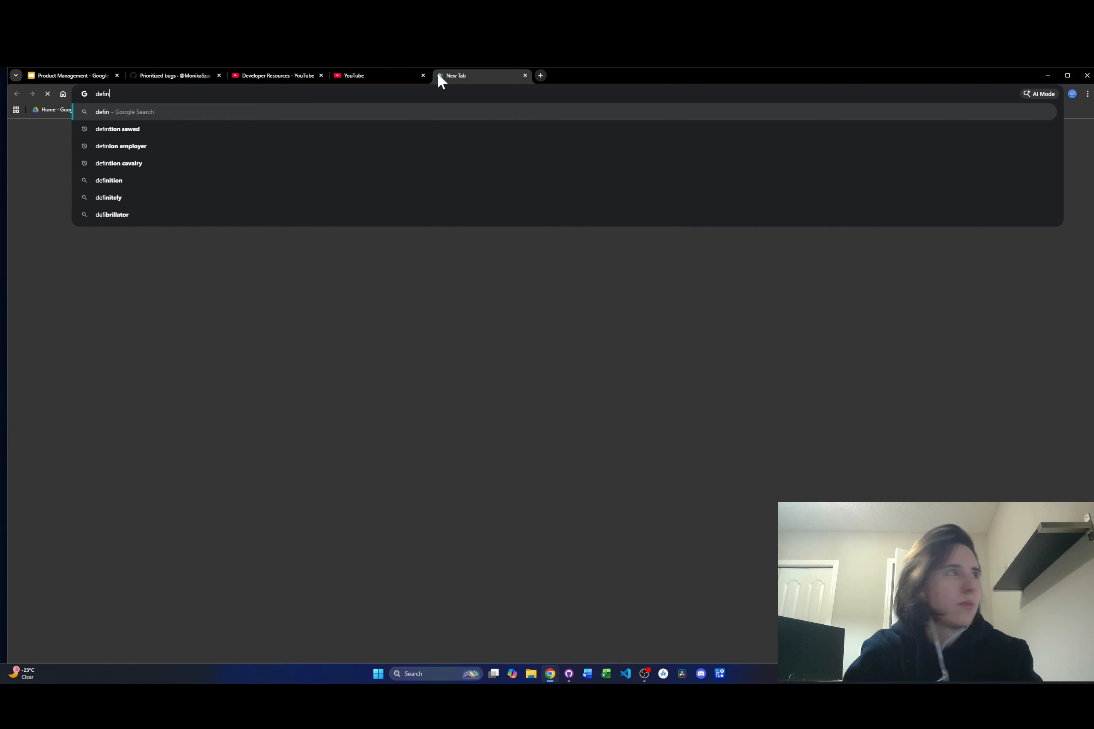
text(tion triage)
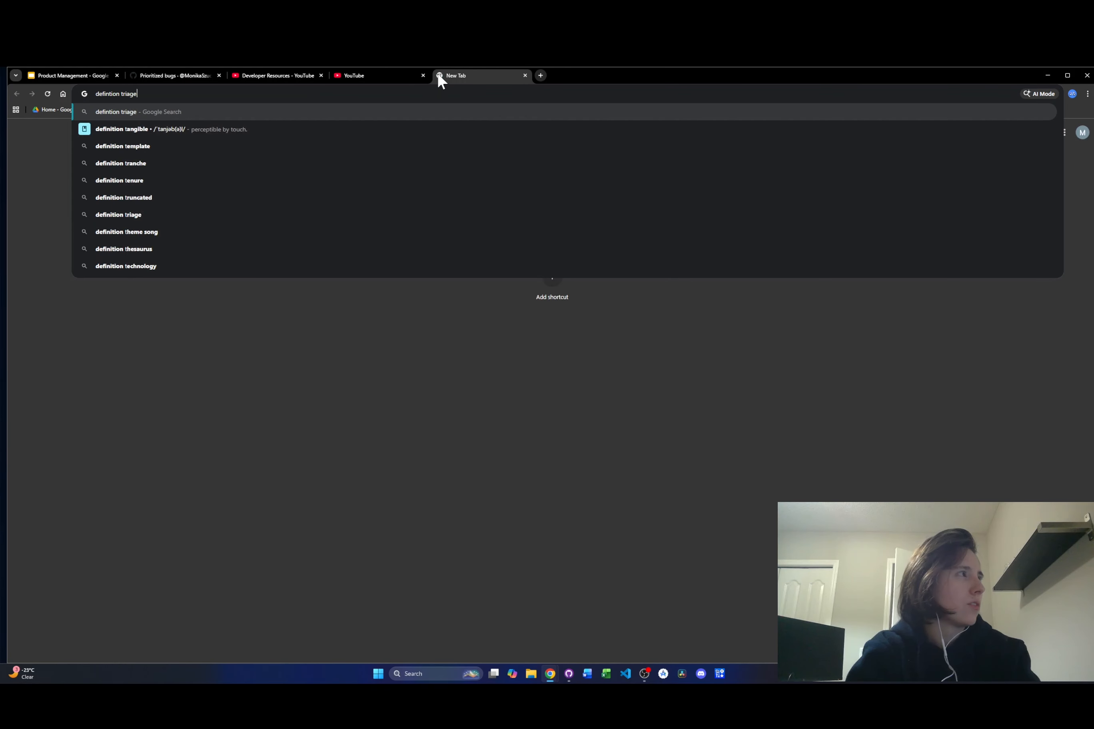
key(Return)
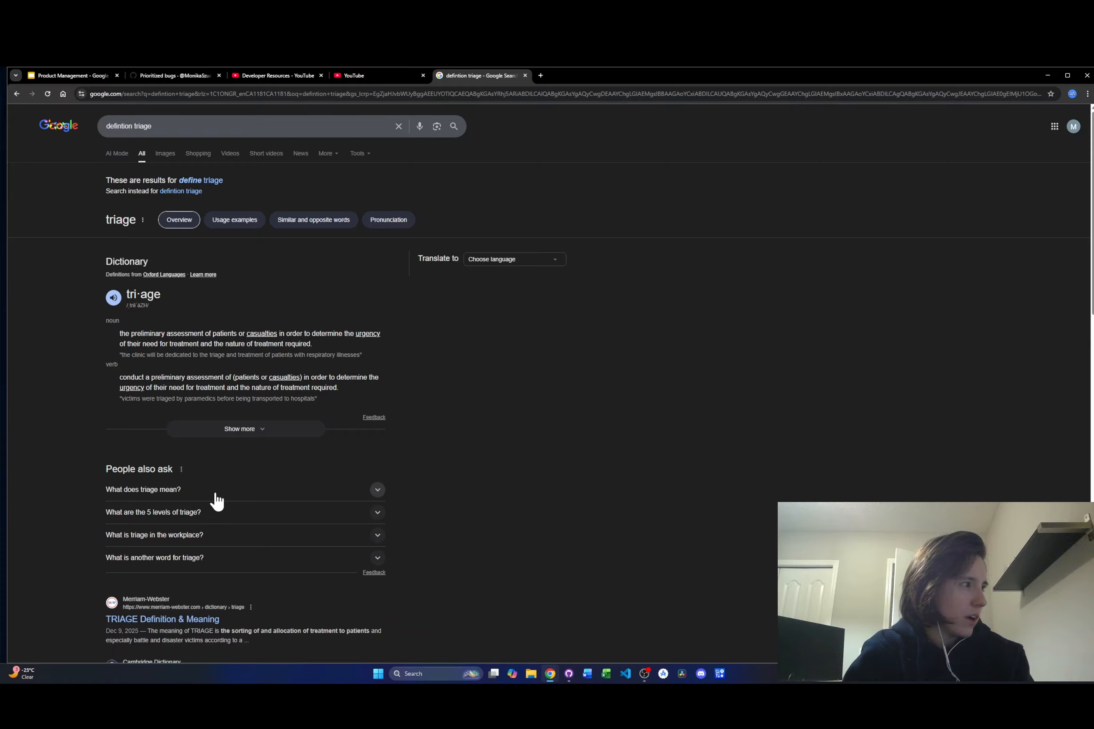
Step: Refine the Google search to "defintion triage coding" to look up the term's programming meaning
click(163, 126)
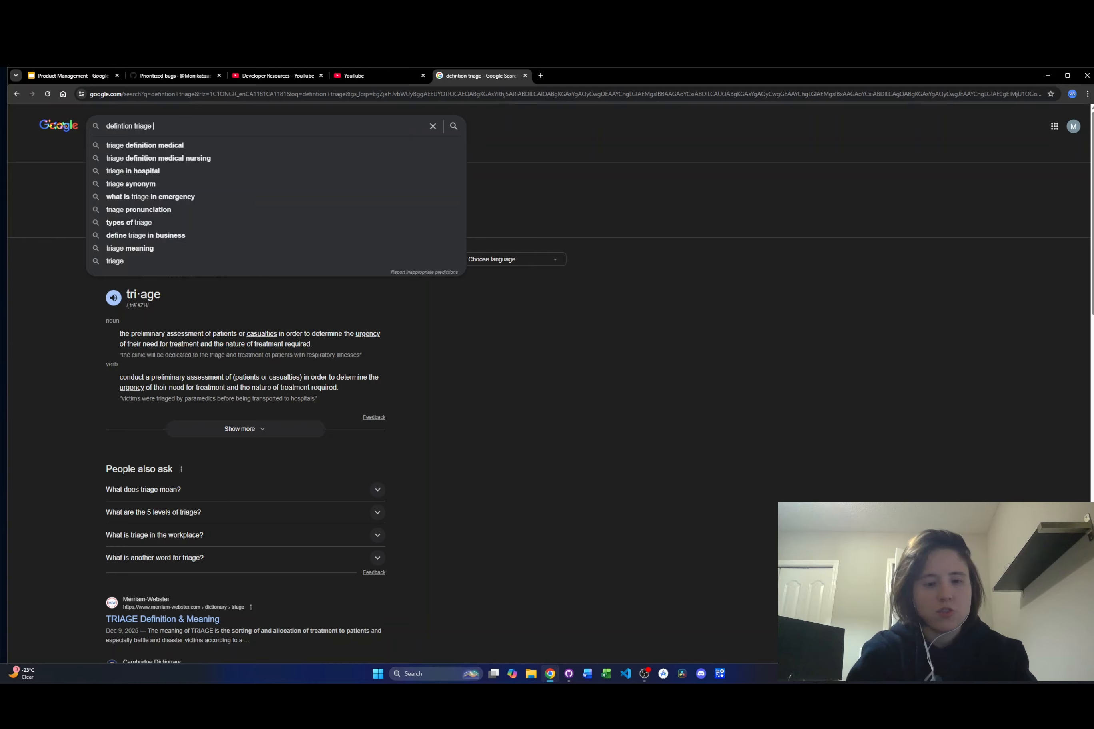
text(coding)
key(Return)
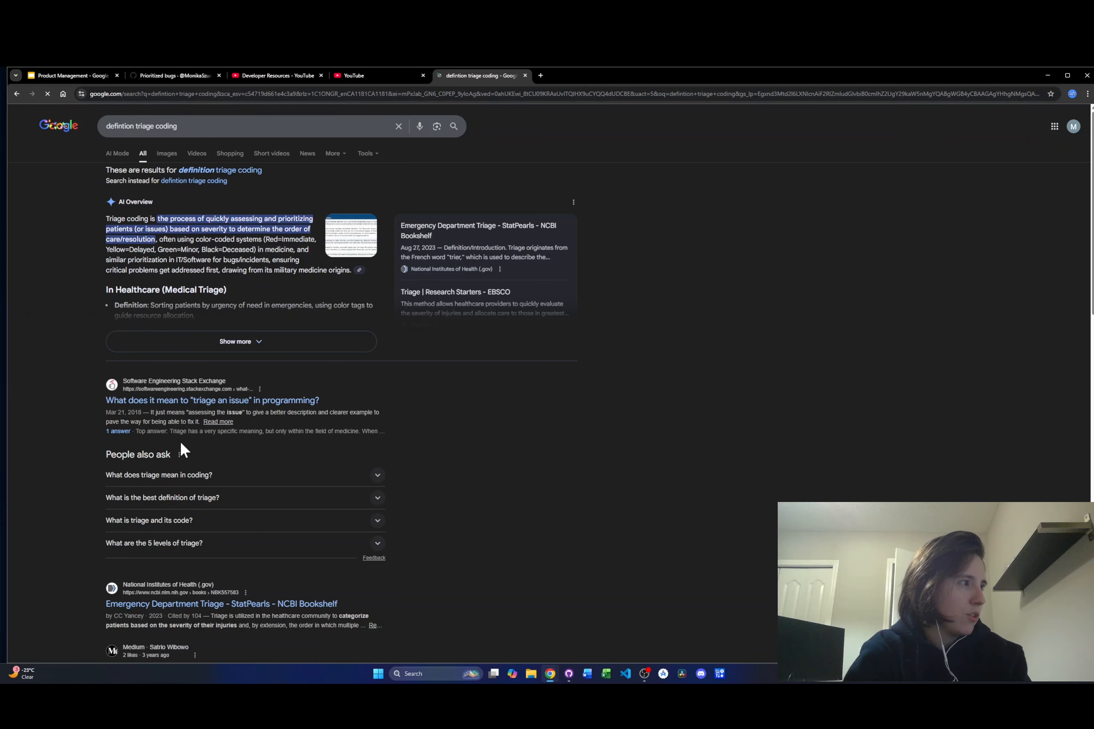
Step: Return to the Bug Tracker board in GitHub and start a To triage item titled "T1001 | Fix Header Bug"
click(184, 74)
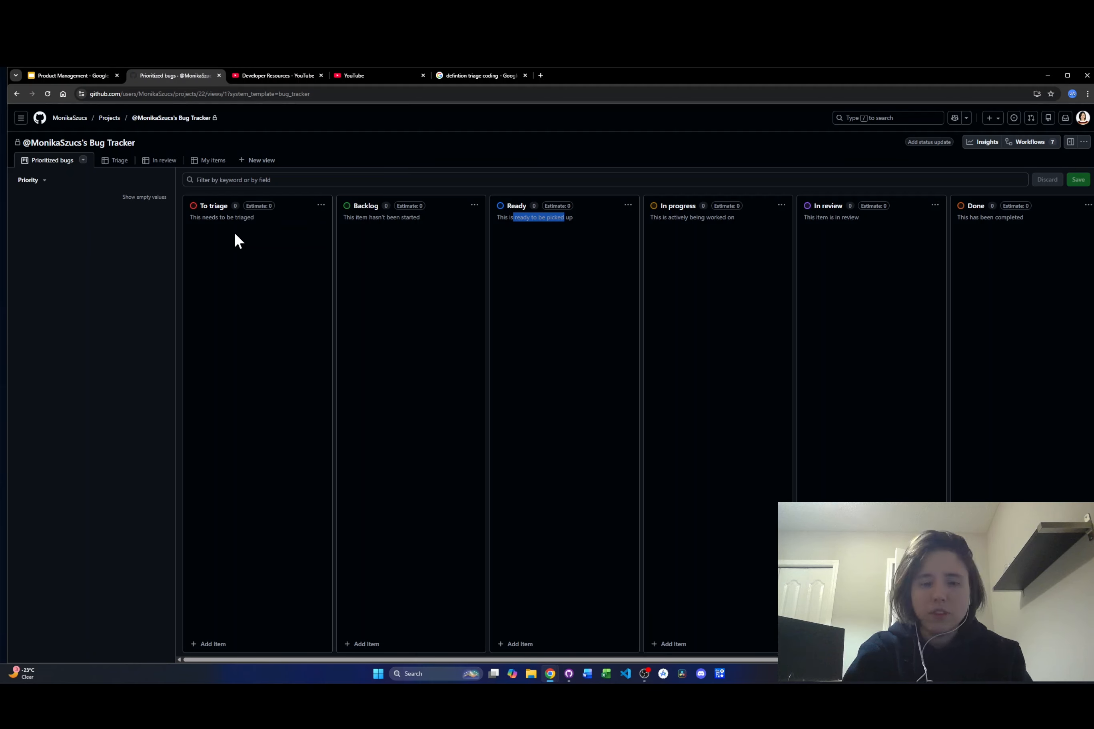
click(200, 649)
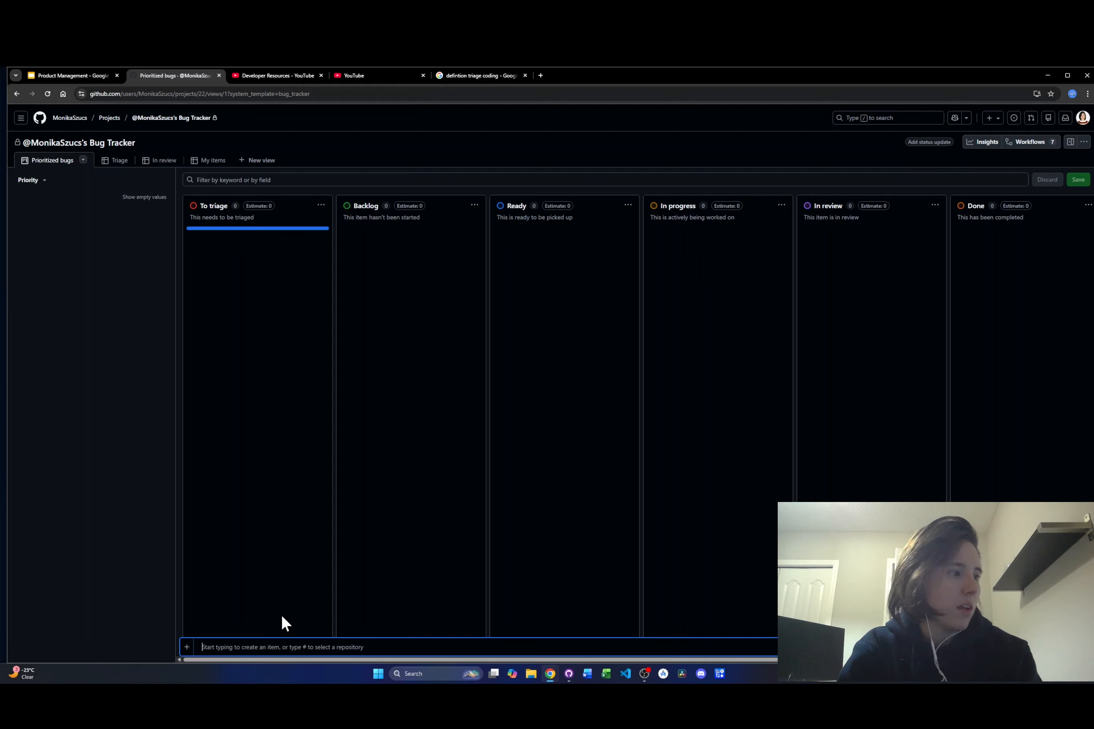
text(T1001)
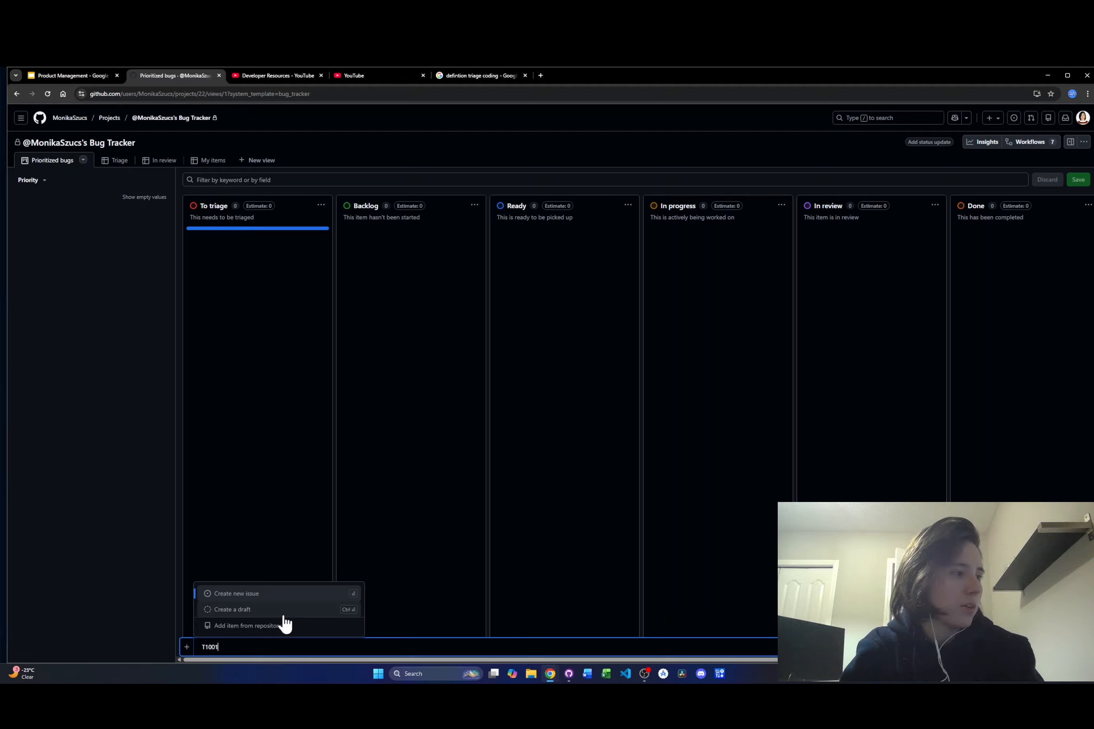
text( | Fix)
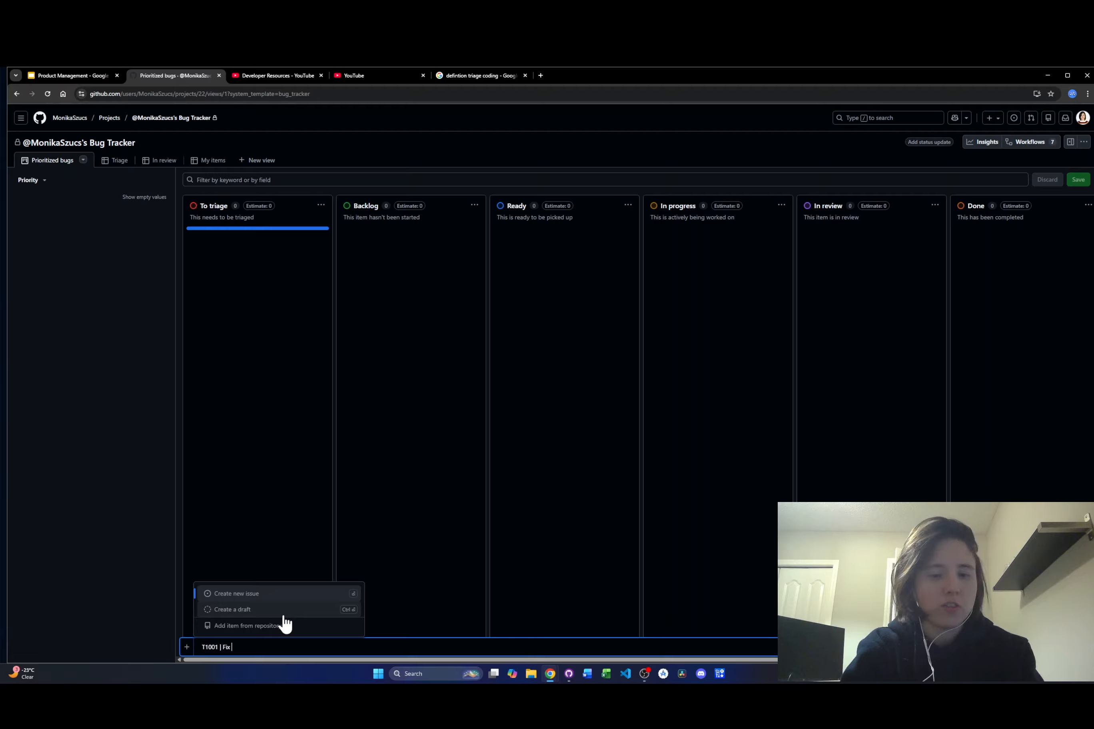
text( Header)
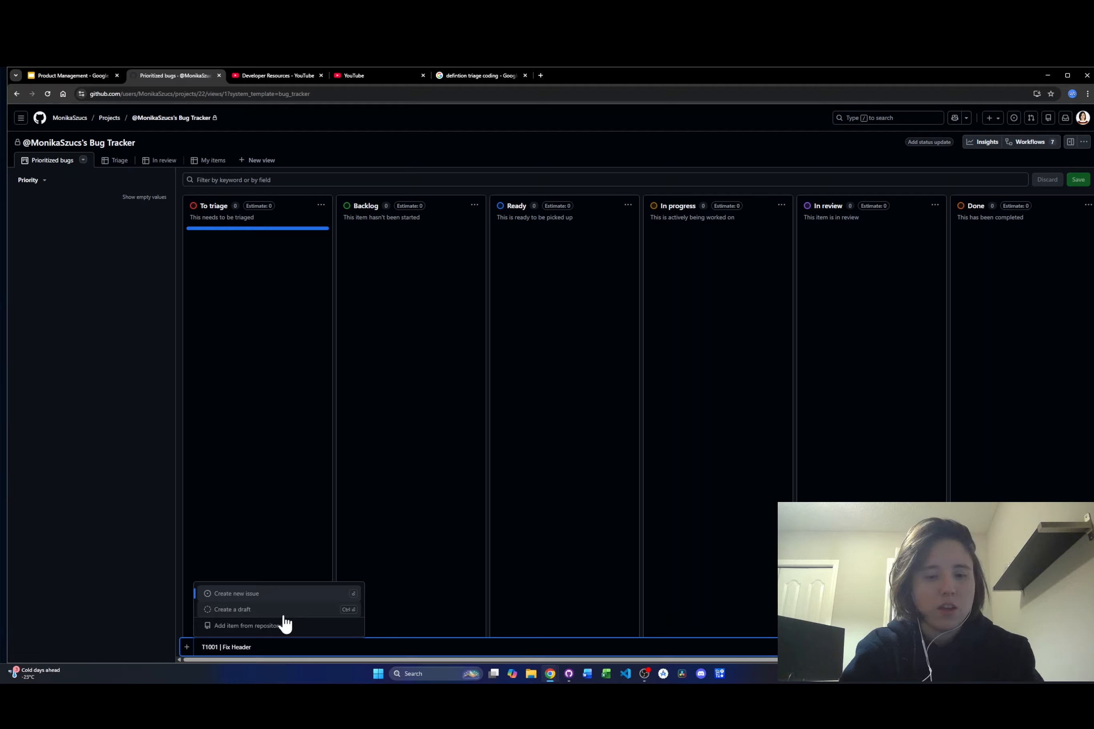
text( Bug)
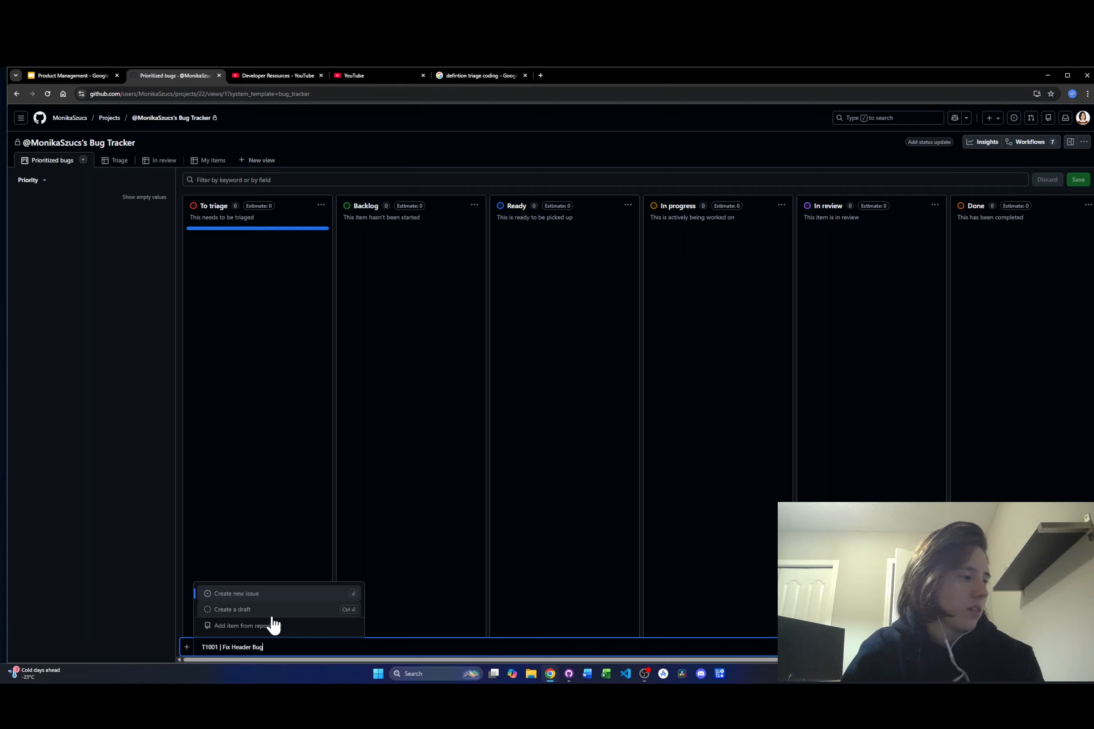
Step: Reword the item title to "T1001 | Fixing Header" and create it as a new issue with no description
key(ctrl+shift+Left)
key(BackSpace)
key(BackSpace)
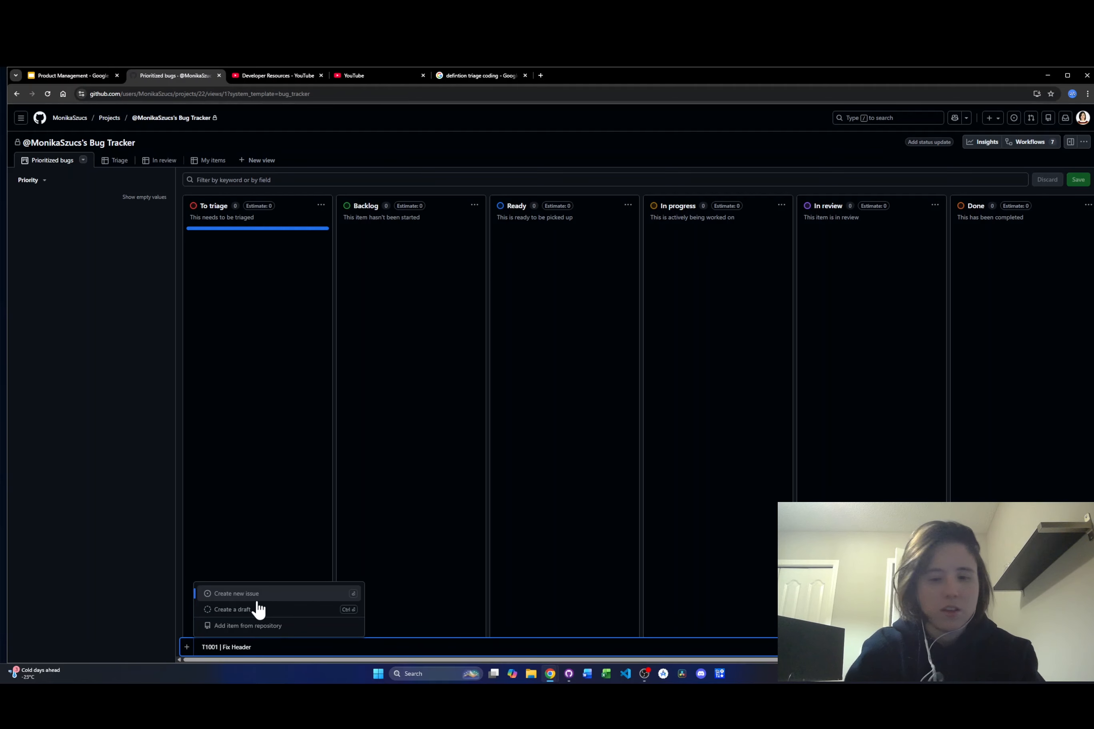
key(ctrl+Left)
key(Left)
text(ing)
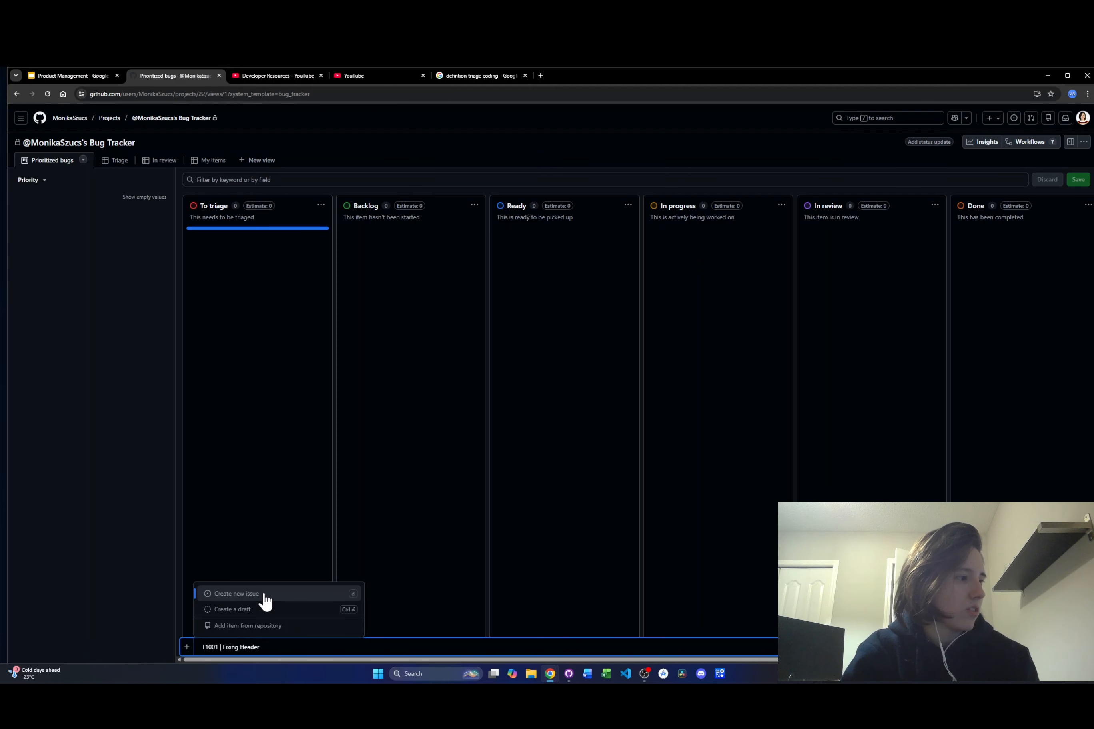
click(263, 593)
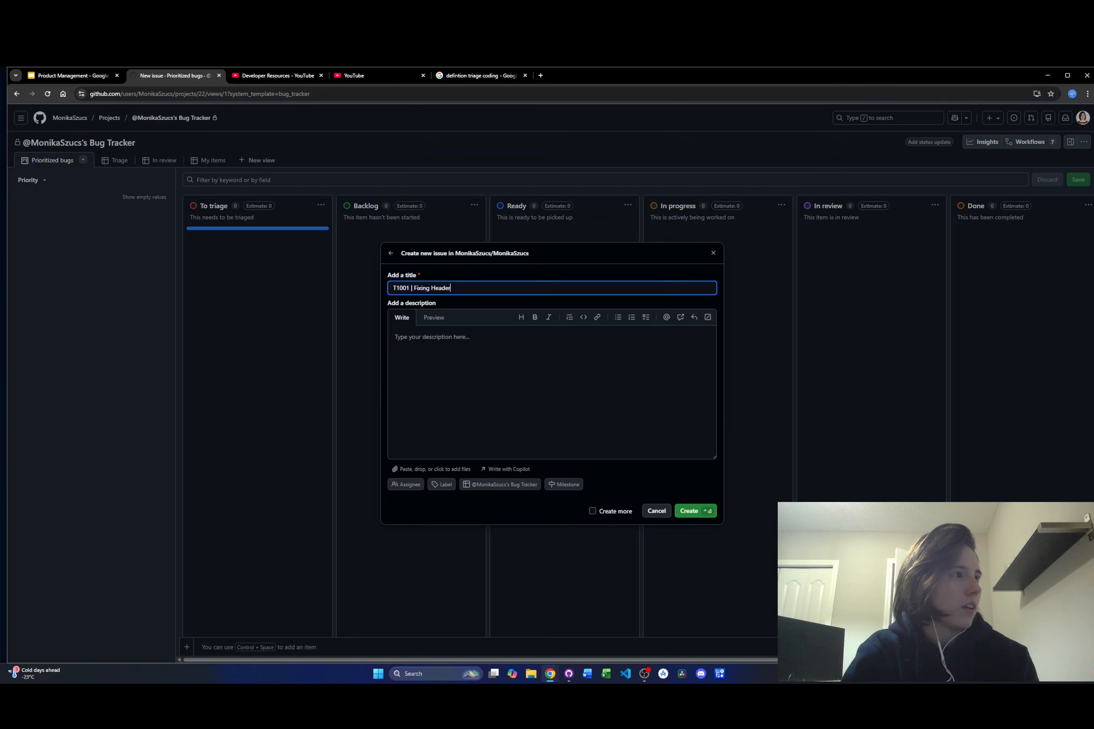
click(432, 337)
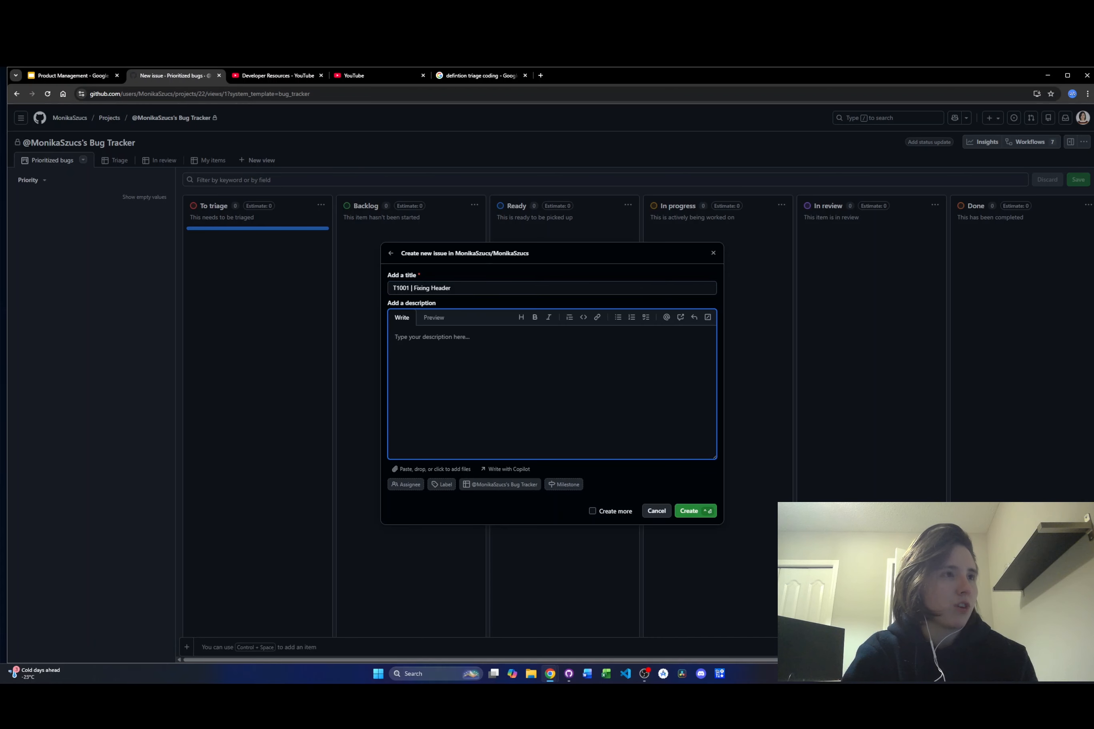
click(691, 512)
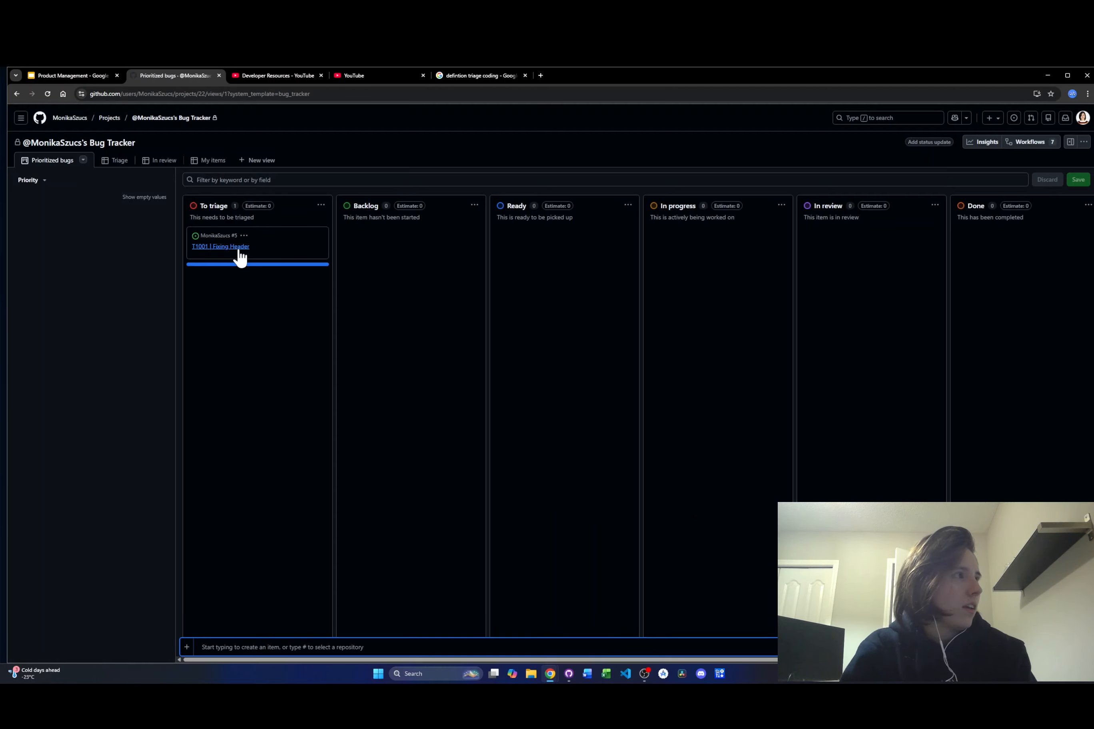
Step: Open the "T1001 | Fixing Header" issue, review its project fields and available status options, and close its details
click(238, 248)
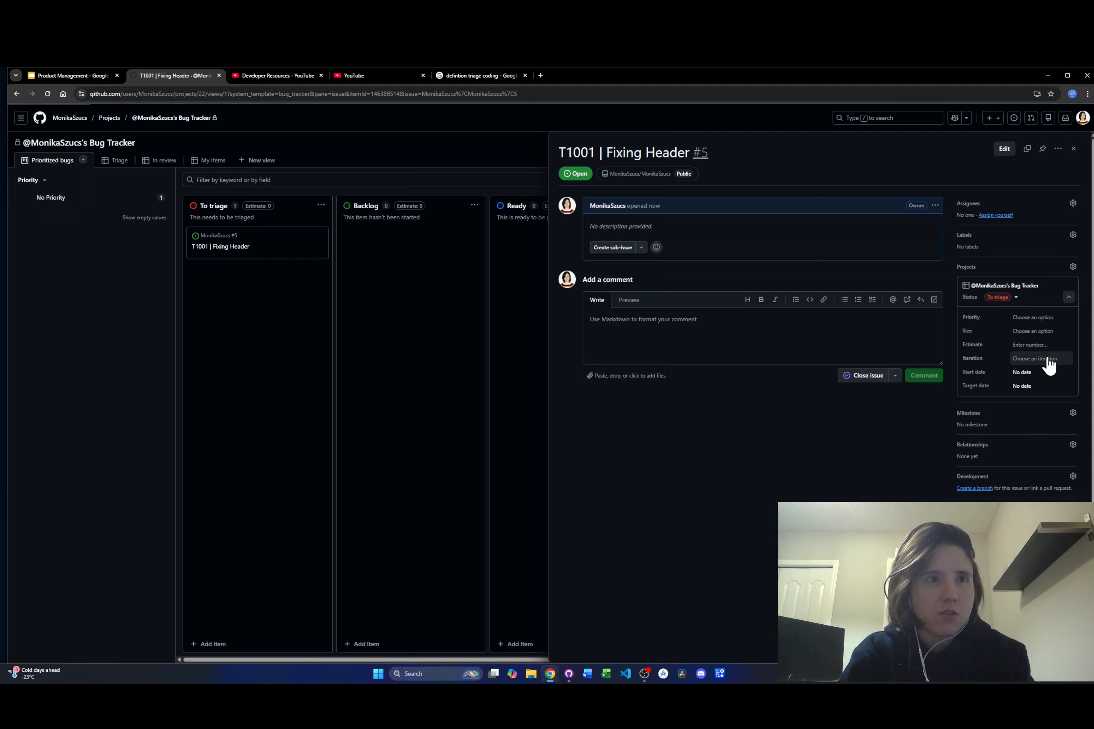
click(1015, 298)
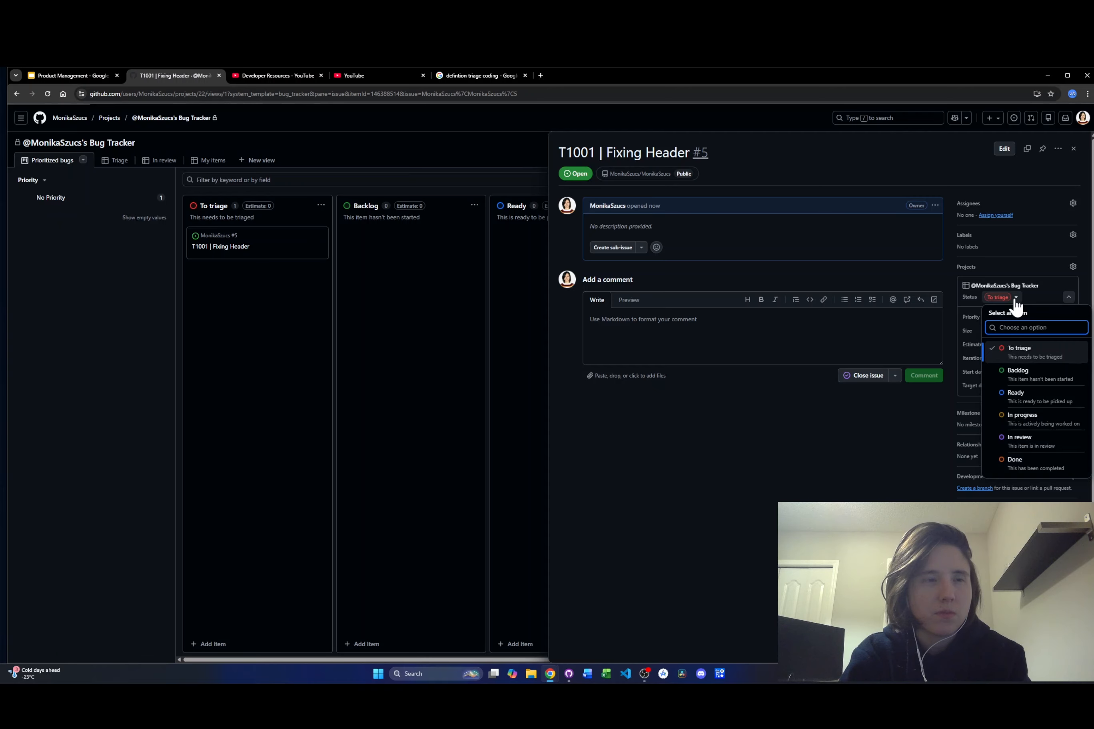
click(1016, 299)
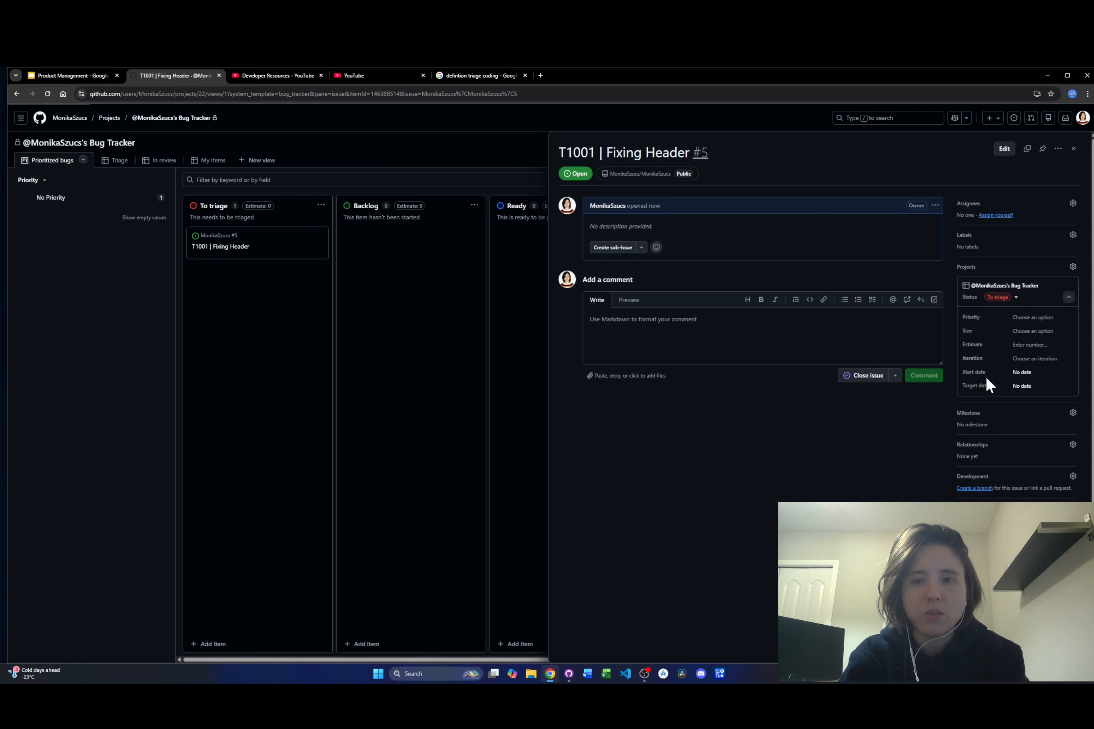
click(1073, 149)
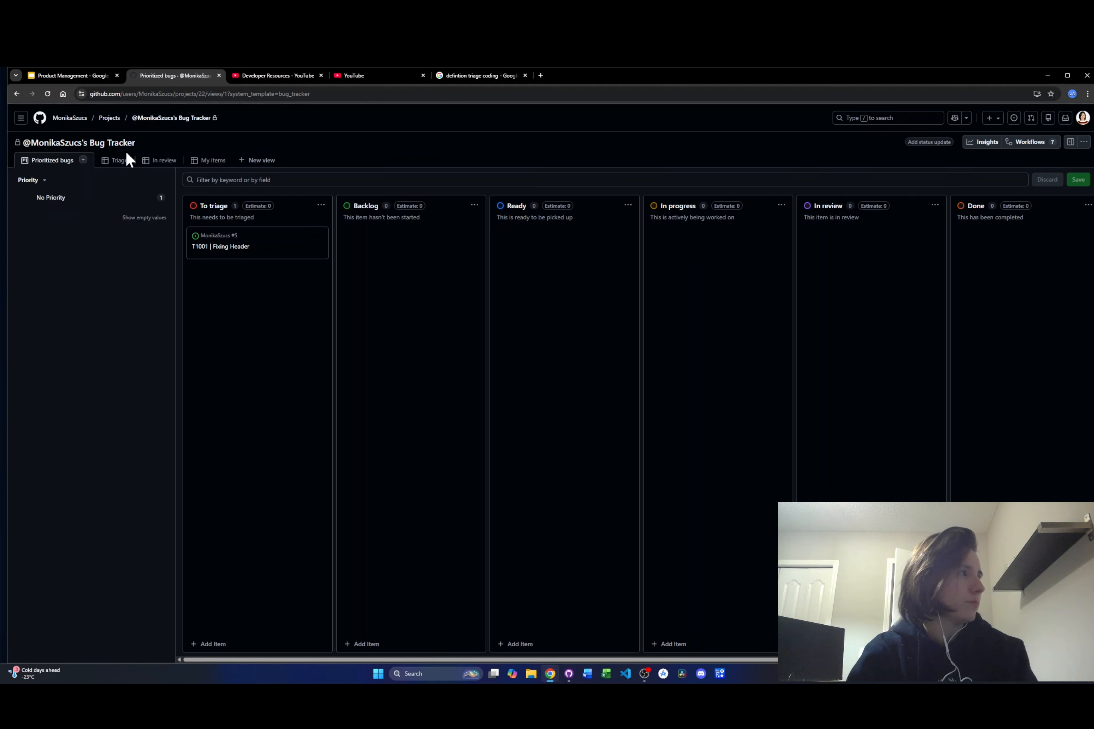
Step: Look through the Bug Tracker project's Triage, In review and My items views
click(112, 161)
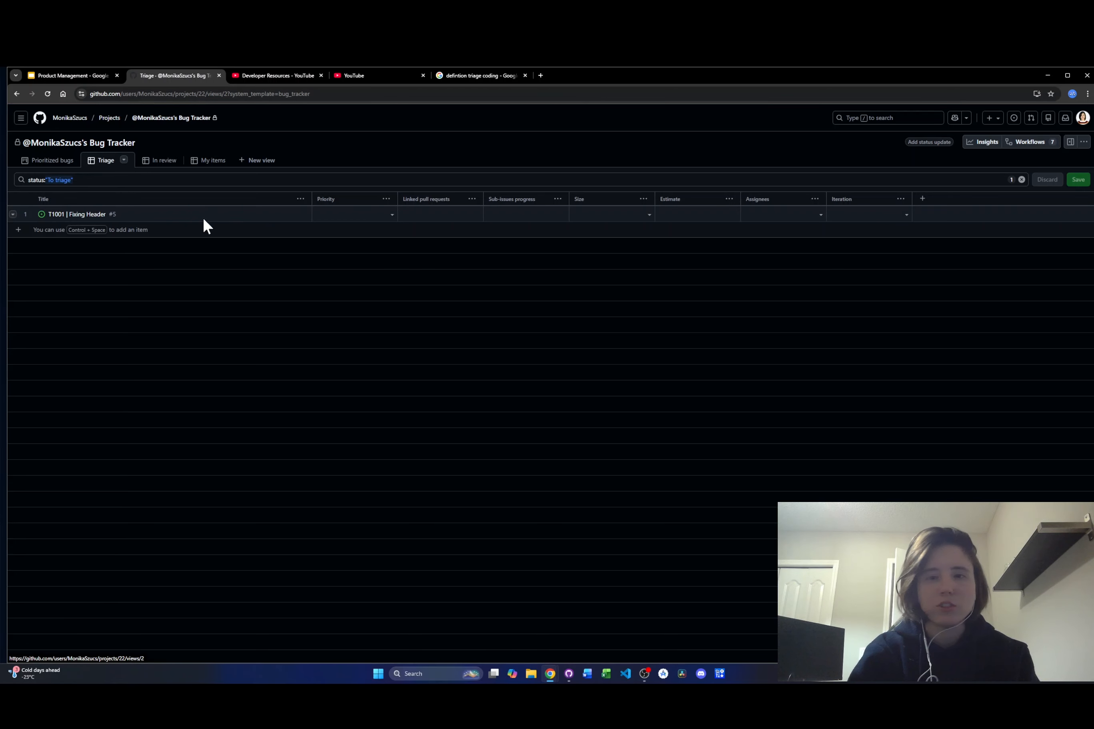
click(159, 163)
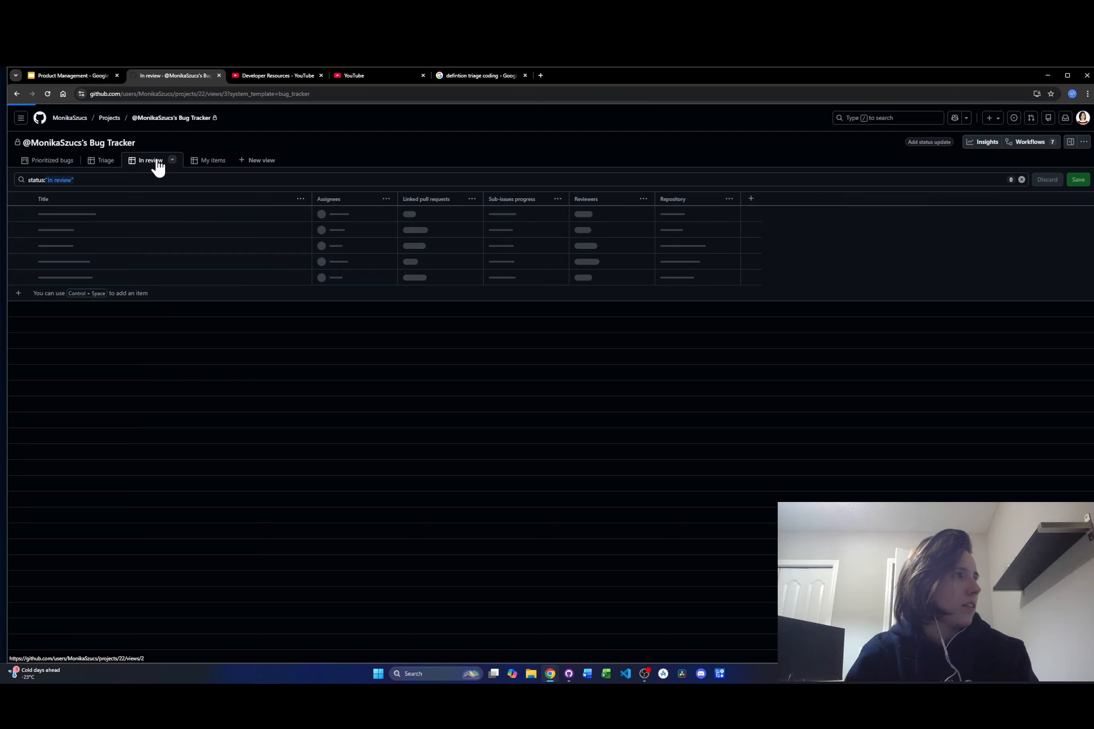
click(215, 165)
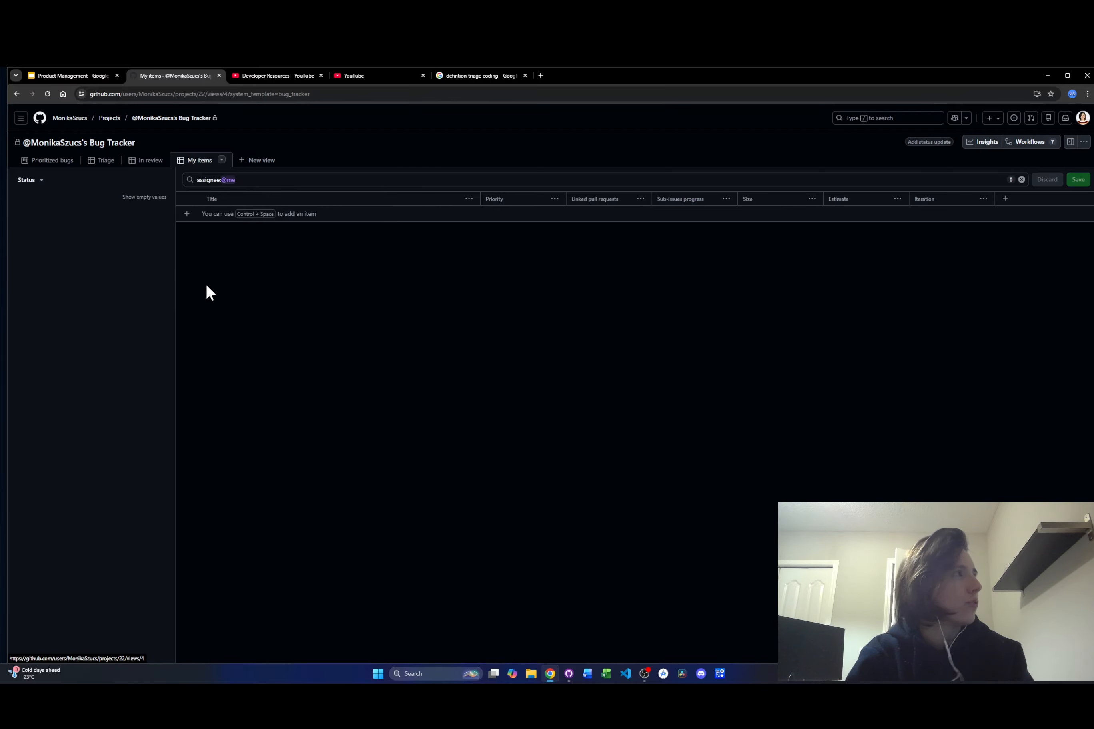
Step: Switch to the Product Management presentation in Google Slides and read the Iterative Development definition, pros and cons
click(80, 74)
key(Down)
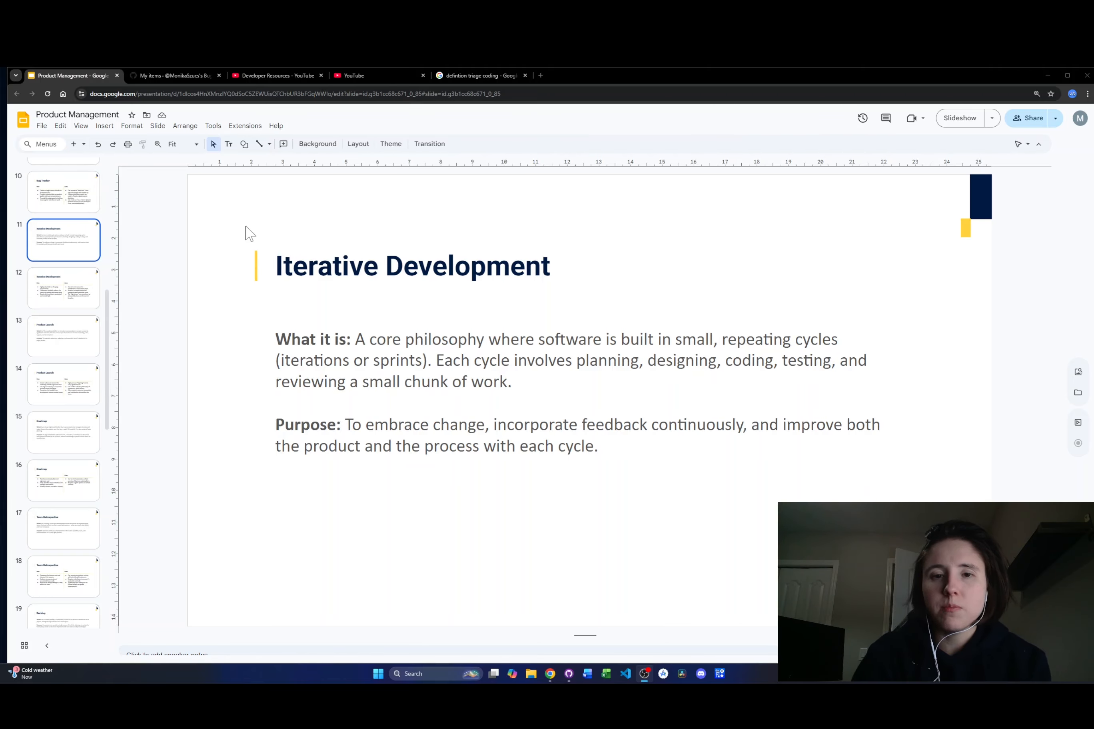
click(75, 302)
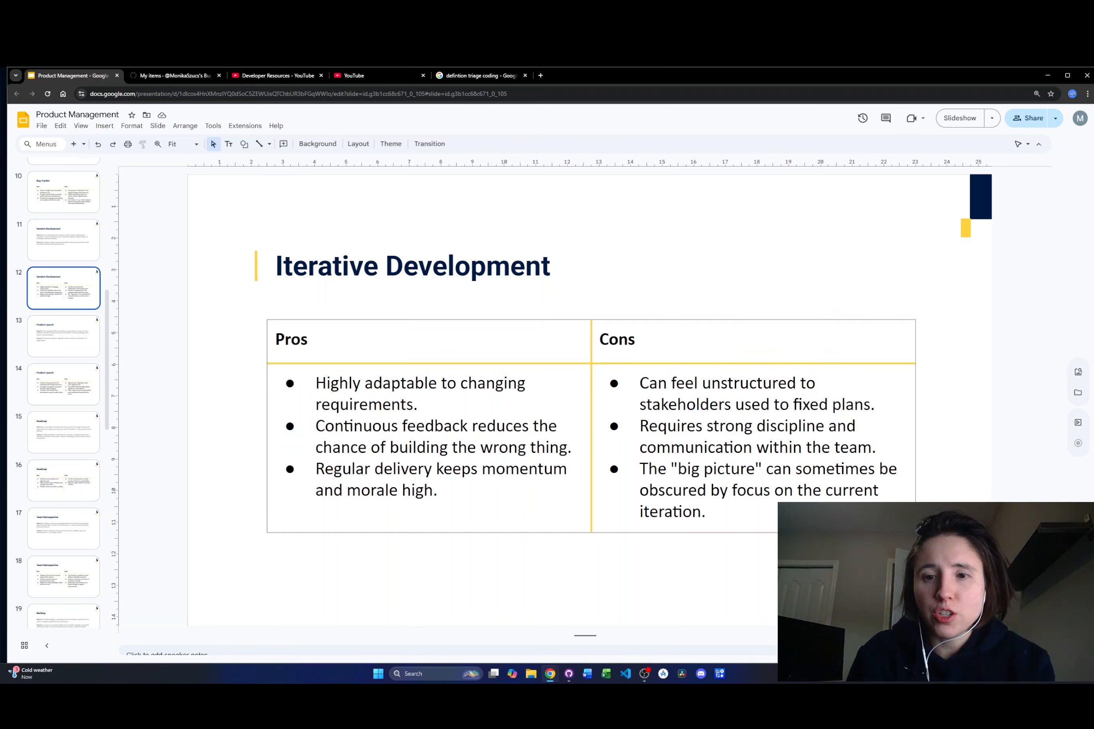
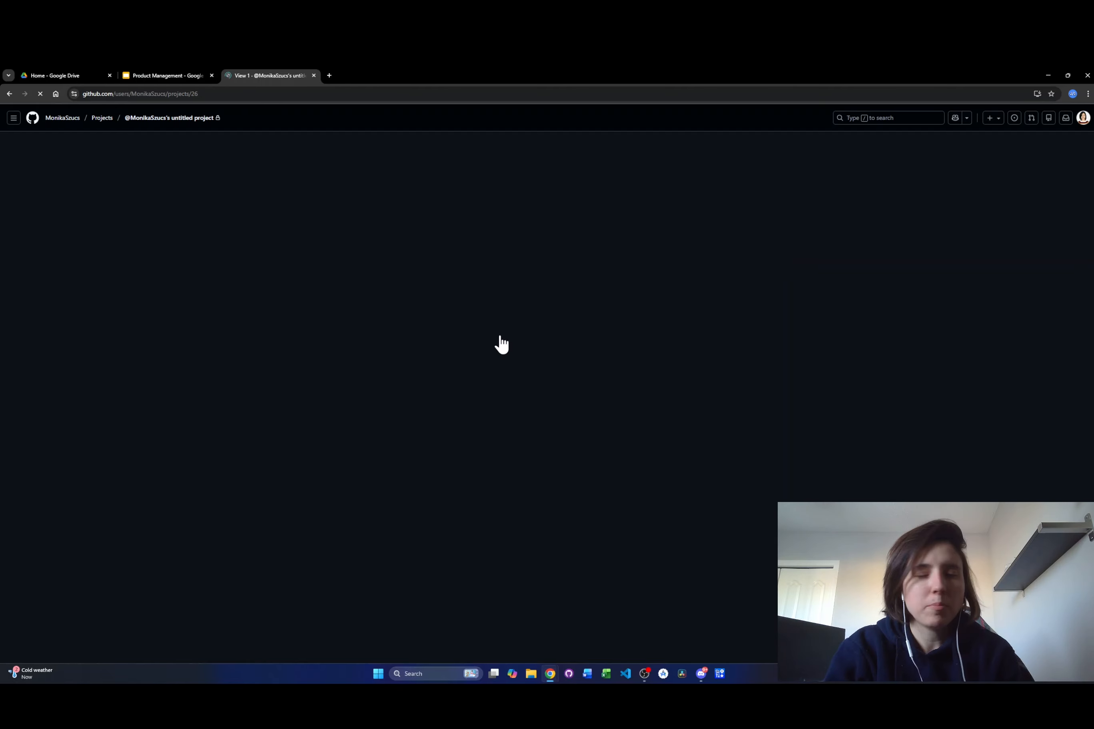
Step: Choose the Team retrospective template, replace "untitled project" in the project name with "Team Retrospective", and create the project
scroll(584, 430, down, 5)
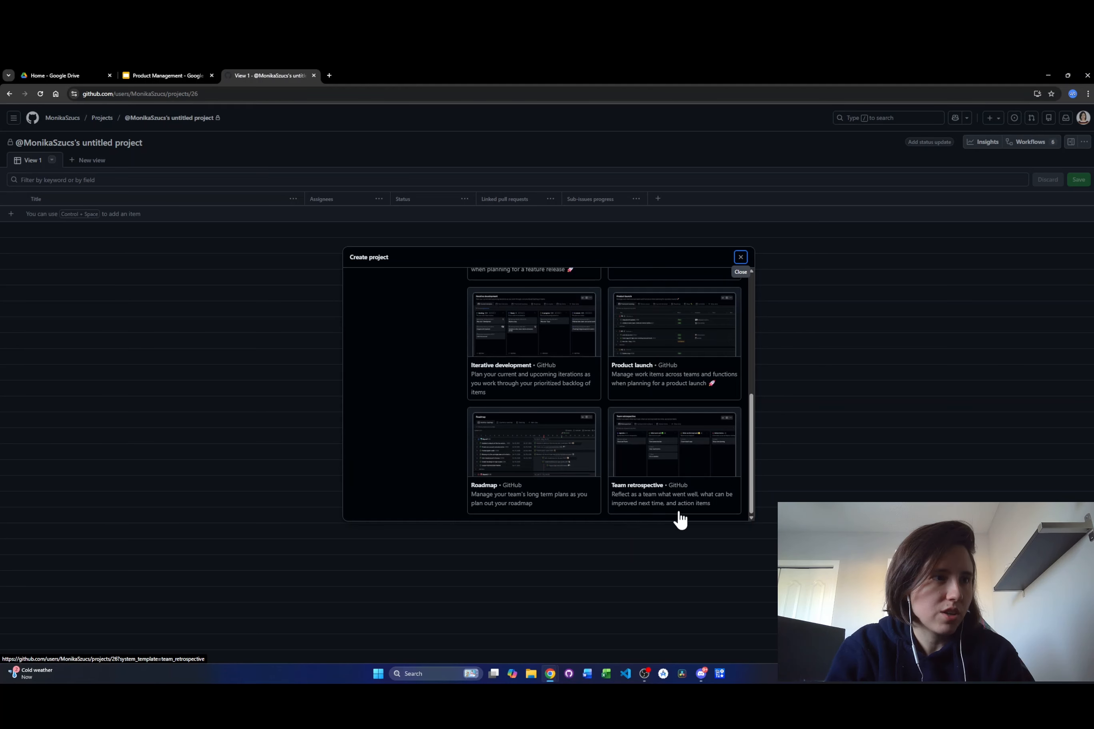
click(670, 426)
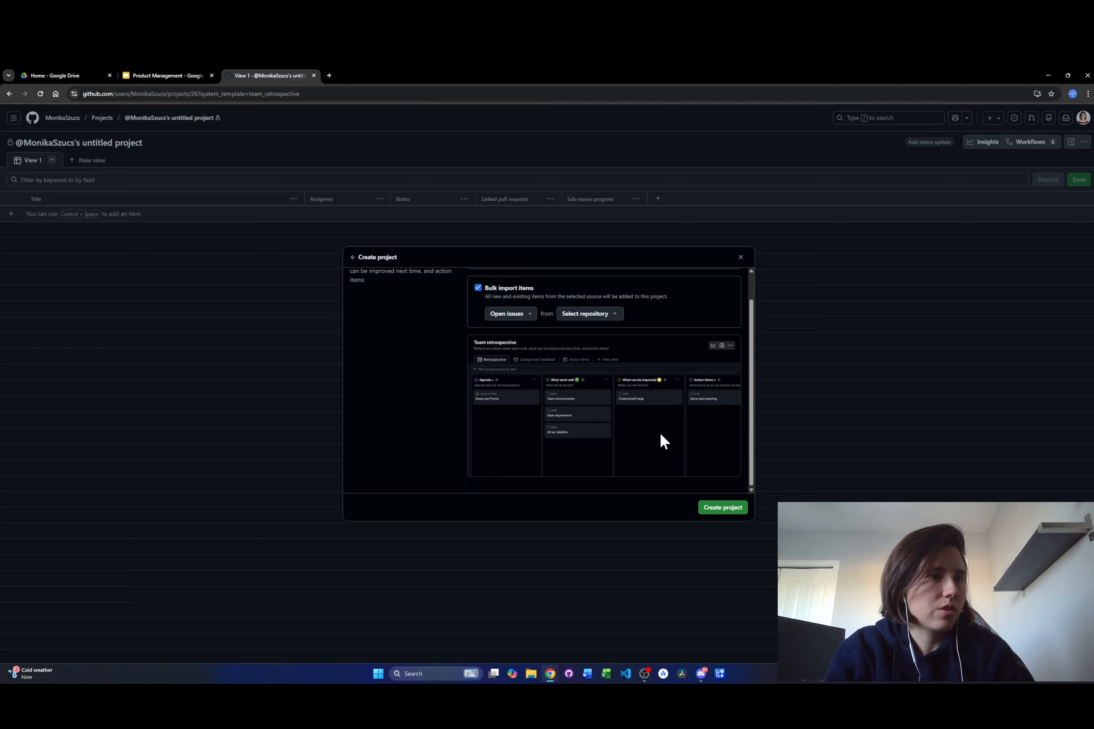
scroll(660, 433, up, 2)
drag(518, 292, 595, 298)
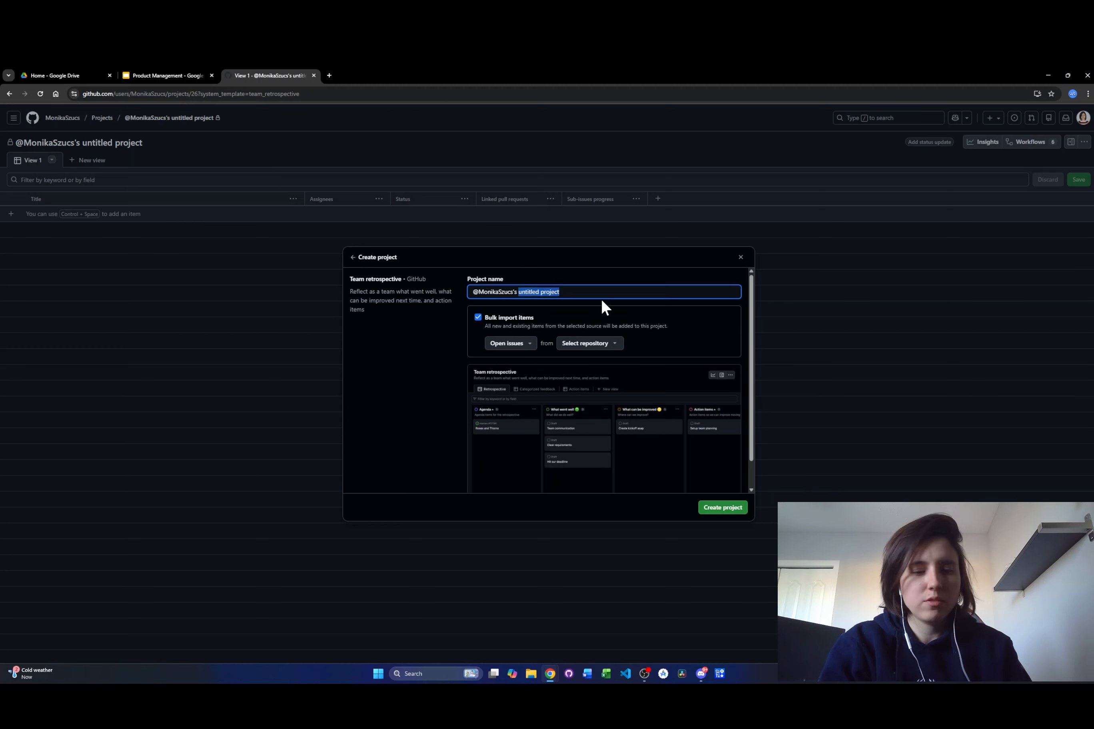
text(Team Retrospective)
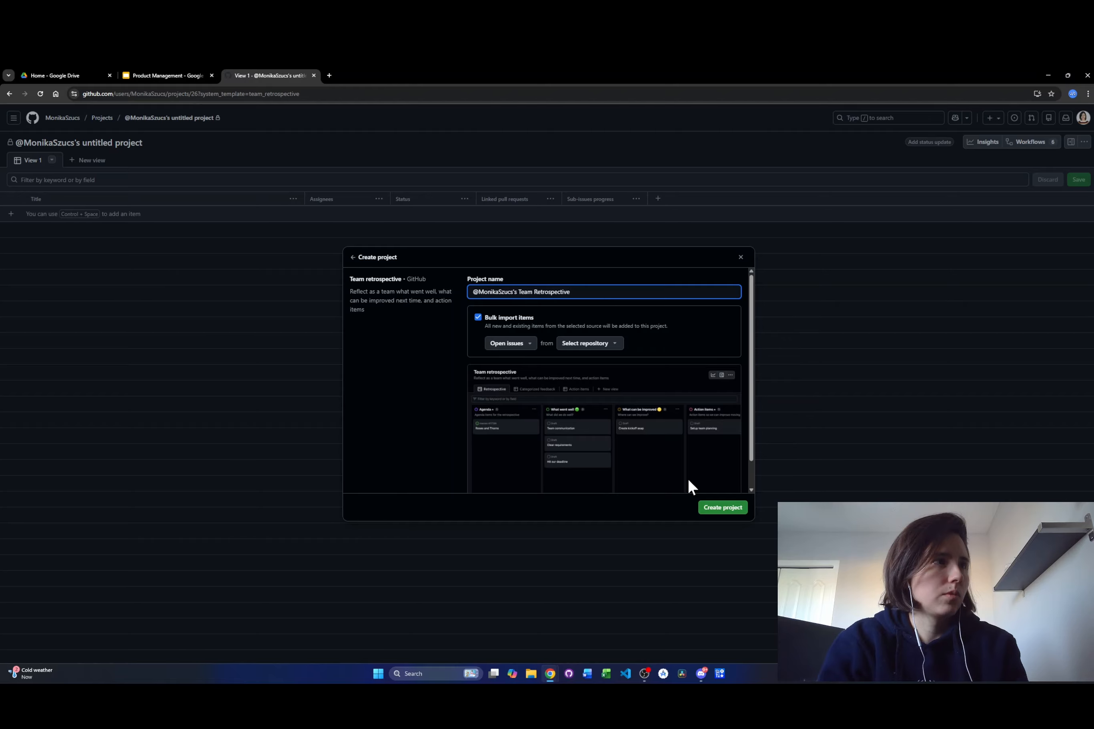
click(712, 509)
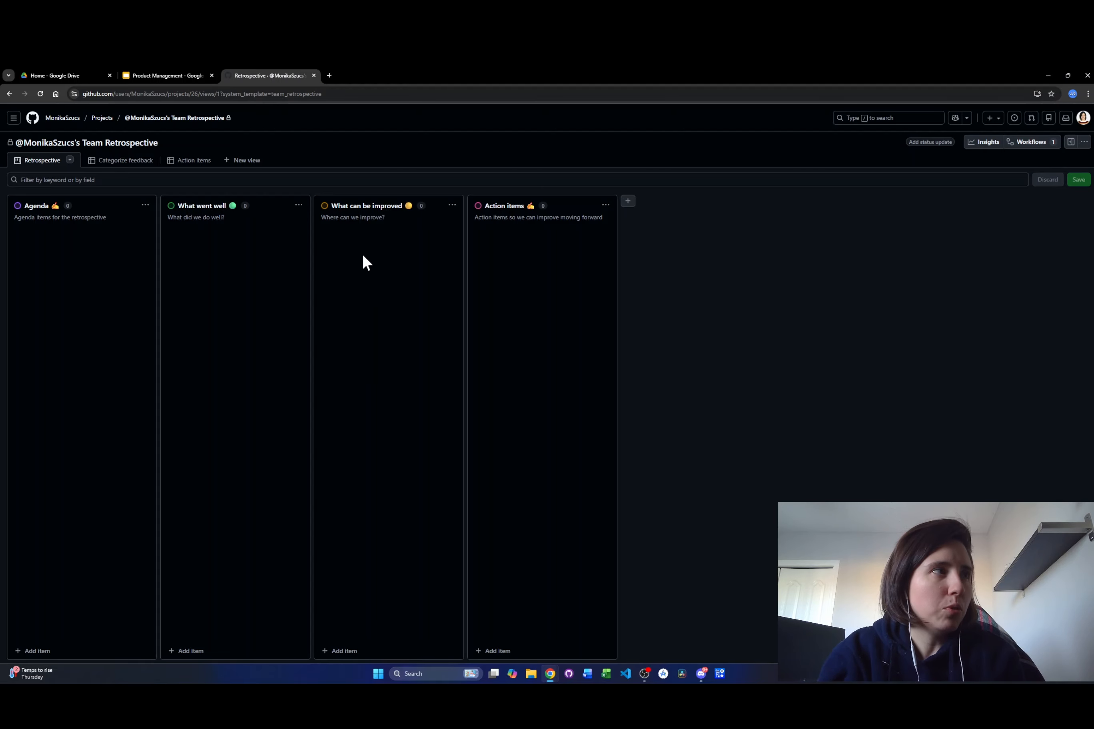
Step: Add a draft item "Need to have faster communication with PO" to the What can be improved column
click(362, 652)
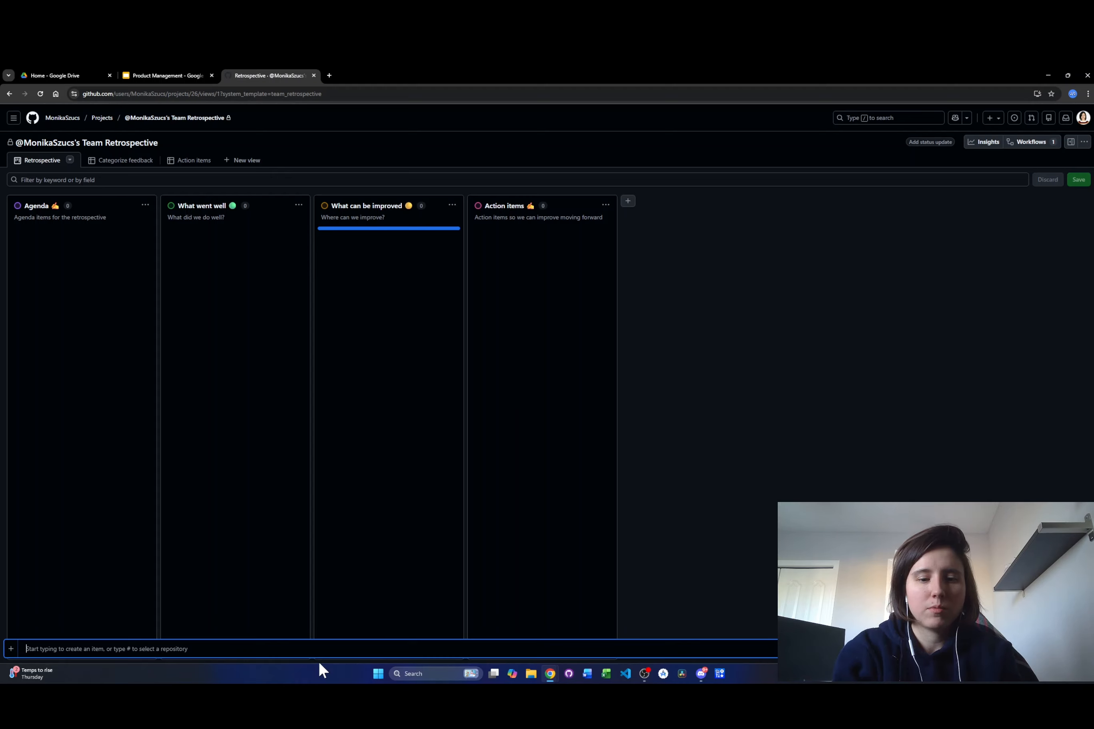
text(Need)
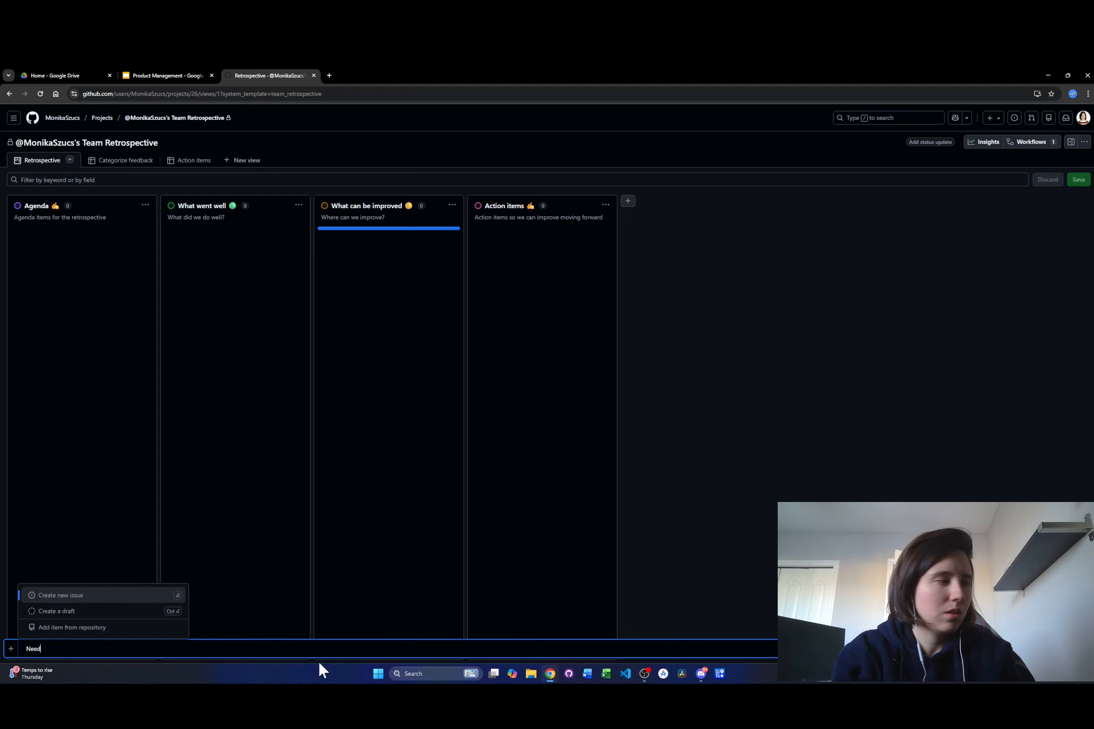
text( to hav)
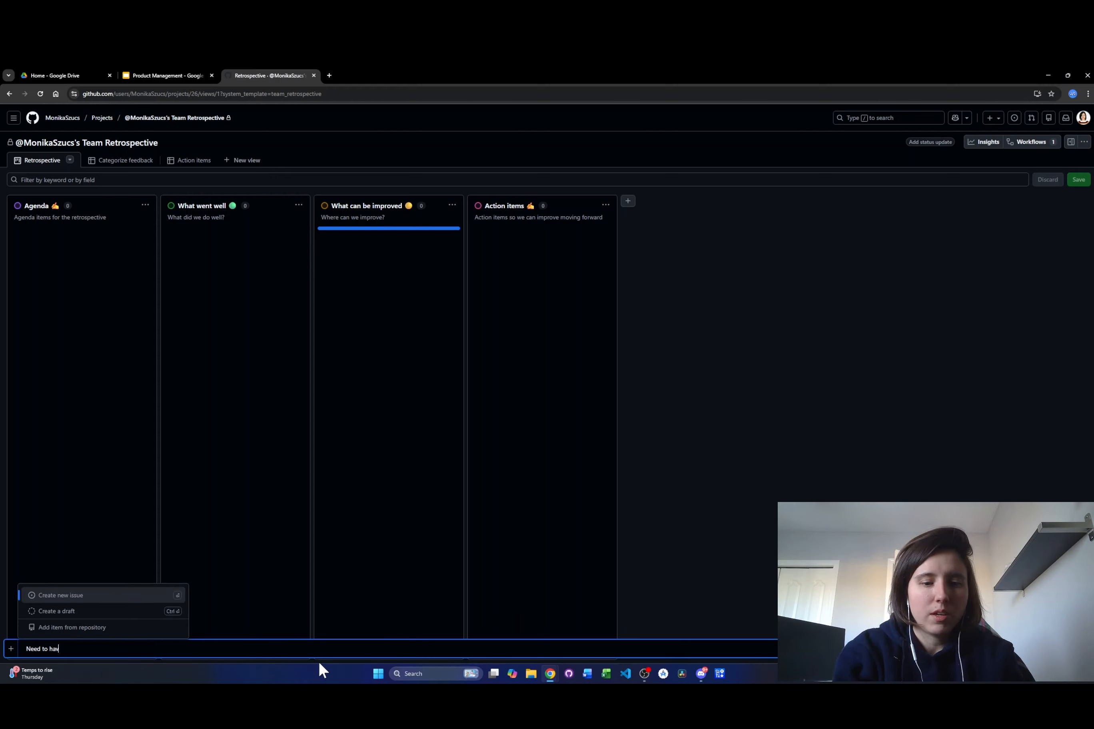
text(e faster communic)
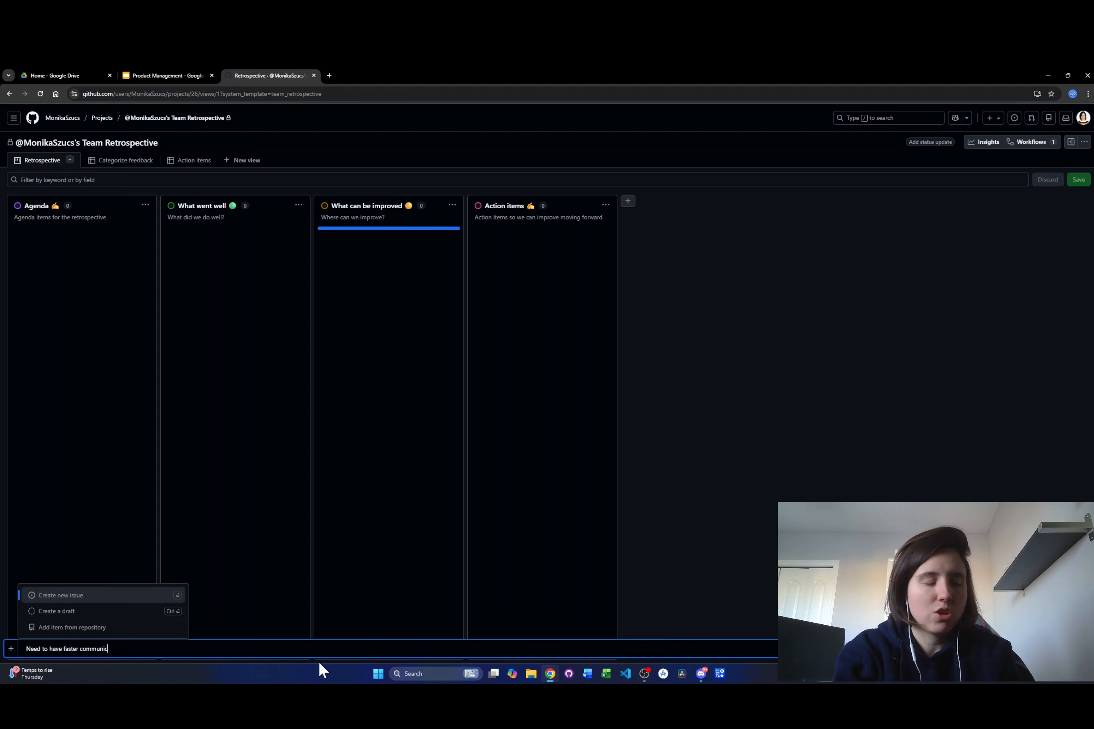
text(ation iwth PO)
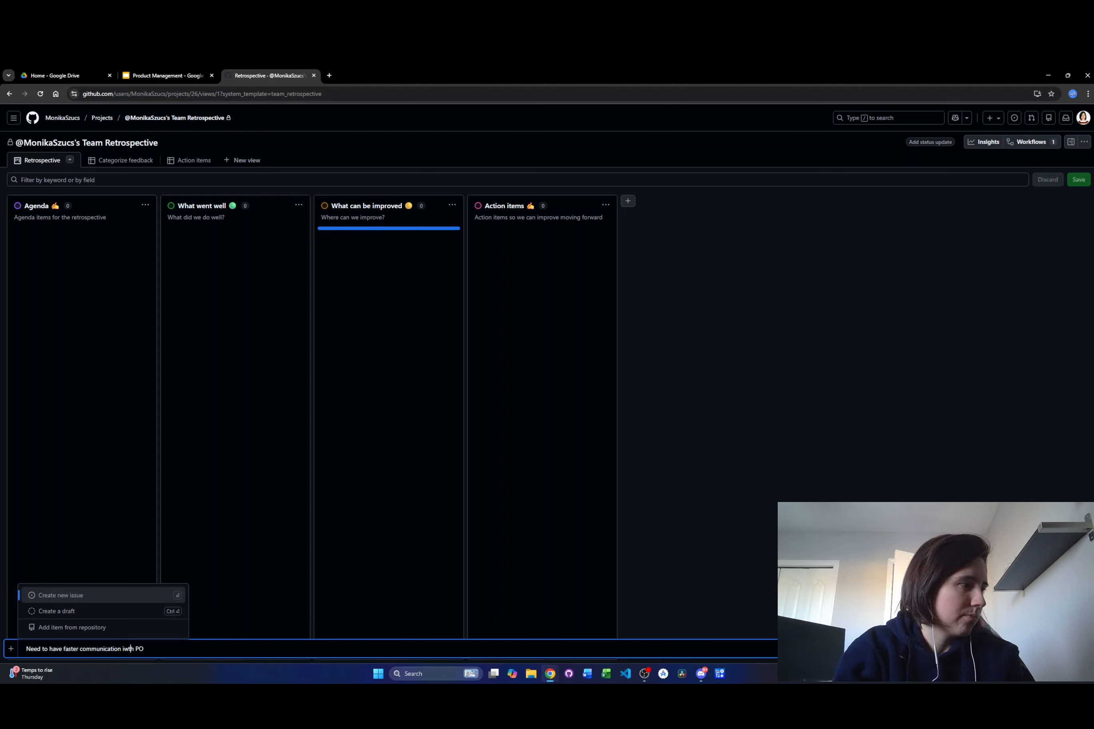
double_click(128, 649)
text(with)
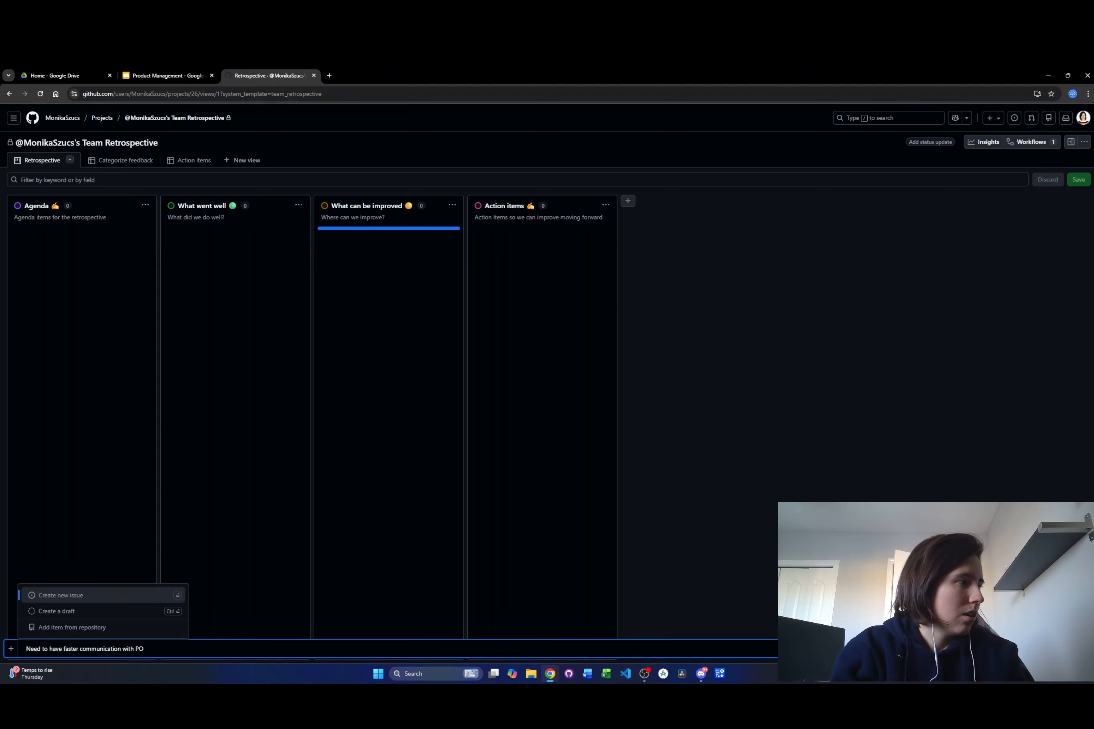
click(104, 613)
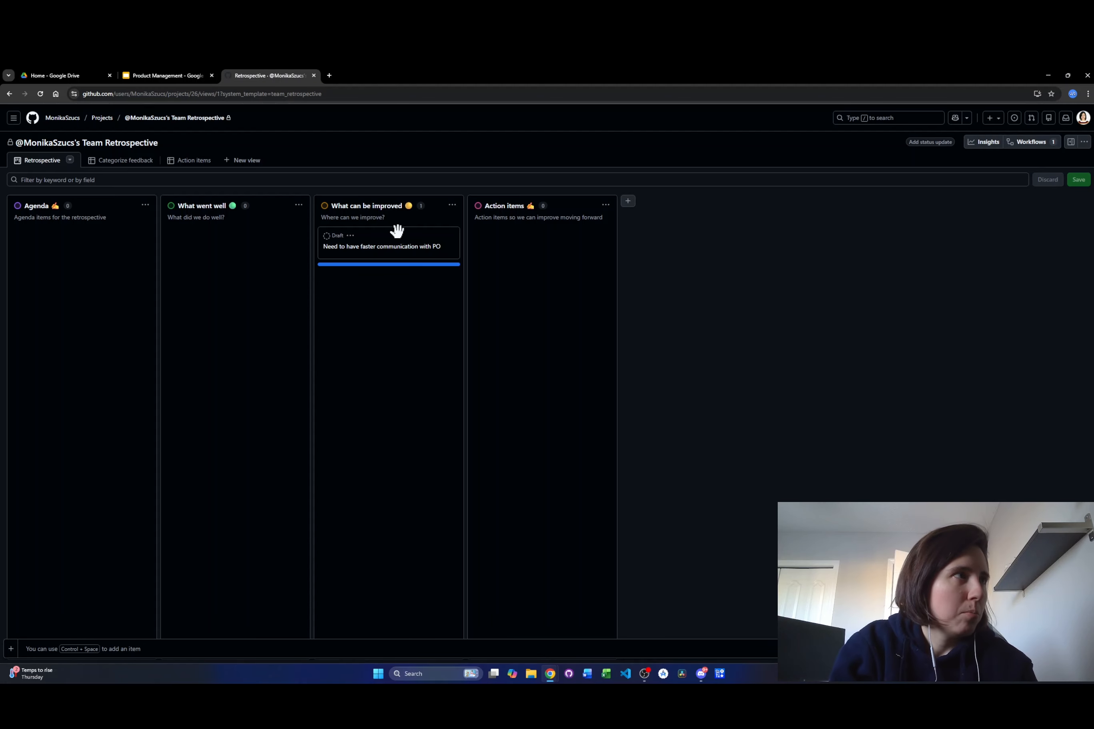
Step: Move the draft about faster PO communication to the Action items column and open the Categorize feedback view
drag(396, 233, 552, 235)
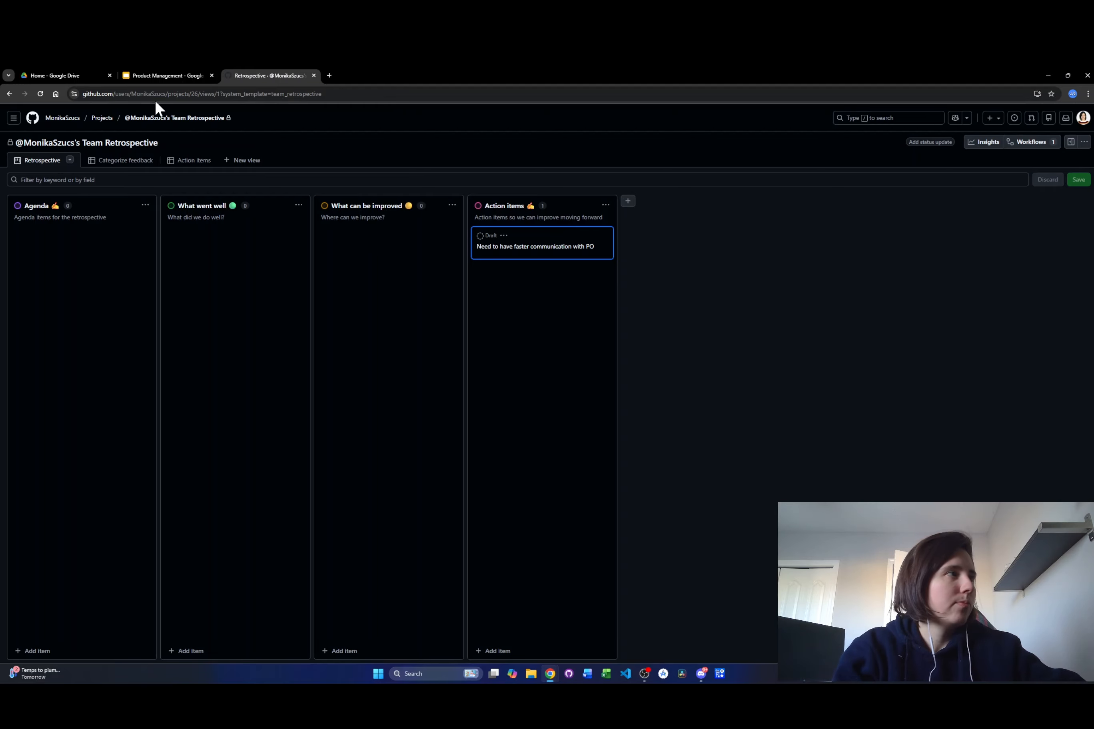
click(125, 162)
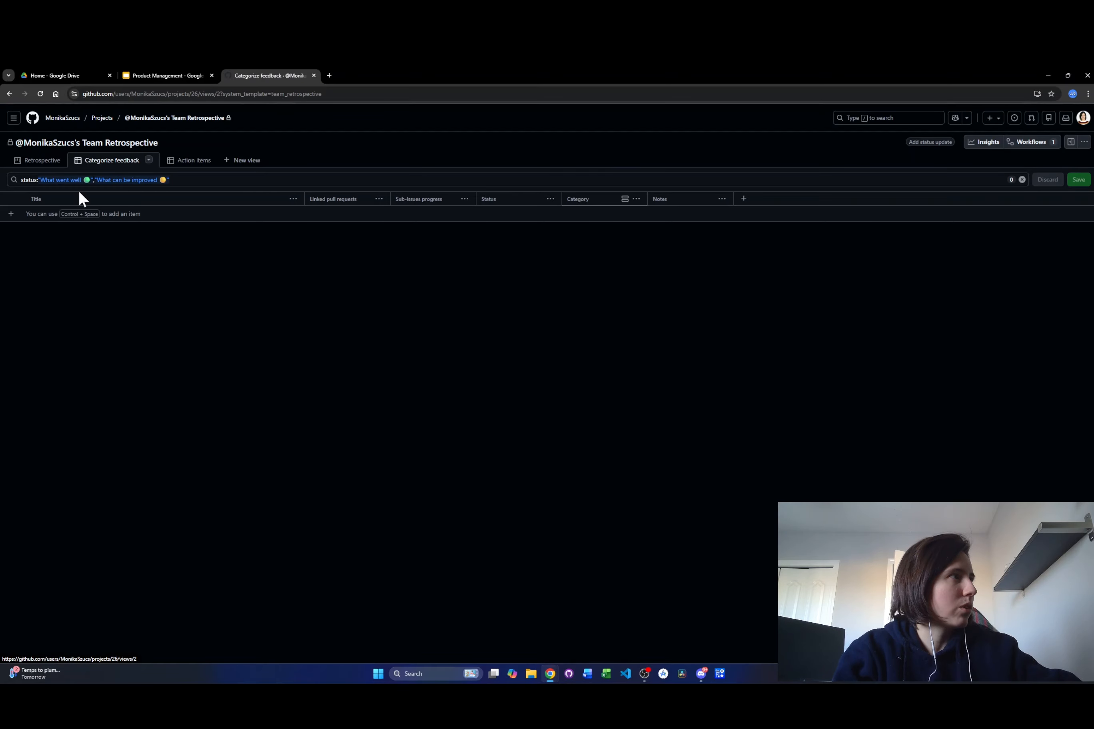
Step: Open the Action items view and check the Category options and Notes field of the draft about faster PO communication
click(178, 162)
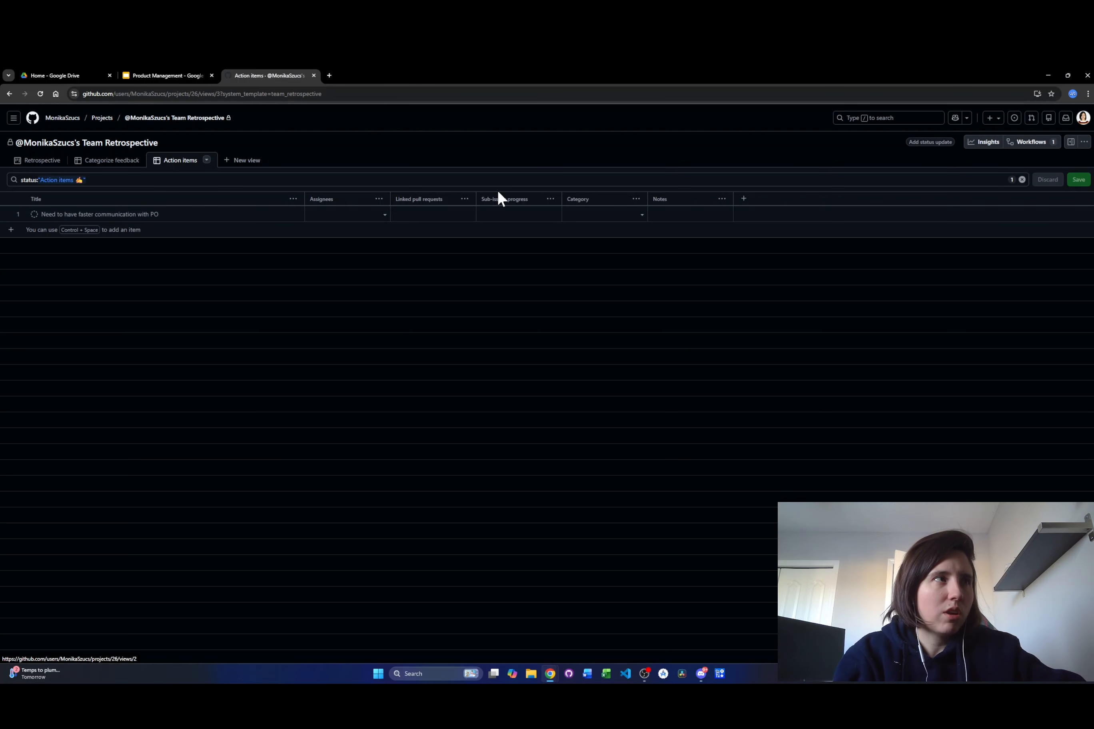
click(641, 217)
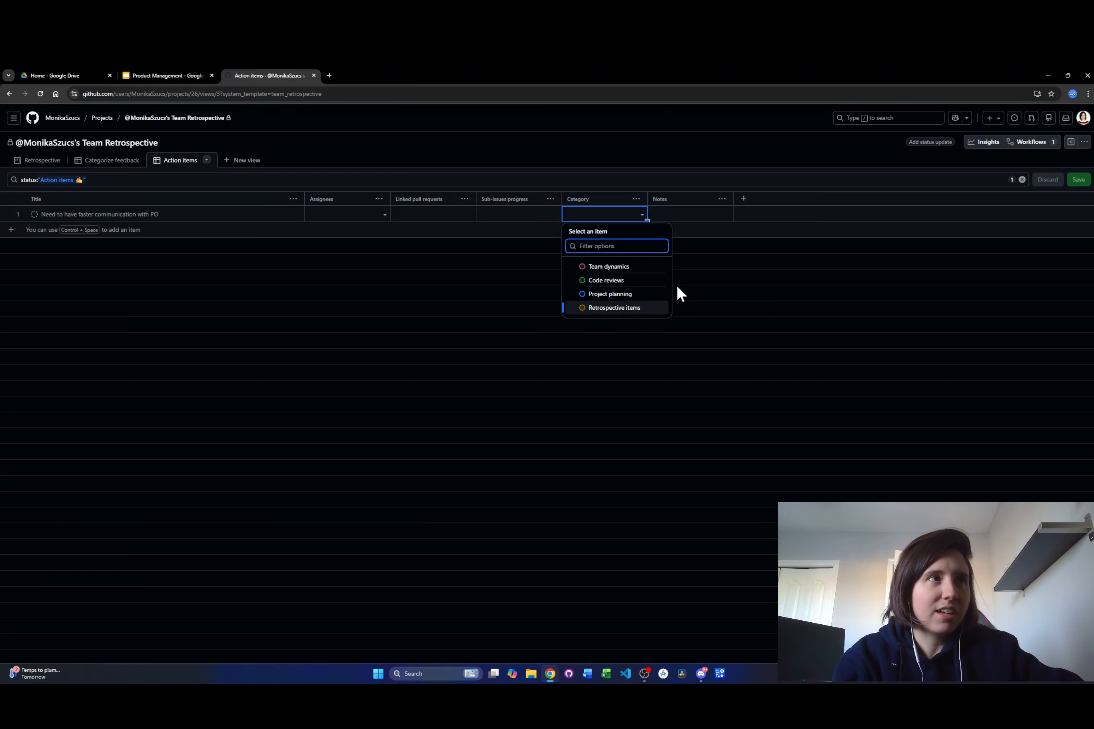
click(728, 287)
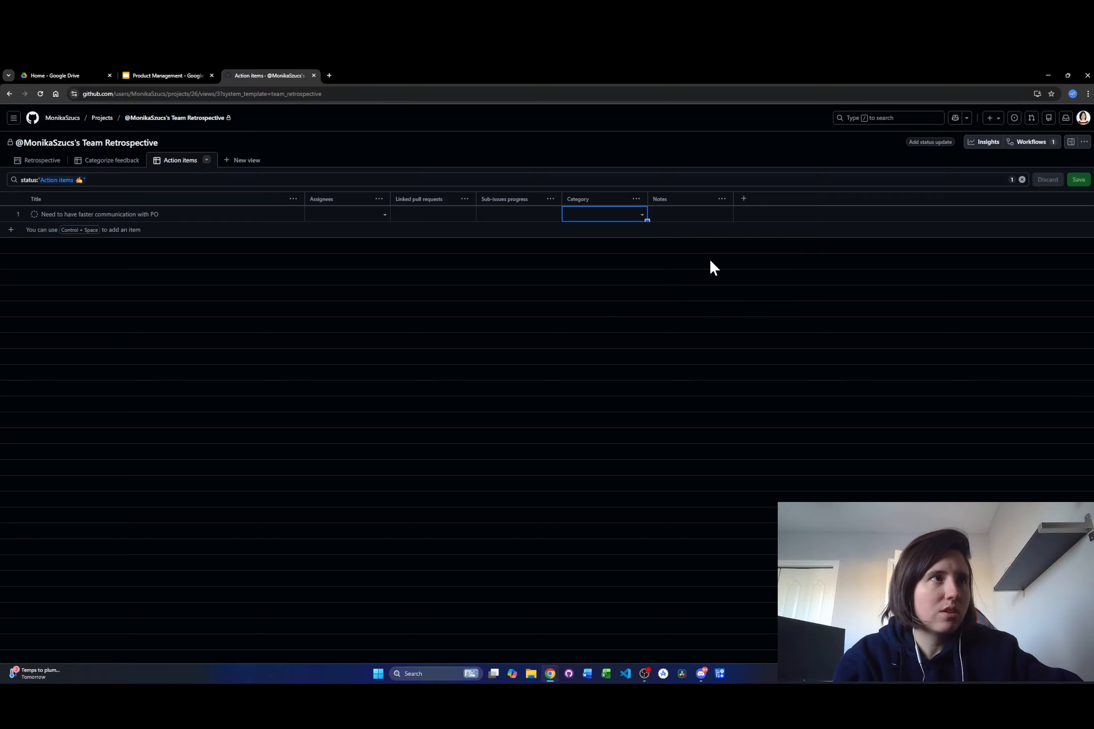
click(668, 216)
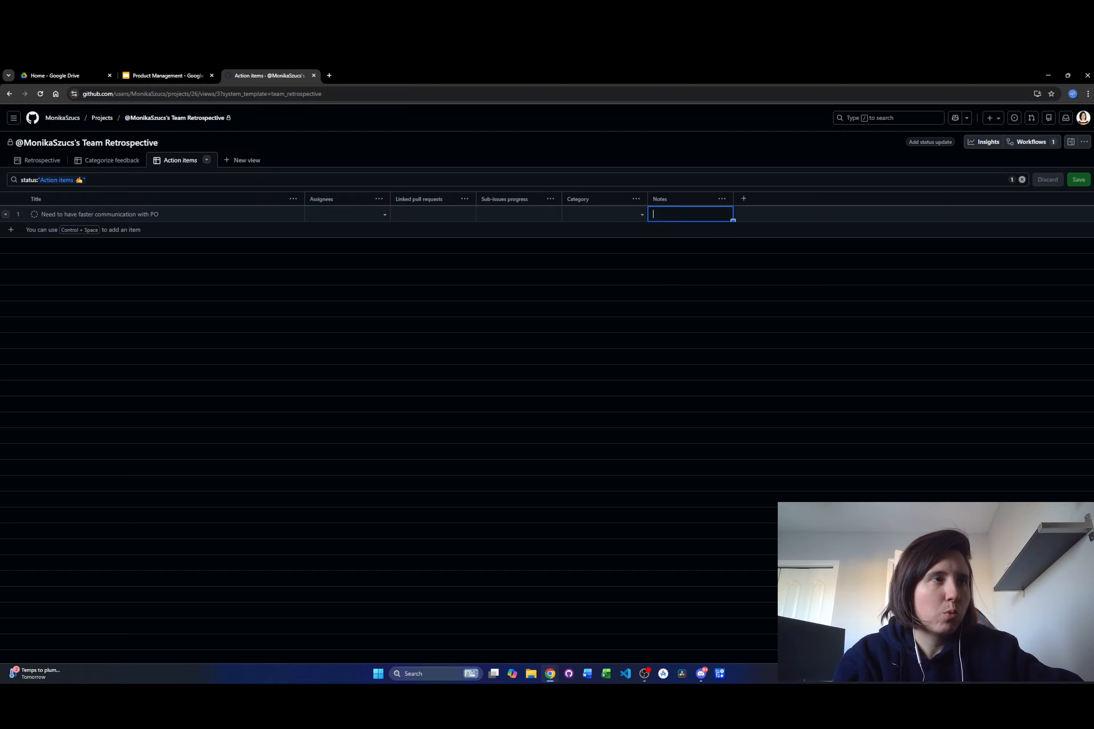
click(640, 287)
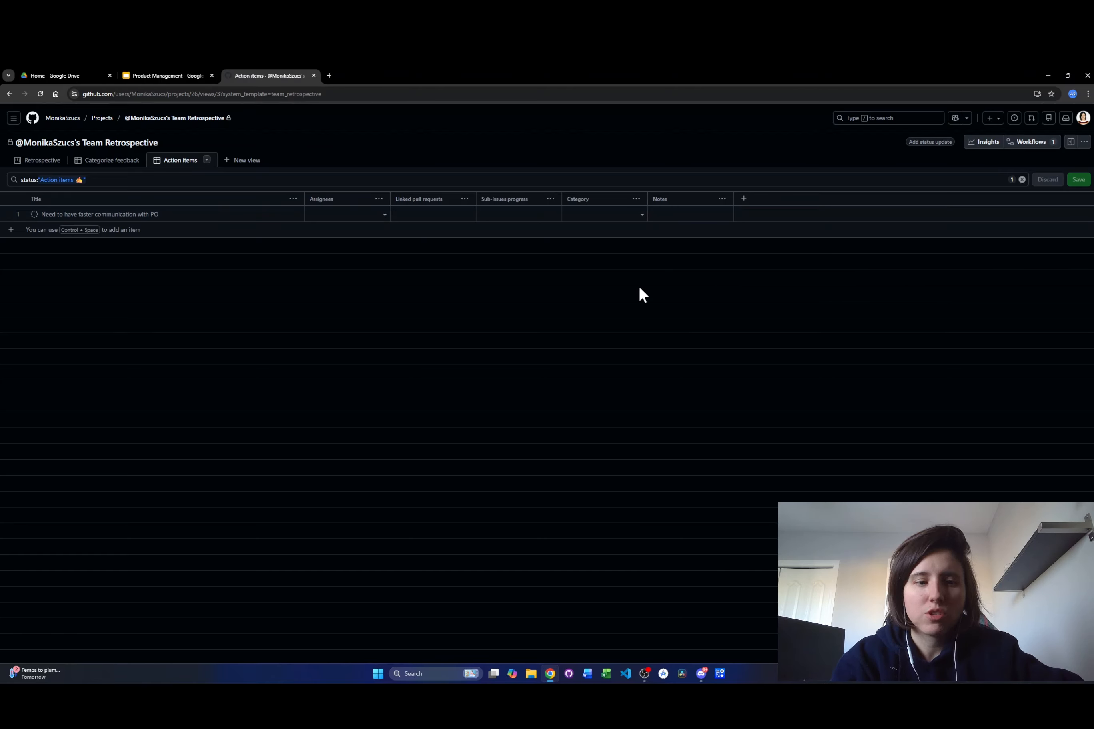
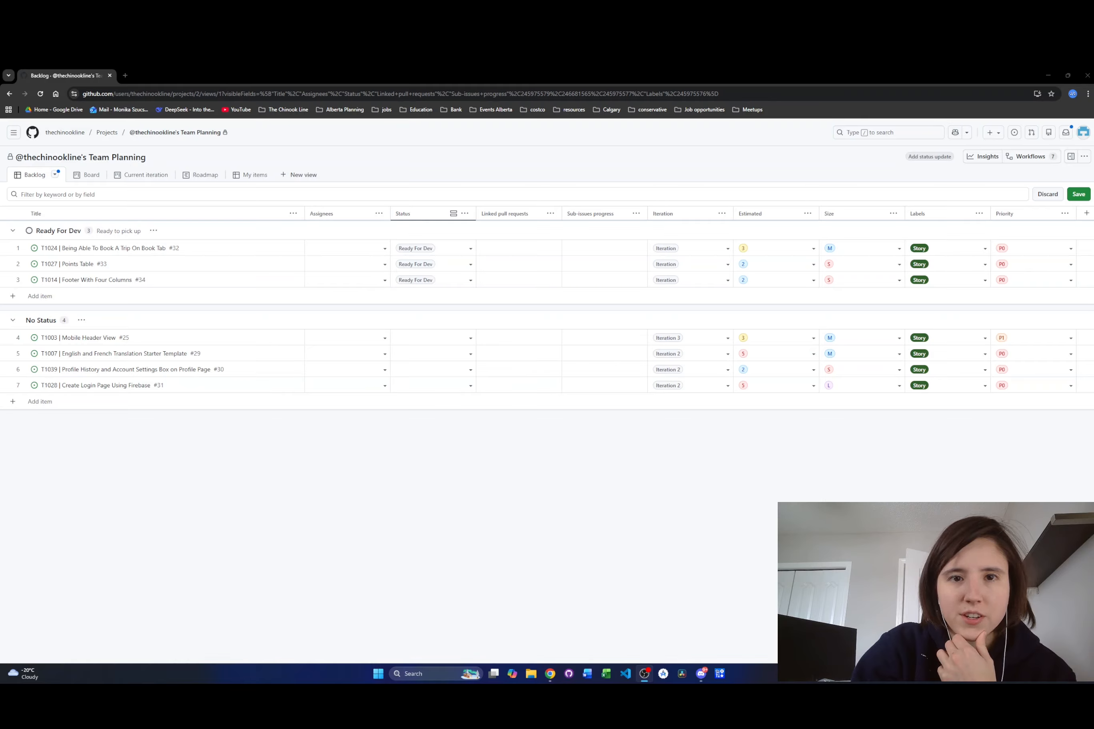
Step: Check which fields the Team Planning backlog can be filtered by
key(alt+Tab)
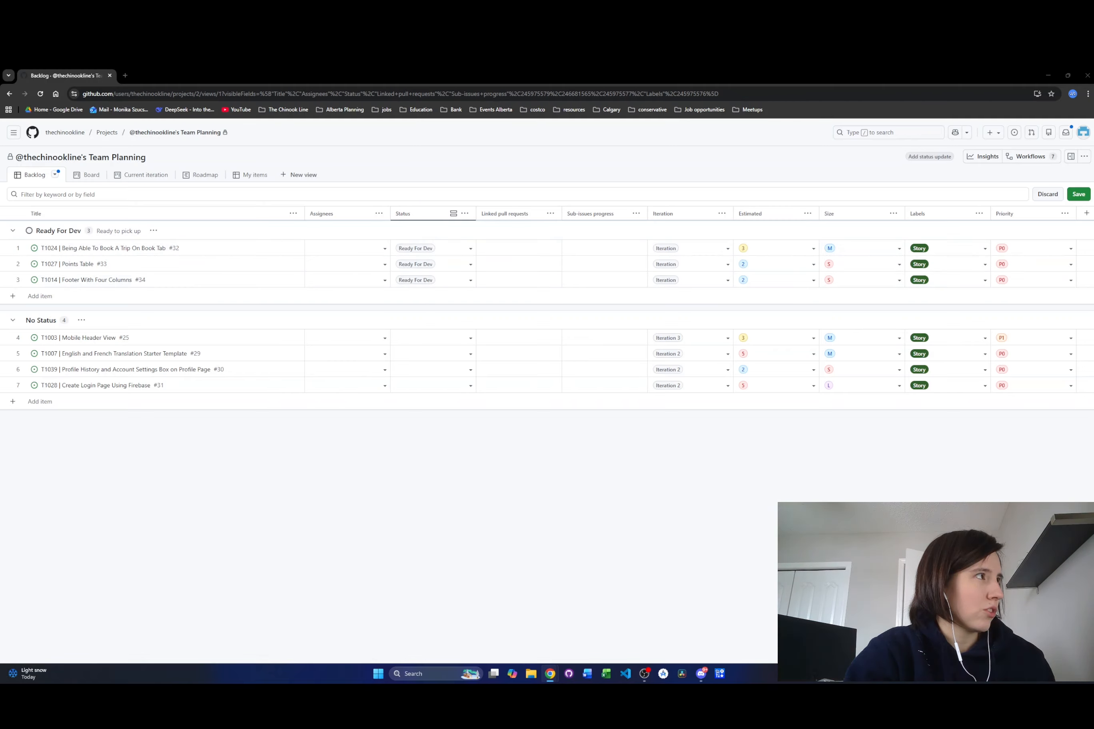
click(75, 194)
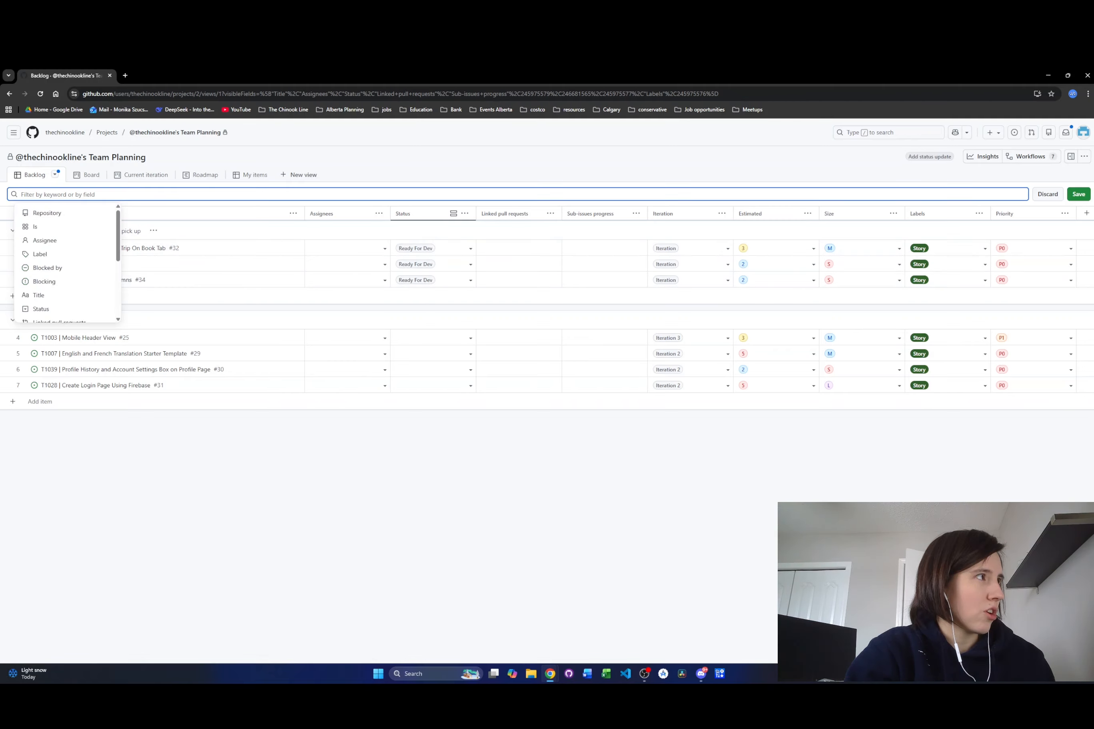
click(178, 315)
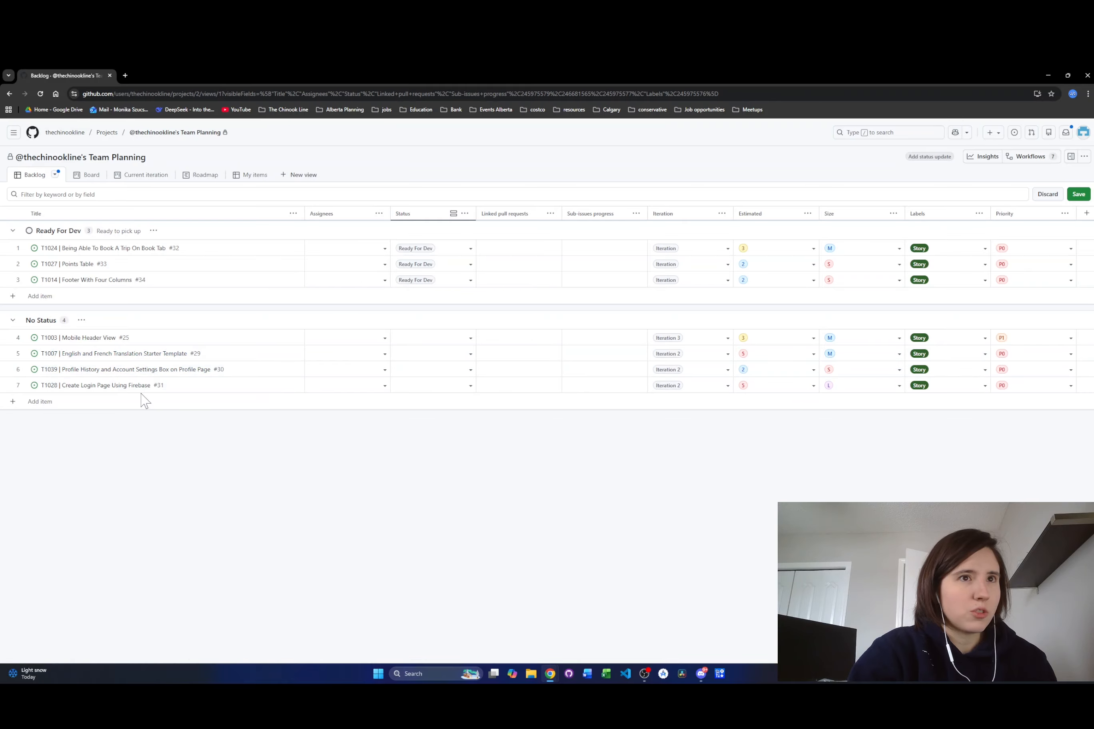
Step: Open the "T1003 | Mobile Header View" issue and examine its ticket number, Narrative and both BDD sections
click(107, 338)
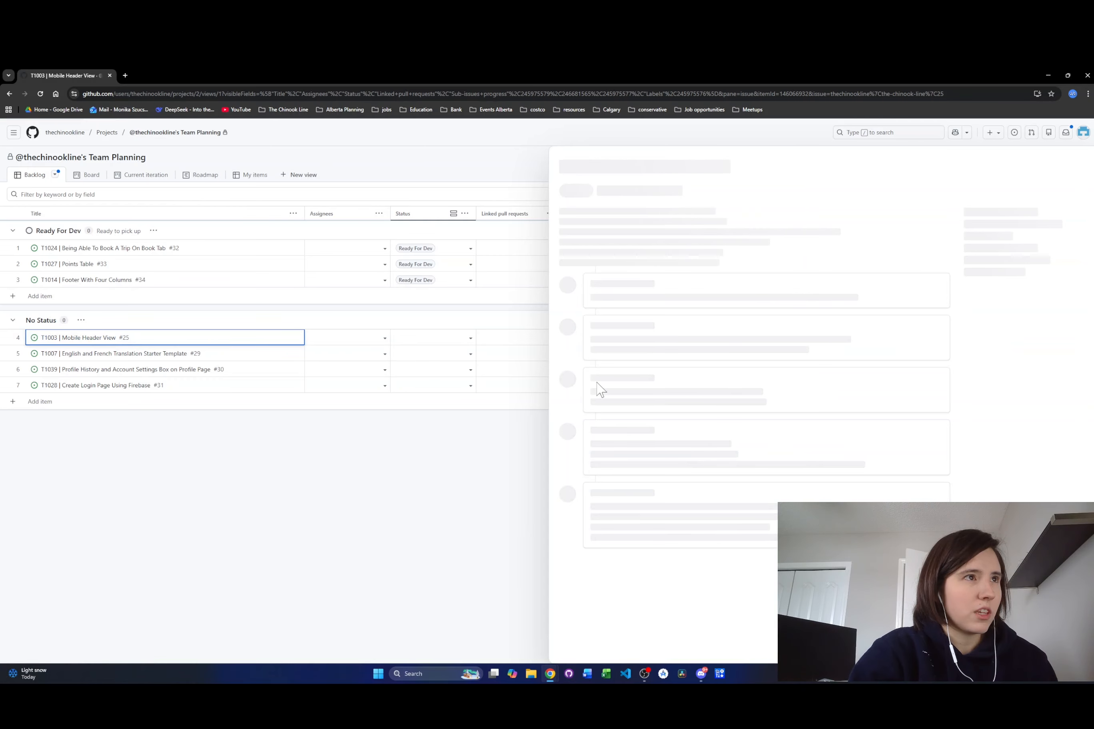
drag(559, 167, 596, 168)
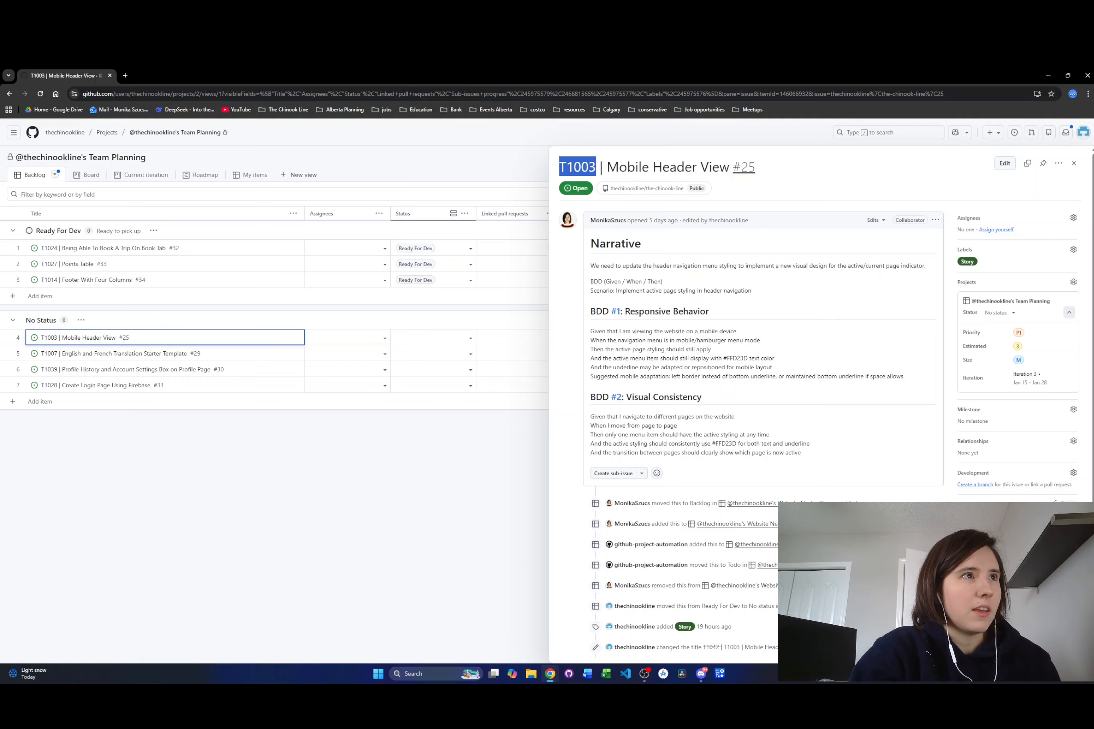
drag(591, 243, 659, 249)
drag(596, 266, 580, 314)
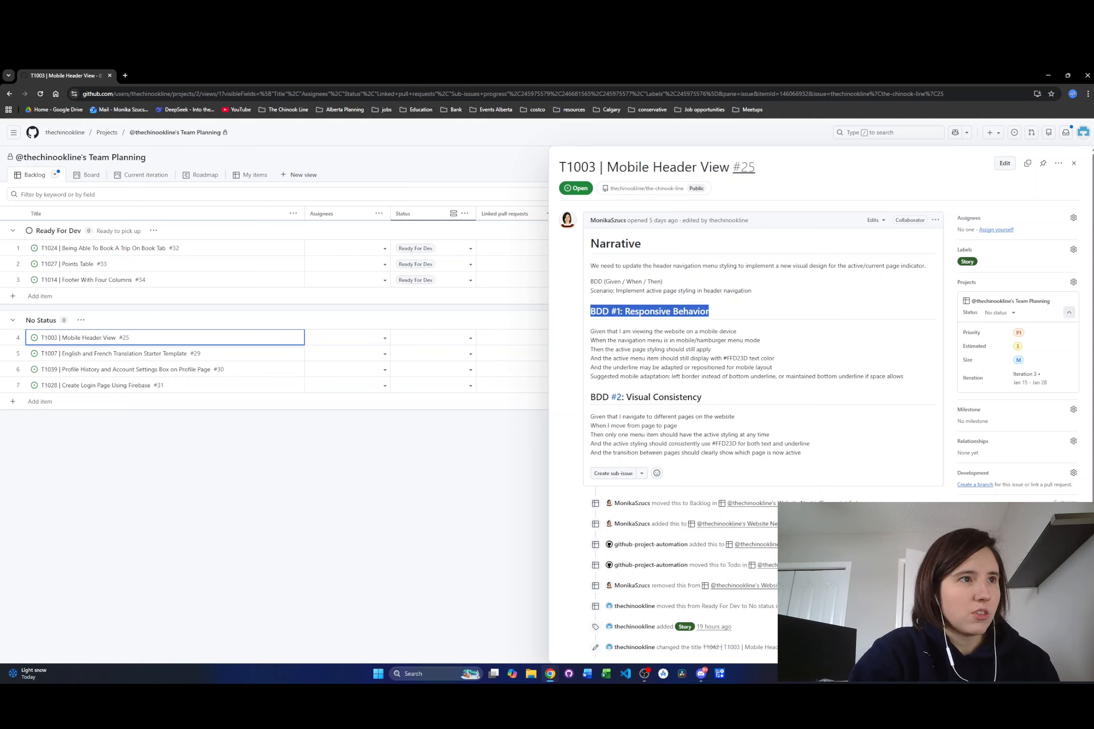
drag(711, 398, 574, 398)
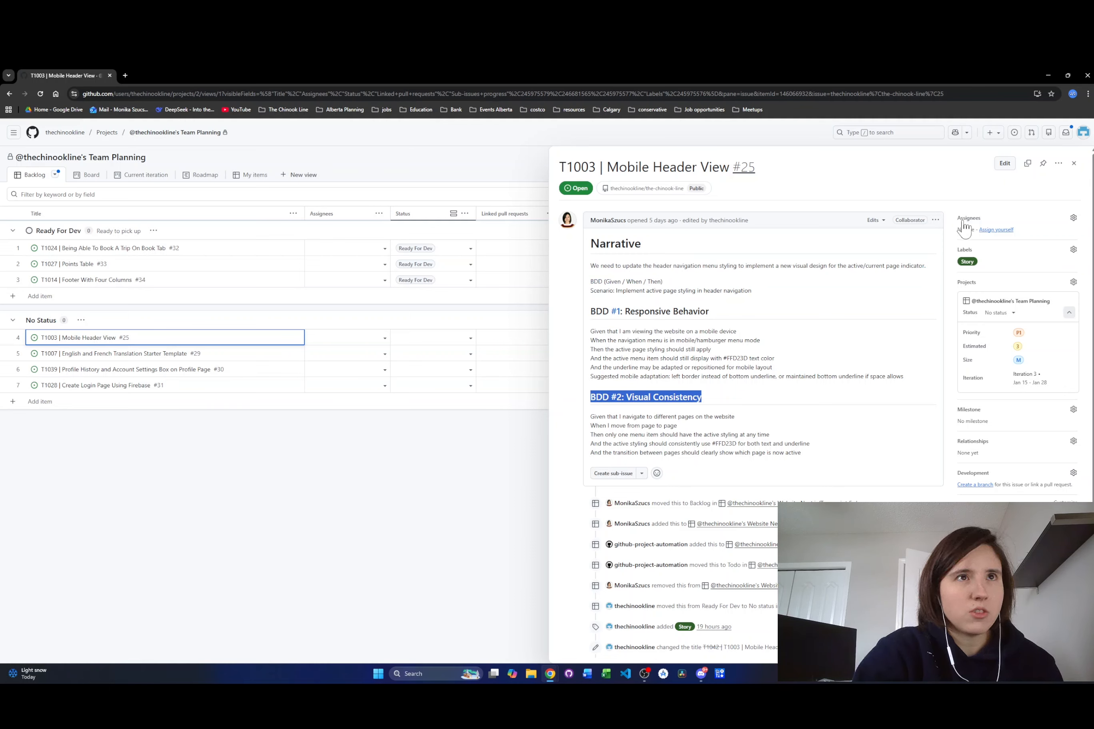
Step: Examine the assignees and labels available for the Mobile Header View issue
click(1074, 218)
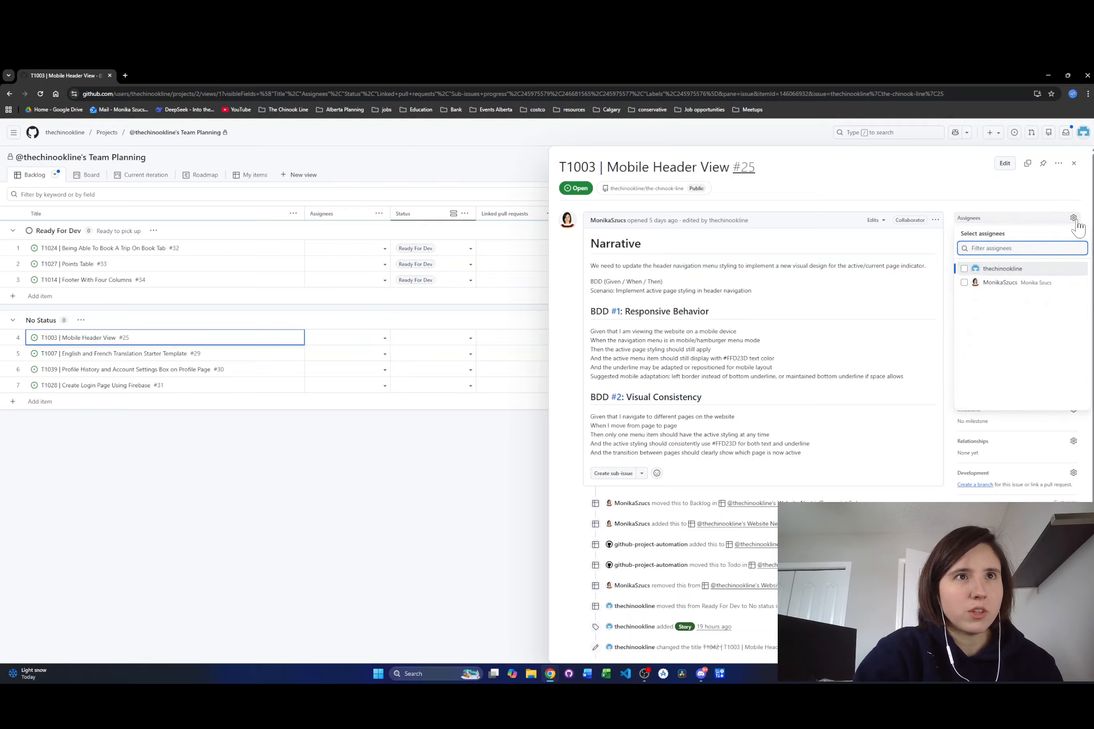
click(1015, 213)
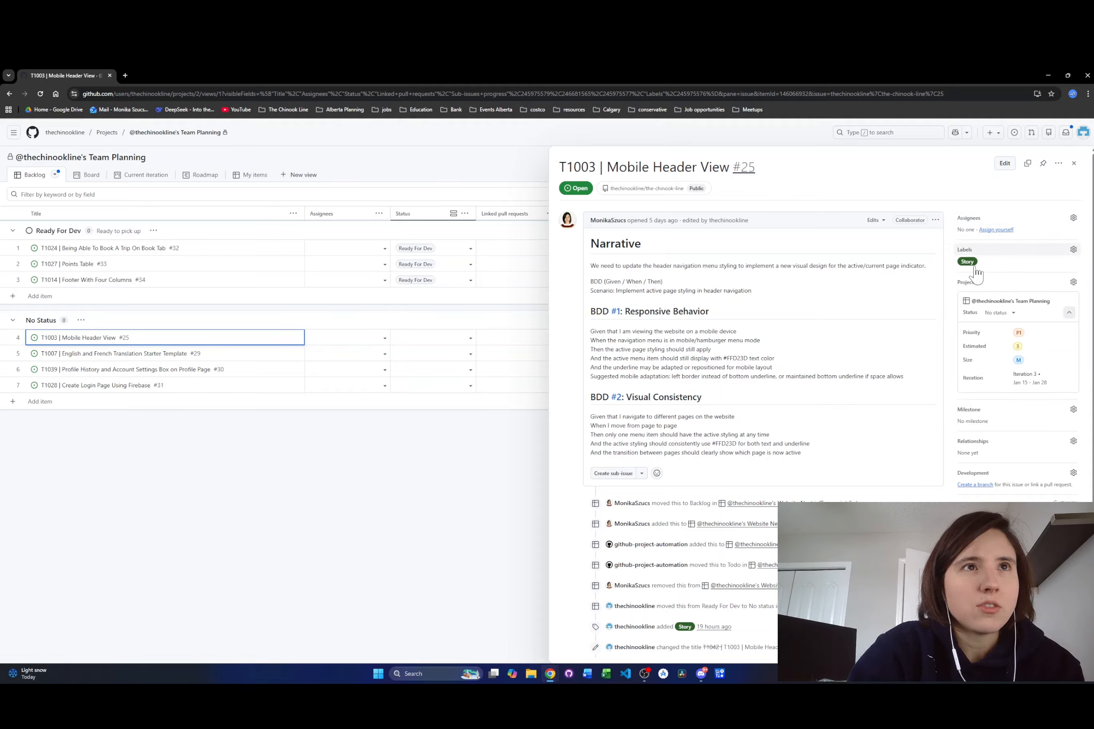
click(1073, 249)
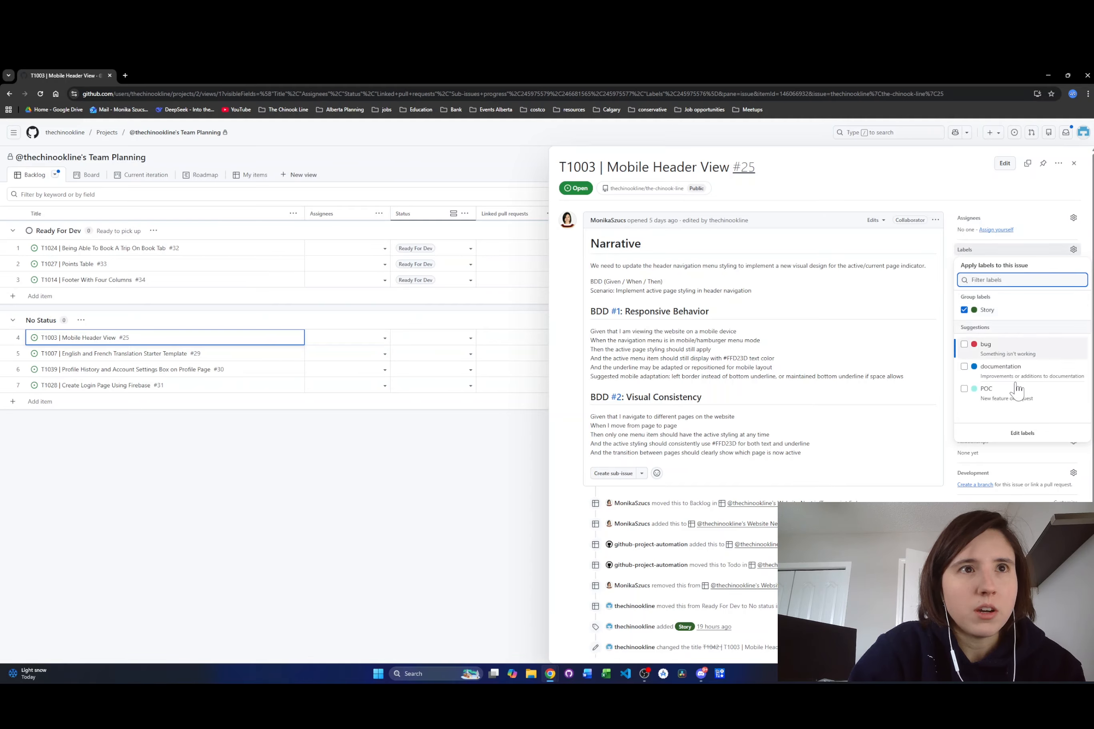
click(970, 190)
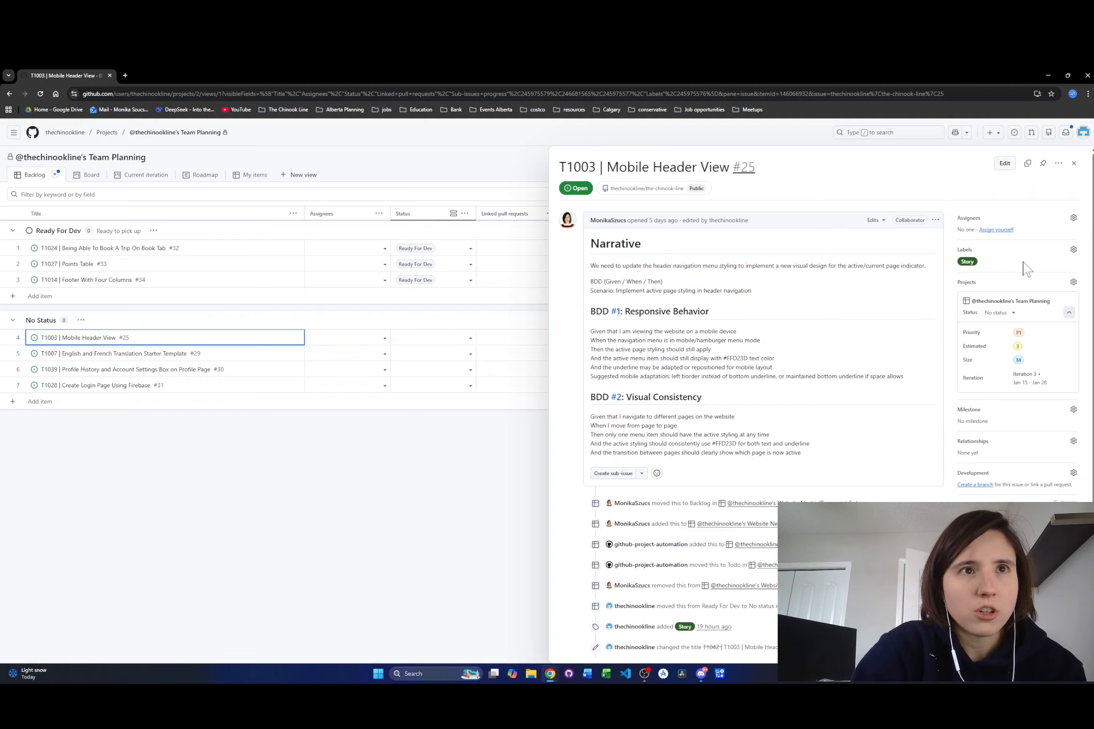
Step: Examine the status and project options of the Mobile Header View issue, and close the issue
click(1012, 313)
click(1012, 313)
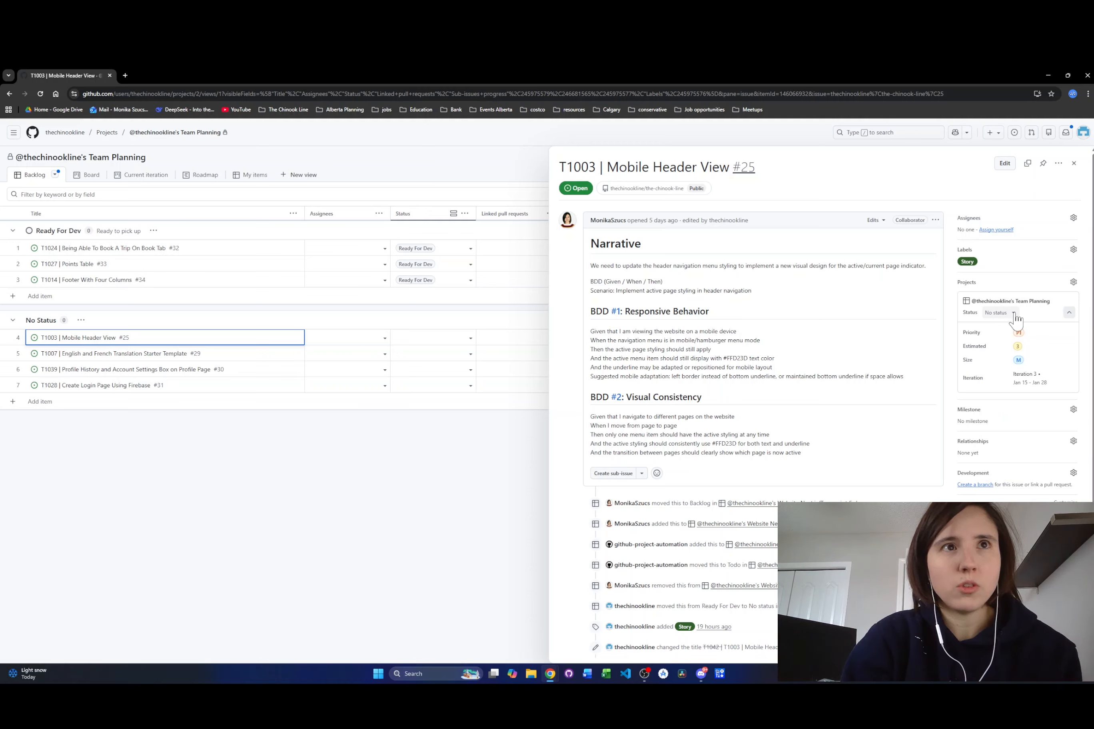
click(1012, 314)
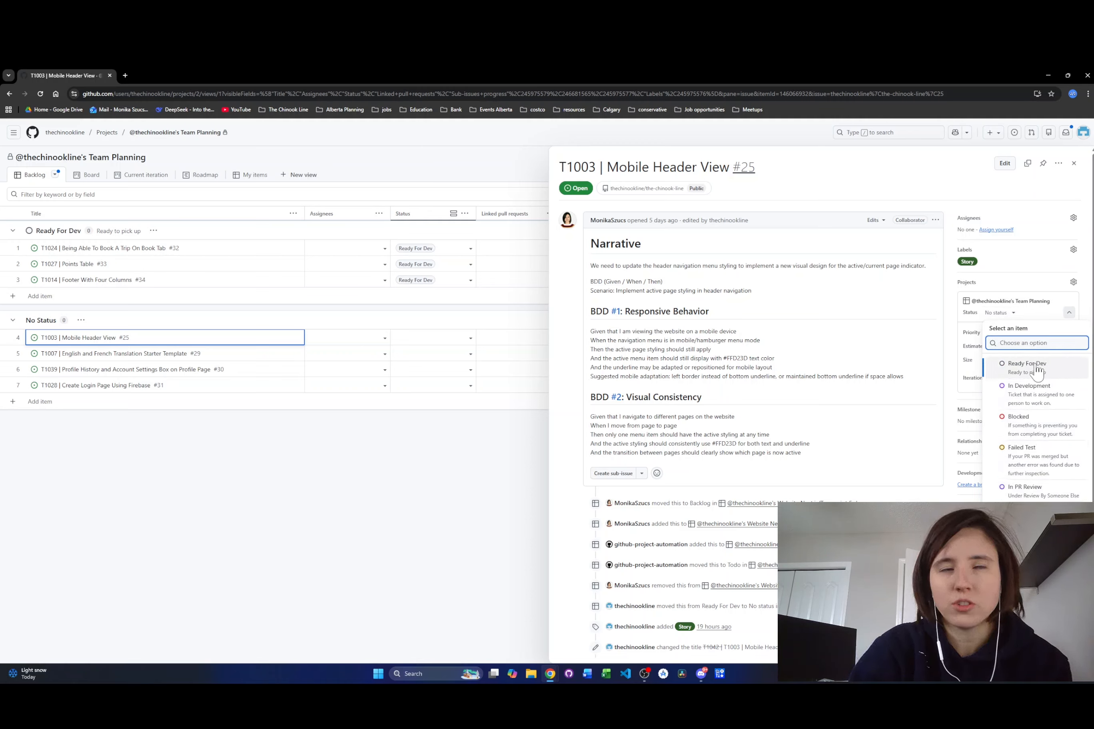
click(994, 286)
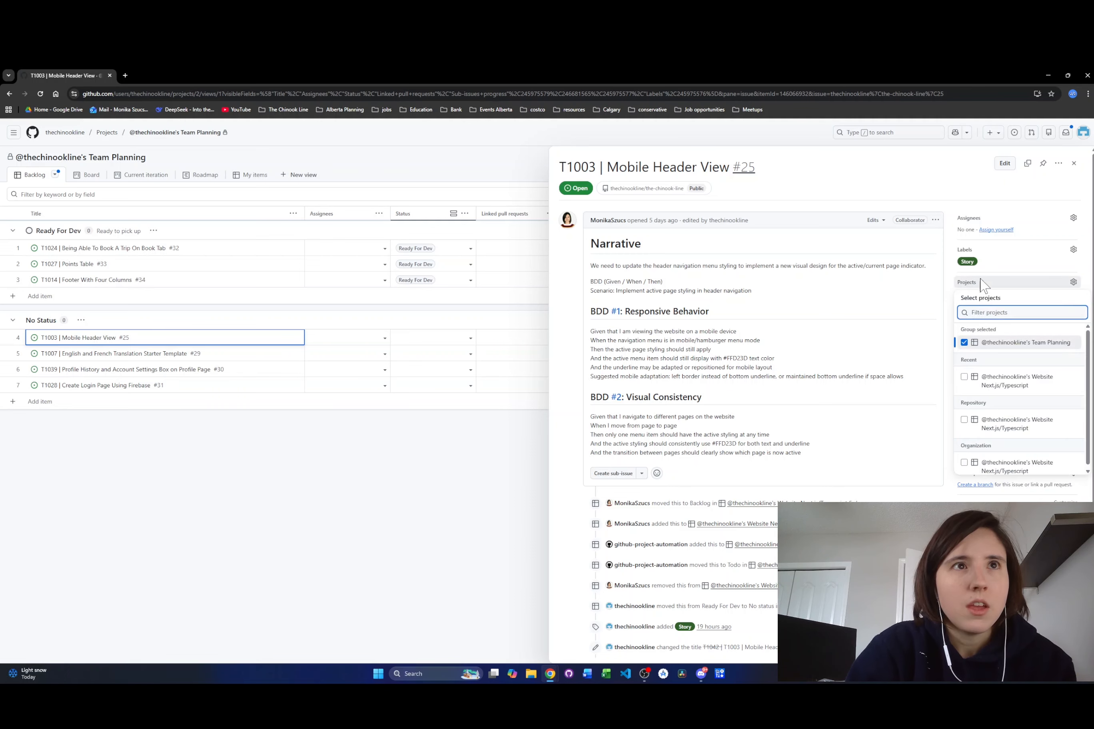
click(999, 260)
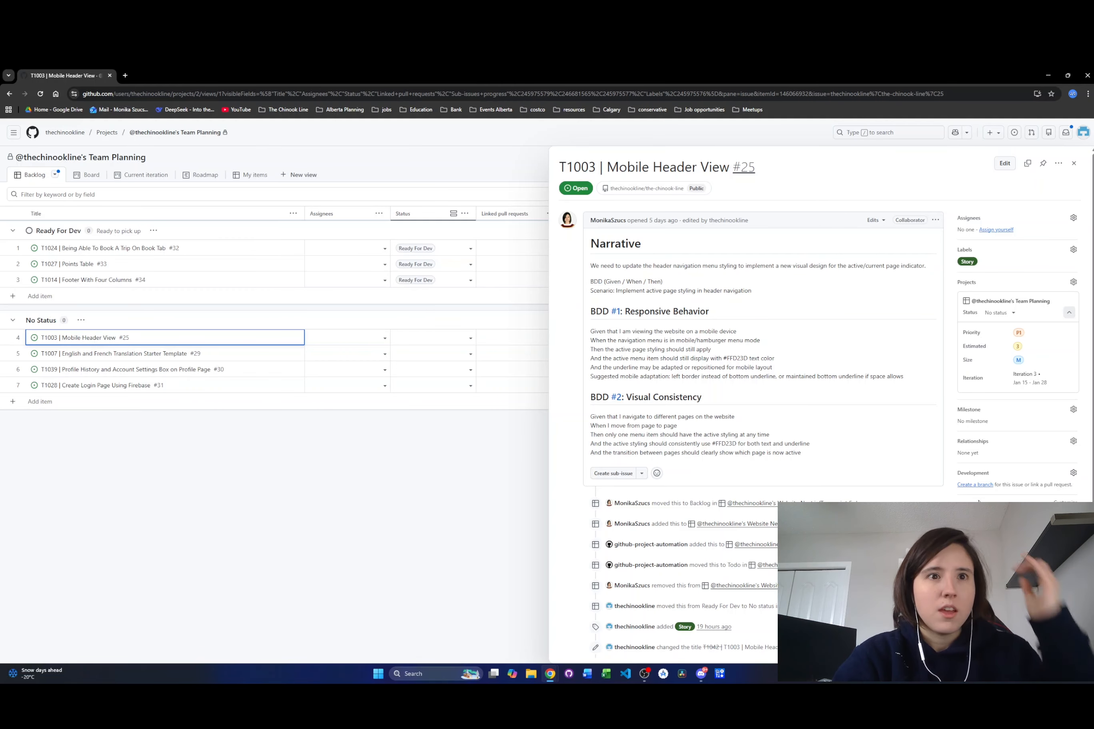
click(1077, 164)
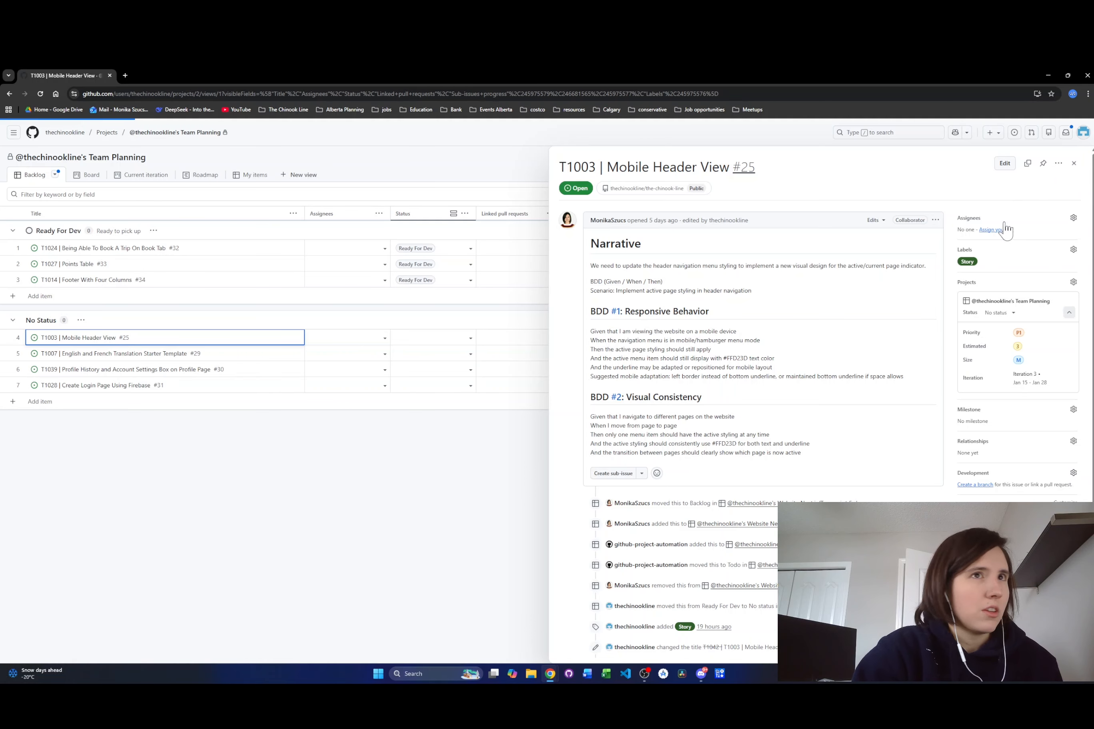
click(1073, 163)
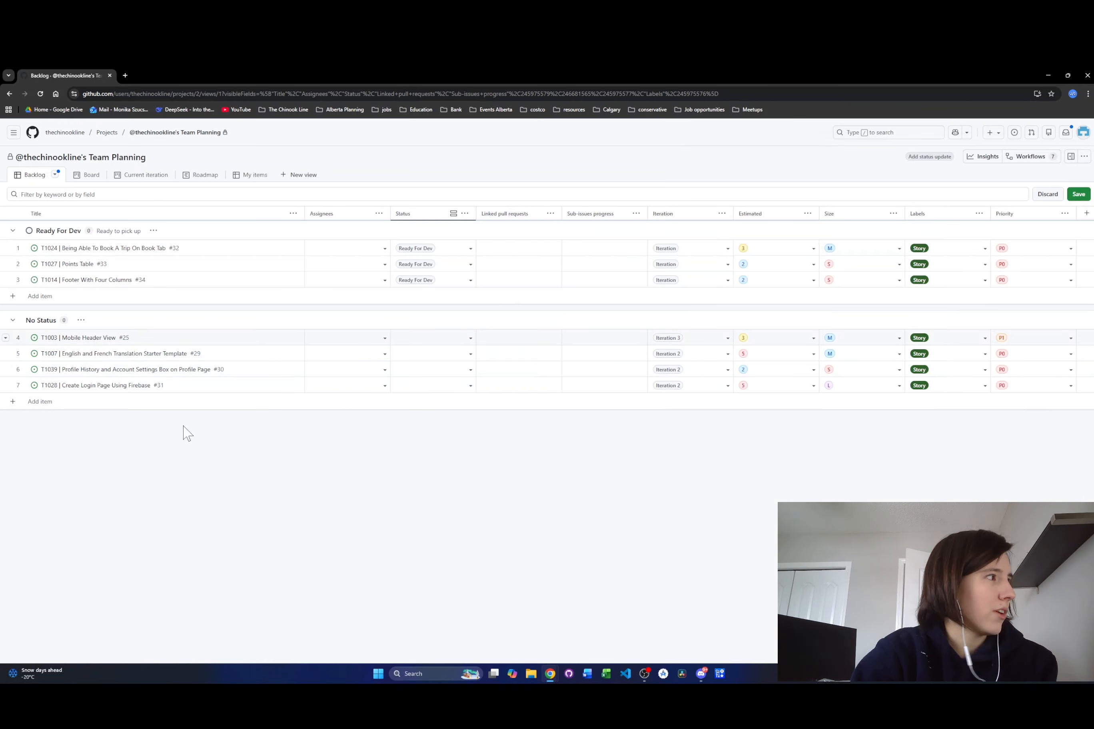
Step: Start a new issue in the backlog's No Status group and title it "T1026 | History Profile Page With ChartJS"
click(13, 402)
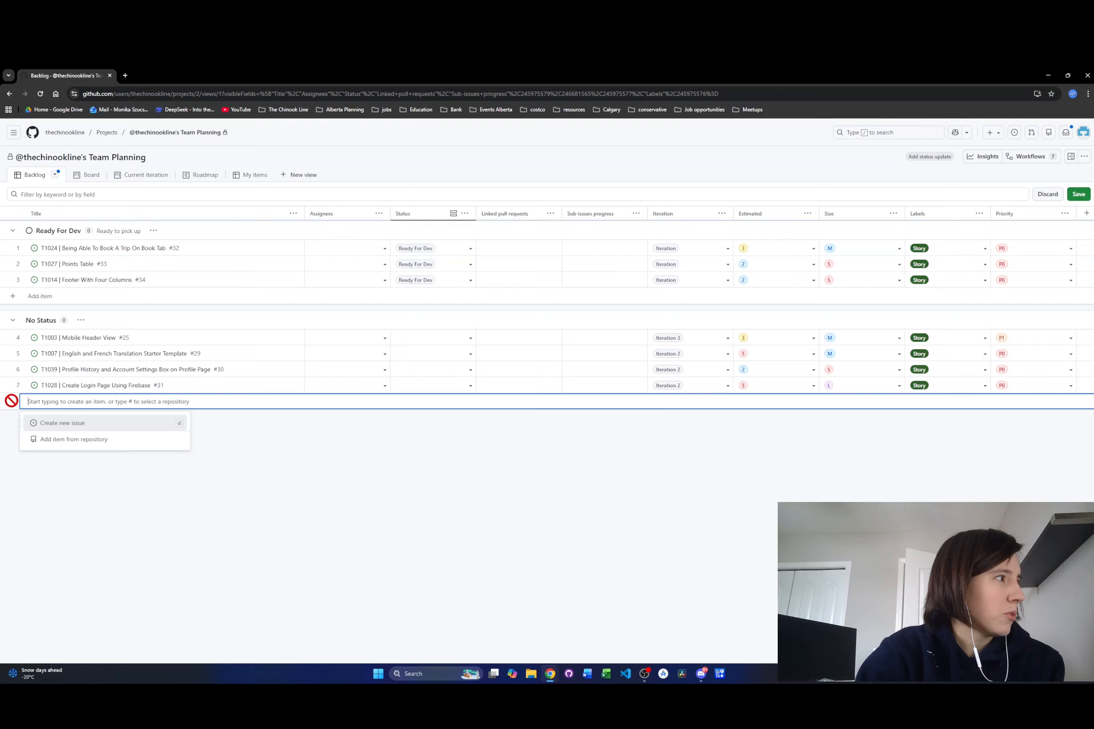
click(213, 492)
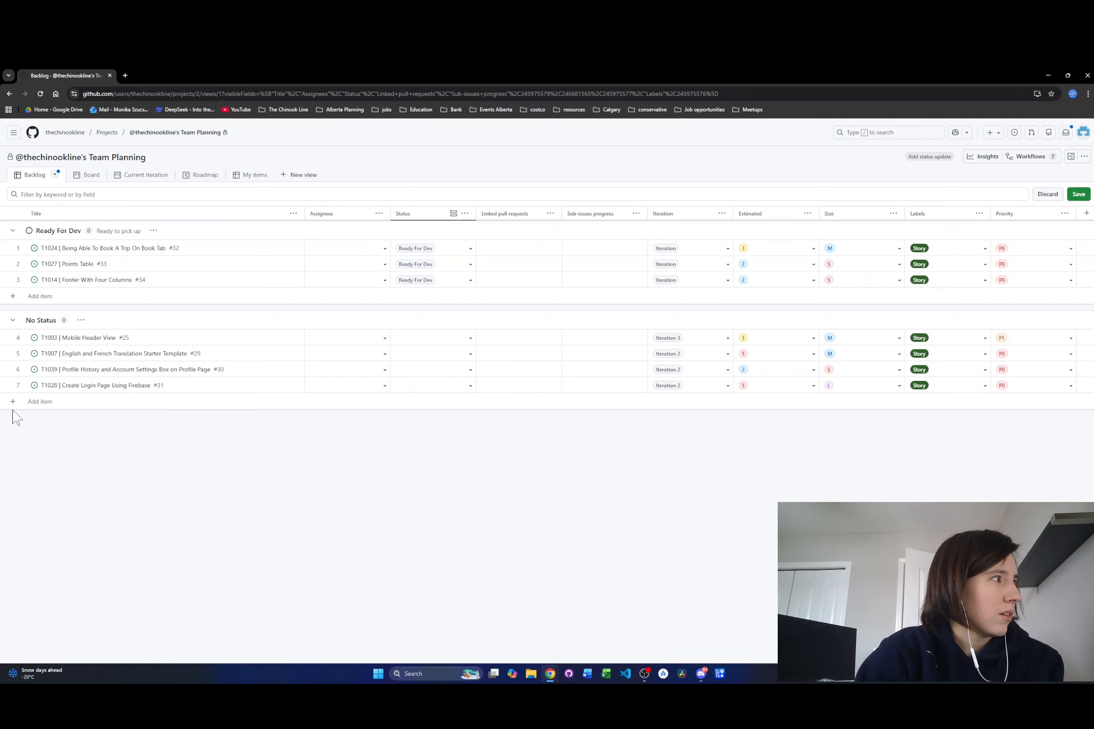
click(12, 403)
click(37, 425)
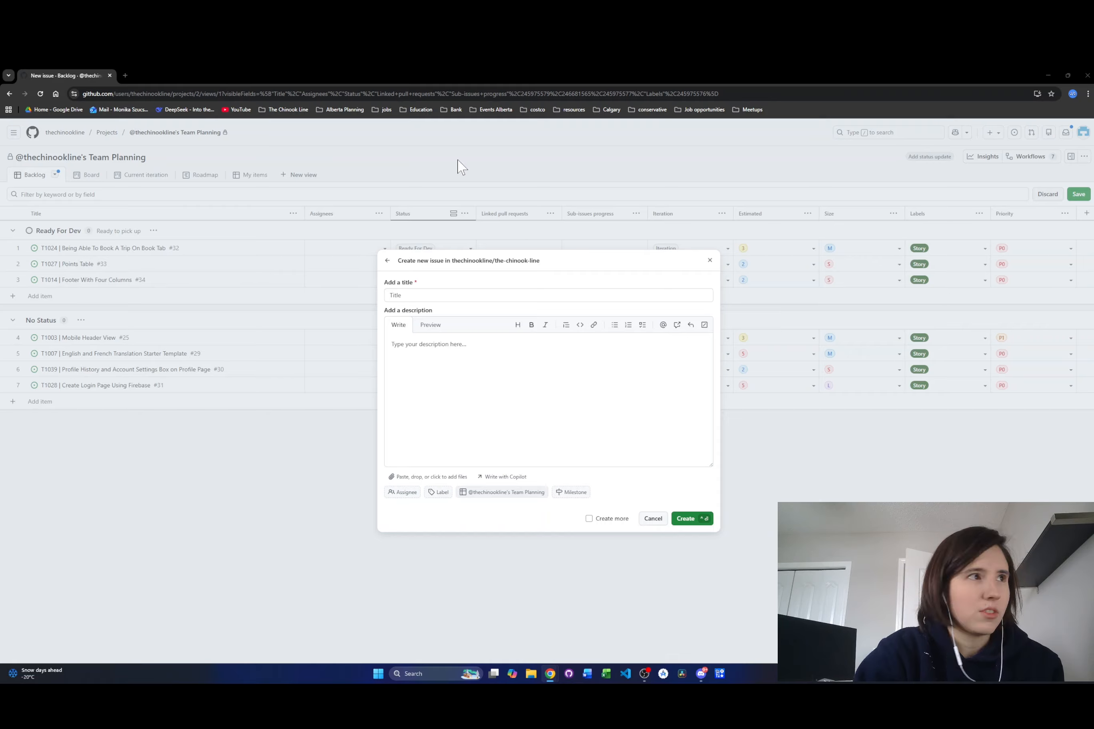
key(alt+Tab)
text(T1026 | History Profile Page With ChartJS)
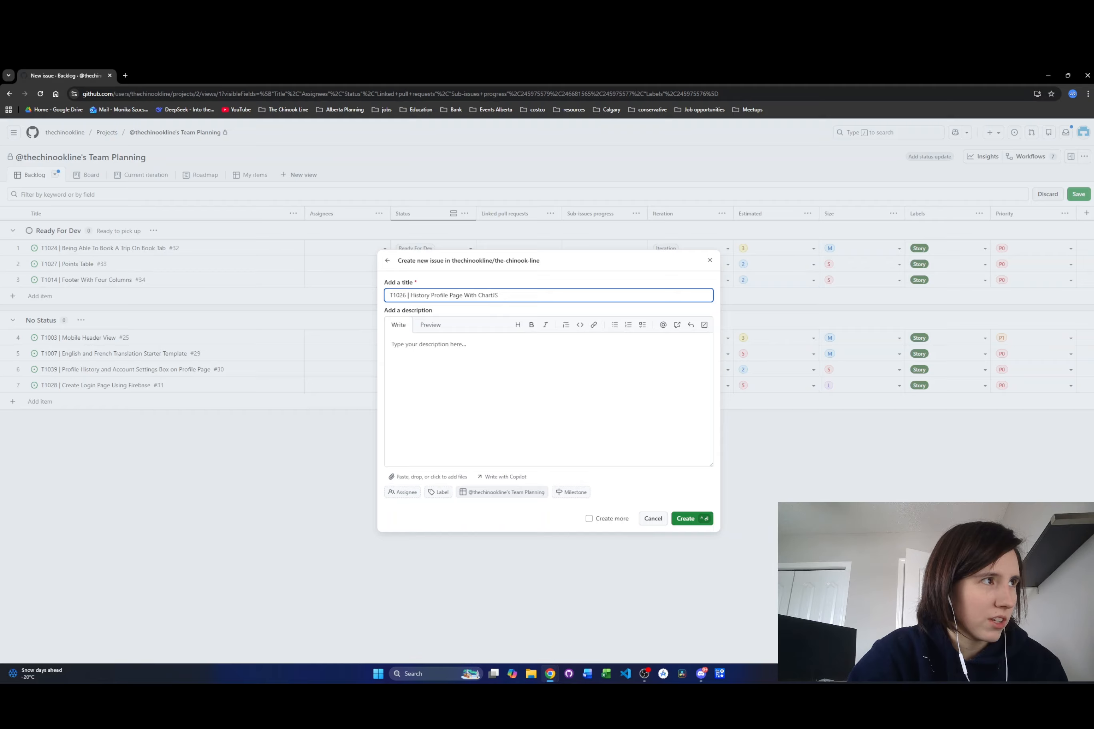
drag(411, 295, 517, 292)
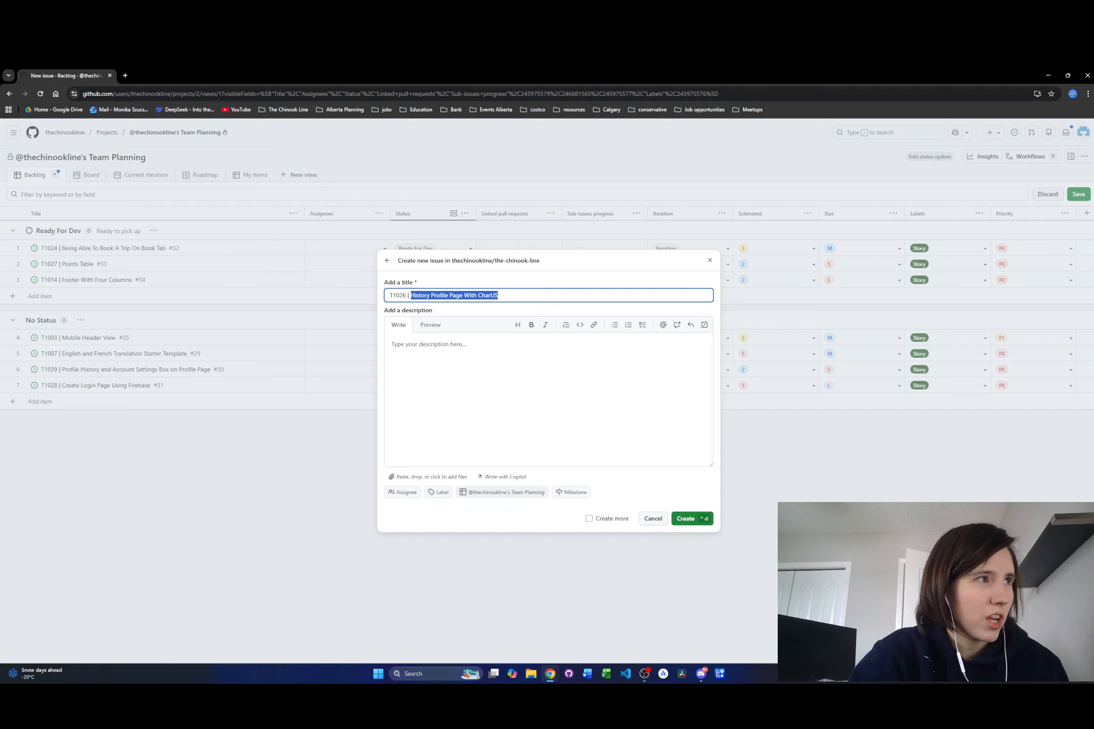
double_click(488, 295)
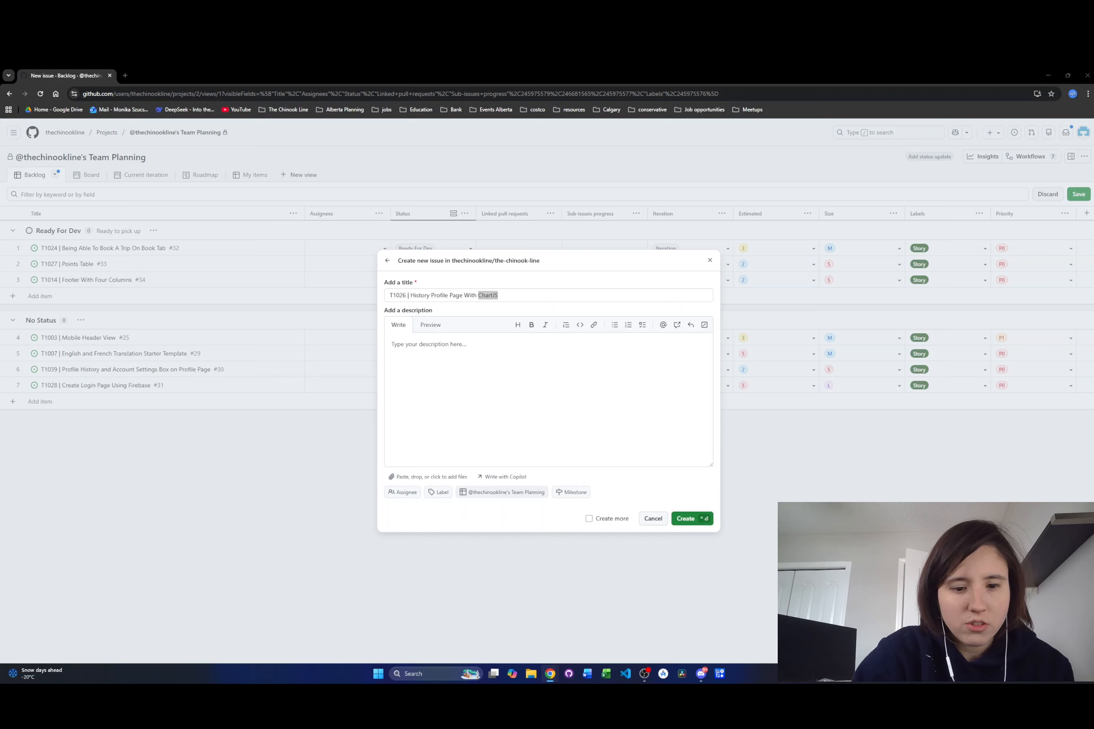
Step: Paste the prepared Markdown narrative and BDD scenarios for the Points and Rewards System as the new issue's description
click(429, 345)
key(ctrl+v)
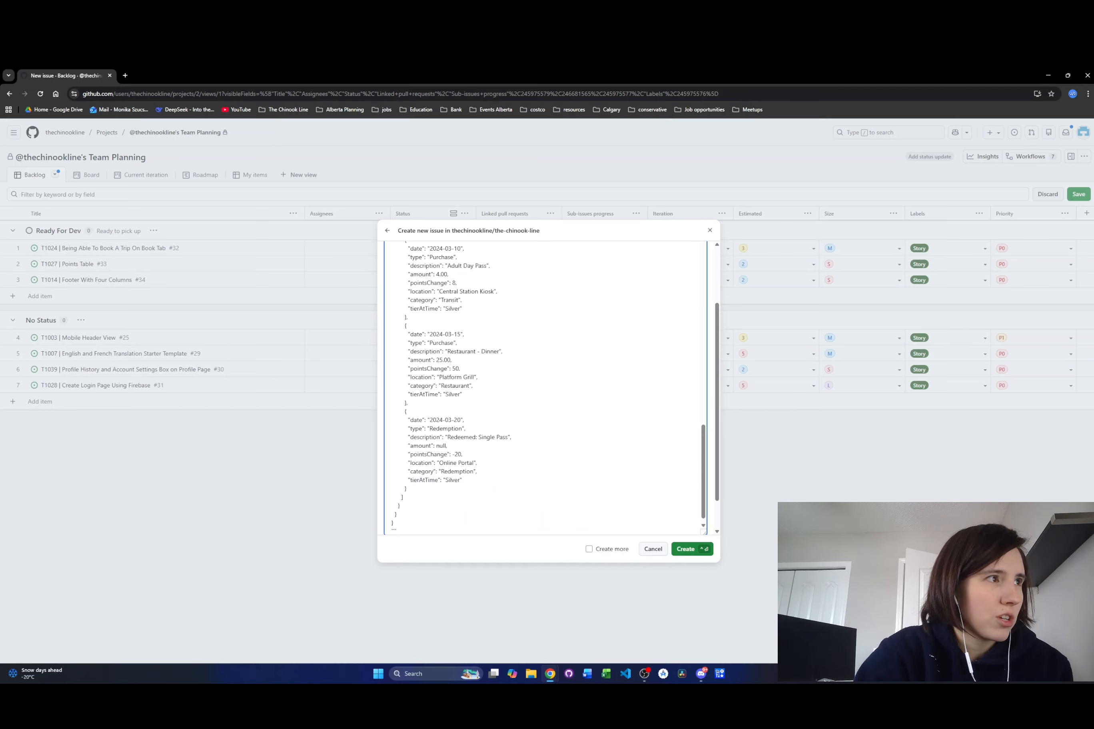
scroll(545, 414, up, 20)
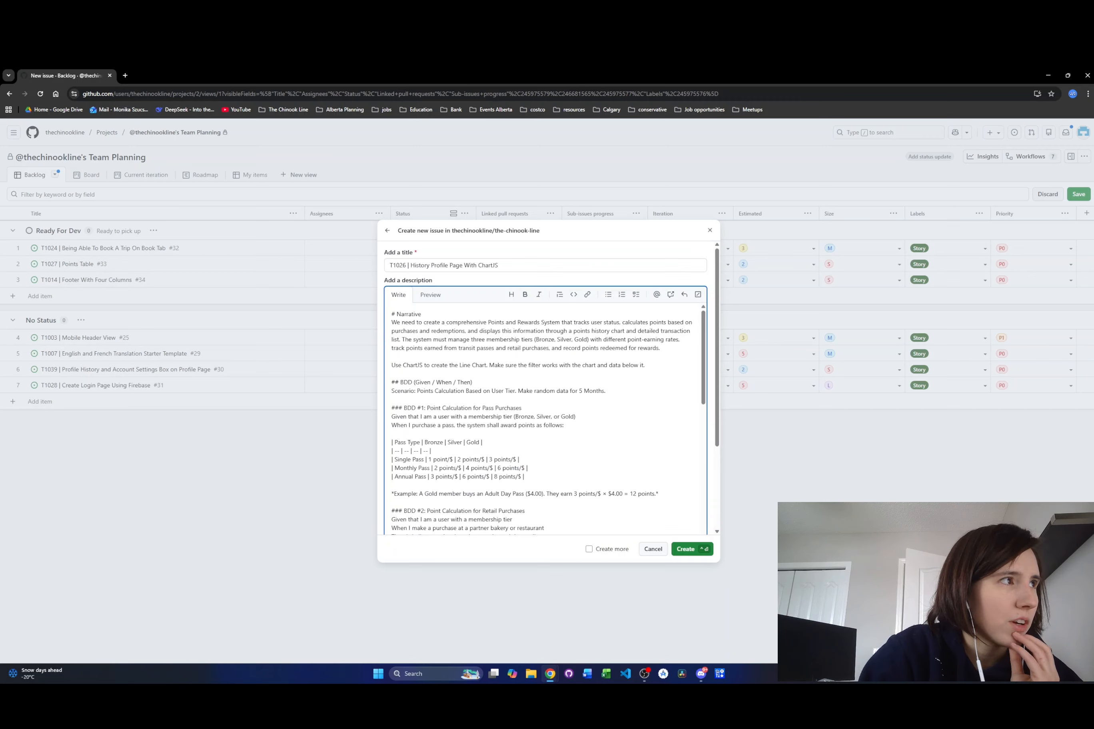
Step: Preview the issue description and compare the rendered headings and pass type table with their Markdown source
click(429, 296)
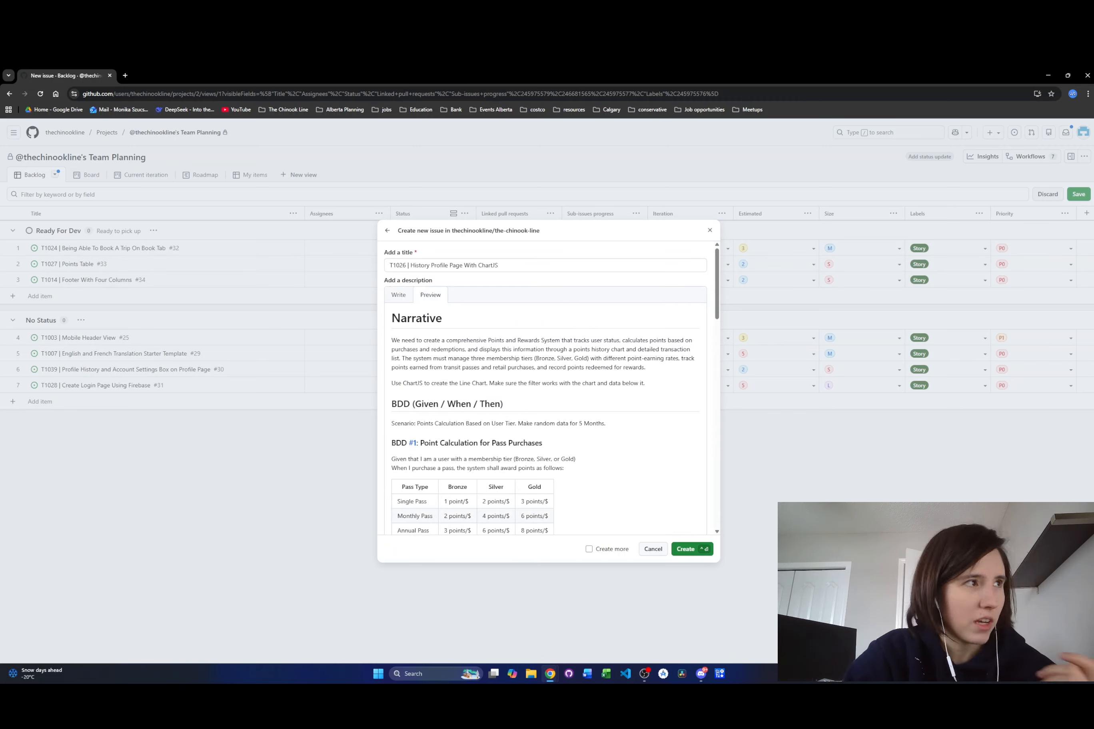
click(398, 297)
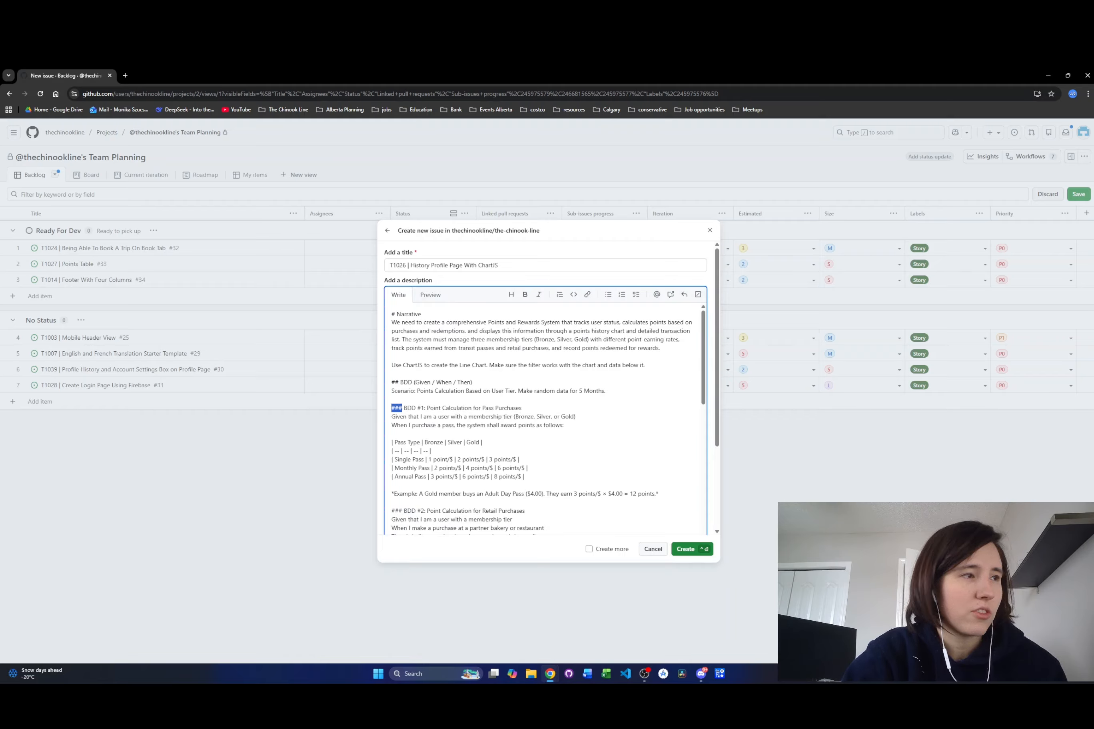
drag(391, 442, 525, 477)
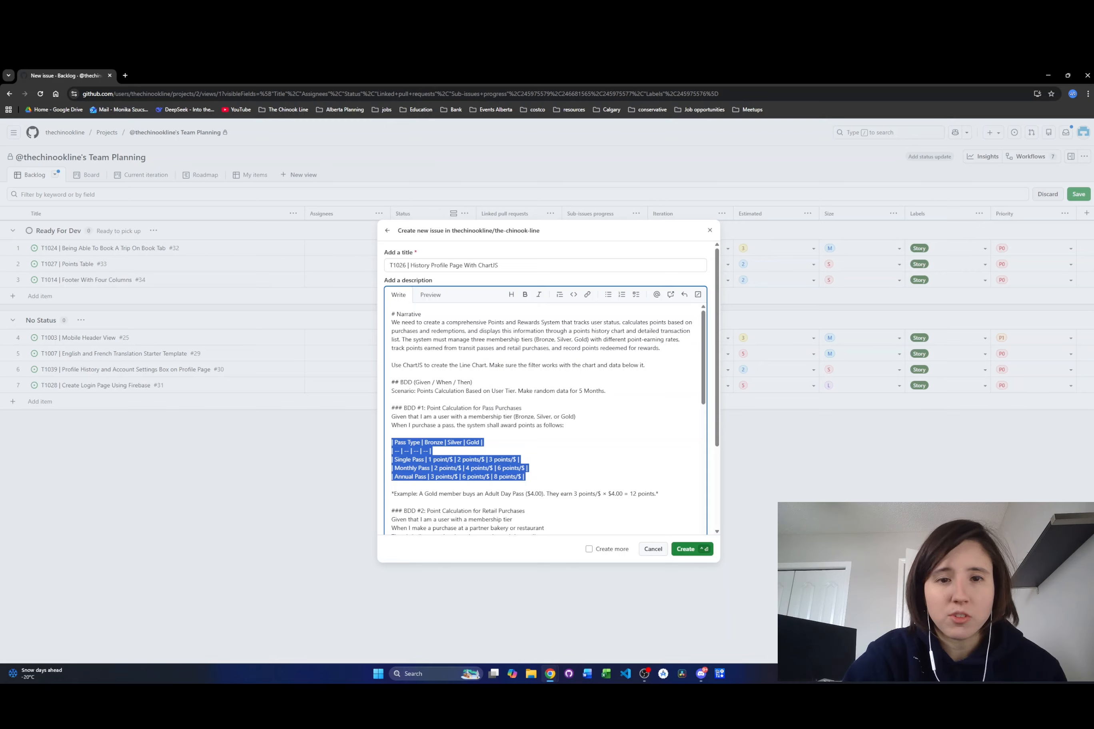
click(422, 295)
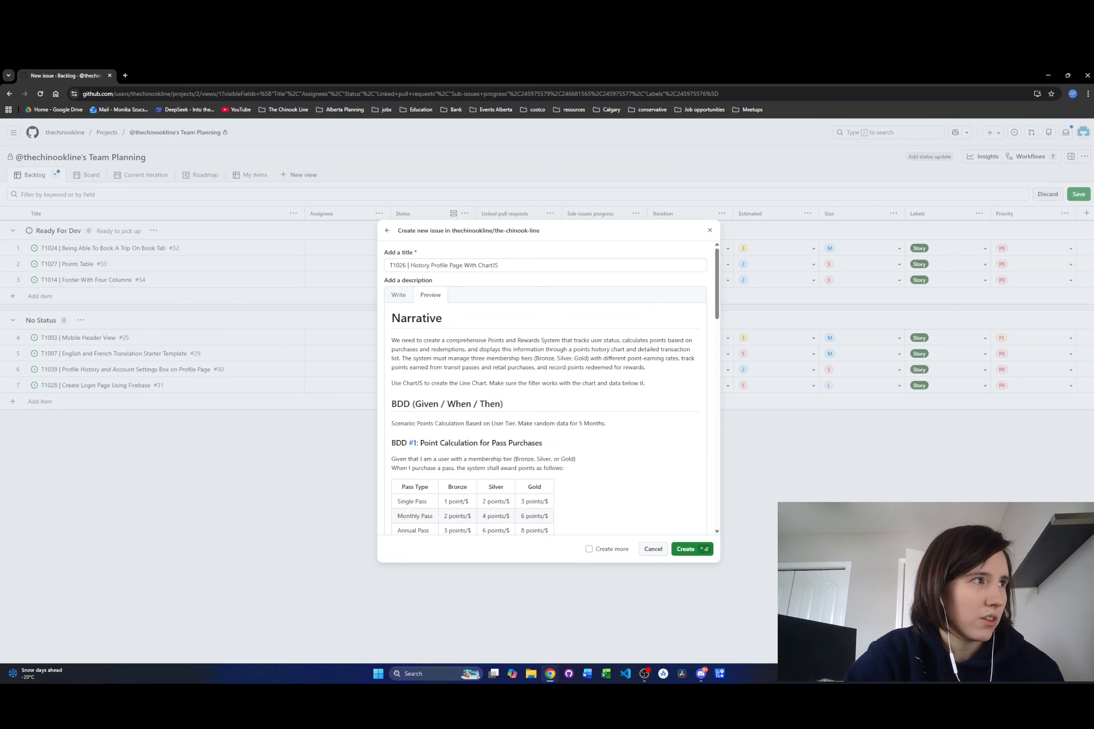
Step: Read through the previewed narrative, the five BDD scenarios with their points tables, and the sample transaction JSON
drag(397, 340, 669, 383)
scroll(669, 383, down, 1)
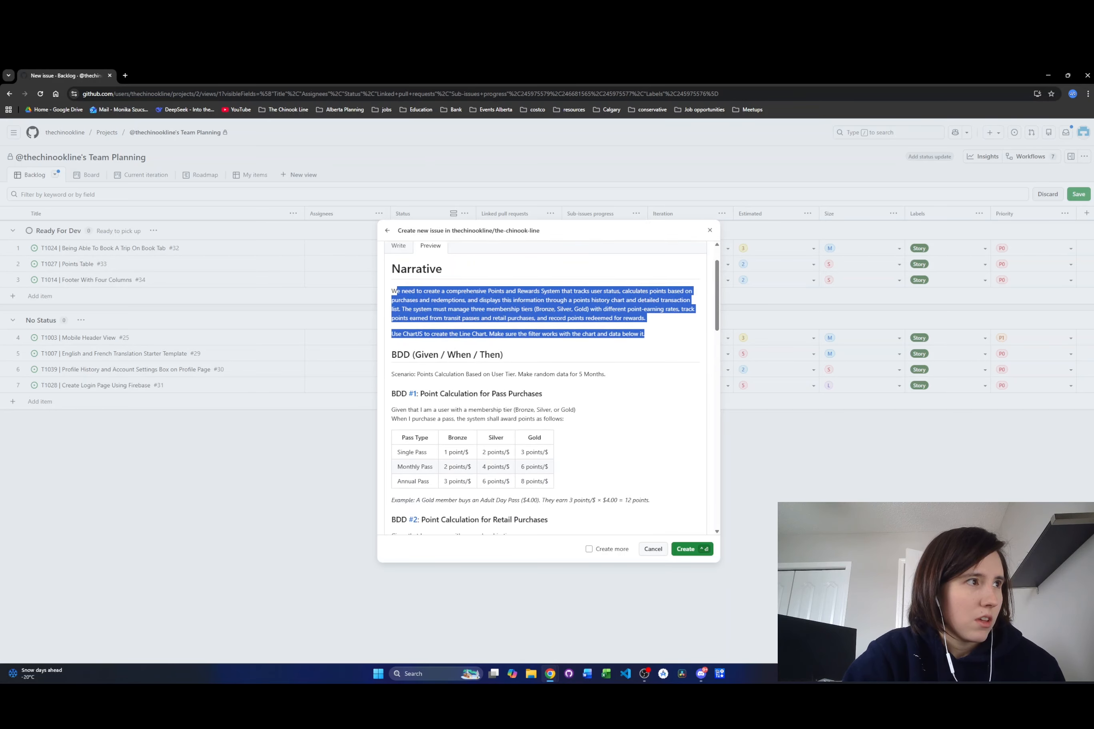
scroll(390, 306, down, 2)
drag(539, 295, 515, 402)
scroll(536, 402, down, 1)
click(565, 389)
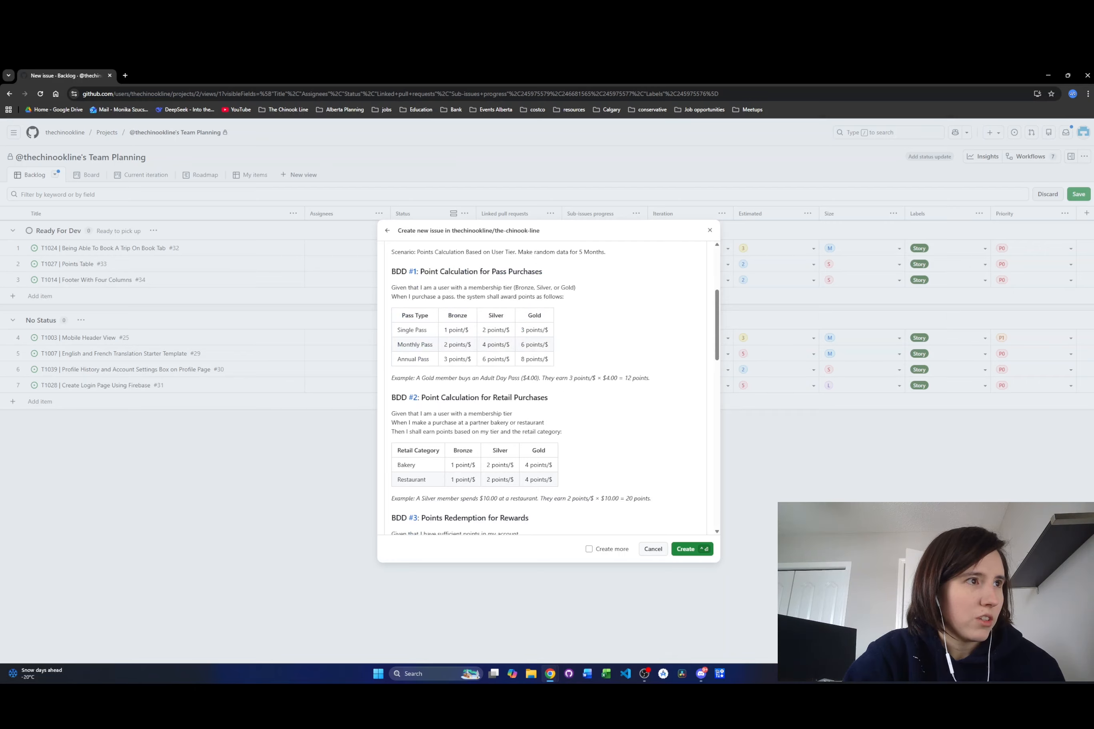
scroll(565, 389, down, 2)
drag(450, 328, 494, 451)
scroll(462, 379, down, 2)
scroll(494, 451, down, 2)
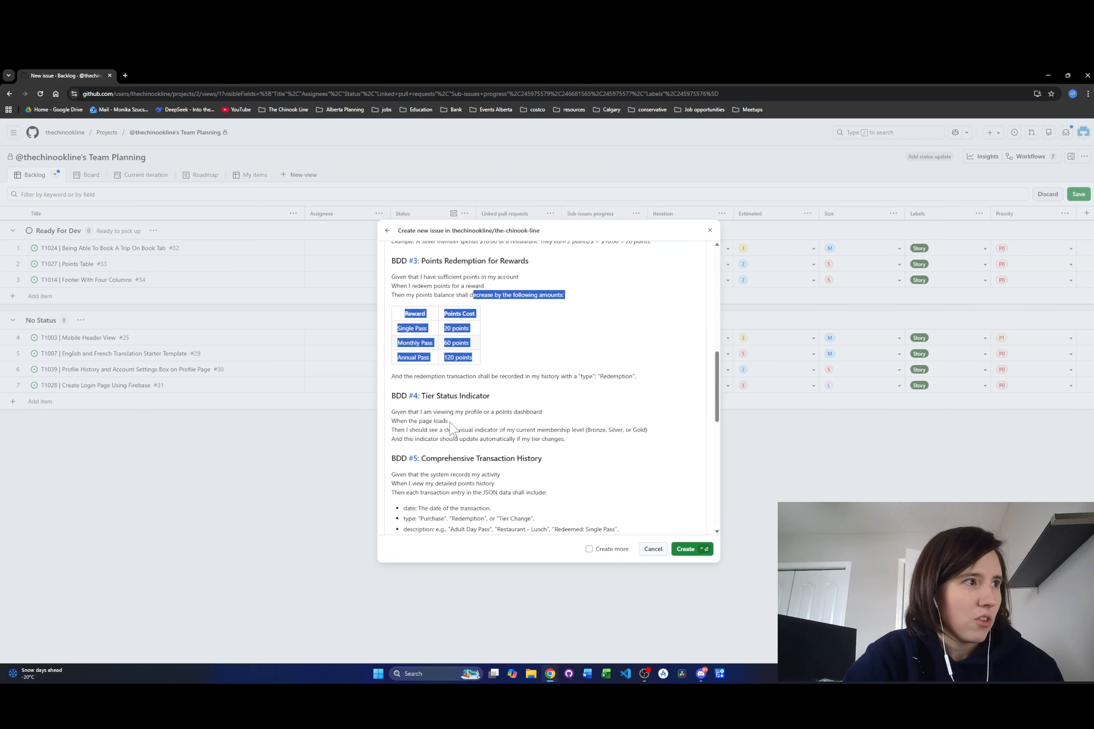
drag(441, 412, 481, 485)
scroll(464, 451, down, 2)
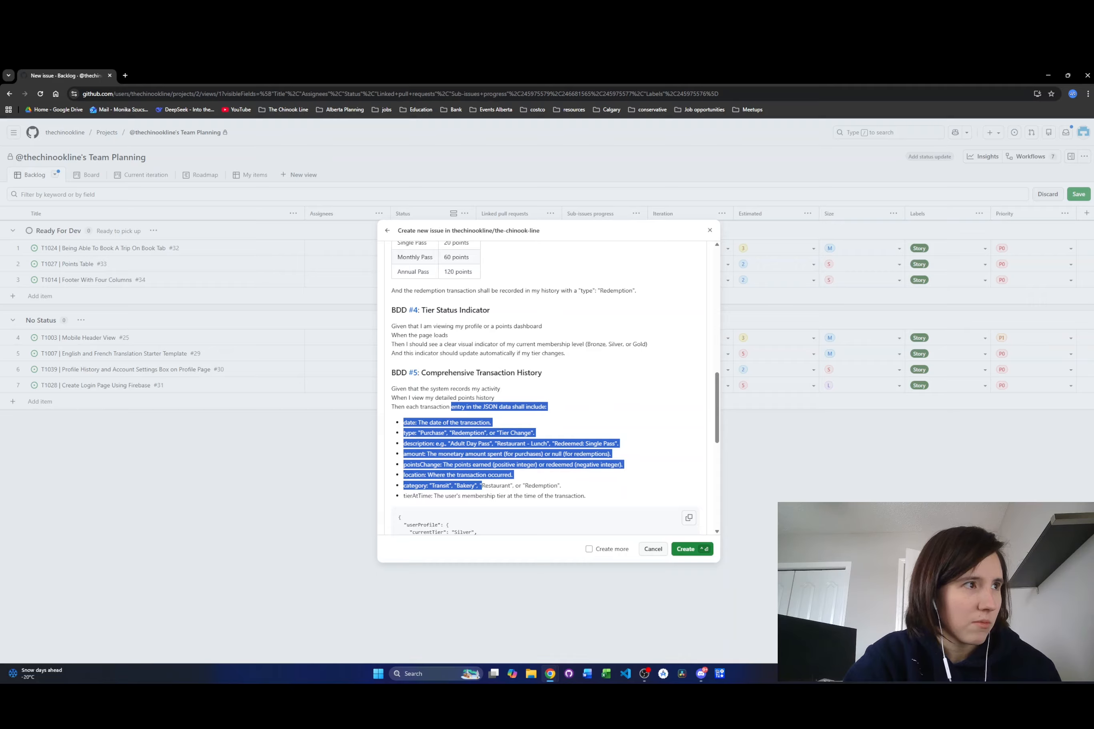
scroll(445, 398, down, 8)
scroll(456, 447, down, 1)
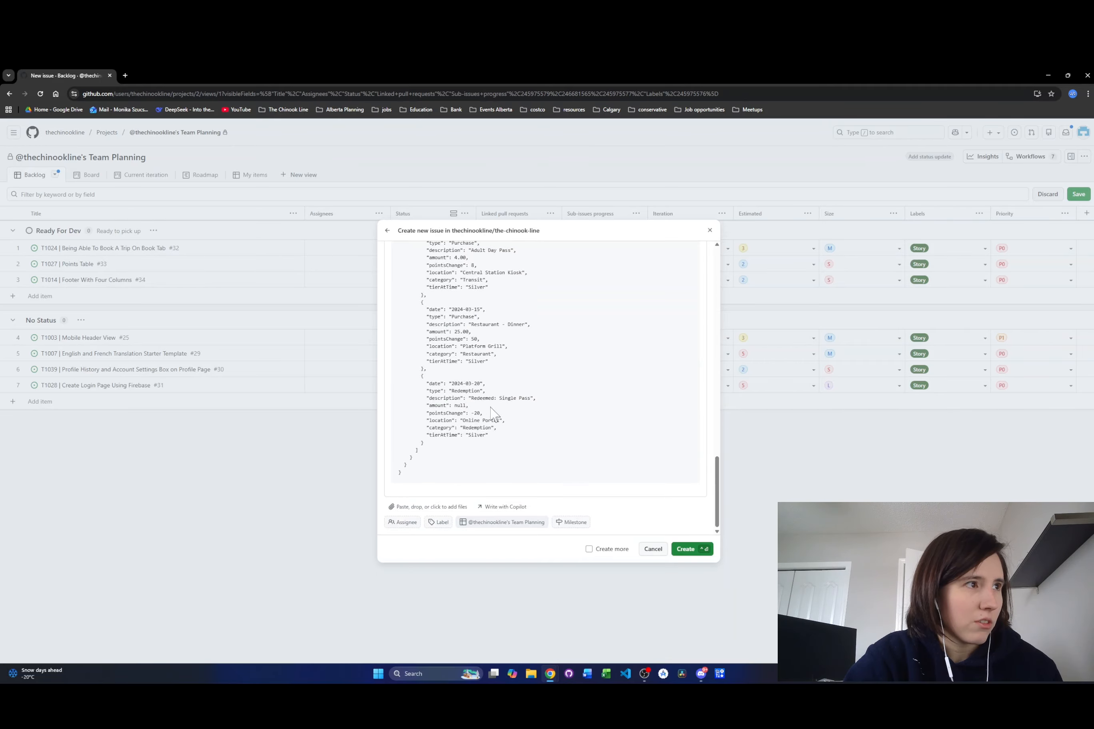
scroll(498, 440, up, 3)
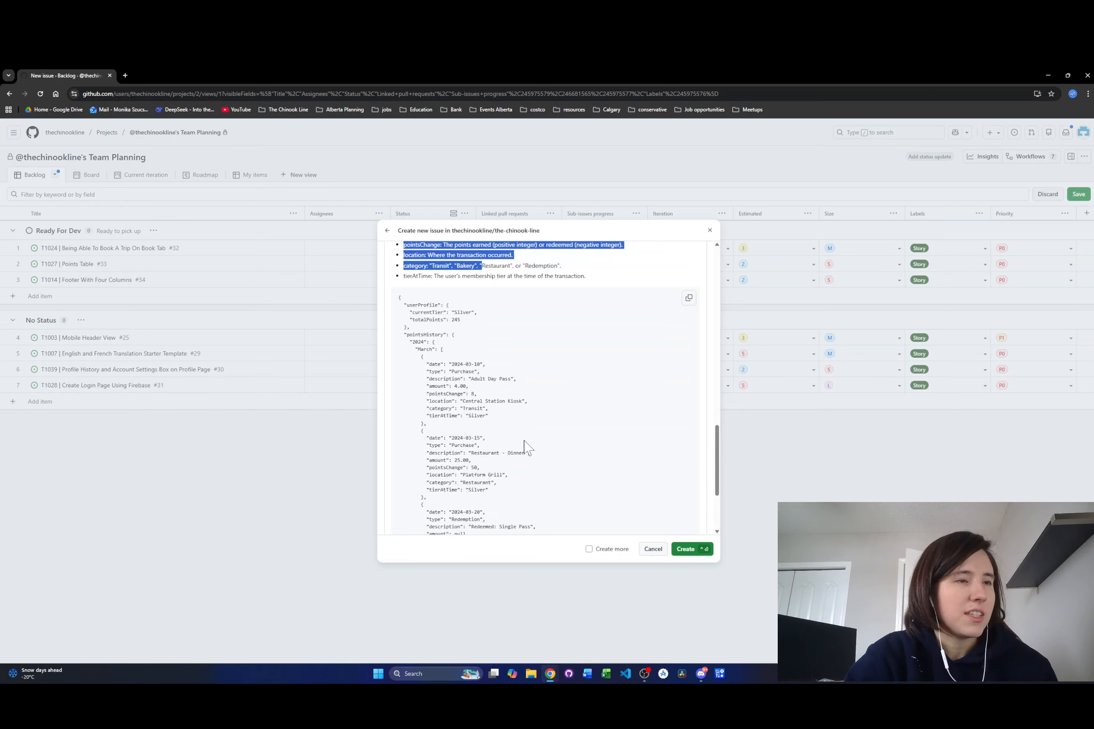
scroll(529, 444, up, 15)
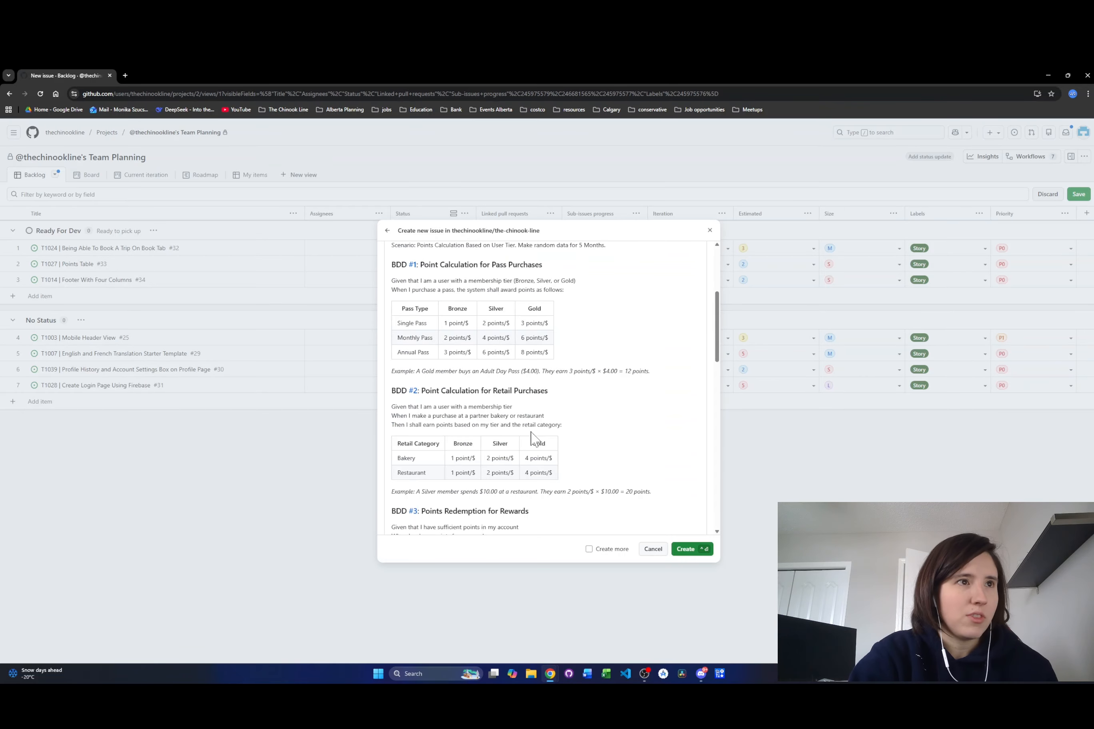
Step: Create the T1026 History Profile Page issue and clear its Ready For Dev status in the backlog
click(684, 552)
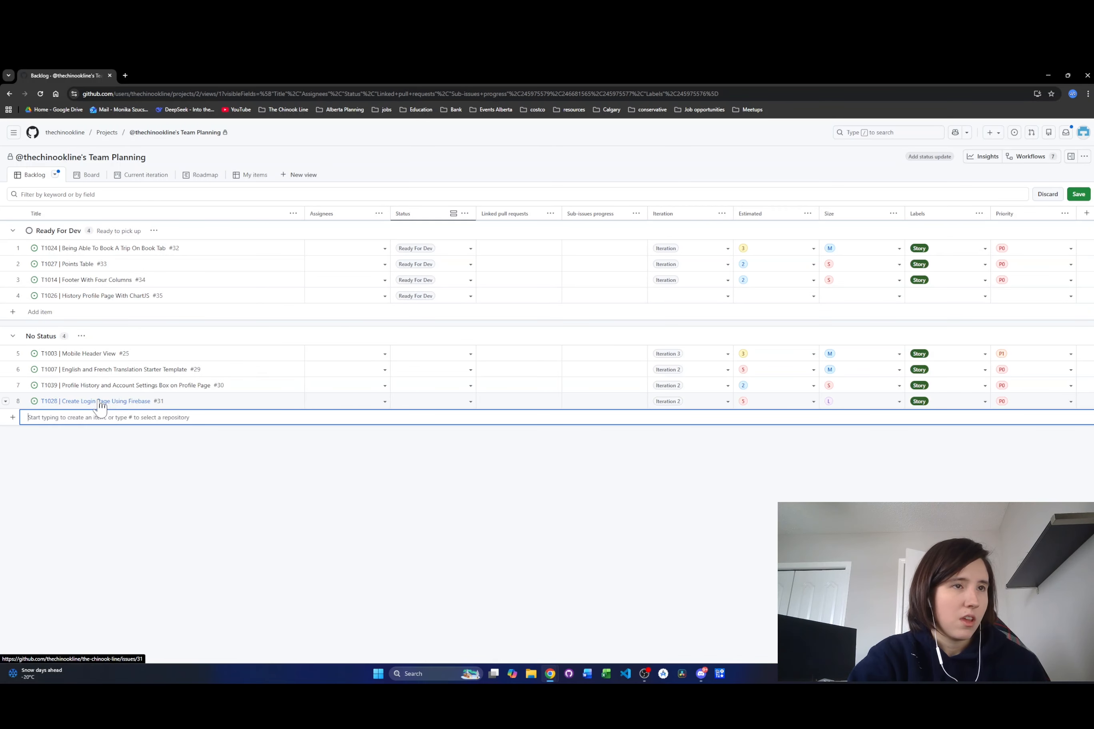
click(98, 402)
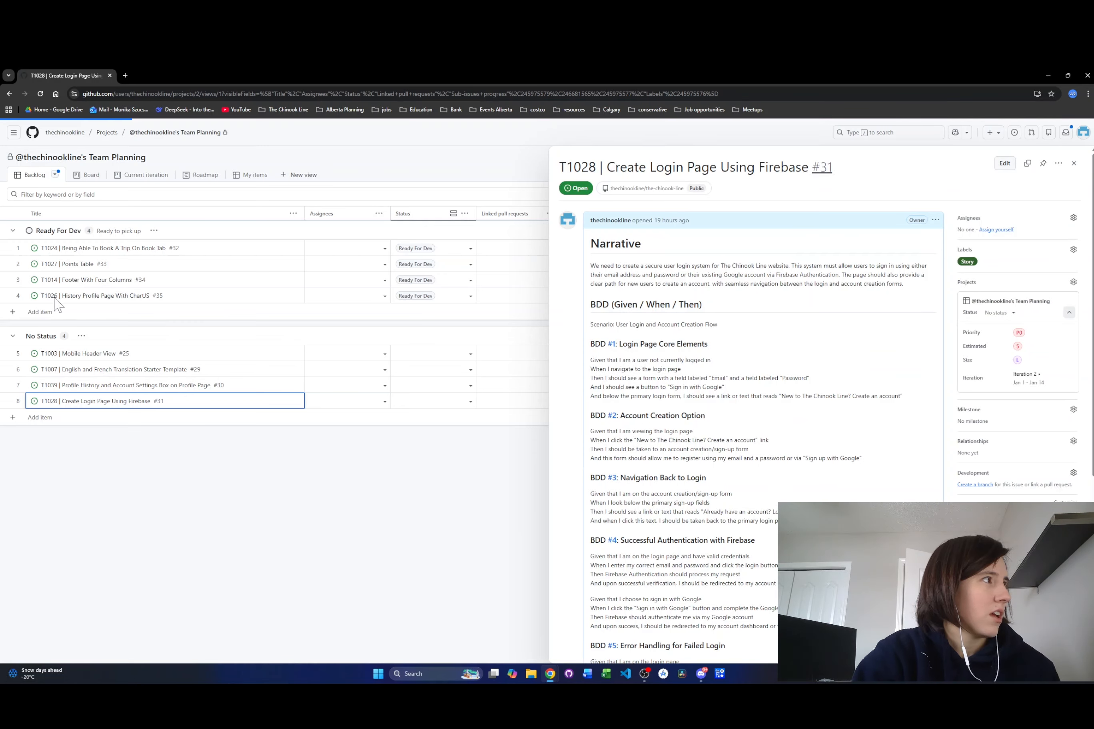
key(Escape)
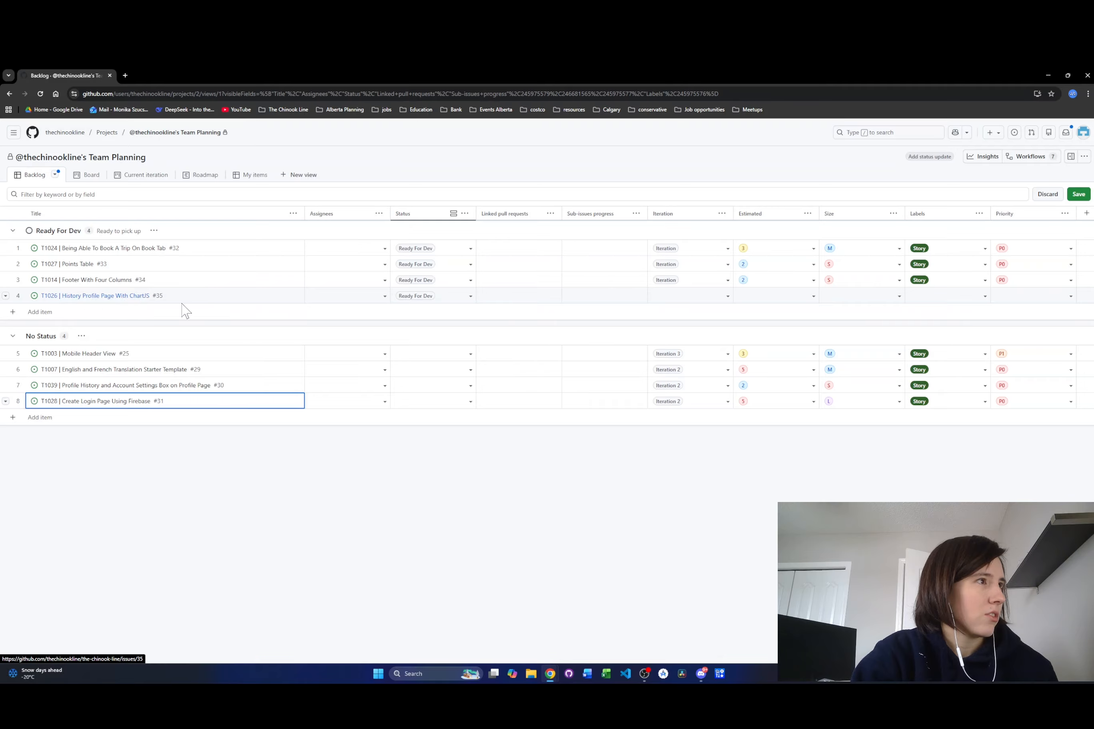
click(469, 296)
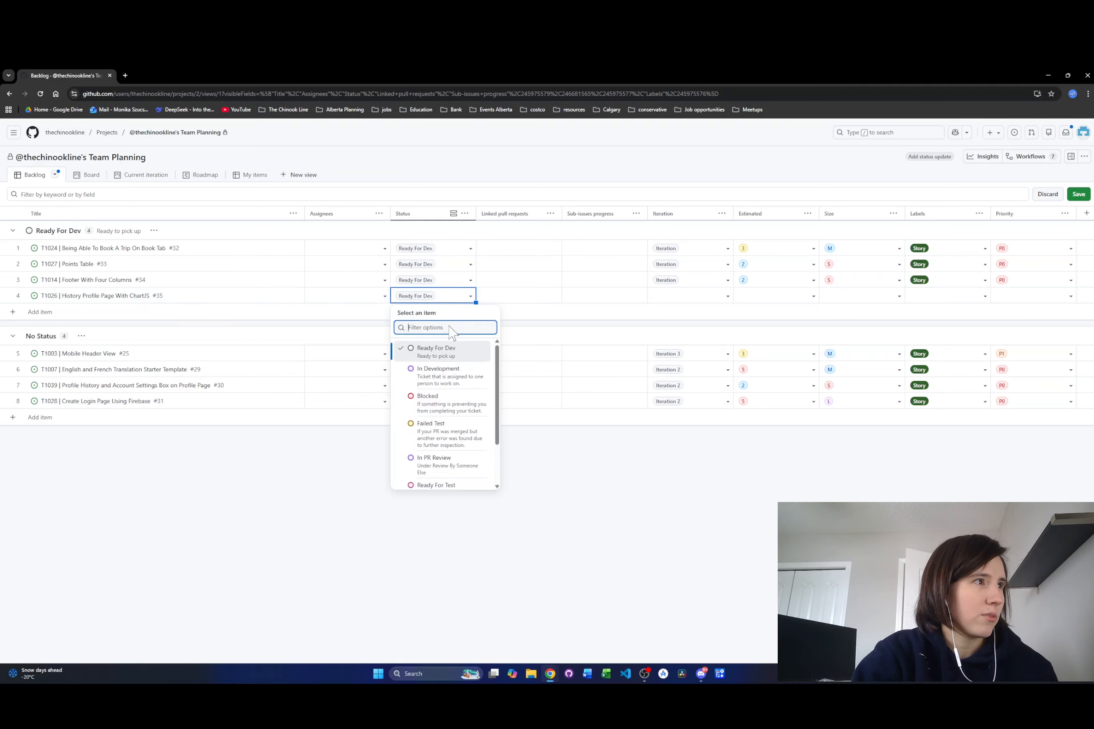
click(437, 351)
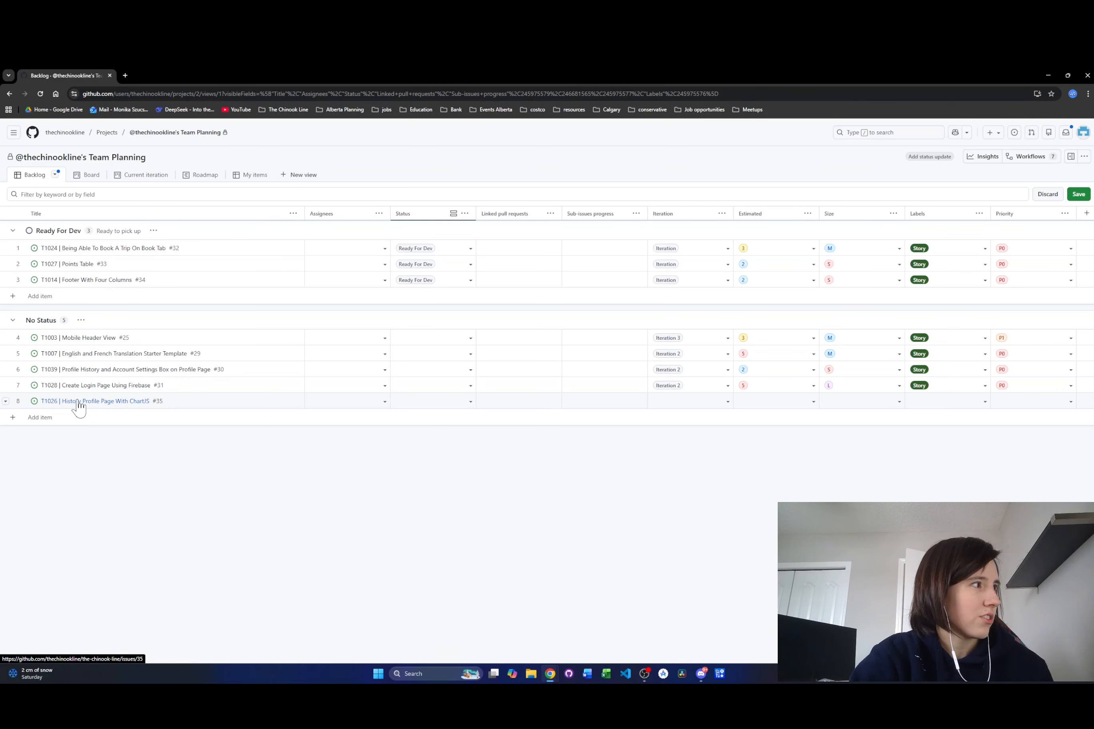
Step: Open the T1026 History Profile Page issue and apply the Story label to it
click(99, 403)
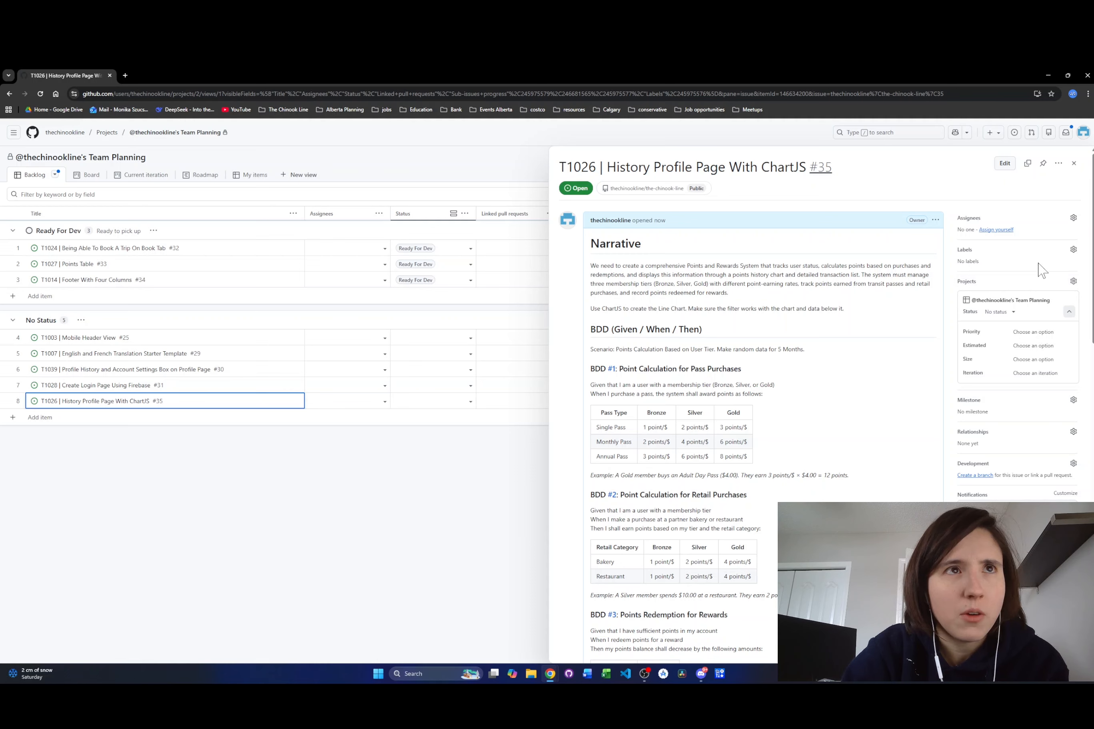
click(1073, 249)
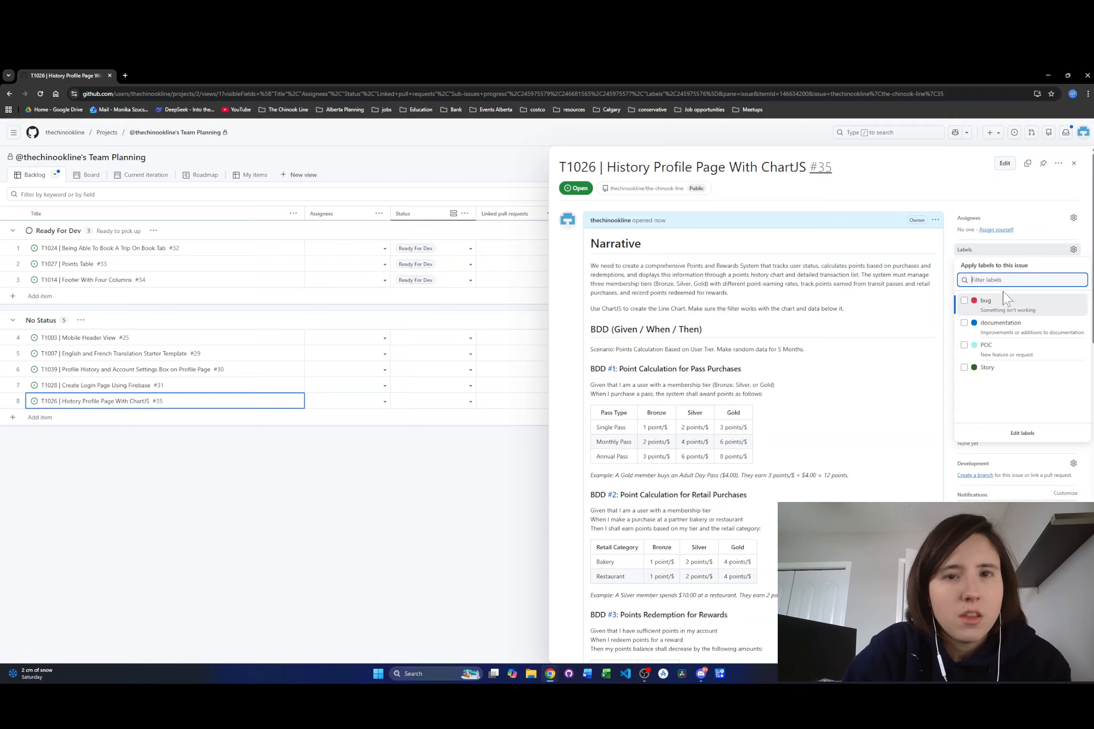
click(992, 375)
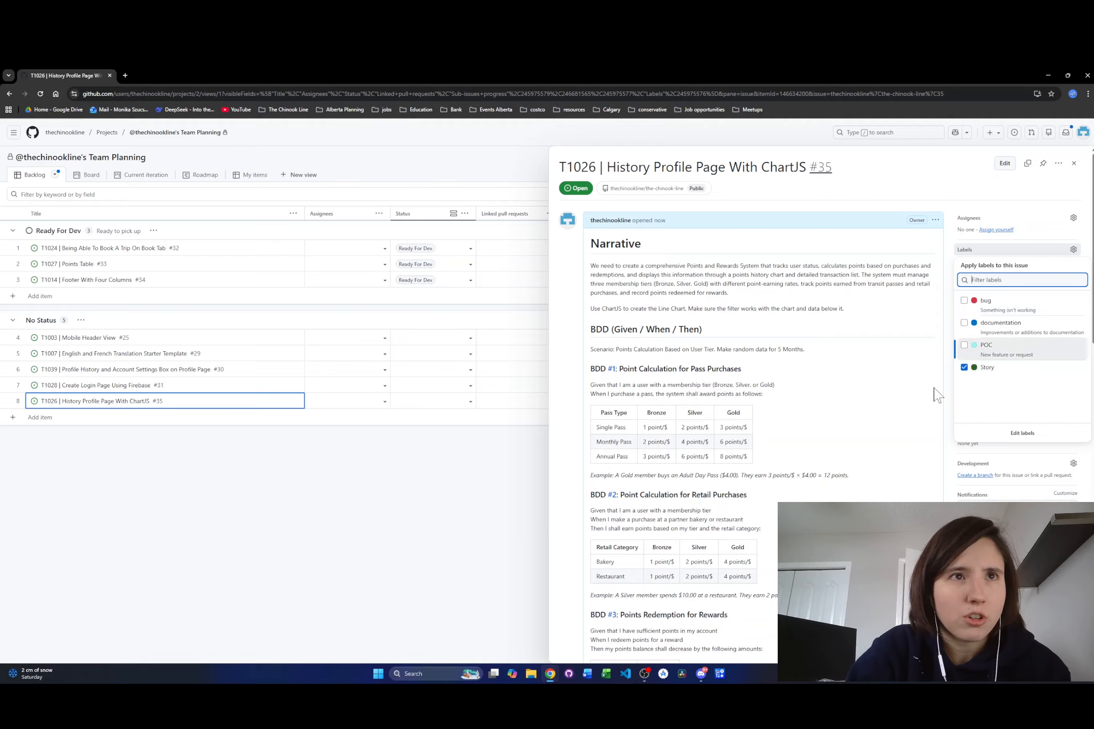
click(1032, 218)
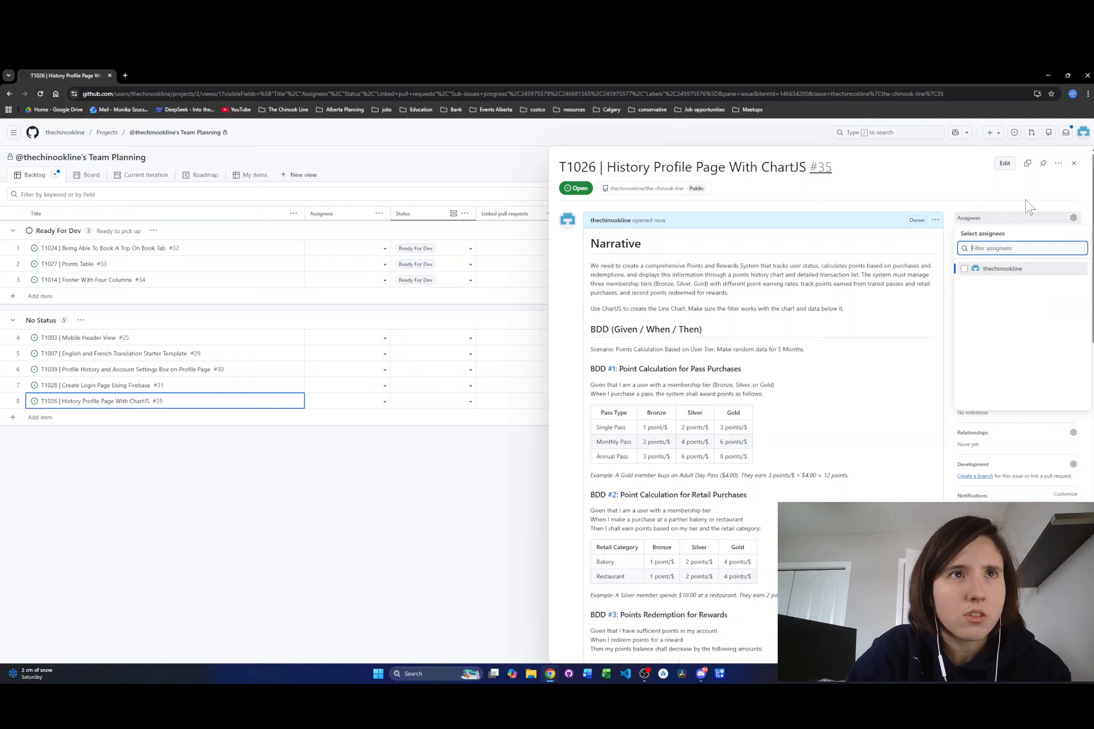
click(1025, 200)
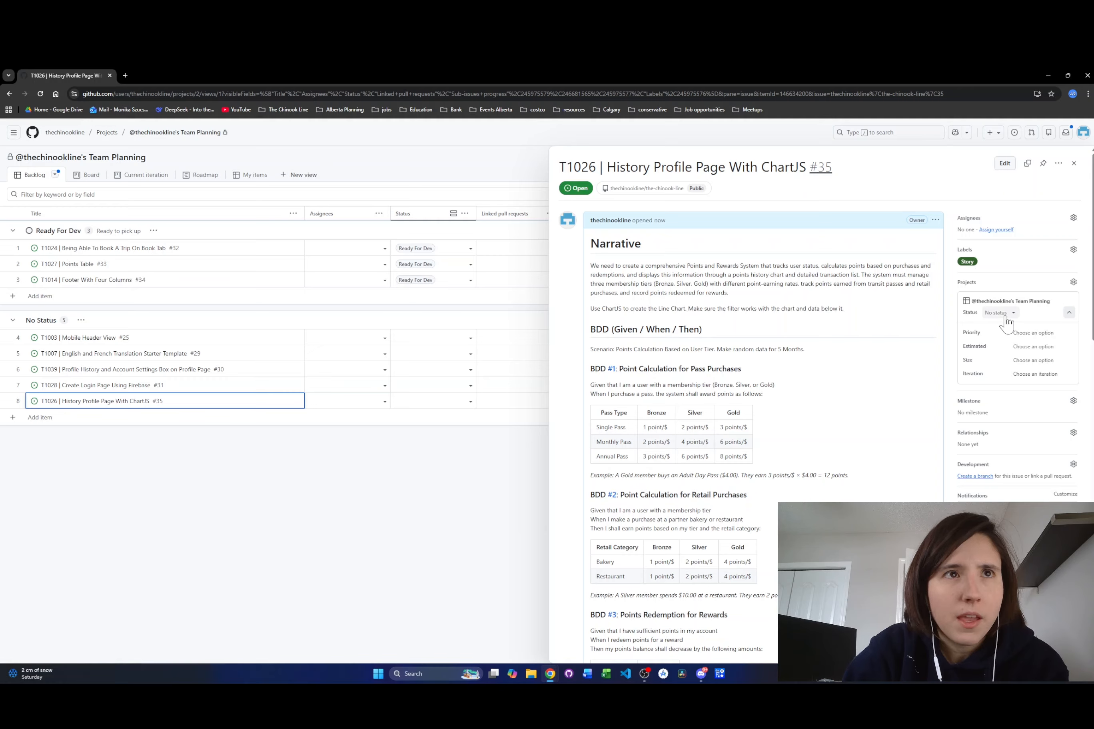
Step: Set the issue's priority to P0 and its estimate to 5
click(1034, 338)
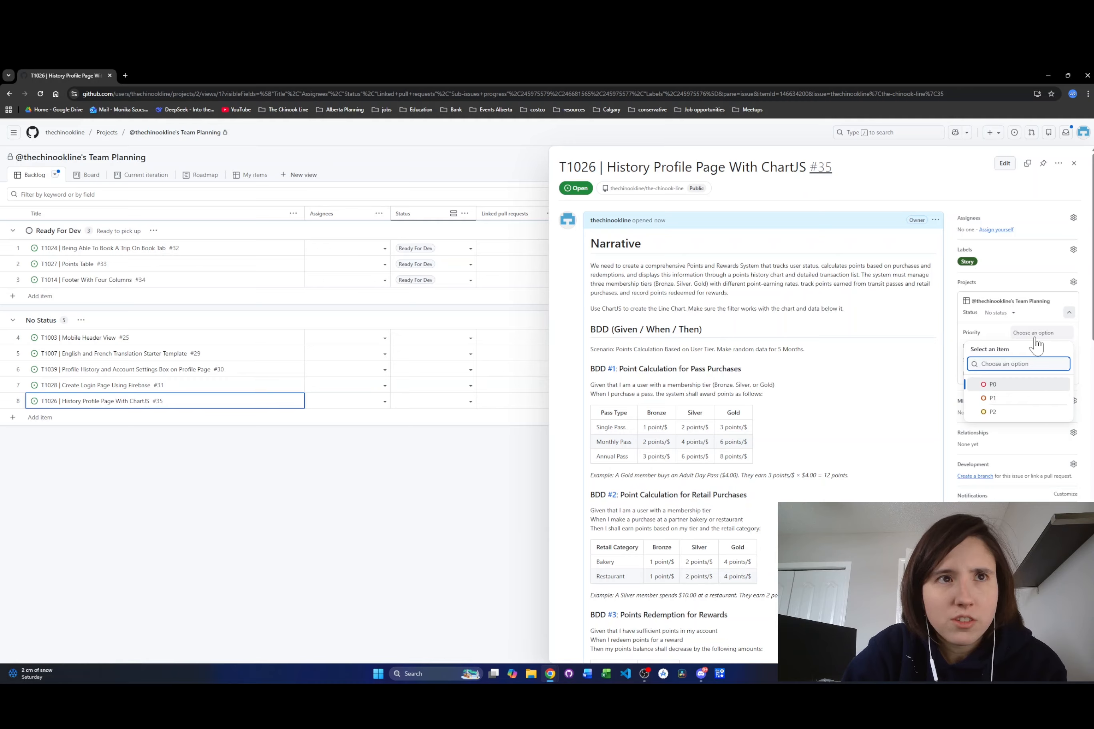
click(1012, 384)
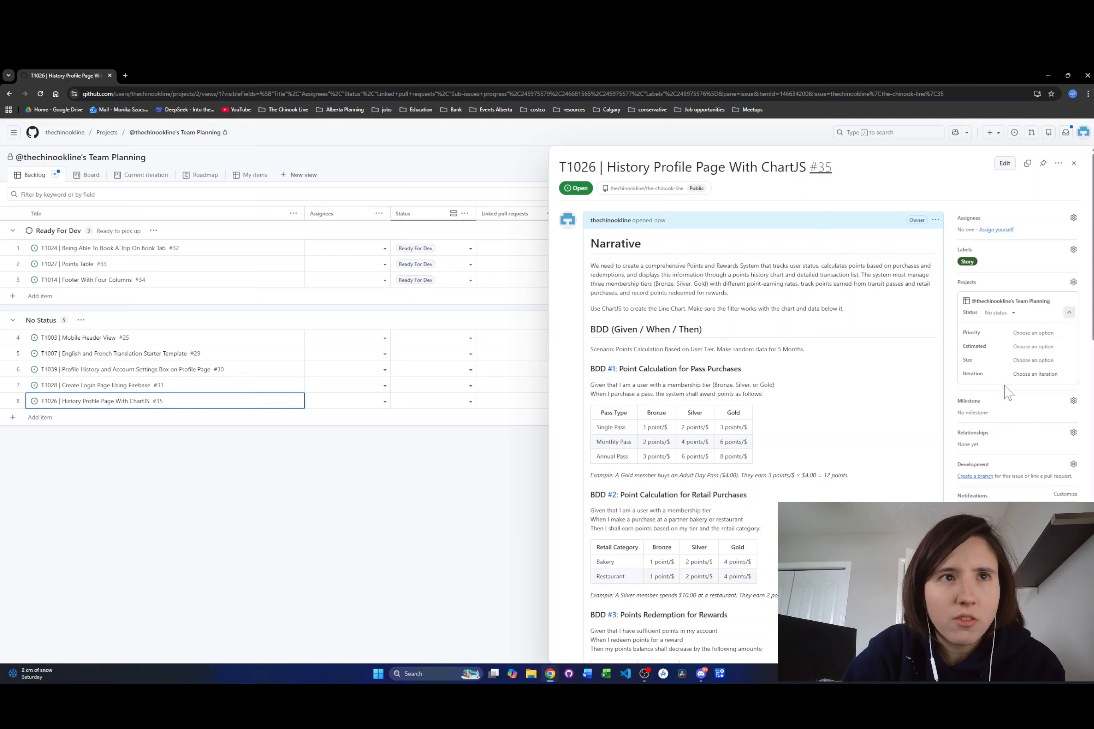
click(1038, 351)
click(988, 439)
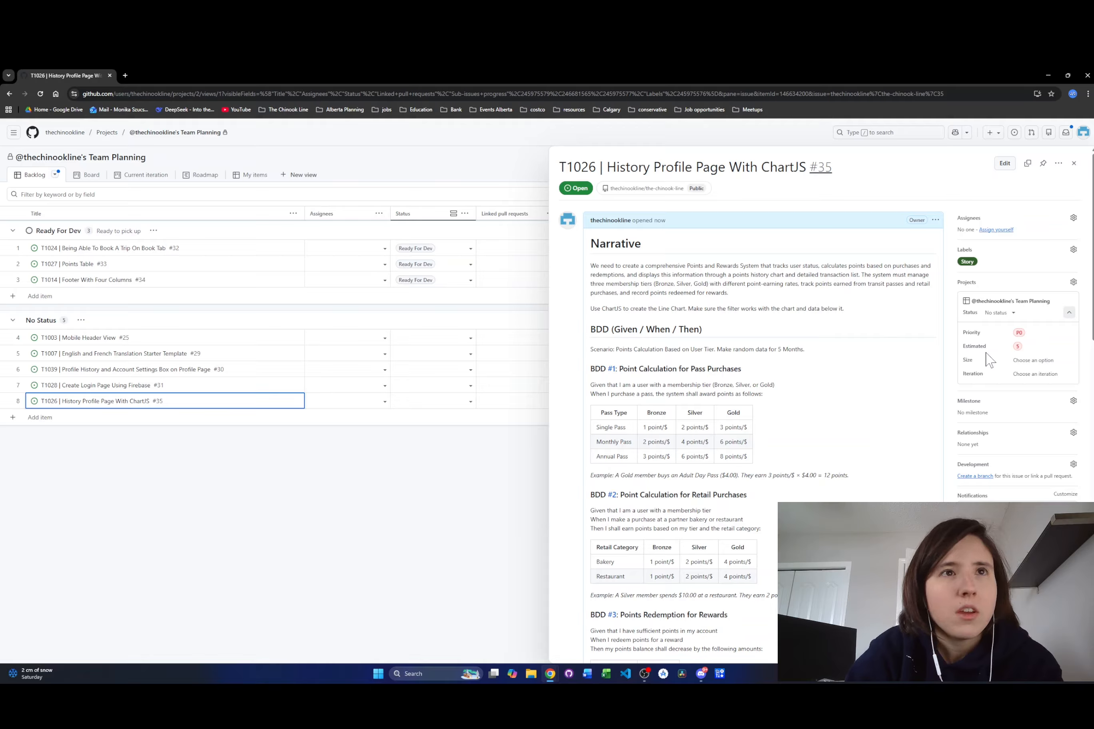
Step: Set the issue's size to L and check the available estimate and size options
click(1022, 360)
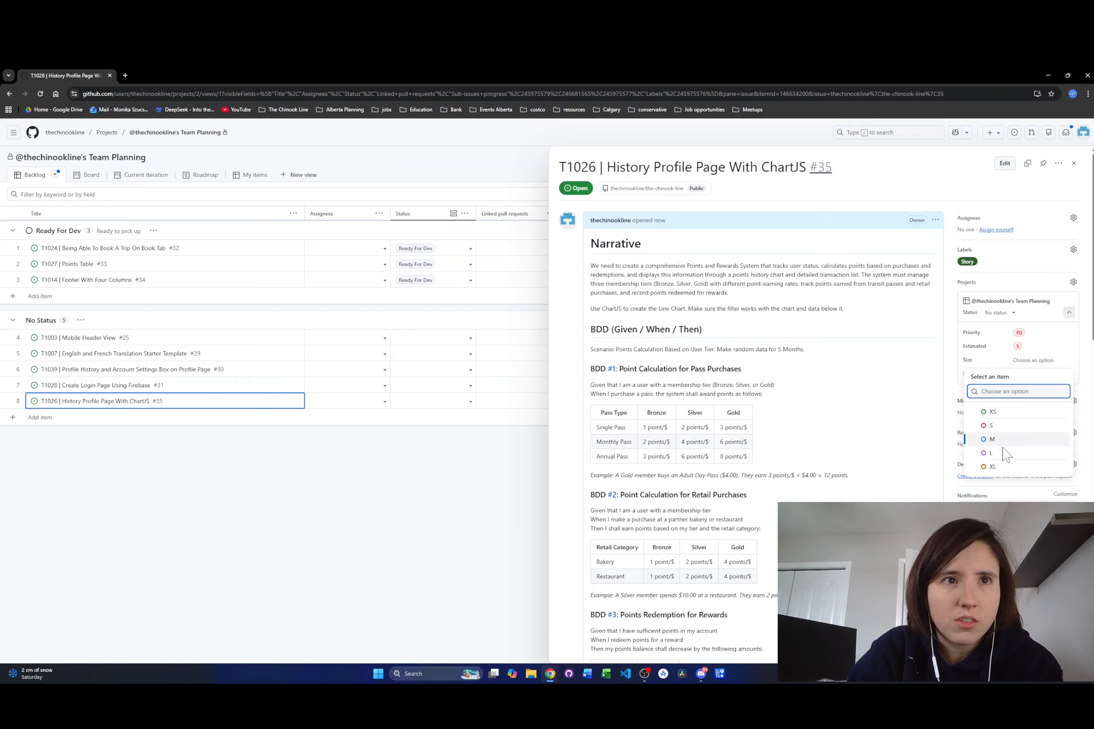
click(991, 453)
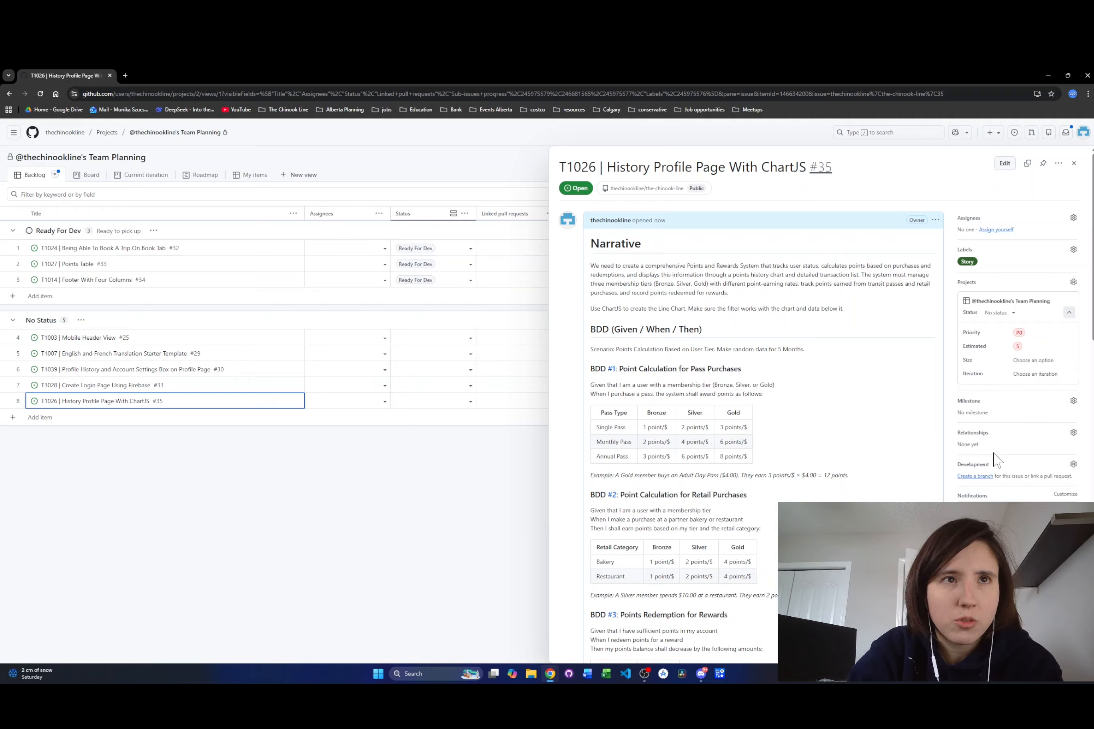
click(1029, 347)
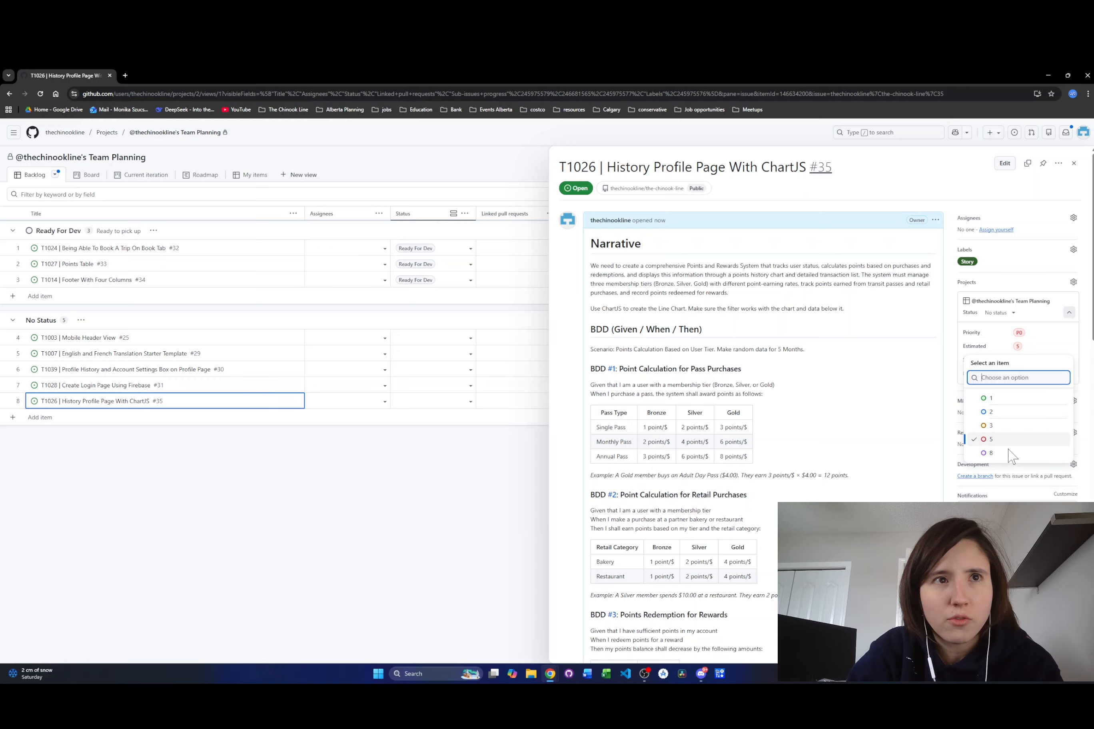
click(961, 362)
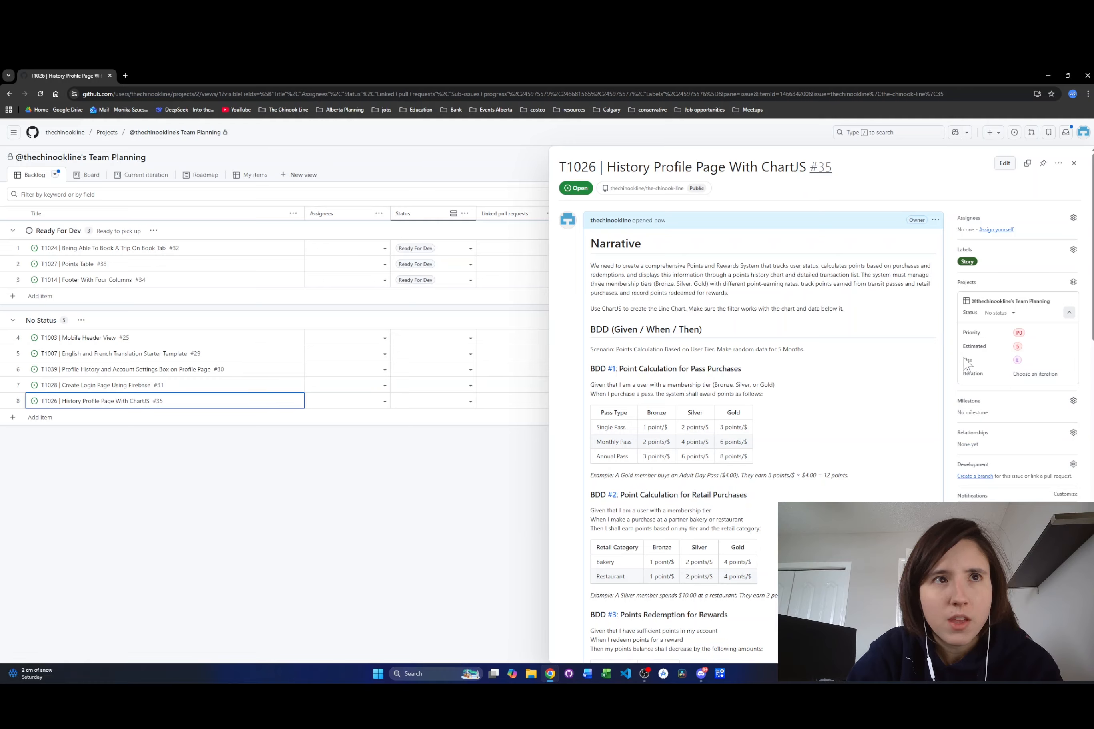
click(1008, 361)
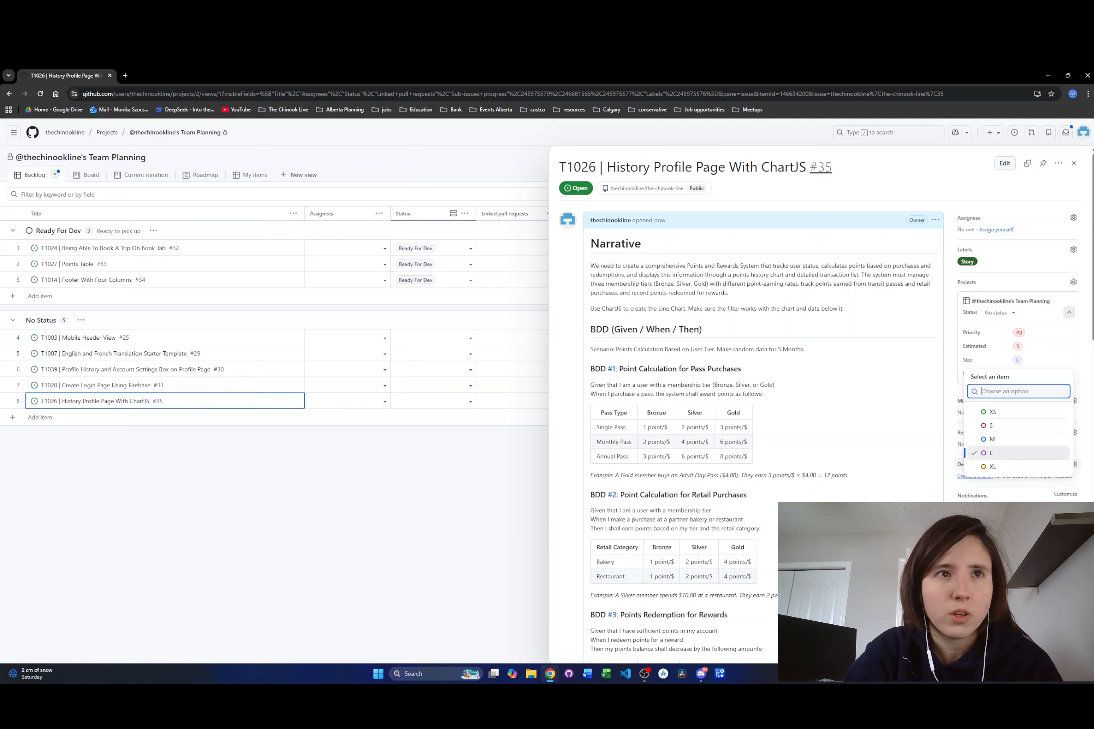
click(959, 414)
Step: Assign the issue to the current iteration, Dec 18 - Dec 31, and close its details
click(1012, 375)
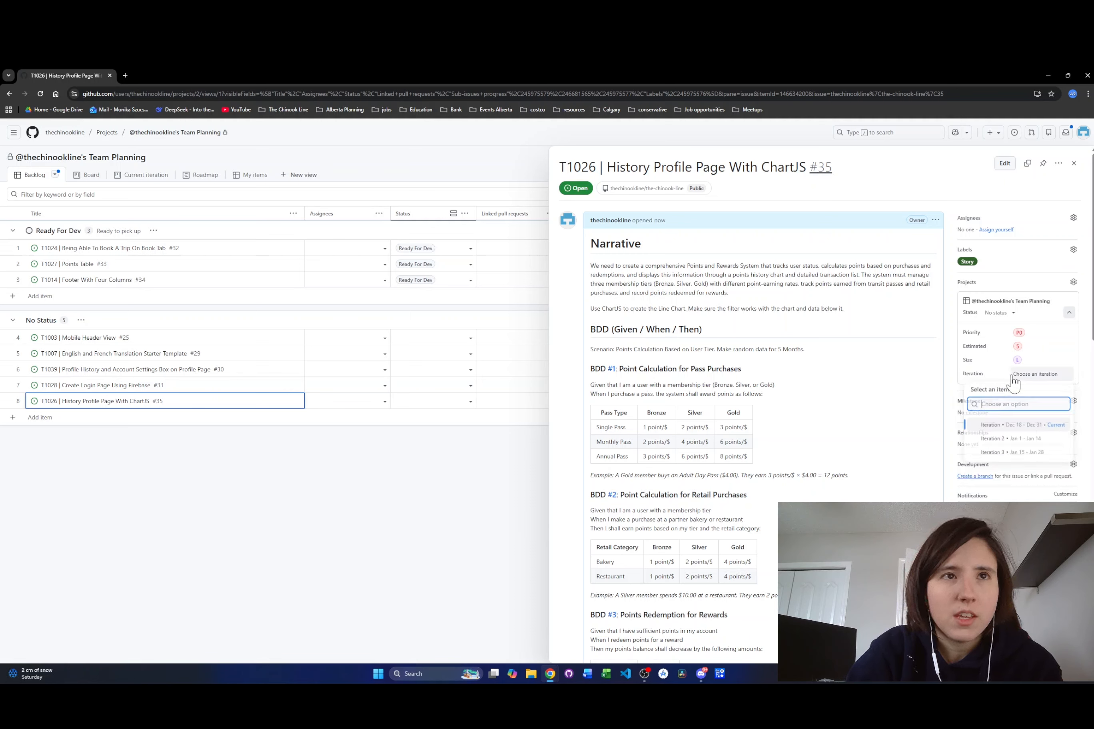
click(1029, 429)
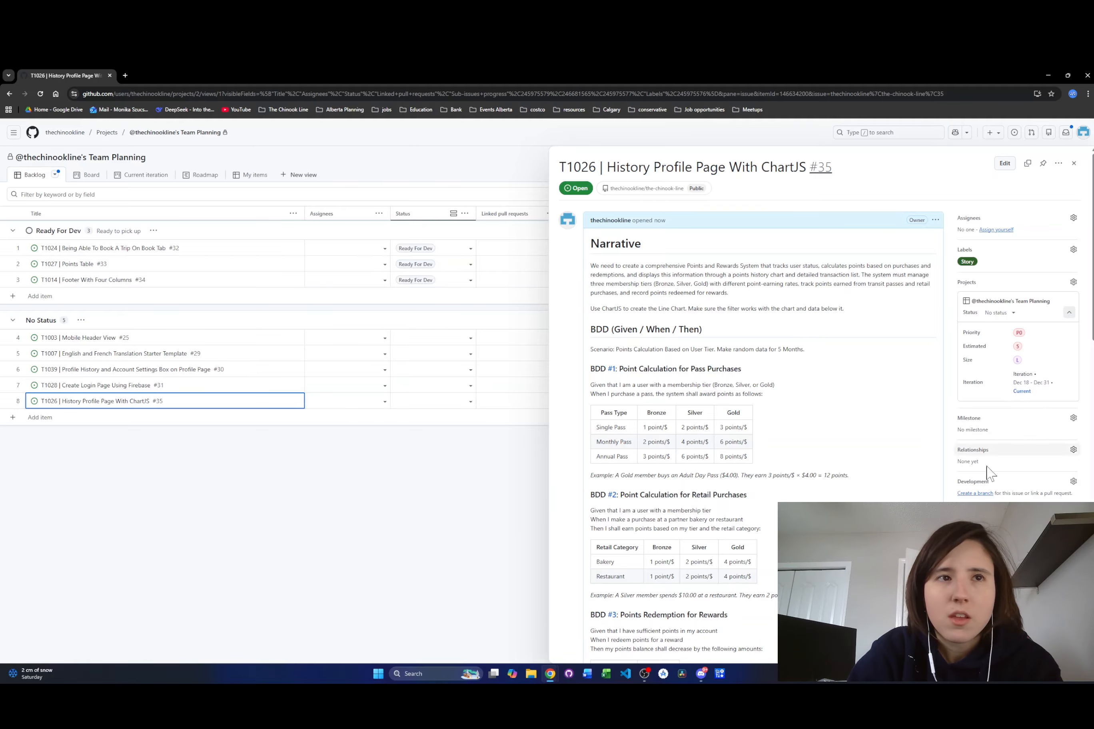
scroll(988, 461, down, 1)
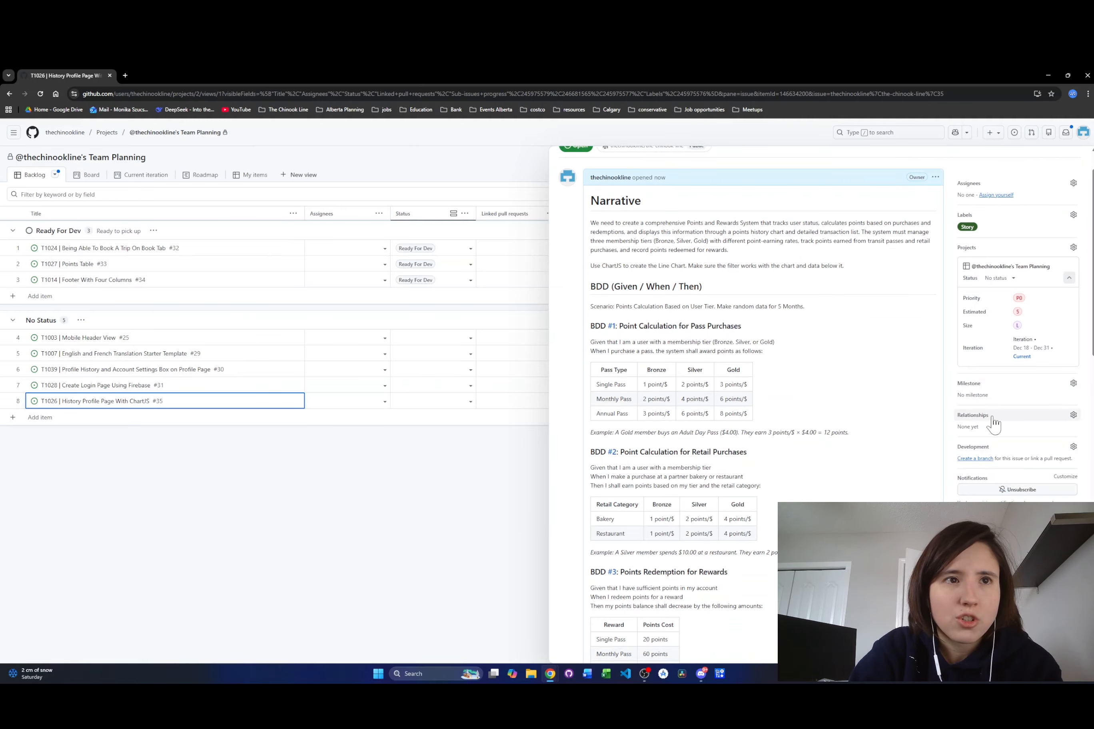
scroll(1012, 431, up, 1)
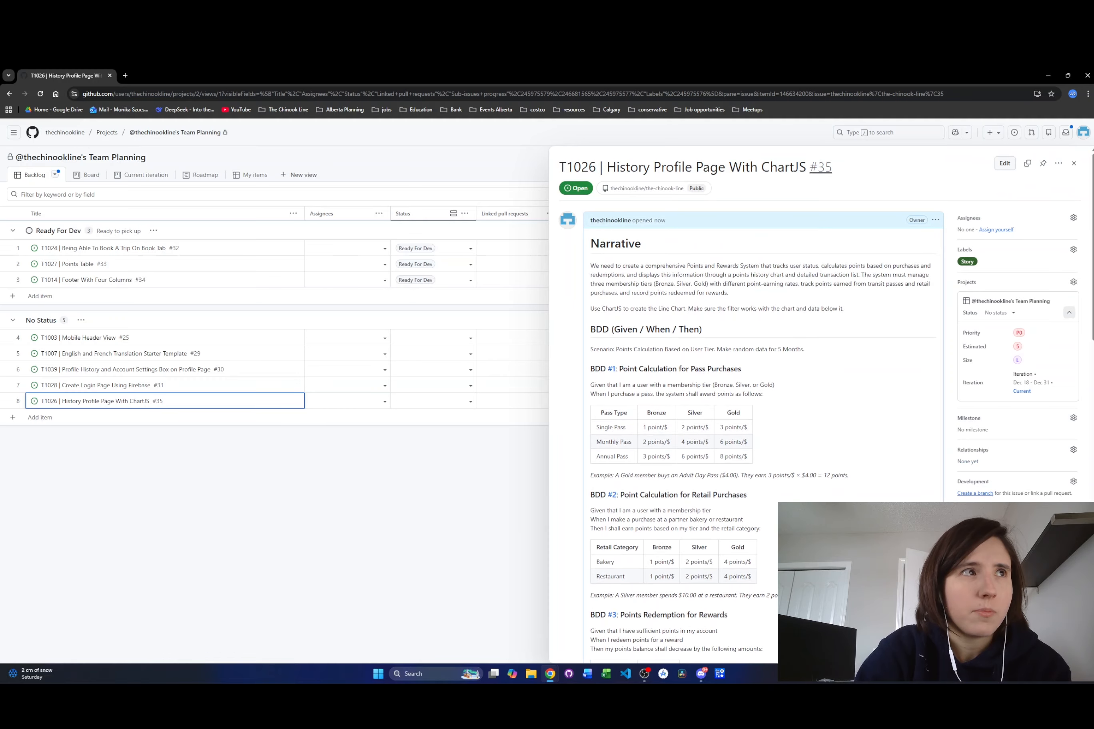
click(1073, 164)
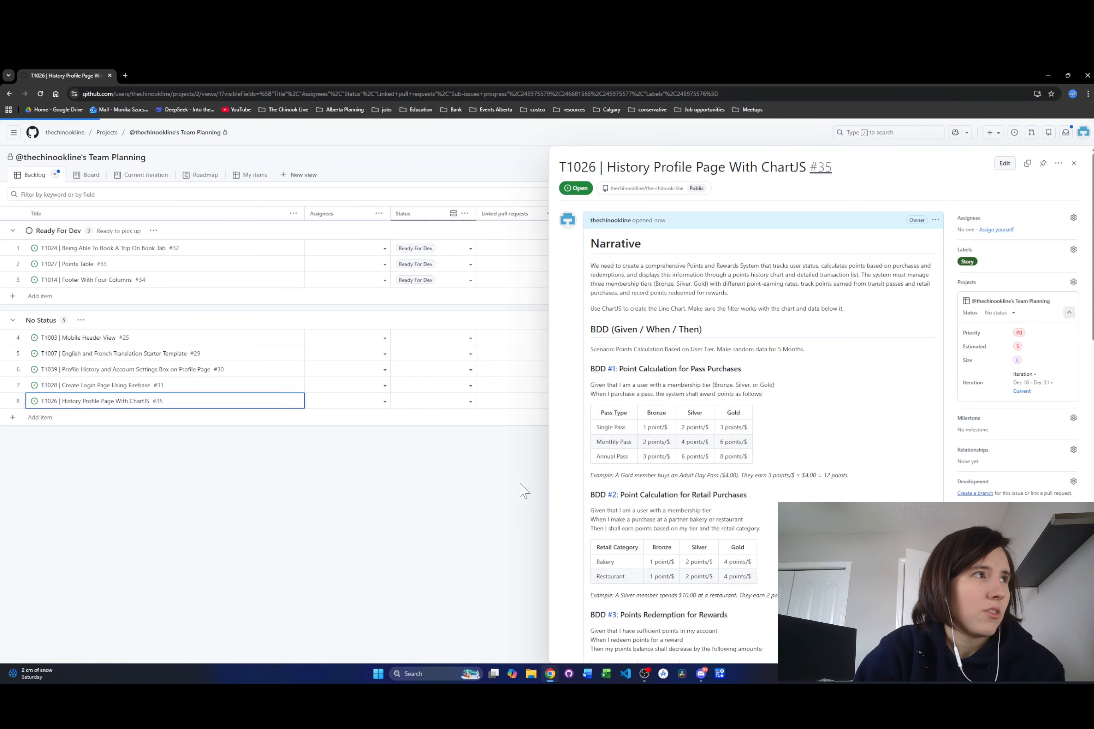
click(1074, 164)
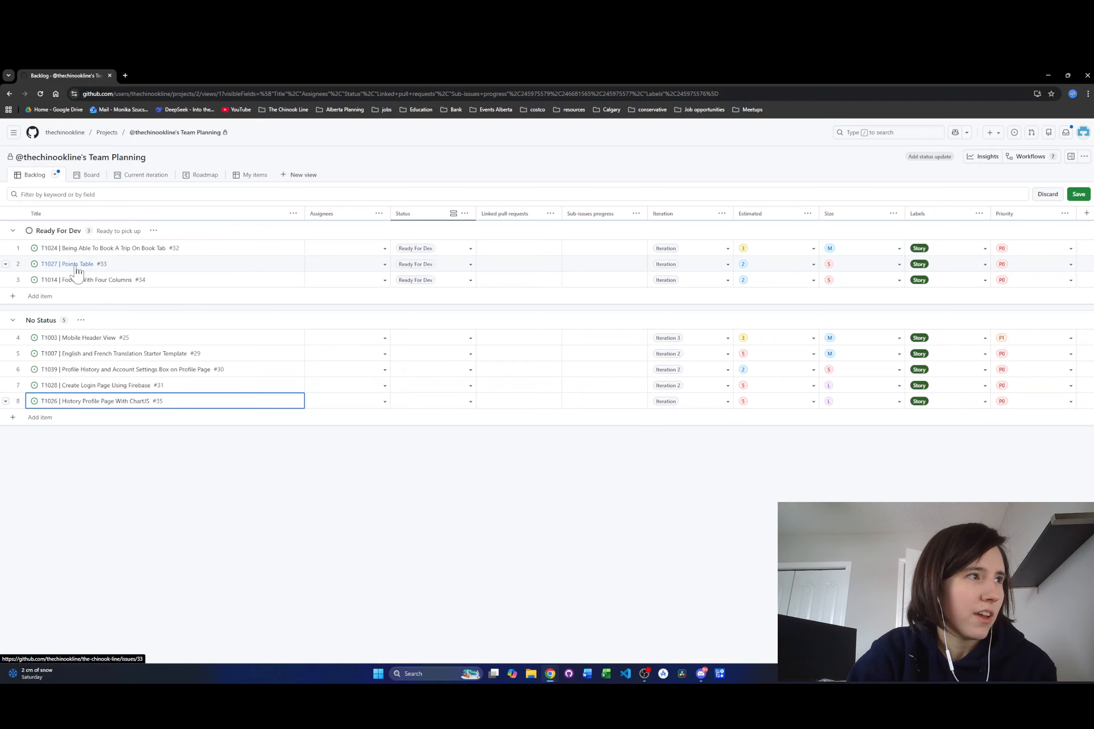
Step: Check where the T1026 issue stands in the Board view and the Current iteration view
click(88, 184)
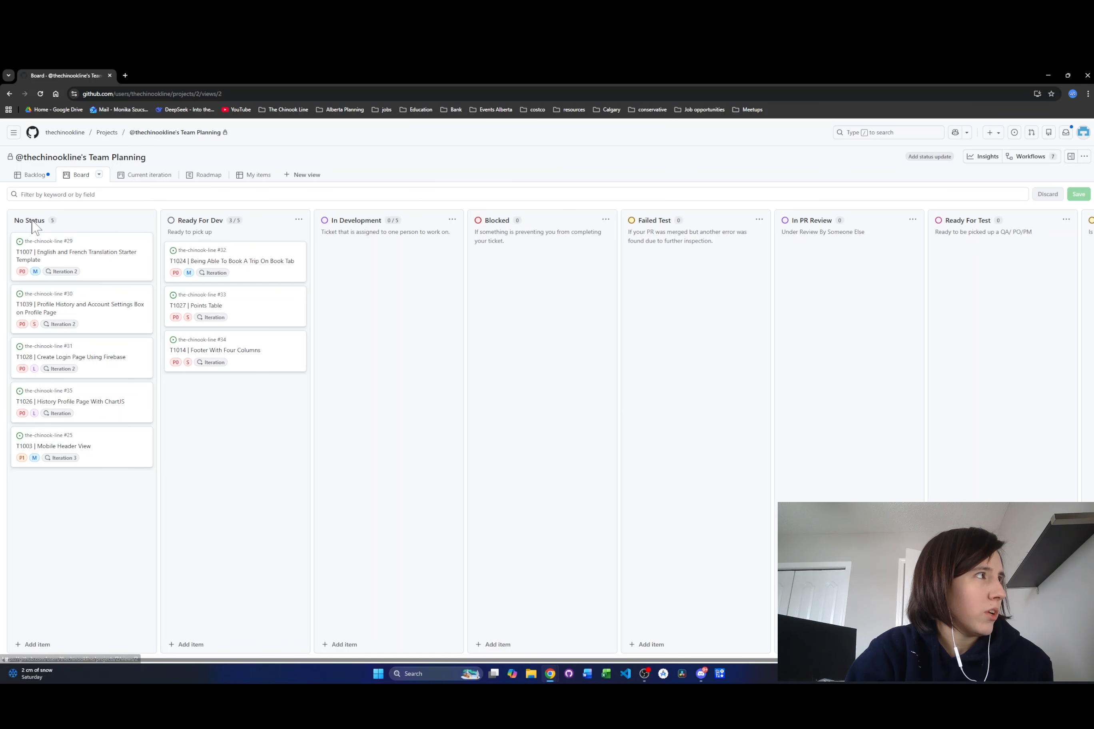
click(141, 178)
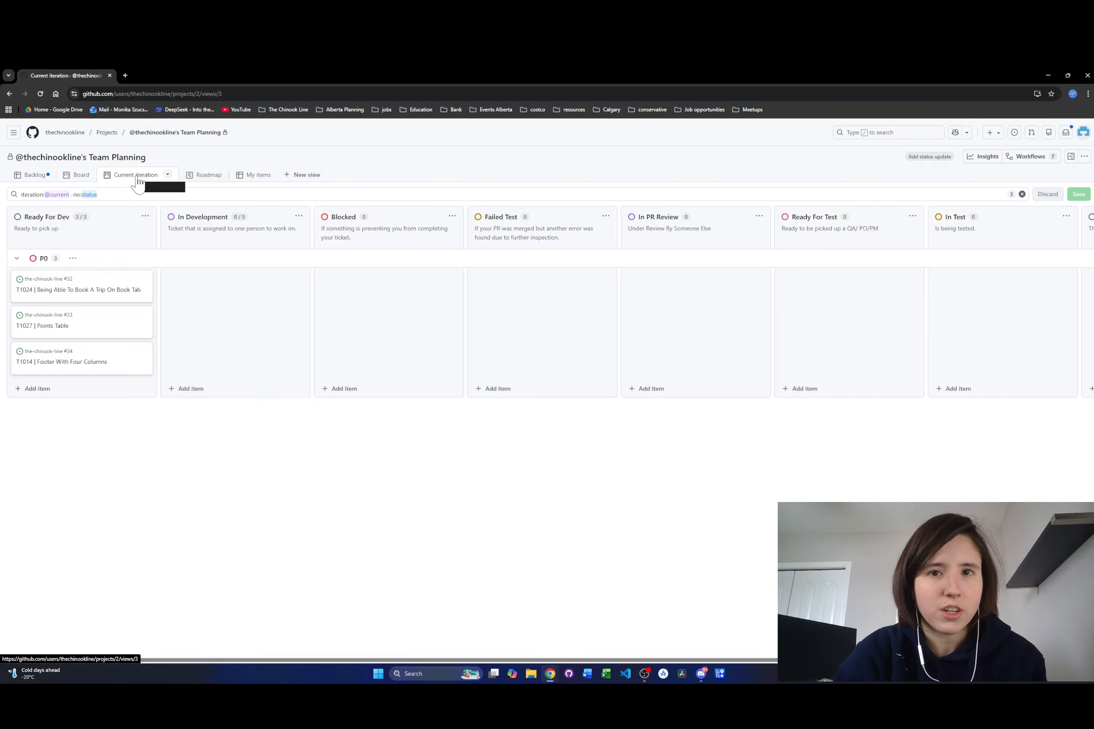
Step: Set the status of the T1026 History Profile Page issue to Ready For Dev in the Backlog view
click(26, 178)
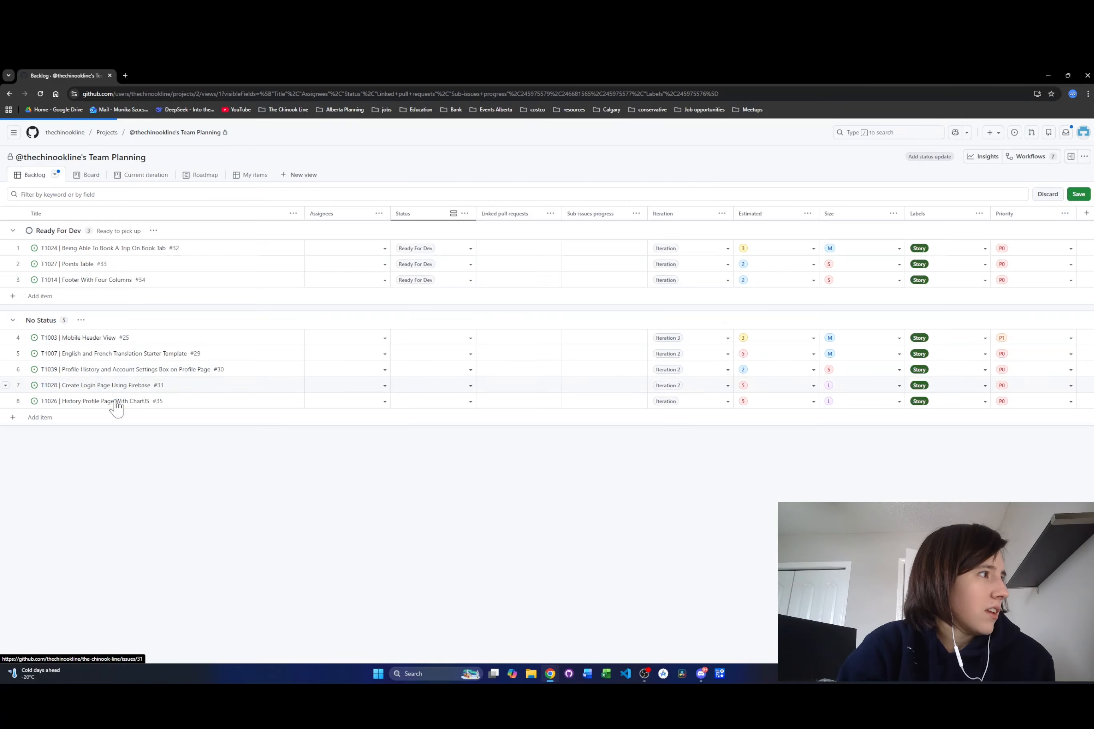
click(470, 402)
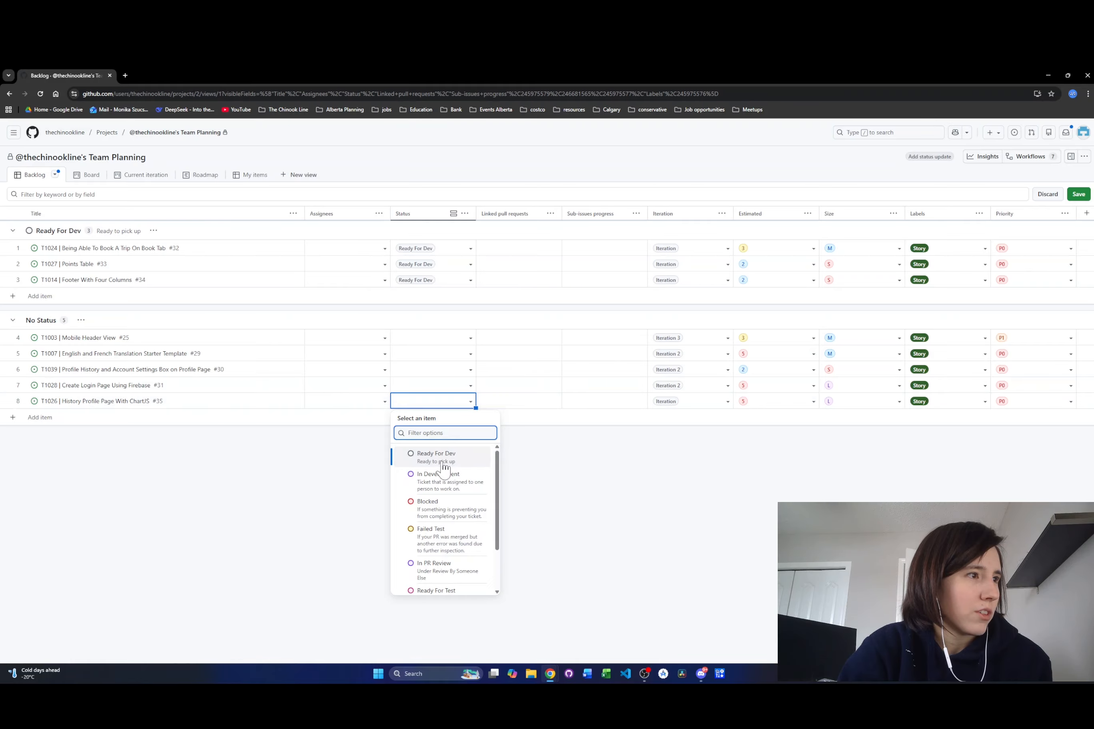
click(443, 458)
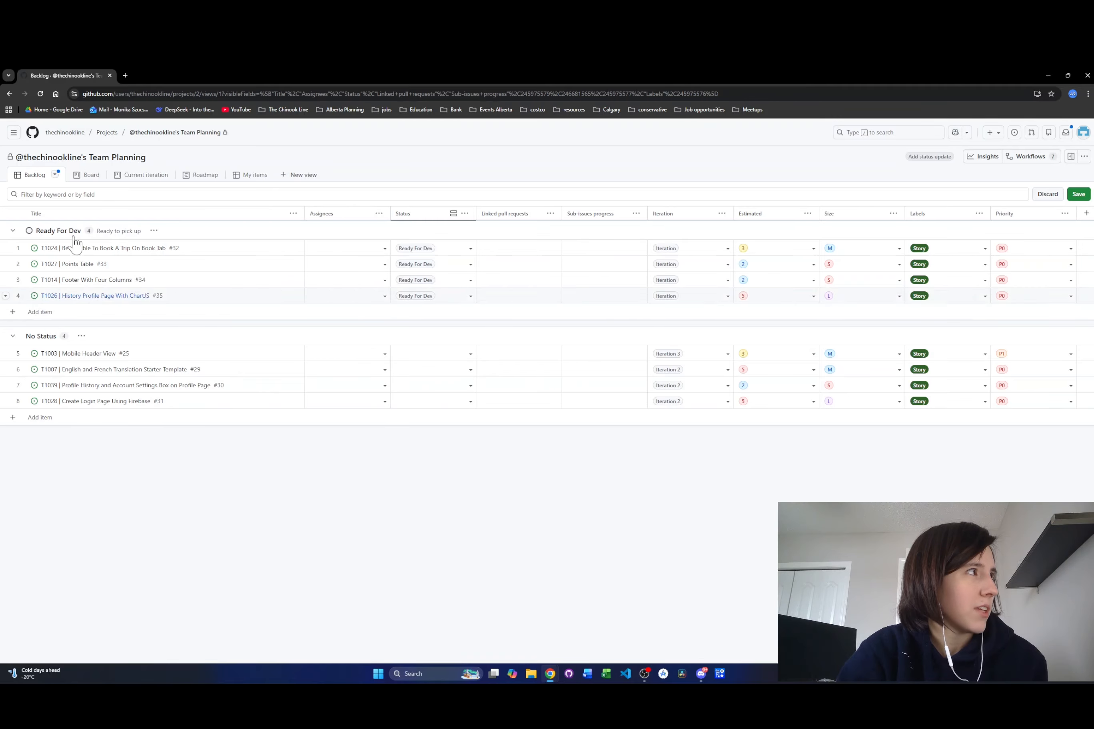
Step: Open the T1026 issue from the Current iteration view, check its available assignees, and close its details
click(141, 175)
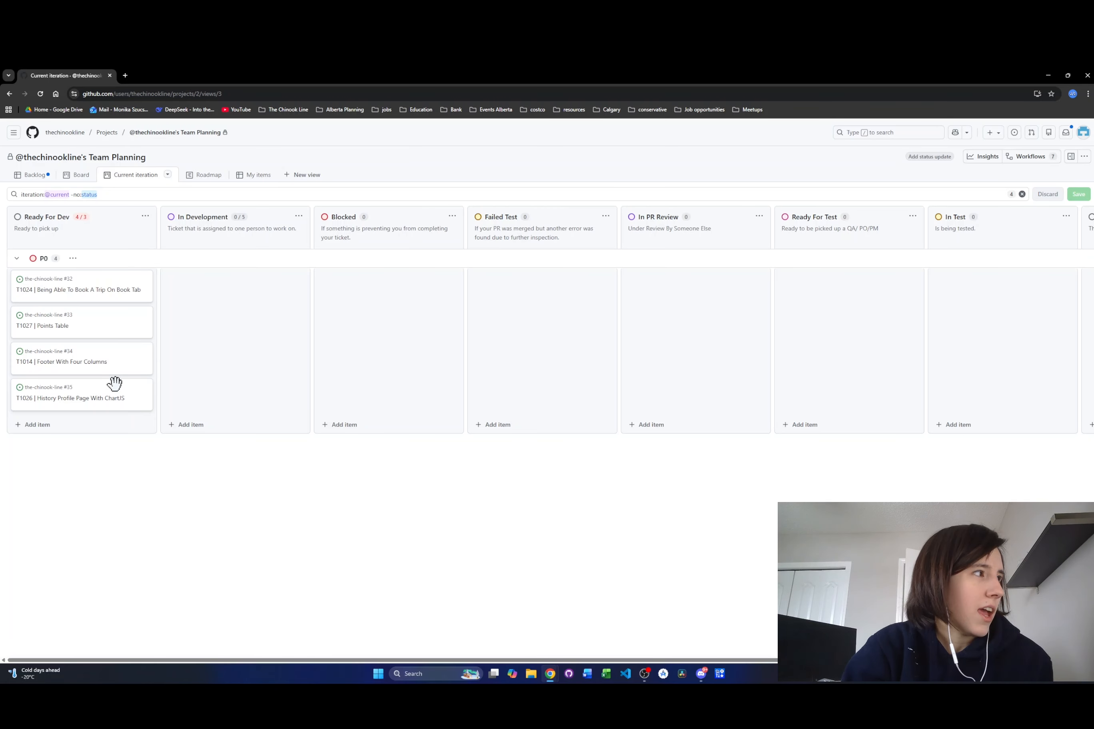
click(112, 401)
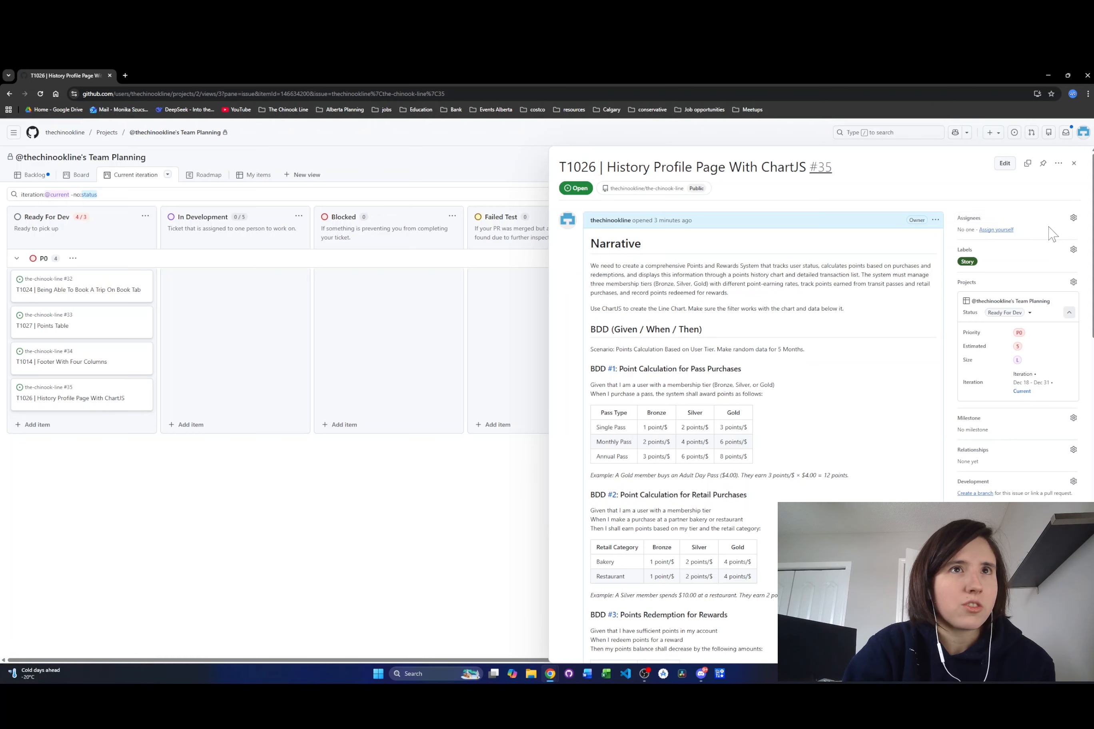
click(1070, 218)
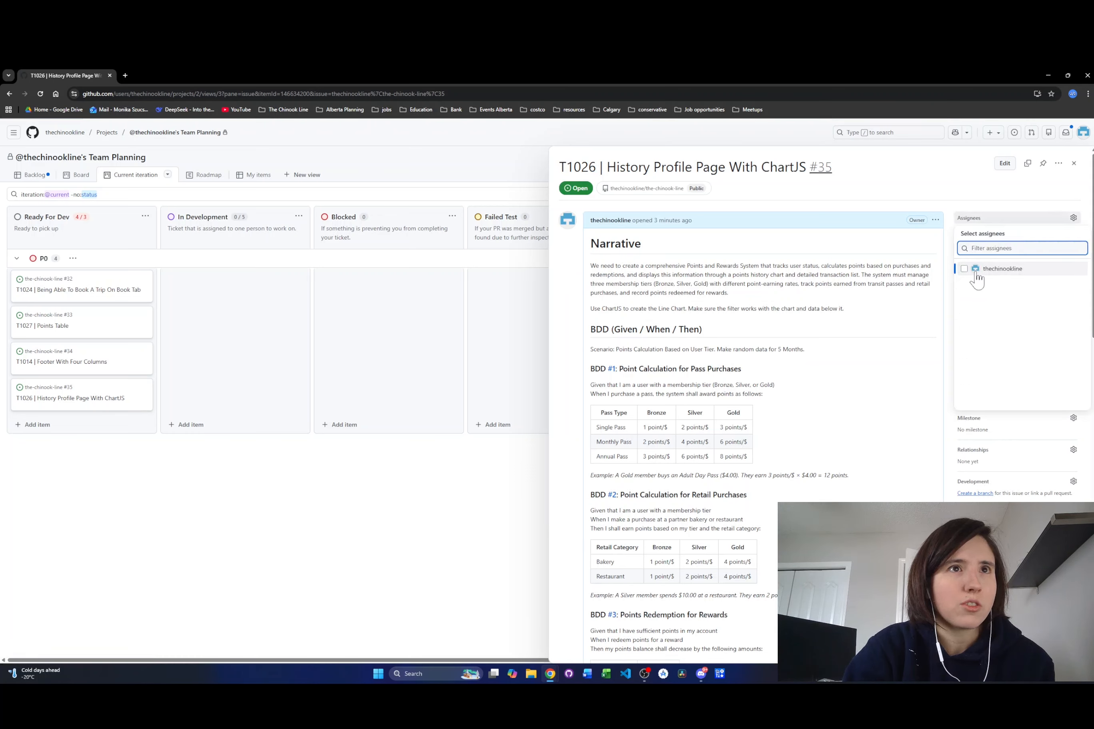
click(1076, 221)
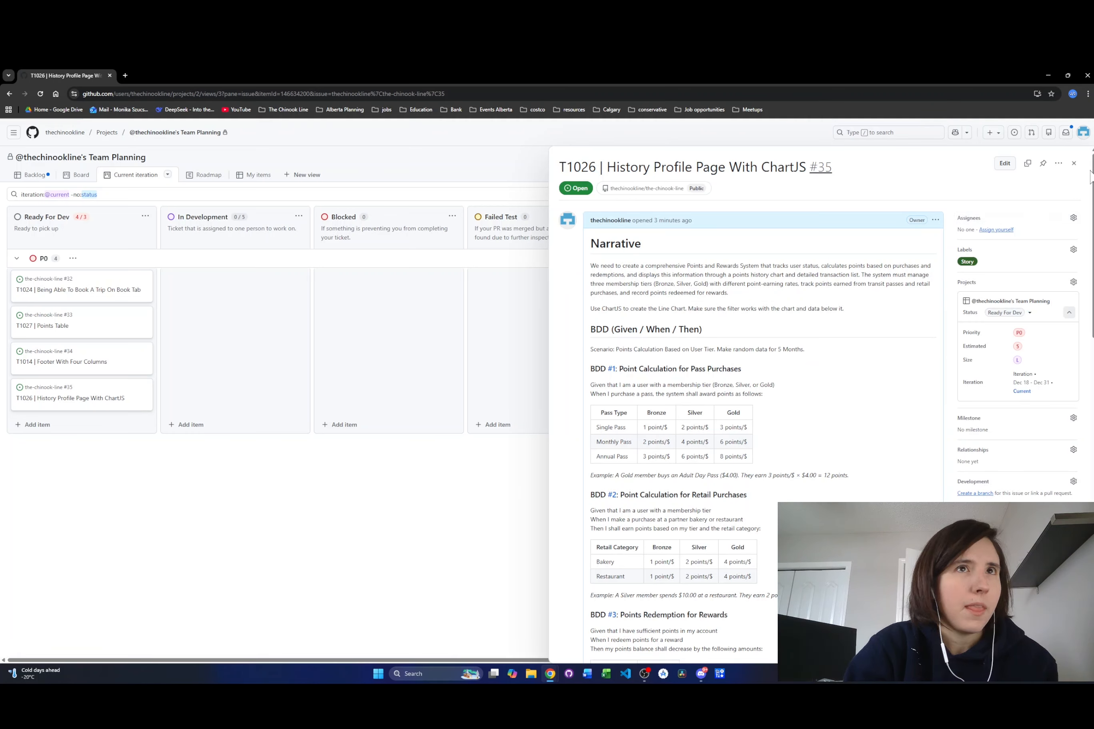
click(1074, 163)
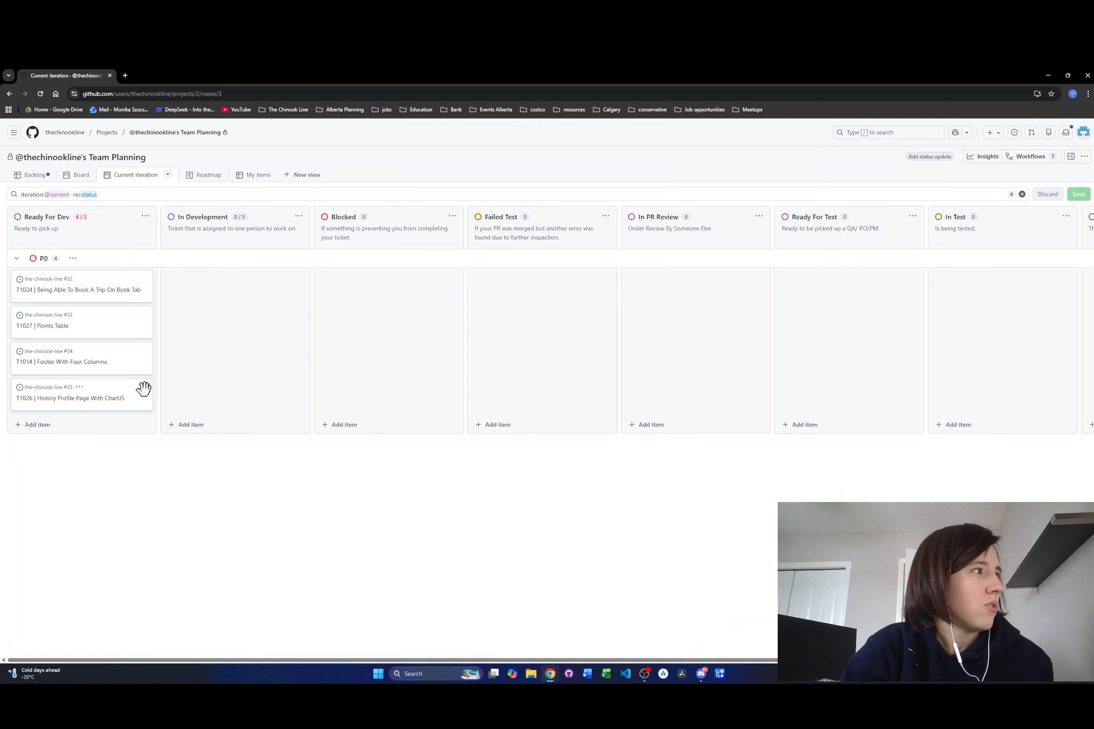
Step: Move the T1026 card from Ready For Dev to In Development and on to In PR Review
drag(143, 388, 295, 317)
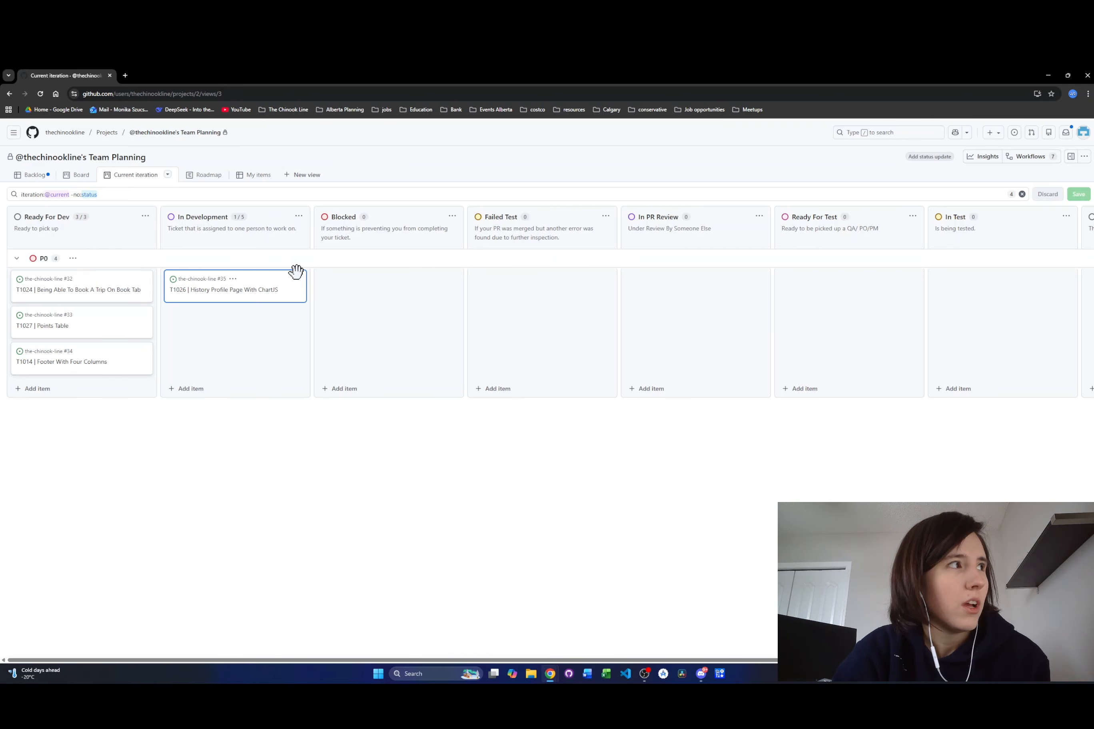
drag(292, 278, 706, 291)
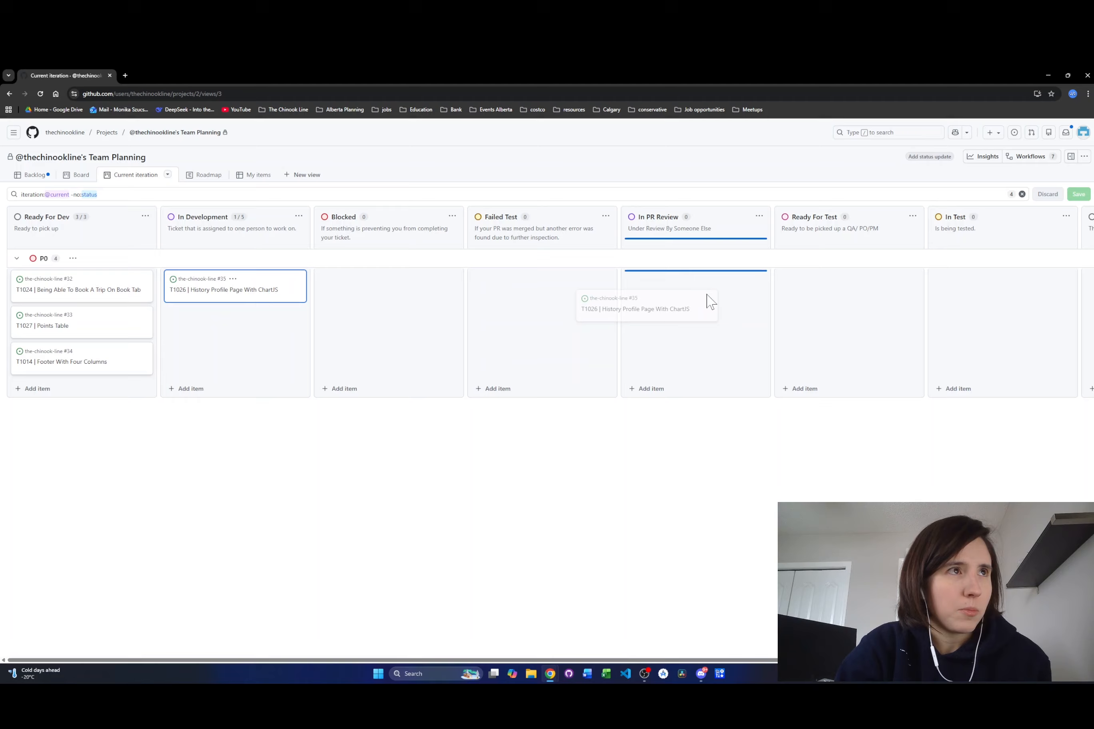
drag(709, 301, 705, 292)
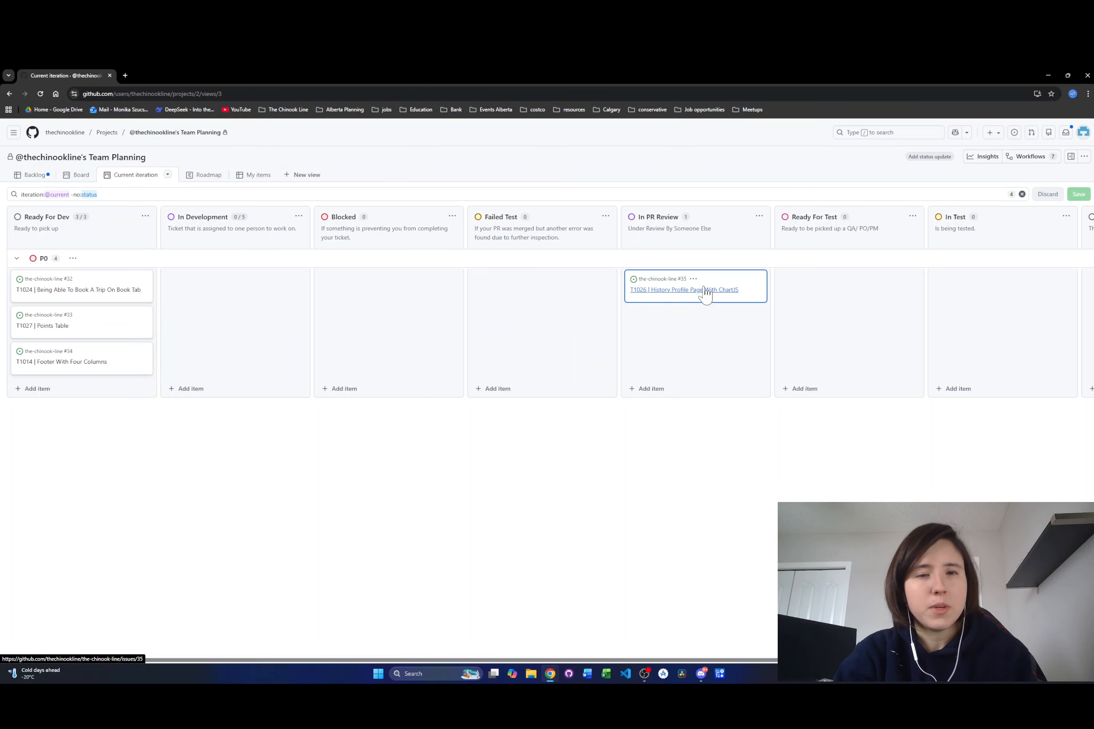